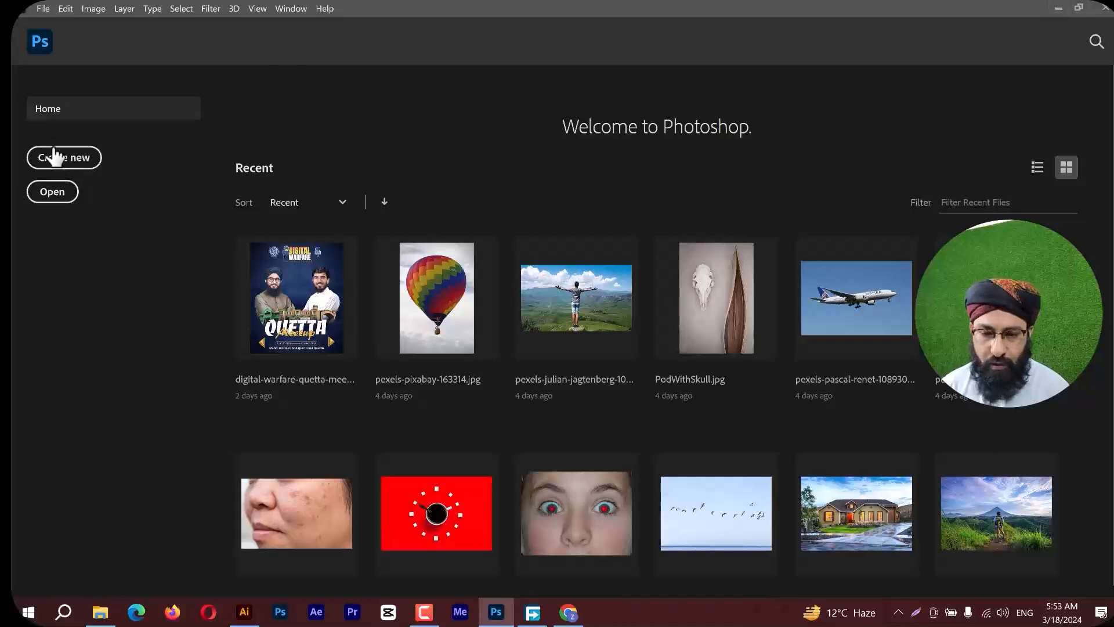
Create a new document from the Web Large preset, 1920 x 1080 px at 72 ppi, with artboards turned off.
click(47, 11)
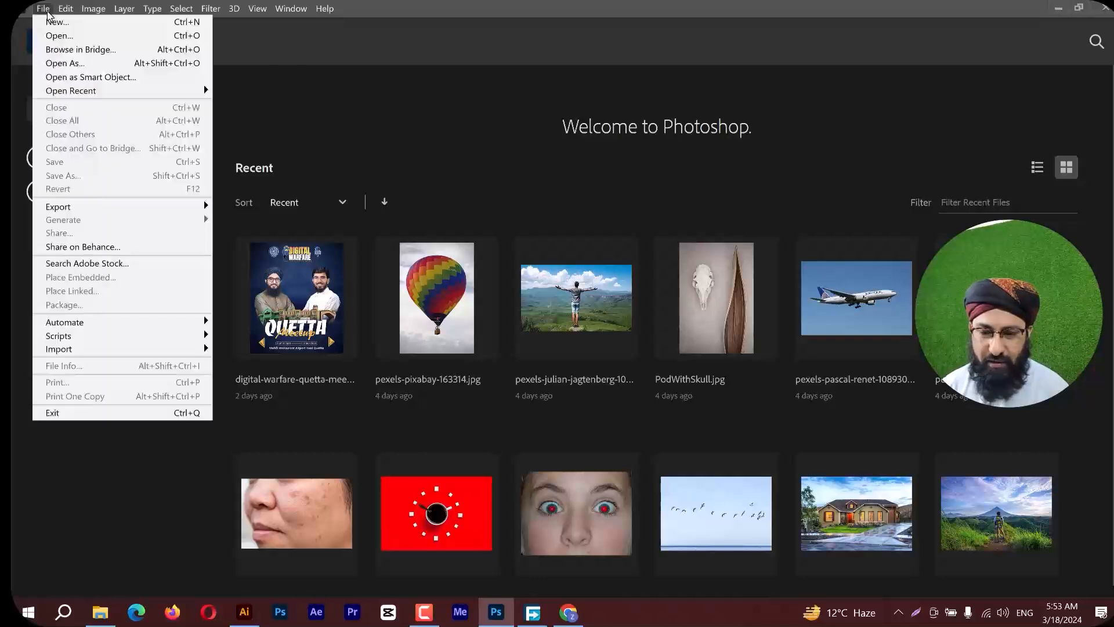
click(49, 11)
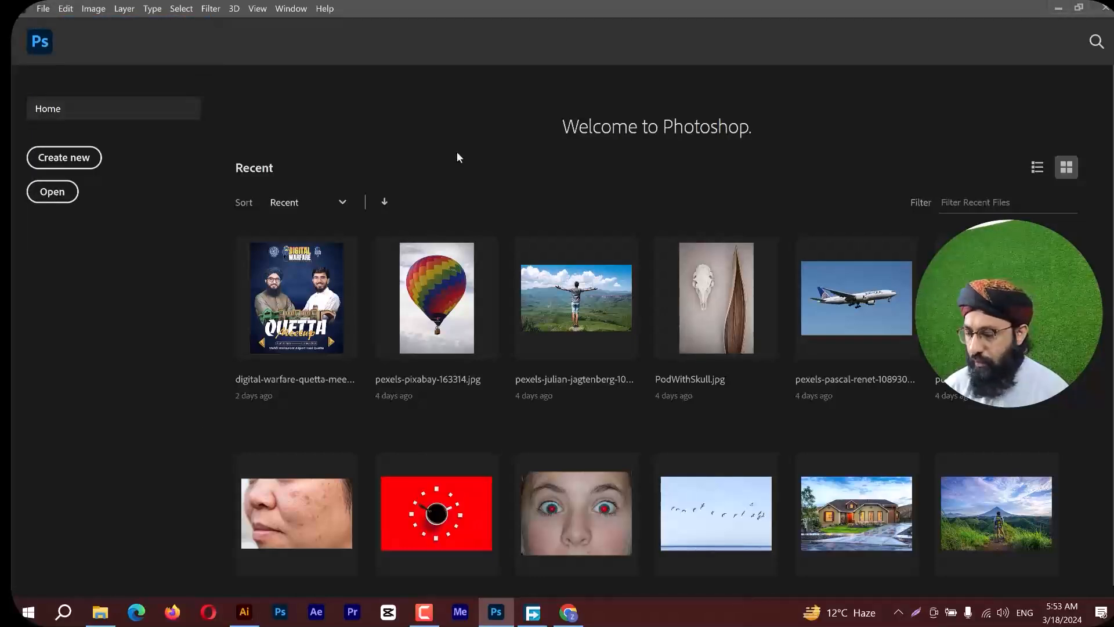
key(ctrl+n)
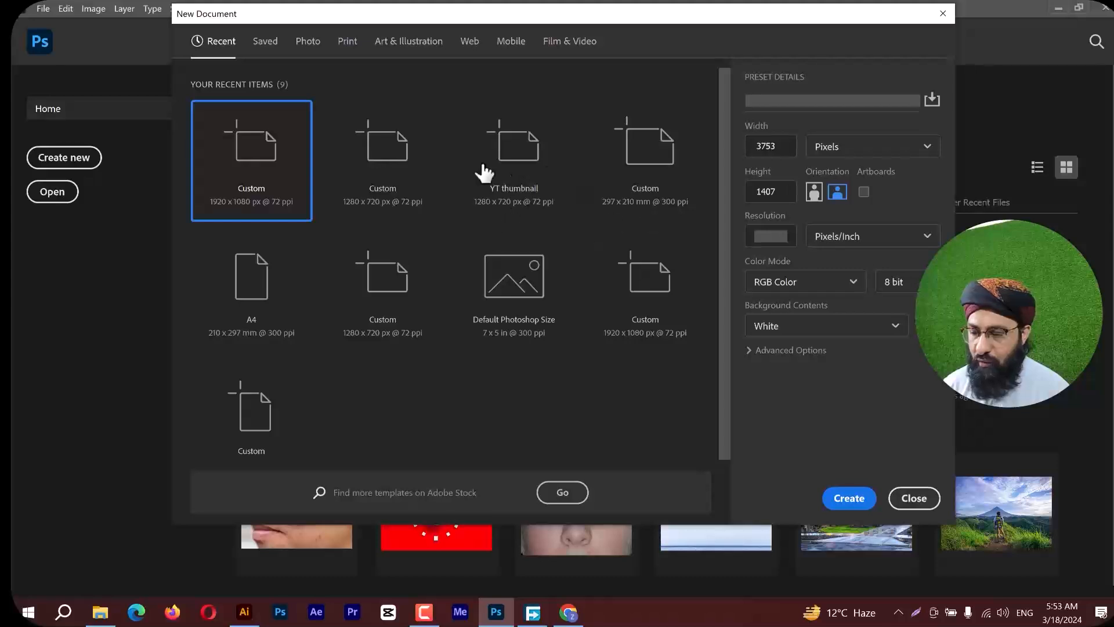
click(469, 47)
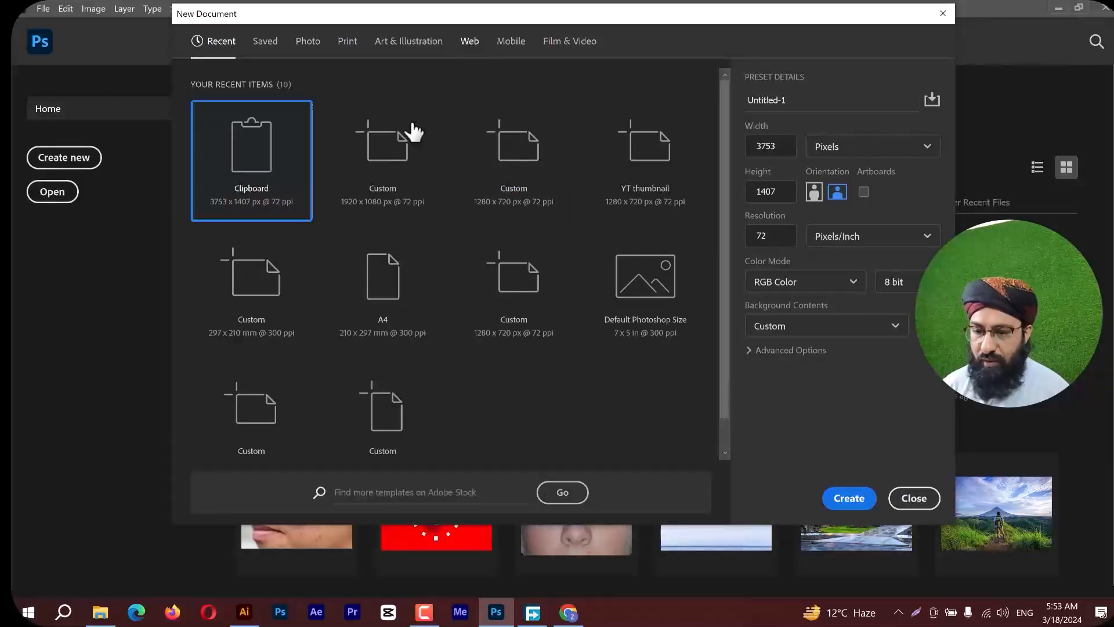
click(395, 165)
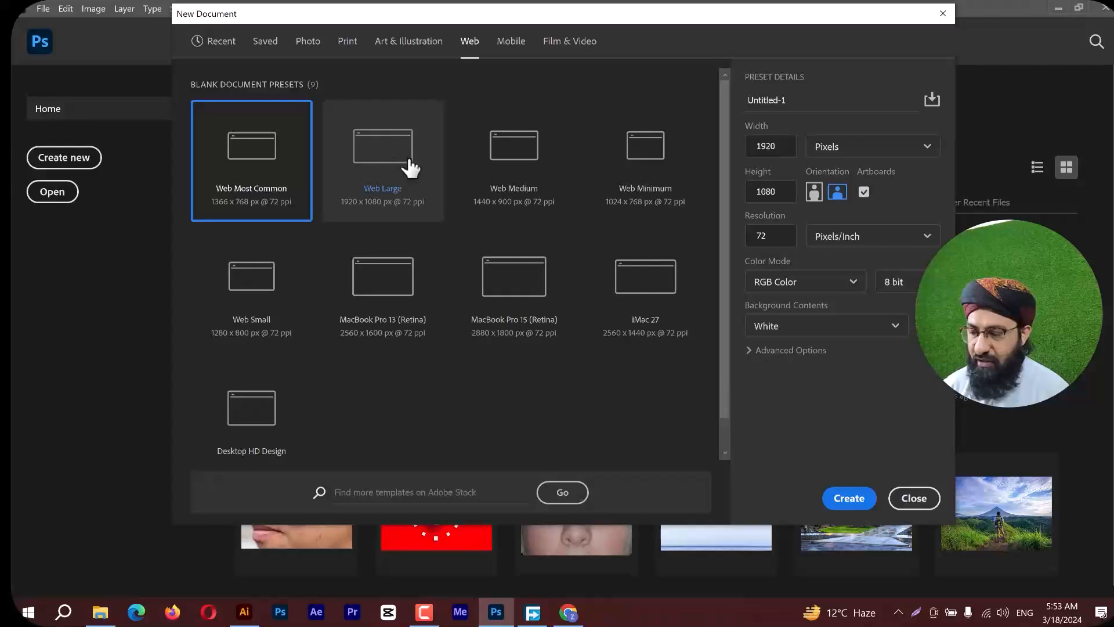
click(863, 193)
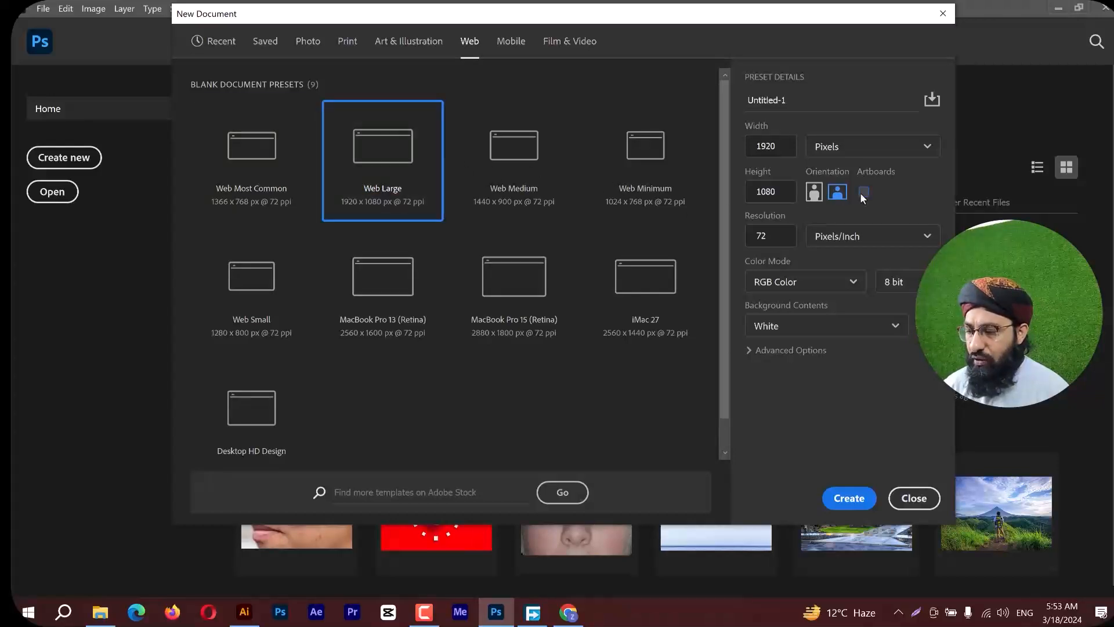
click(850, 498)
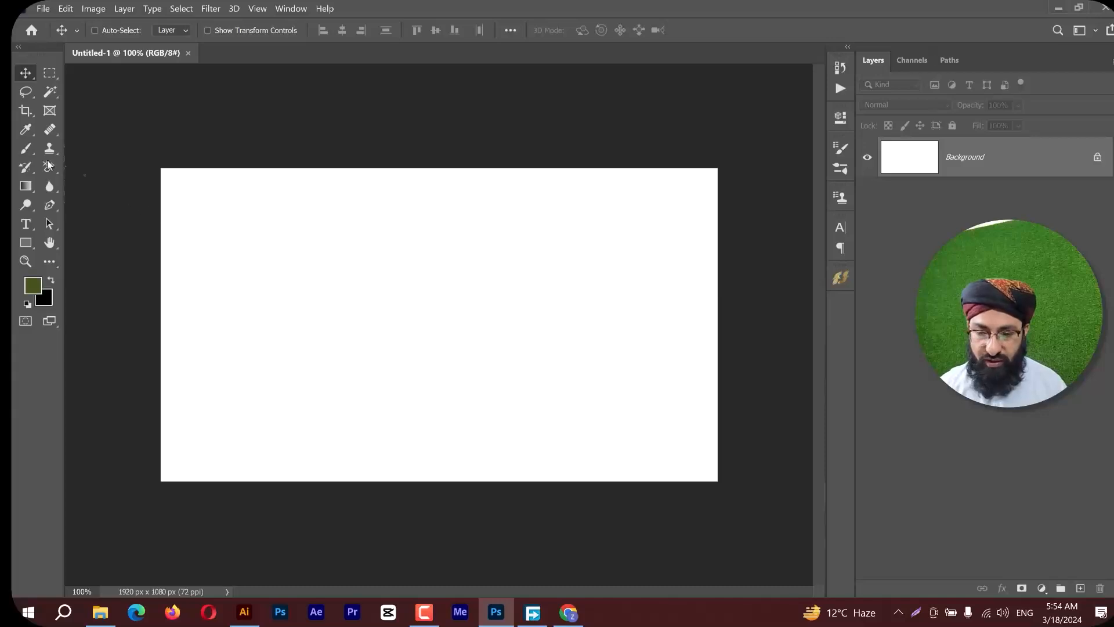
Choose the Brush tool and add one new empty layer above the background.
click(26, 150)
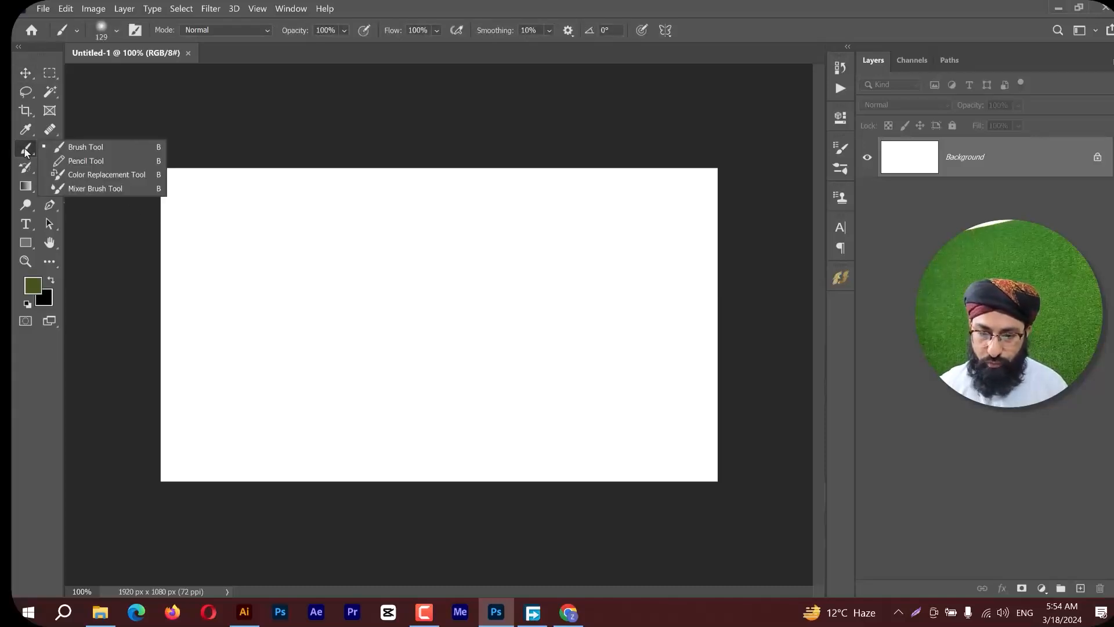
click(81, 150)
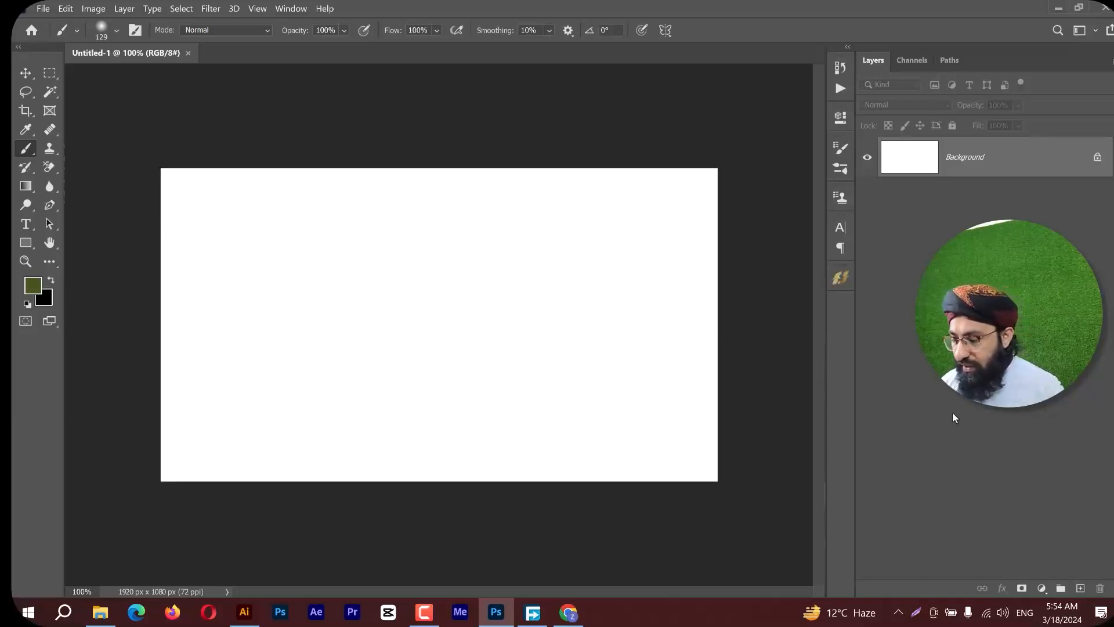
click(1080, 588)
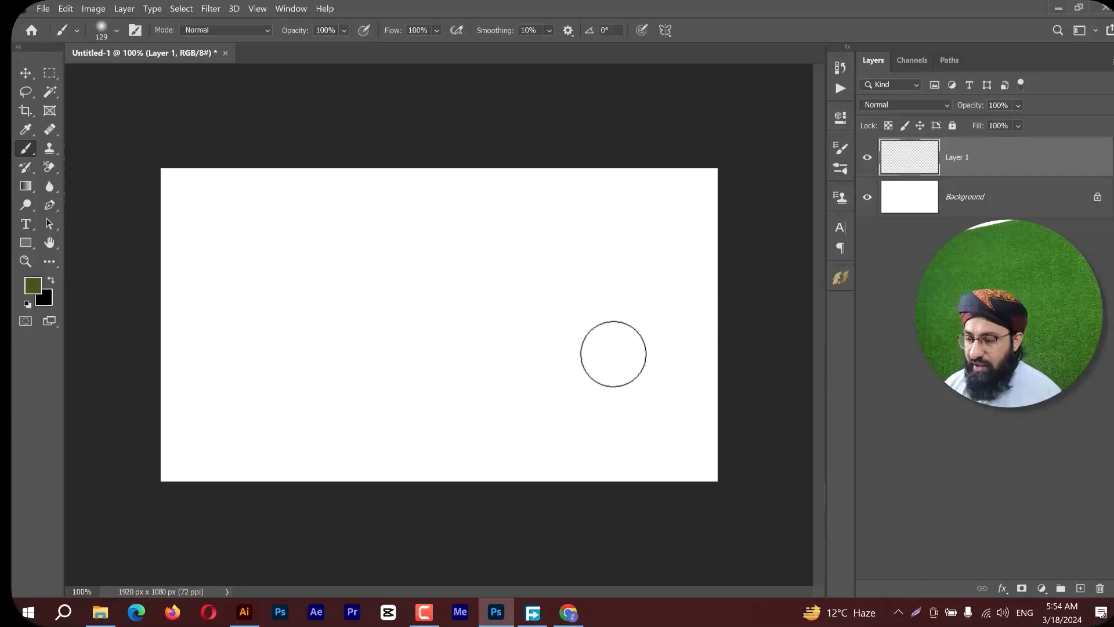
key(Delete)
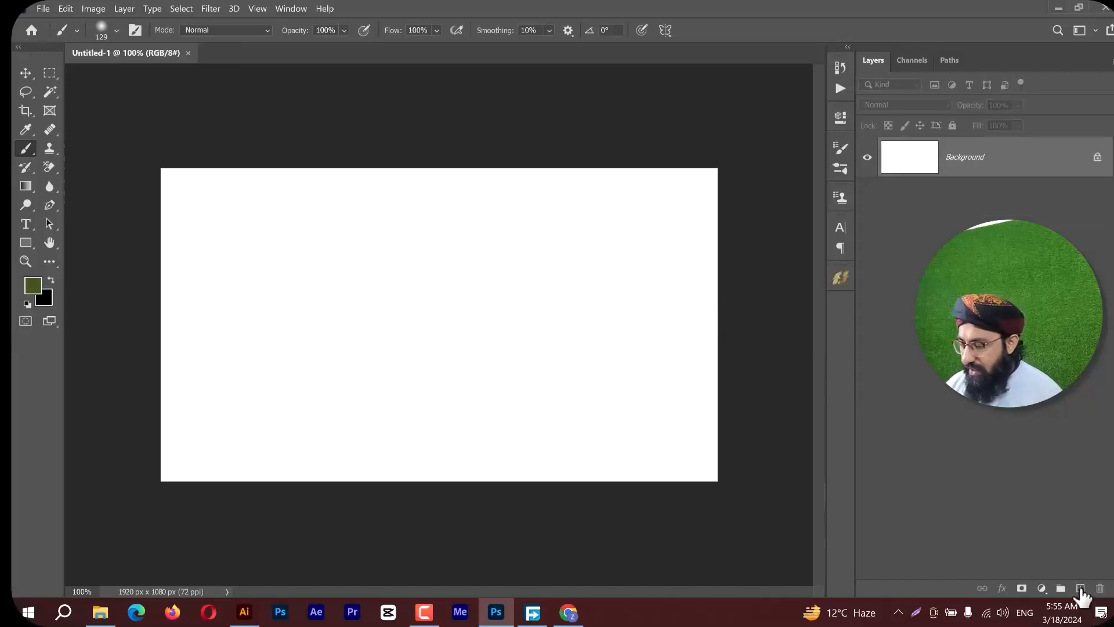
click(1080, 589)
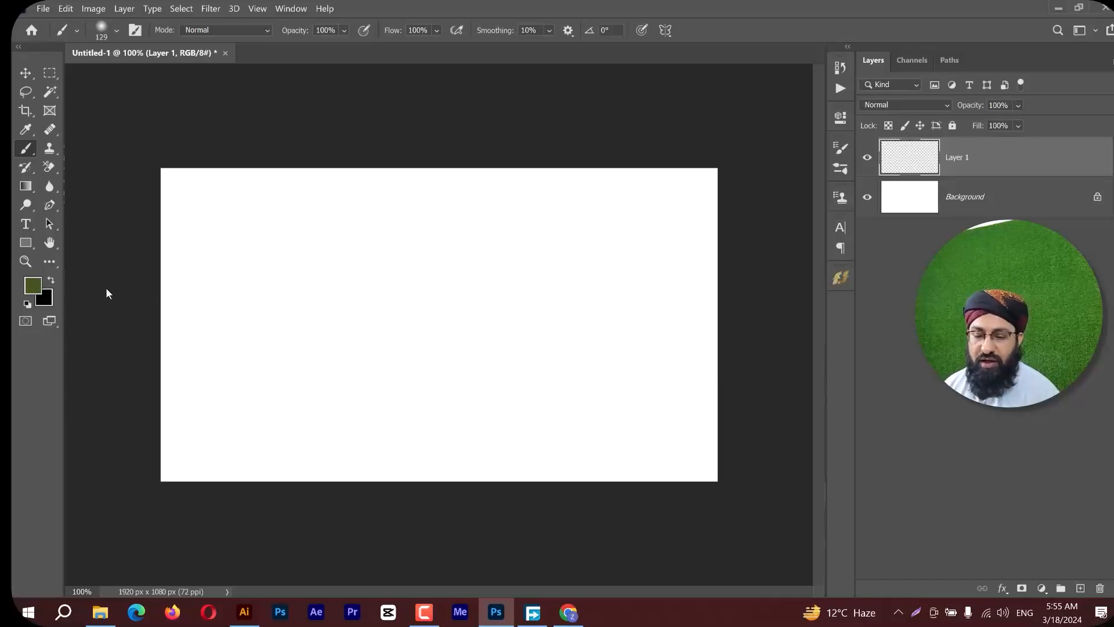
Set the foreground colour to bright red, fa060c.
click(39, 288)
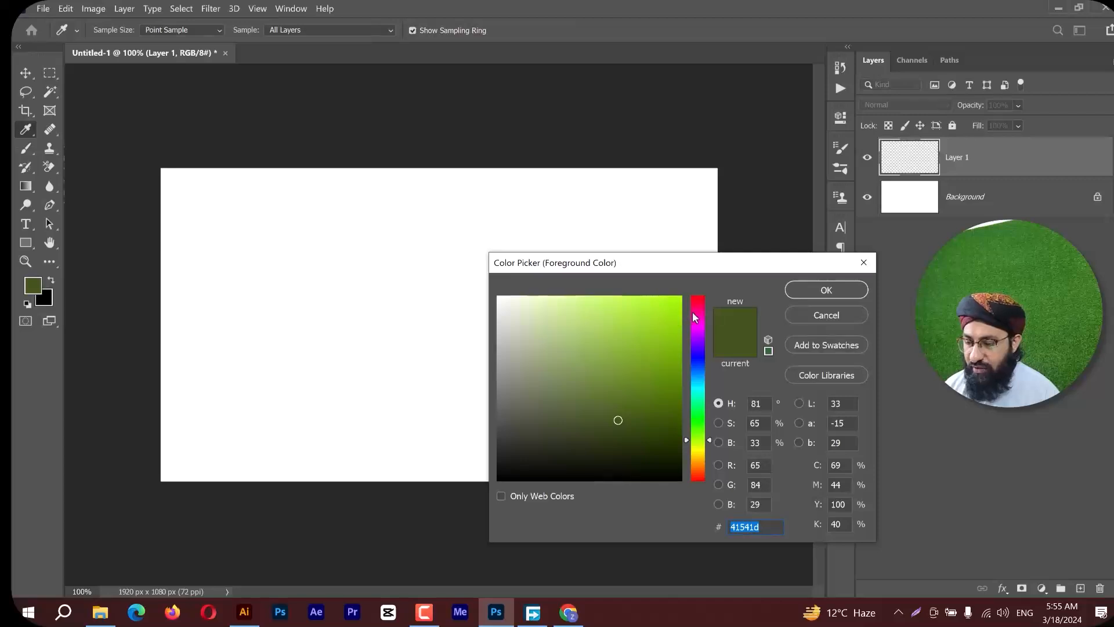
drag(703, 313, 712, 286)
click(682, 297)
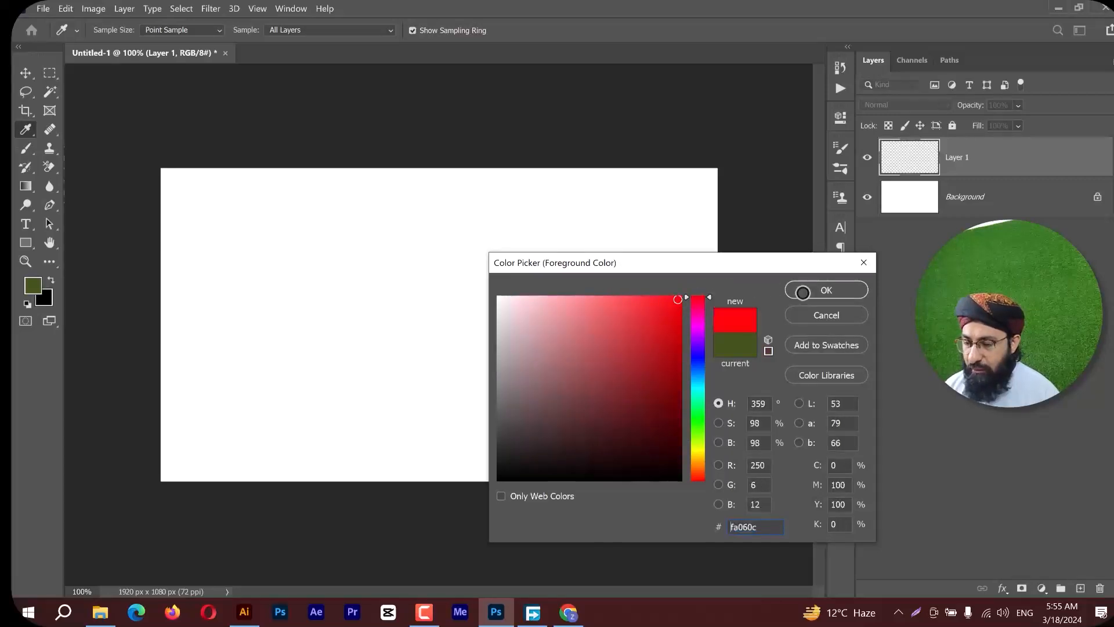
click(826, 289)
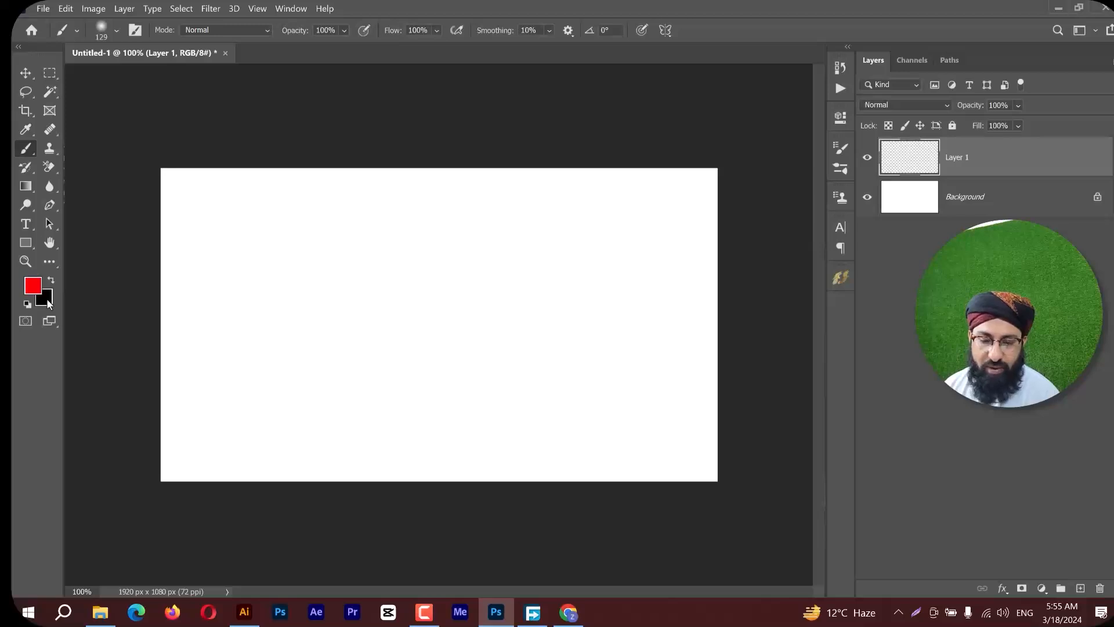
Set the background colour to green, 21c900, and keep the Brush tool active.
click(46, 298)
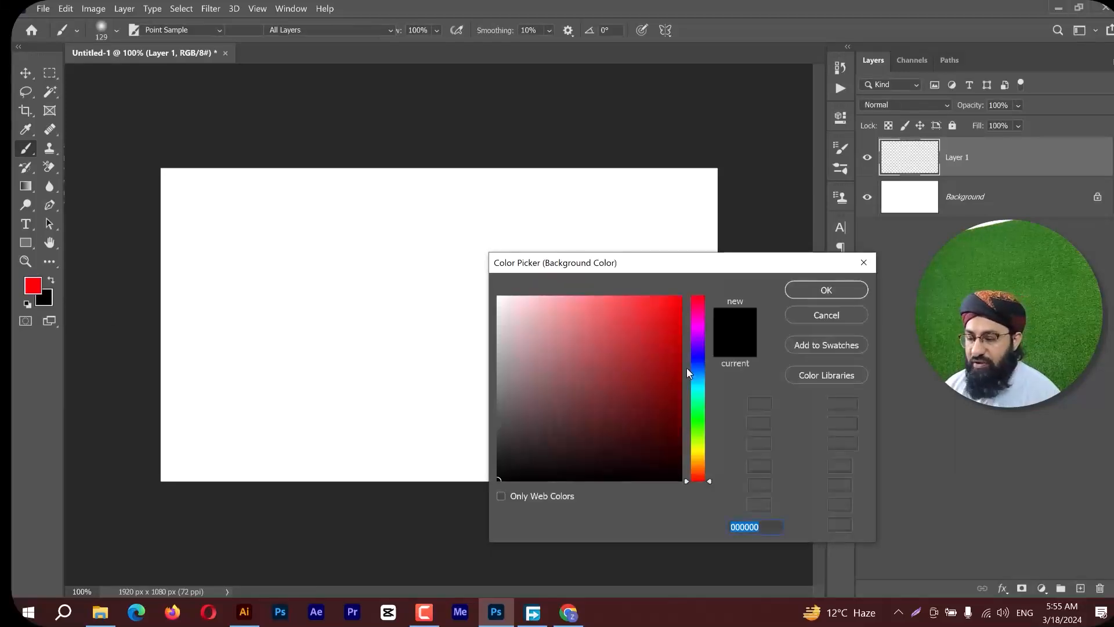
drag(701, 406, 700, 426)
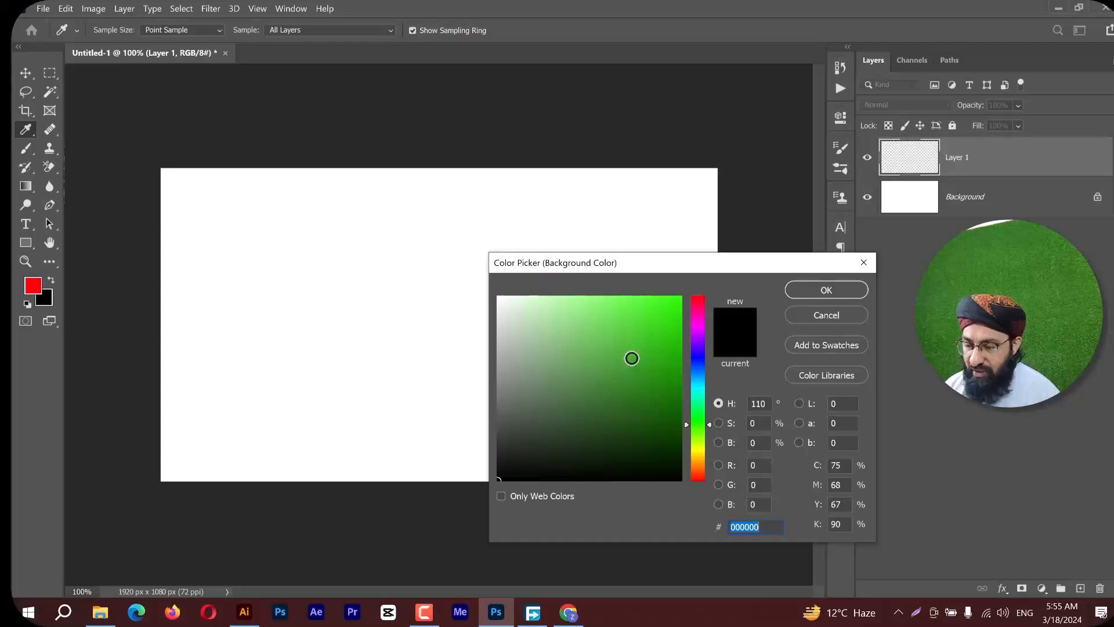
mouse_move(653, 329)
mouse_down()
mouse_move(685, 297)
mouse_move(690, 335)
mouse_up()
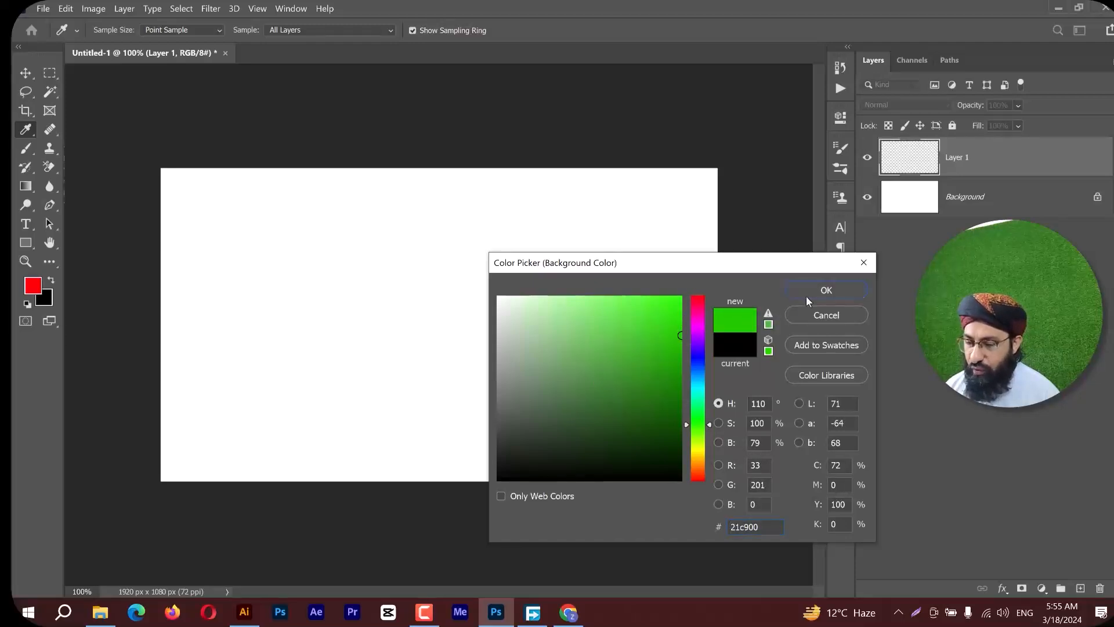
key(Return)
key(b)
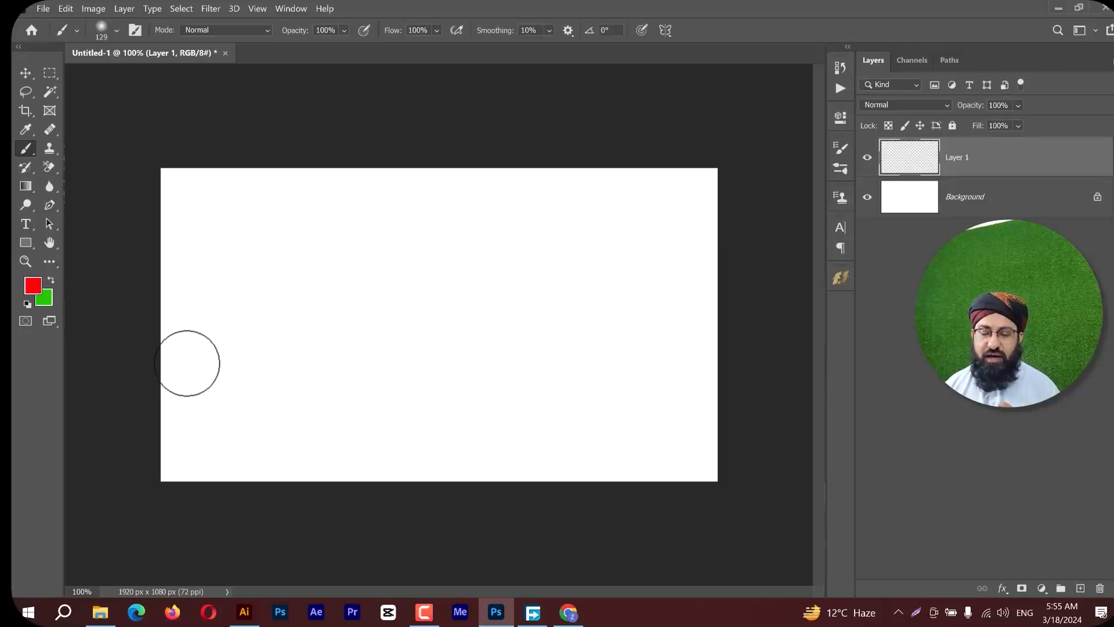
Swap the foreground and background colours back and forth, and paint a soft red zigzag in the canvas's upper-left area on Layer 1.
key(x)
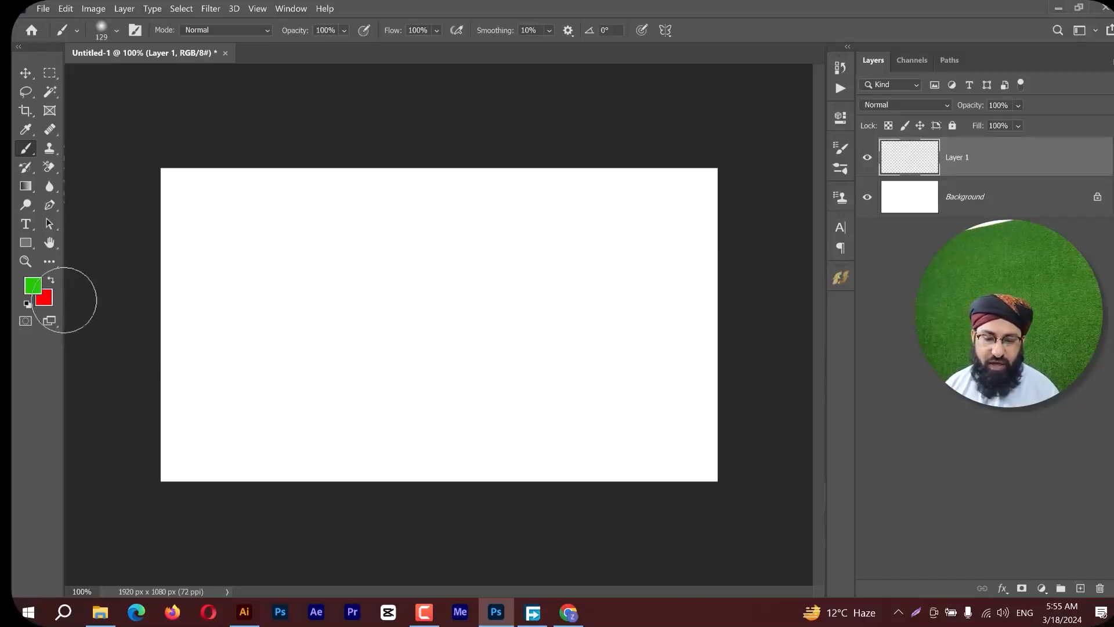
click(52, 281)
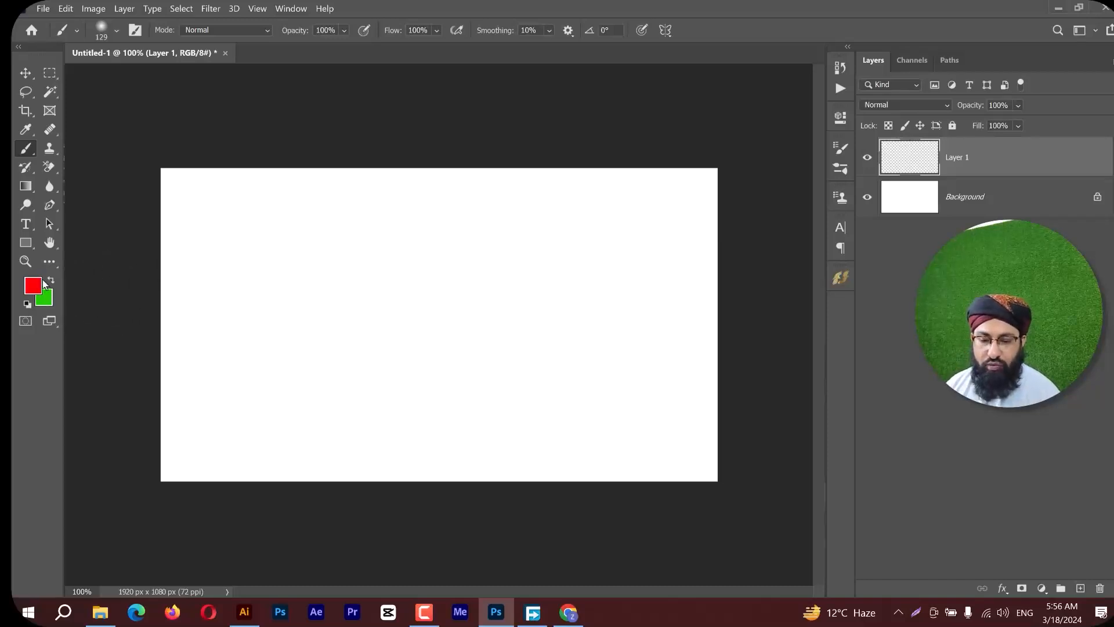
drag(229, 288, 345, 233)
drag(296, 344, 294, 343)
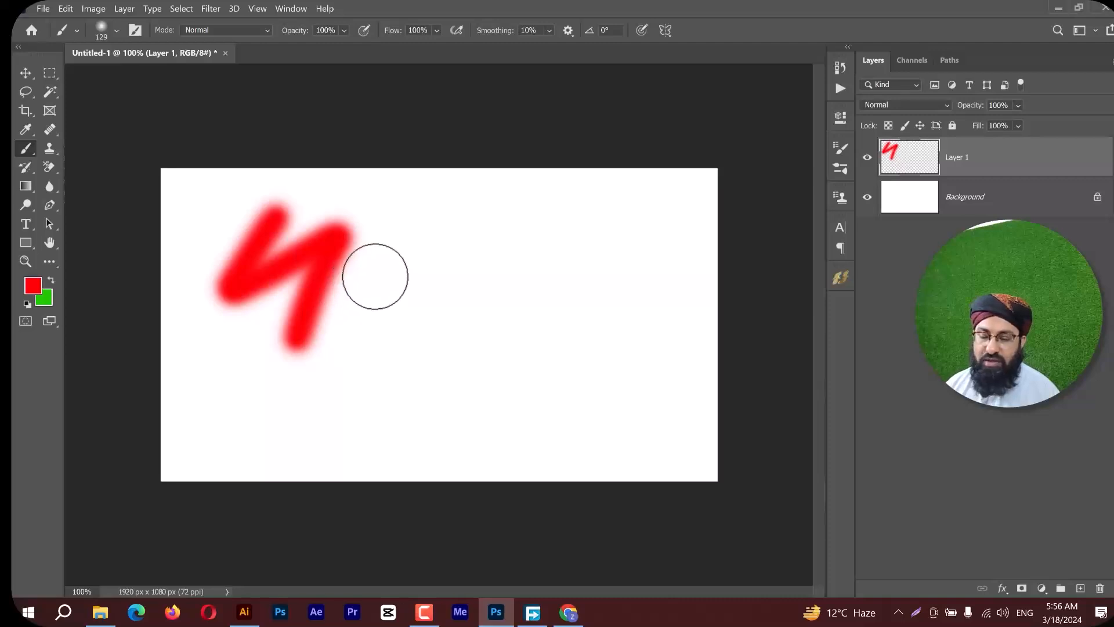
Examine the size, hardness and preset options of the Eraser tool and the Brush tool.
right_click(50, 167)
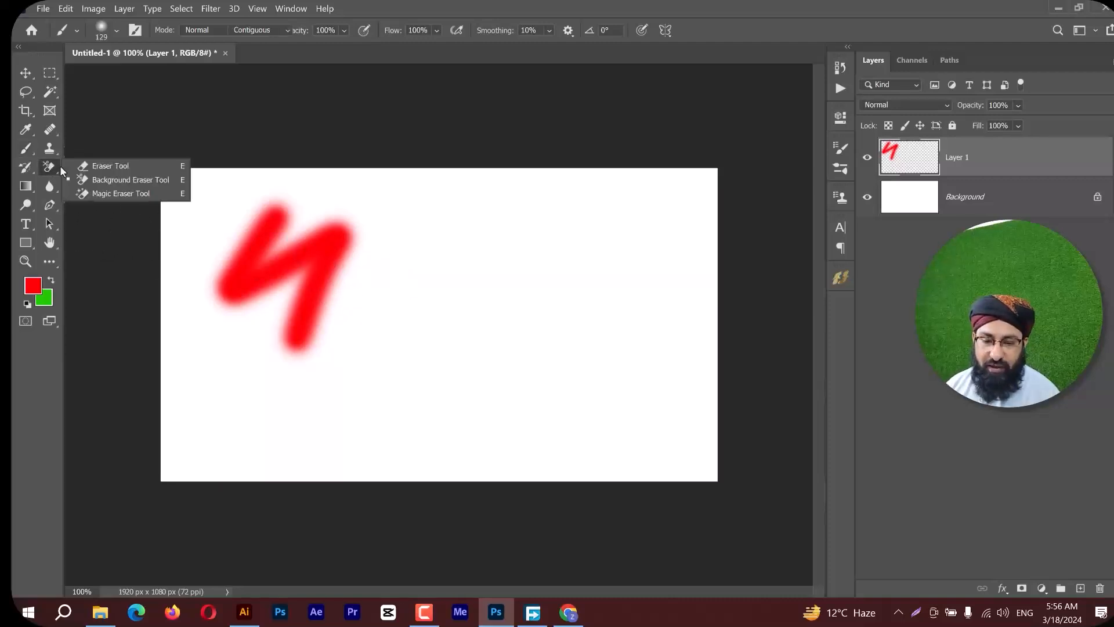
click(74, 165)
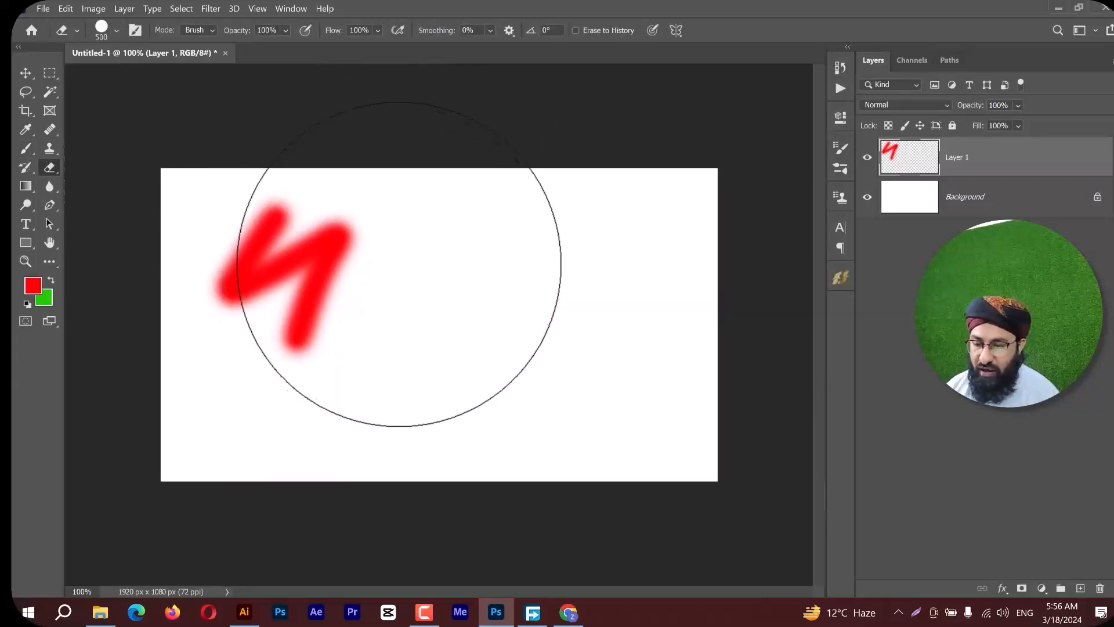
right_click(417, 242)
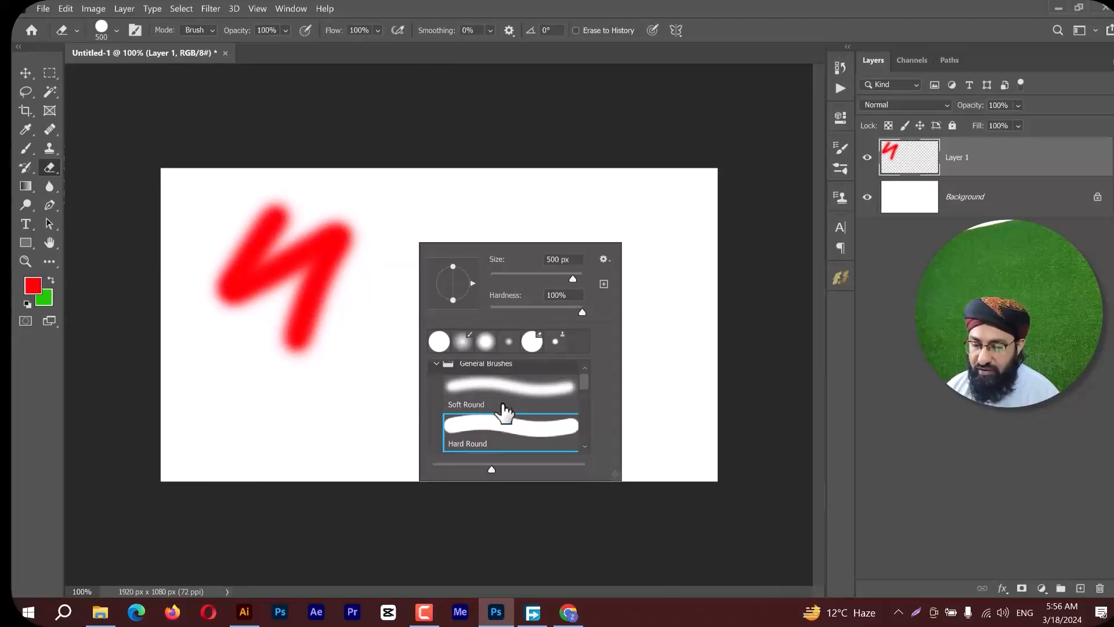
click(497, 5)
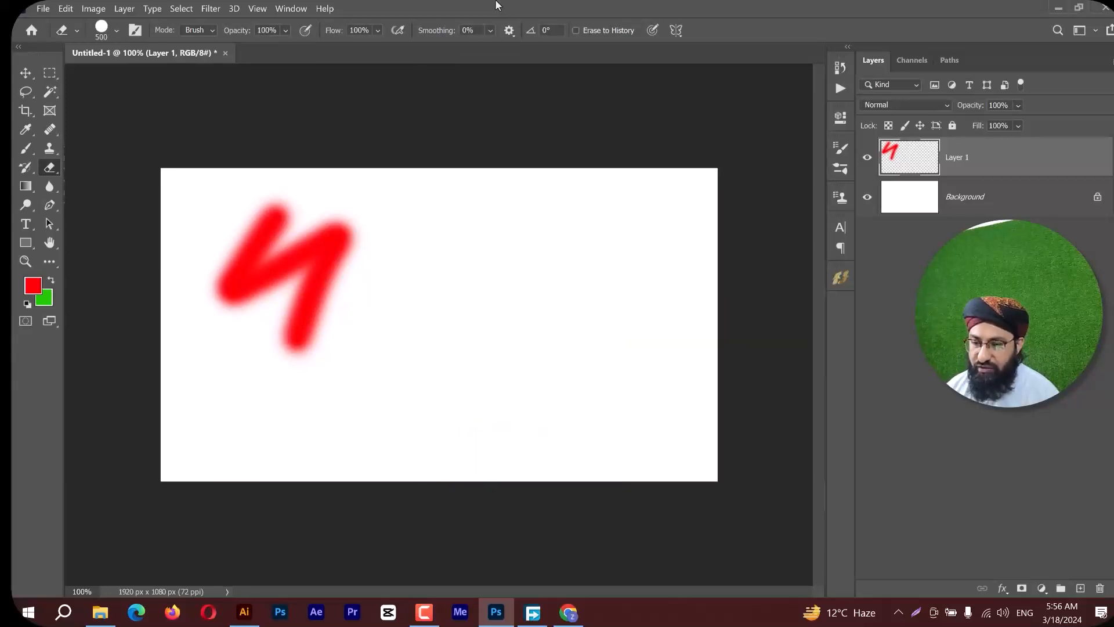
click(26, 148)
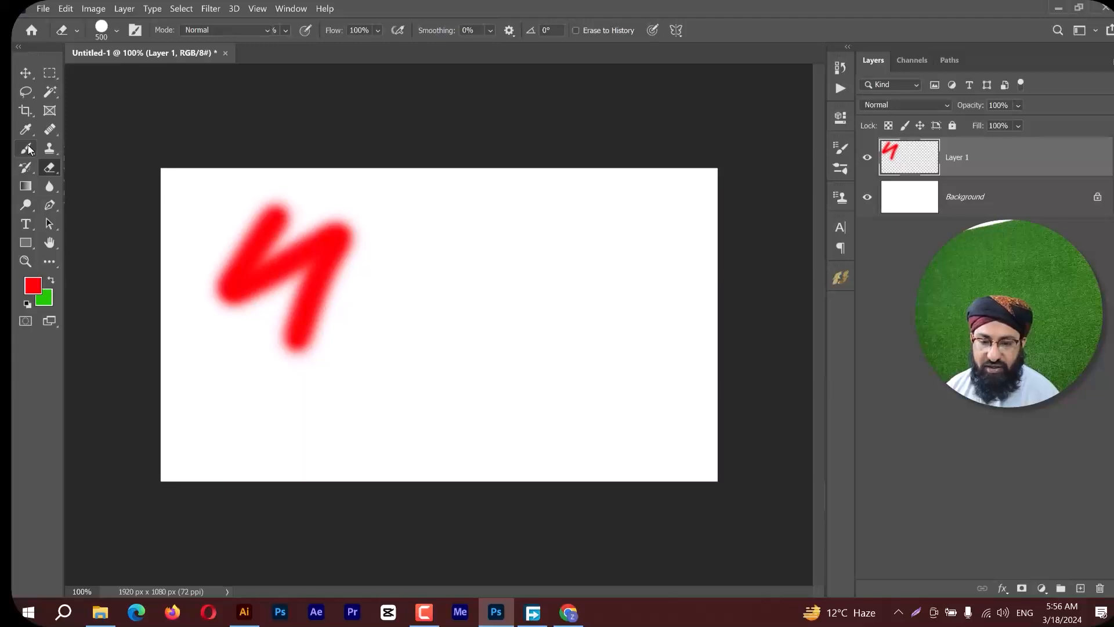
right_click(448, 228)
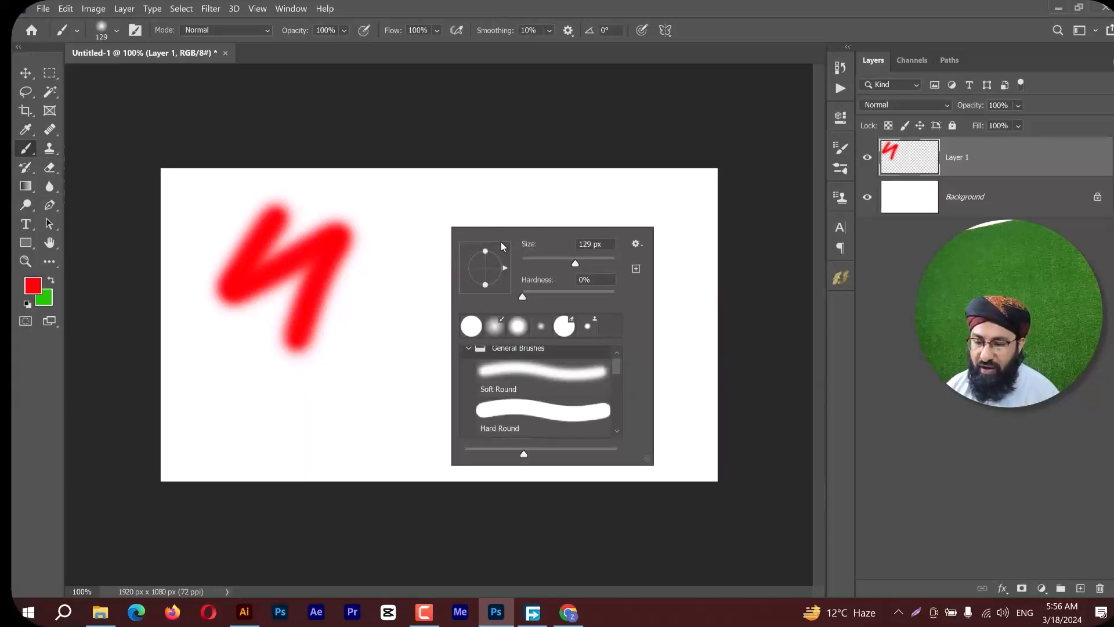
click(497, 4)
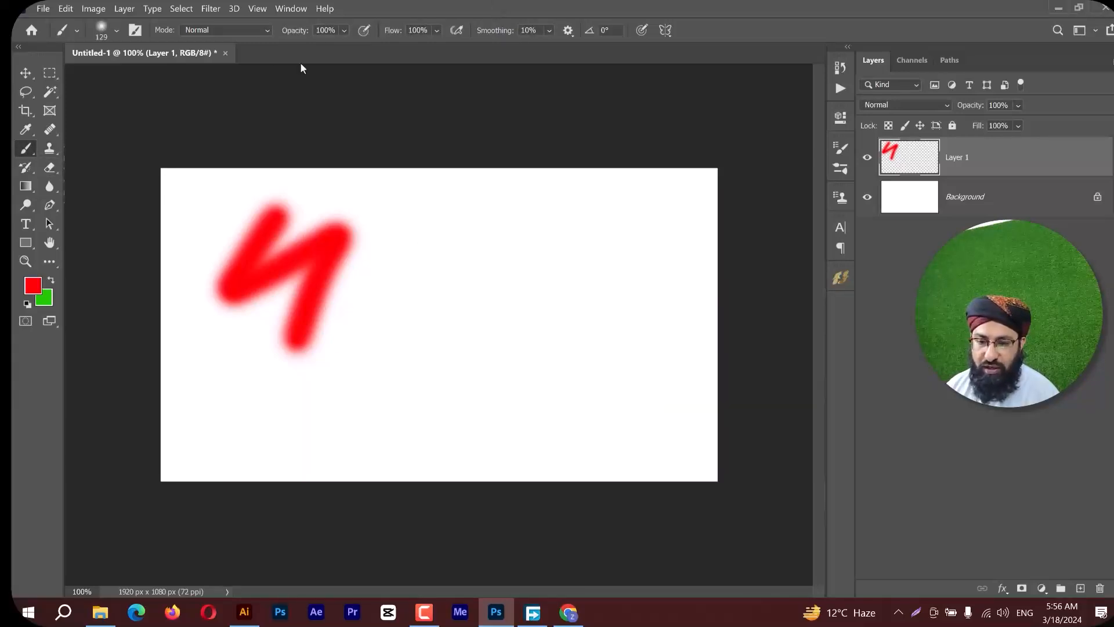
click(116, 31)
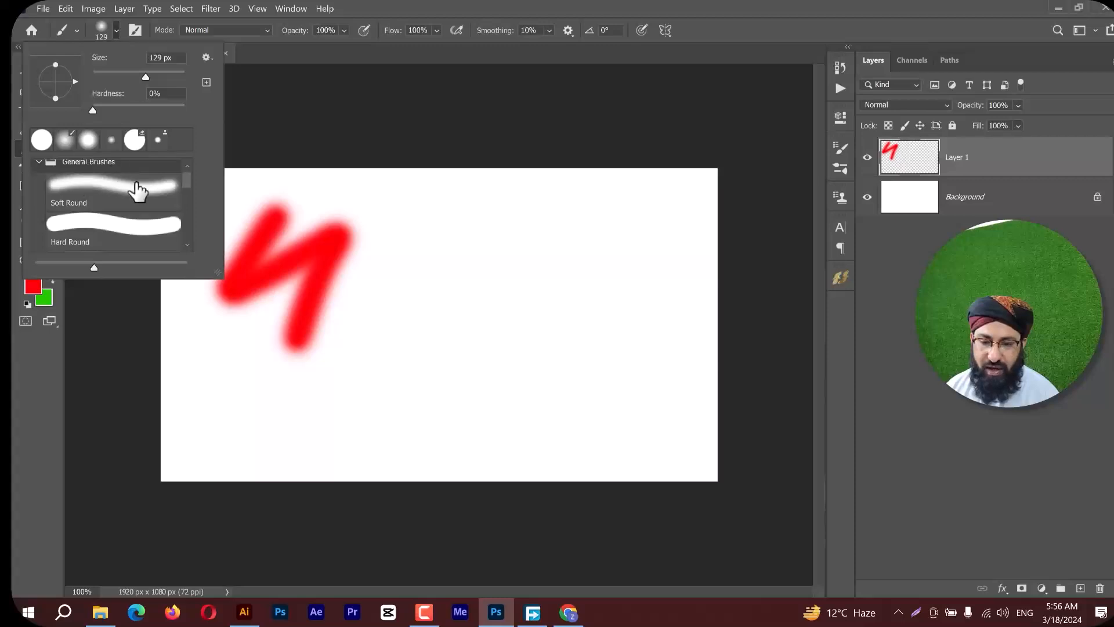
click(535, 5)
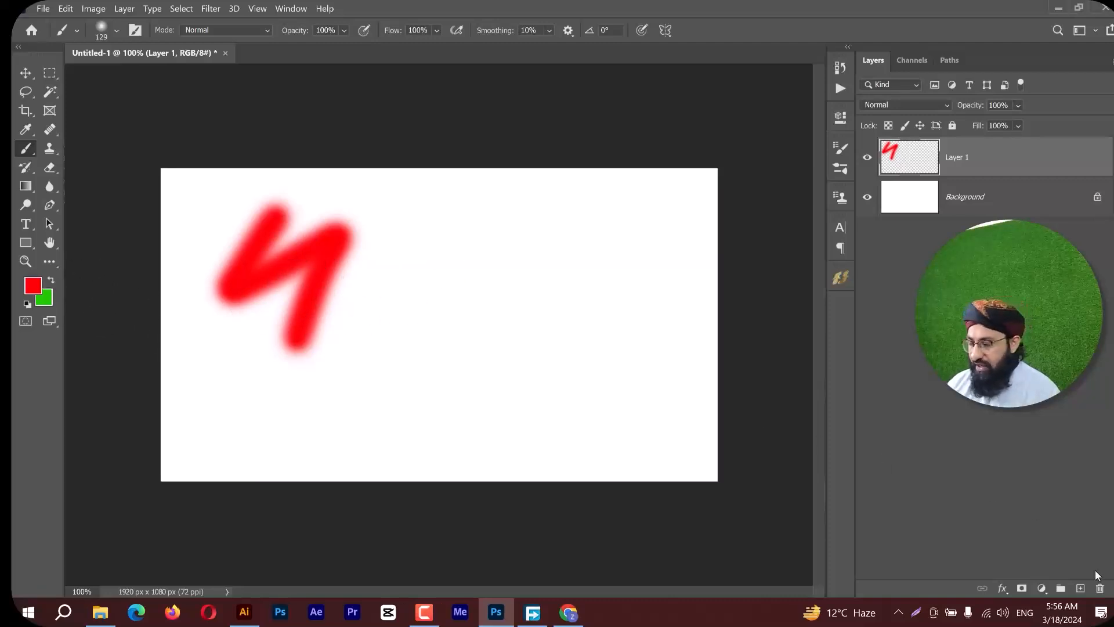
Add a second empty layer and paint a soft green zigzag on it beside the red one.
click(1081, 588)
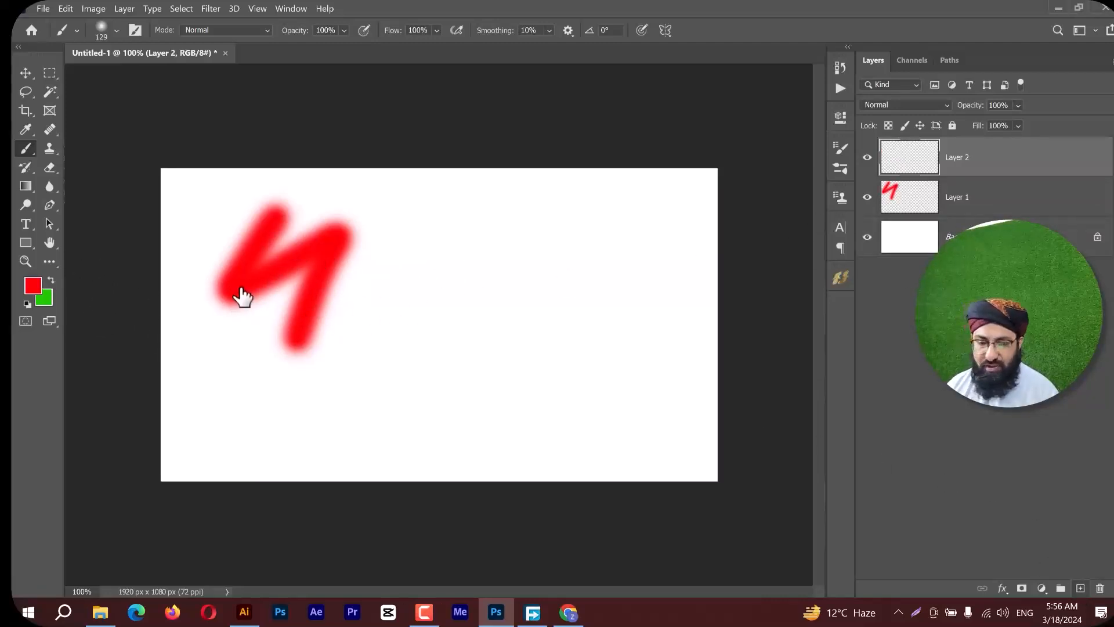
click(51, 281)
mouse_move(475, 231)
mouse_down()
mouse_move(442, 286)
mouse_move(546, 222)
mouse_move(518, 369)
mouse_up()
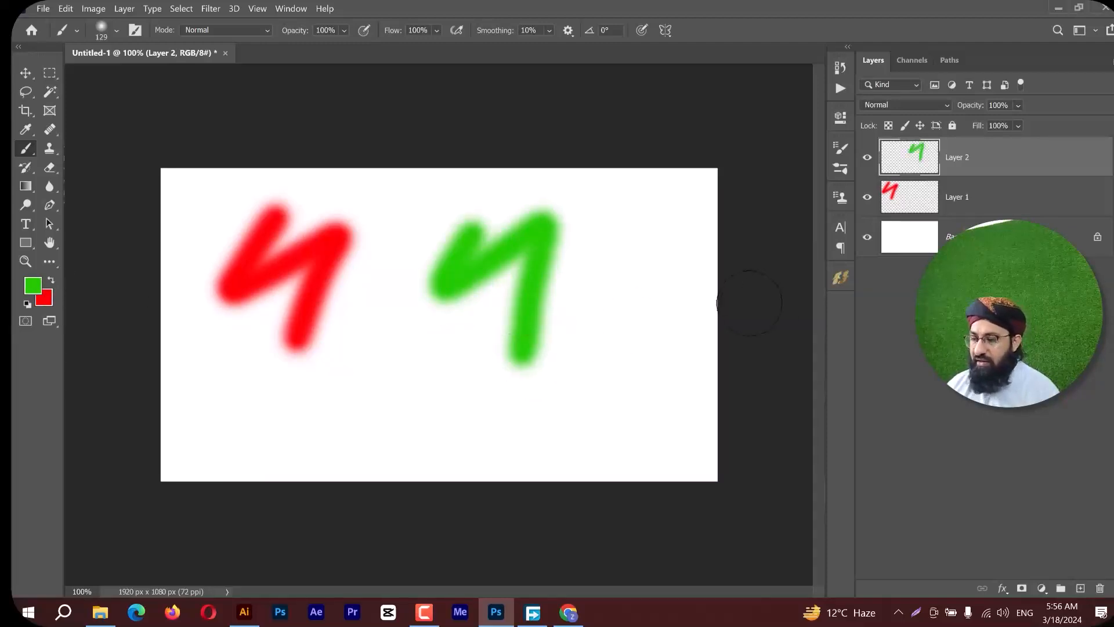
Move the green zigzag on Layer 2 over the red one so the two strokes overlap.
click(25, 72)
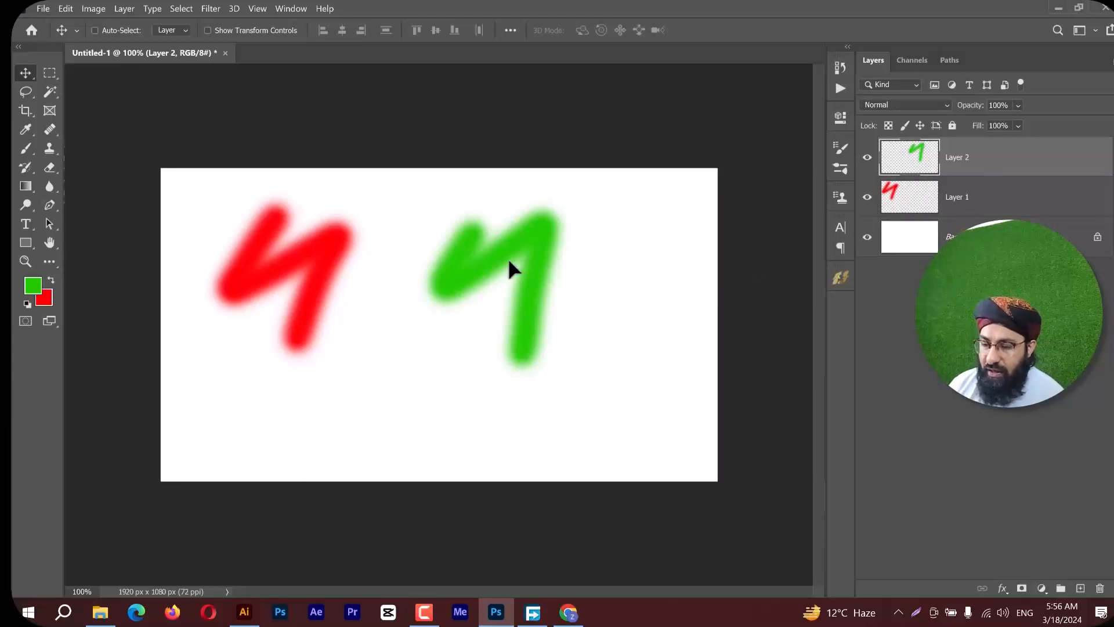
drag(507, 257, 326, 256)
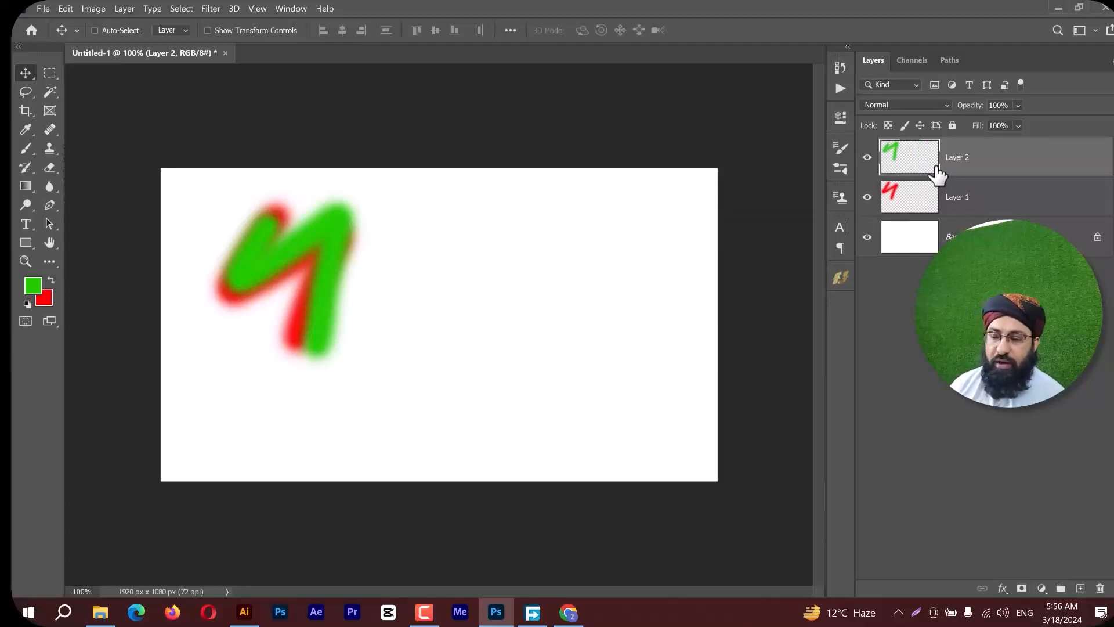
Move Layer 2 below Layer 1, and hide all three layers one by one before showing them again.
drag(966, 174, 966, 213)
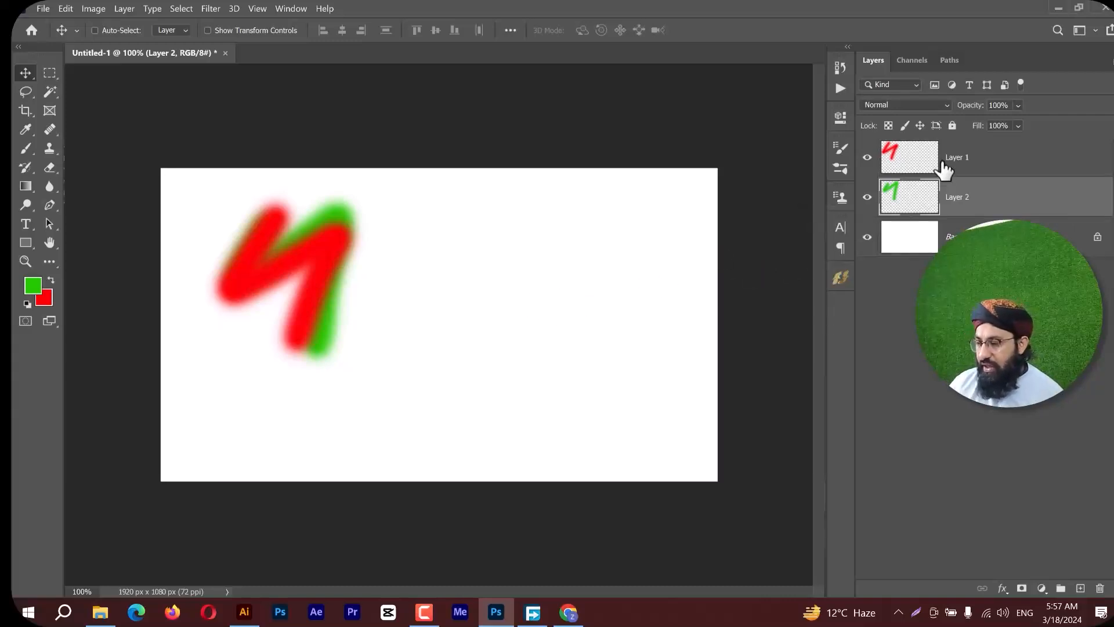
click(866, 158)
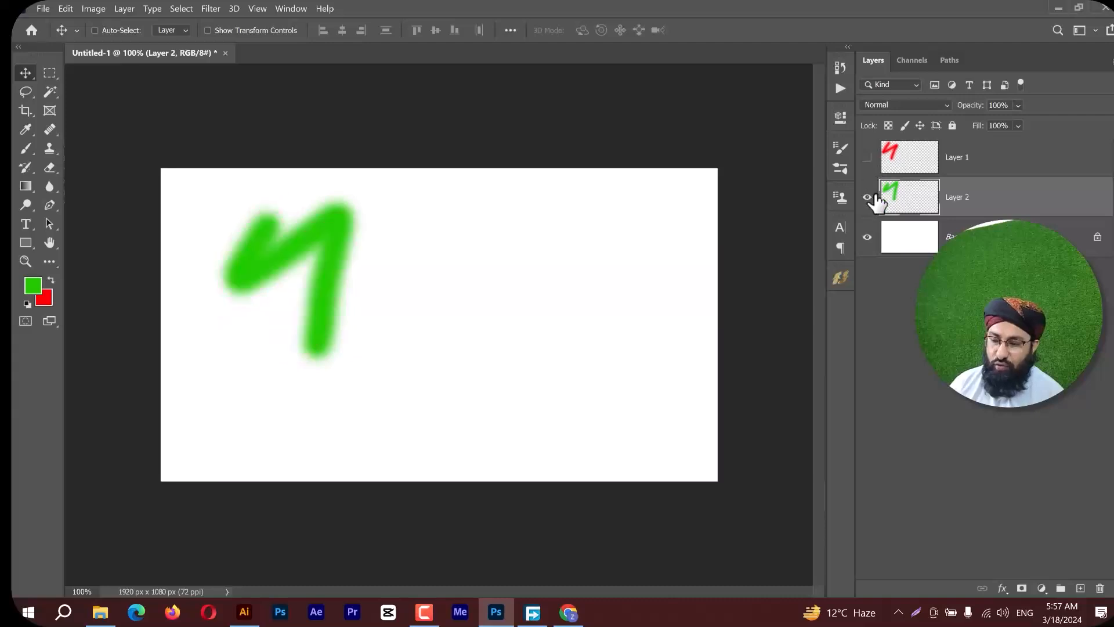
click(866, 196)
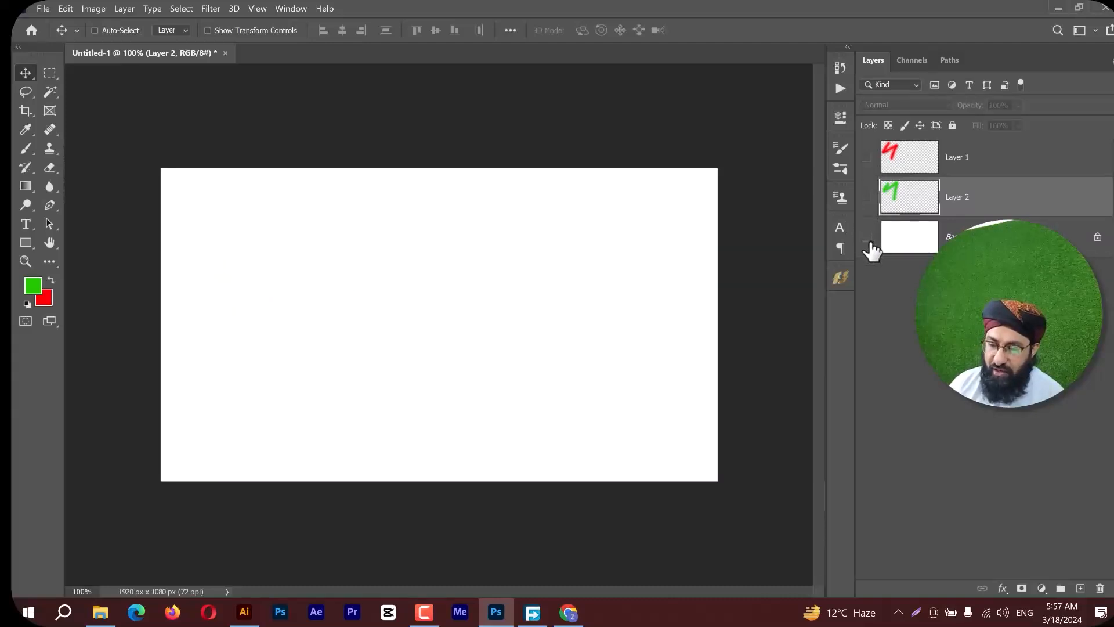
click(866, 238)
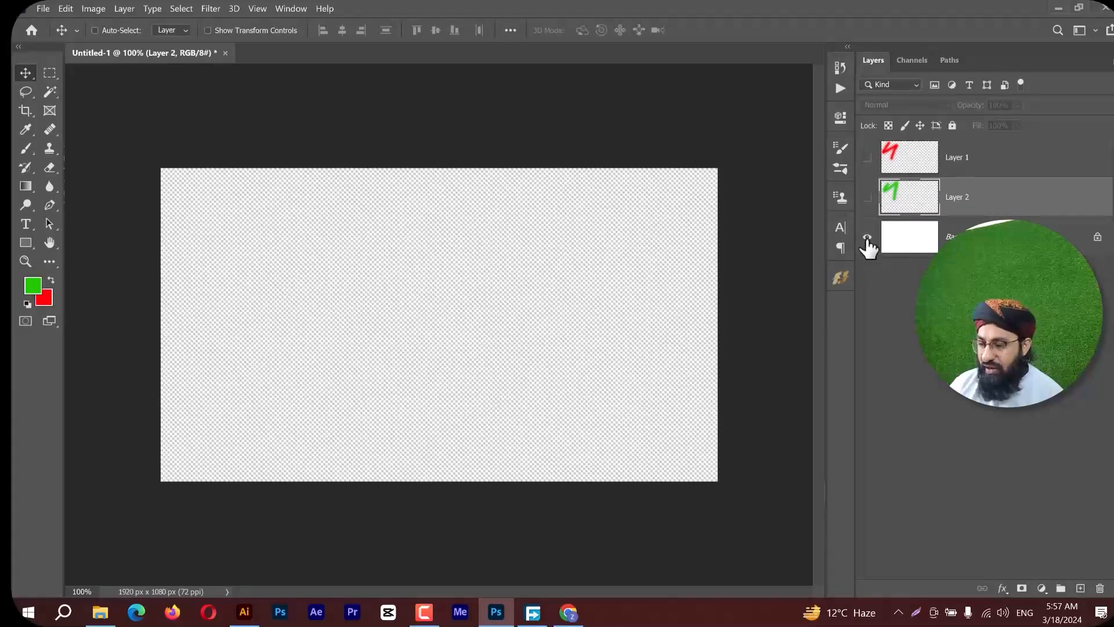
click(867, 197)
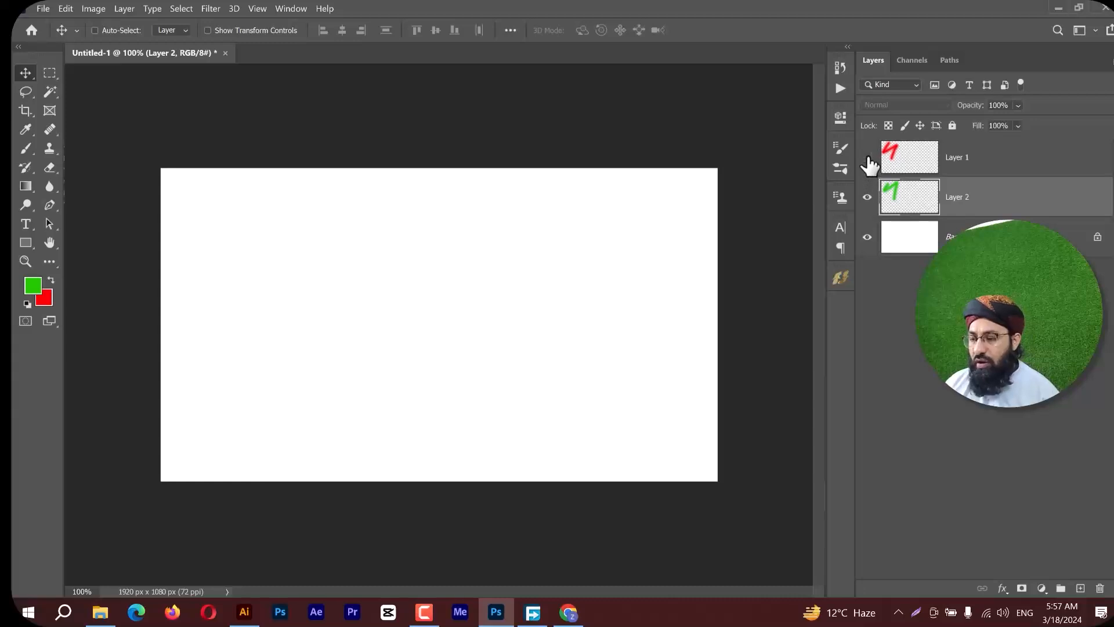
click(867, 157)
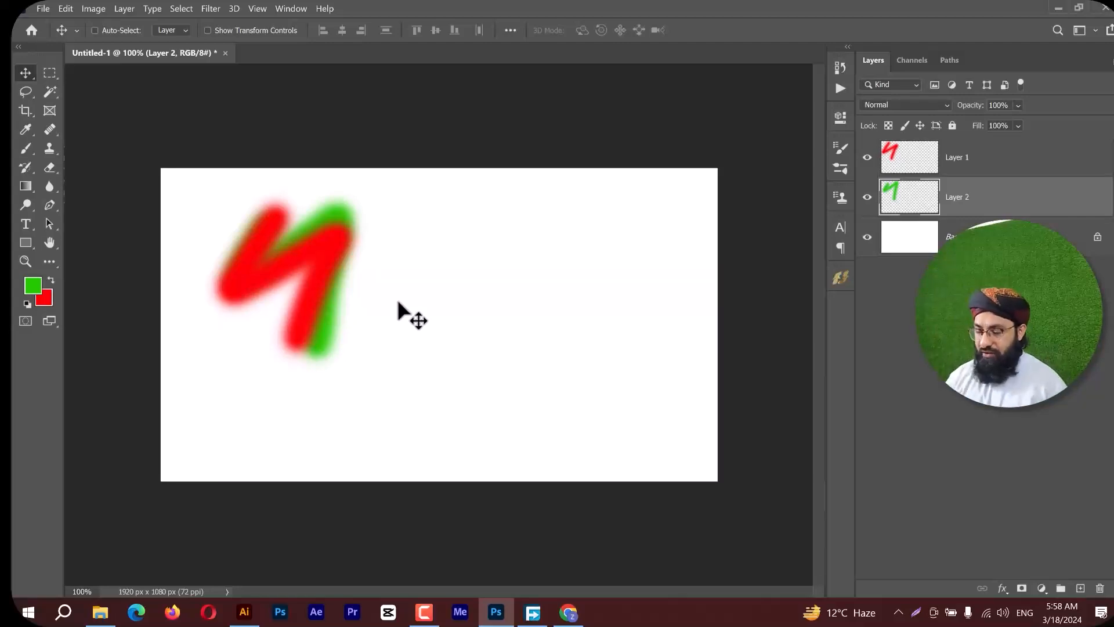
Delete Layer 1 and Layer 2 together, leaving only the white background.
ctrl+click(966, 168)
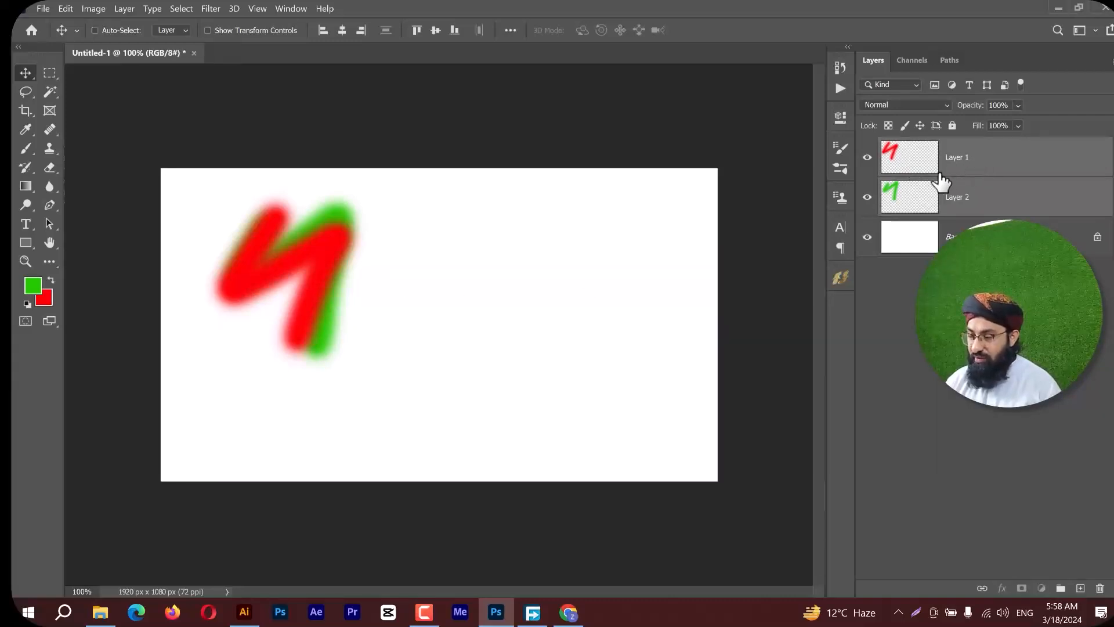
ctrl+click(981, 196)
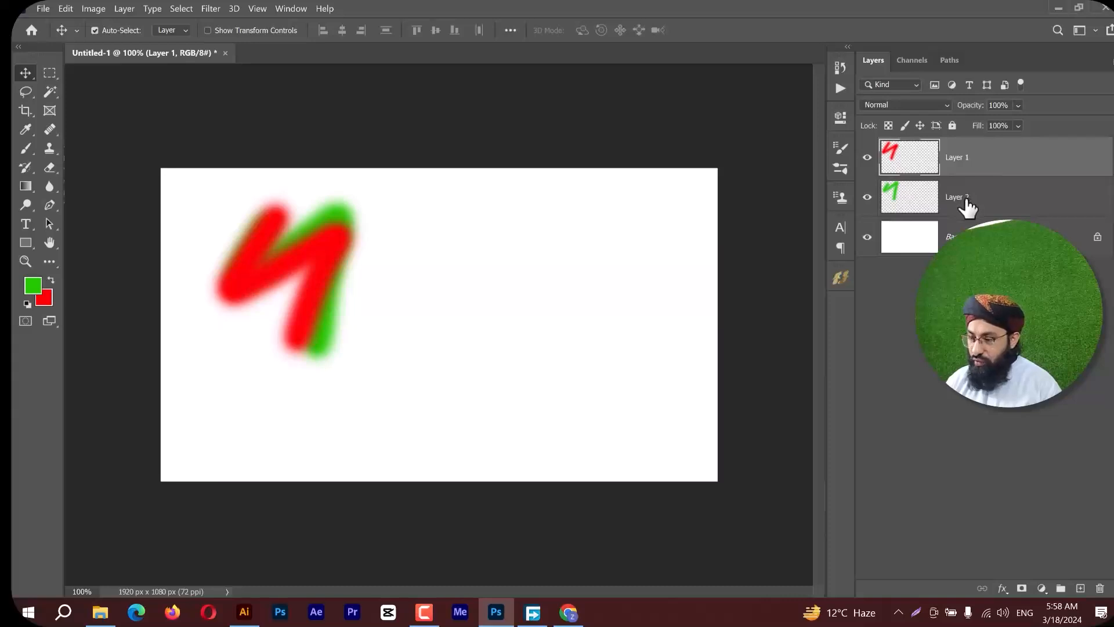
ctrl+click(967, 200)
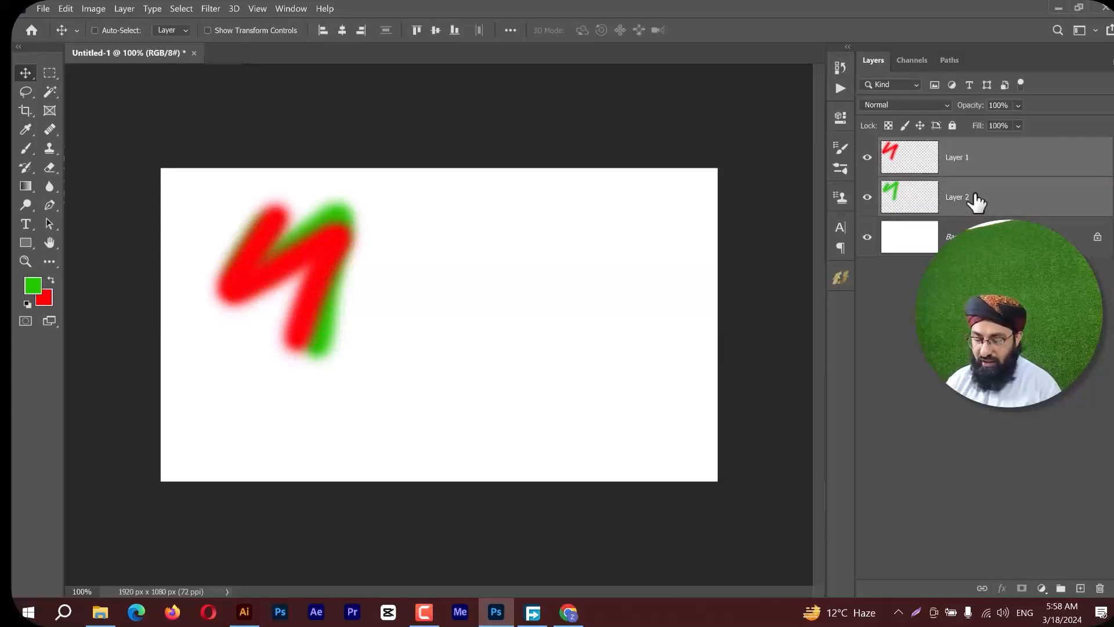
key(Delete)
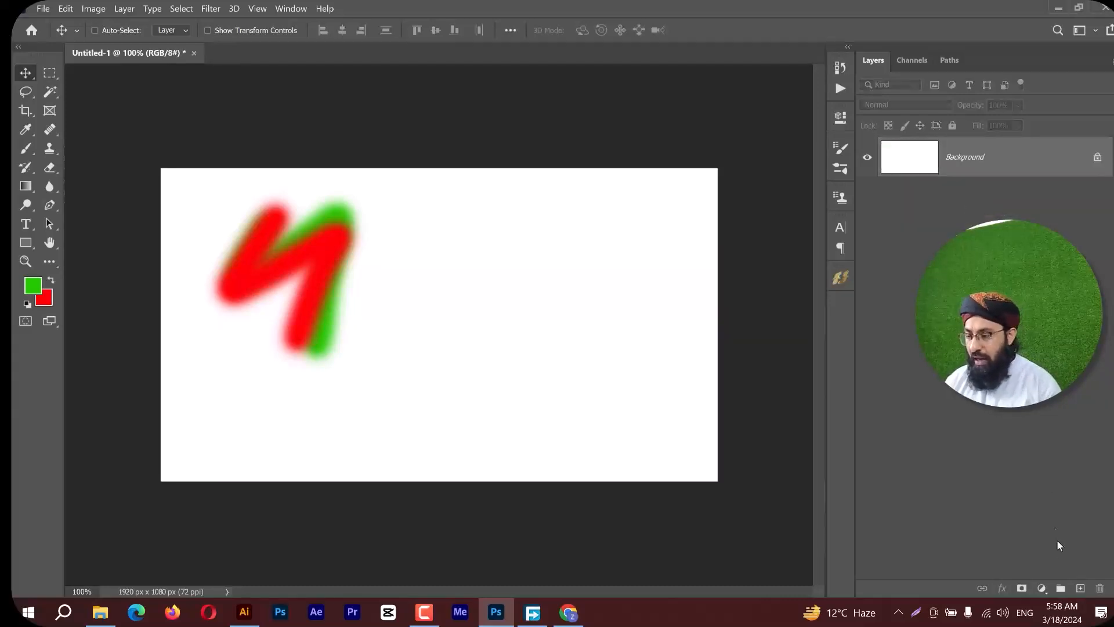
Add a new empty layer above the background and enlarge the soft brush to 1800 px.
click(1078, 589)
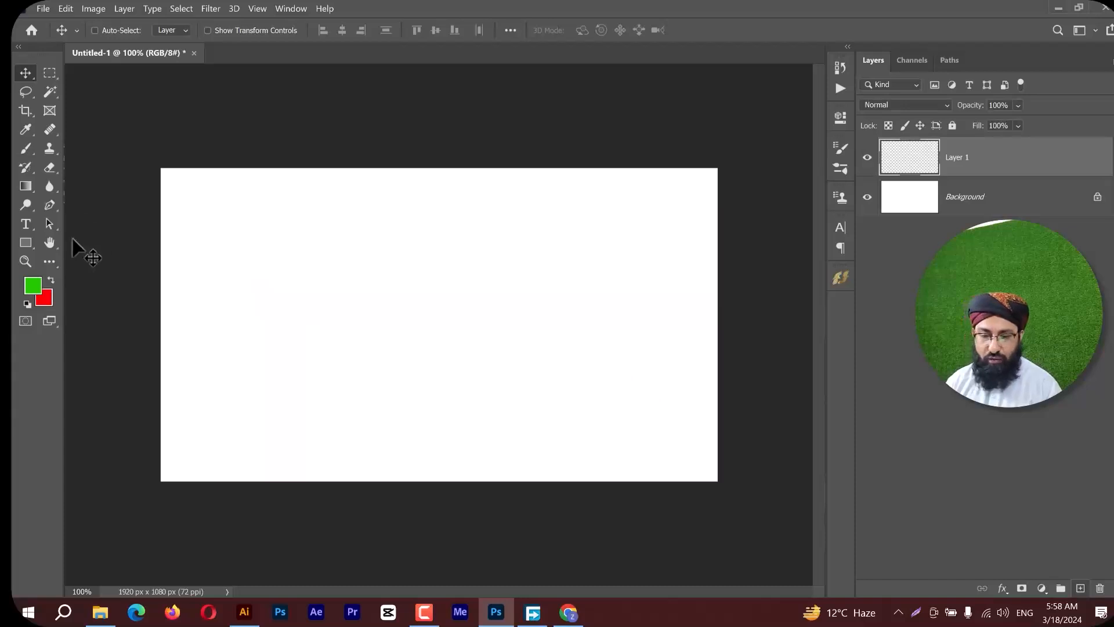
click(26, 148)
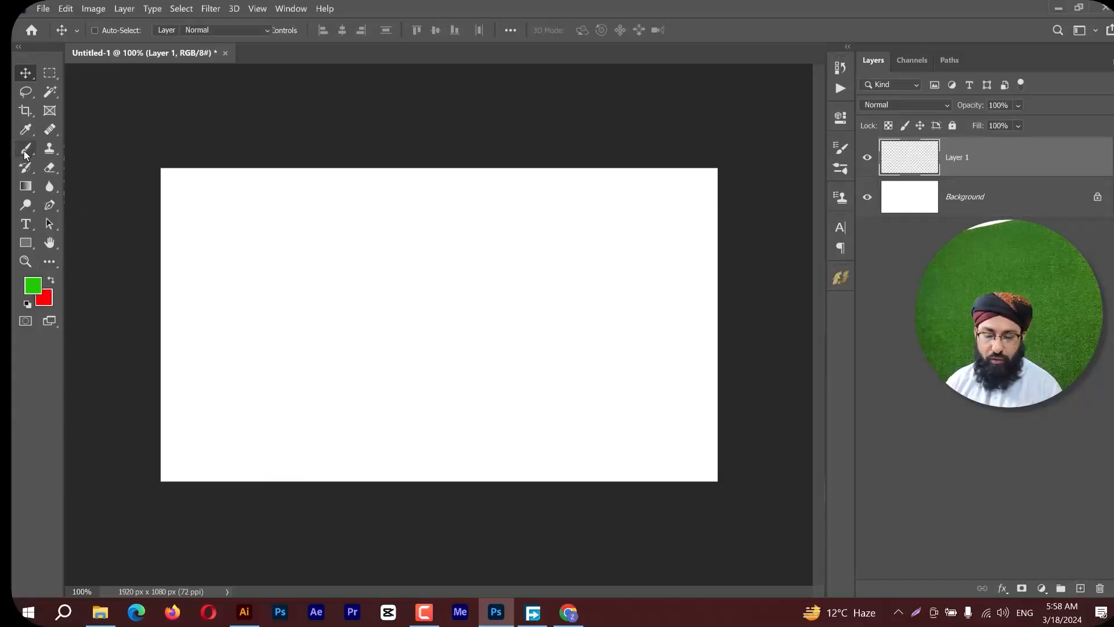
click(364, 5)
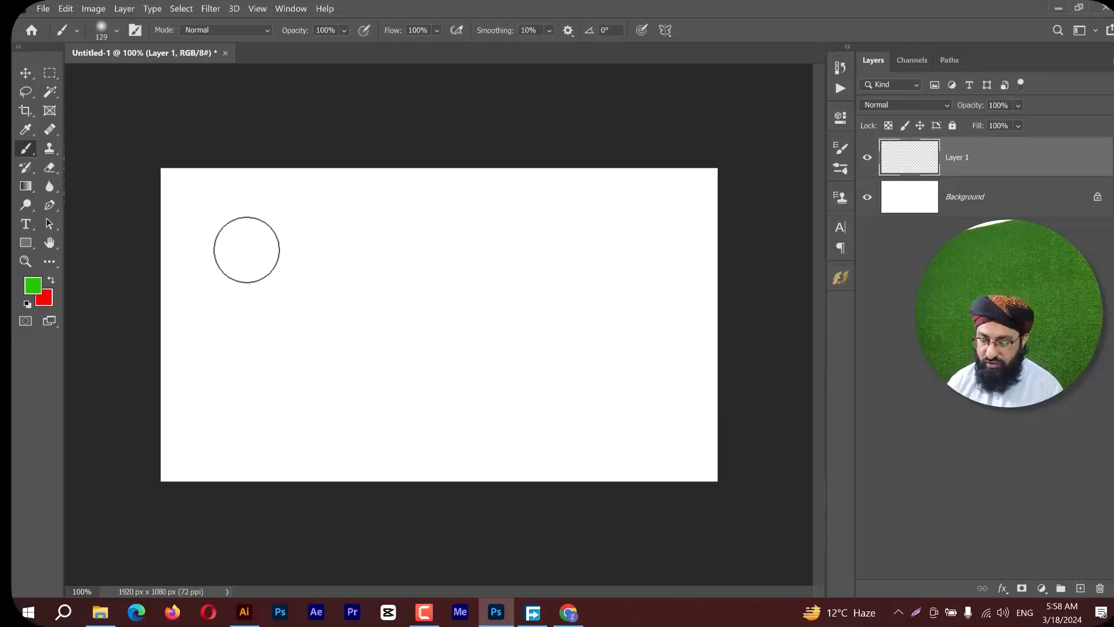
key(bracketright)
key(bracketright)
key(bracketright)
key(bracketright)
key(bracketright)
key(bracketright)
key(bracketright)
key(bracketright)
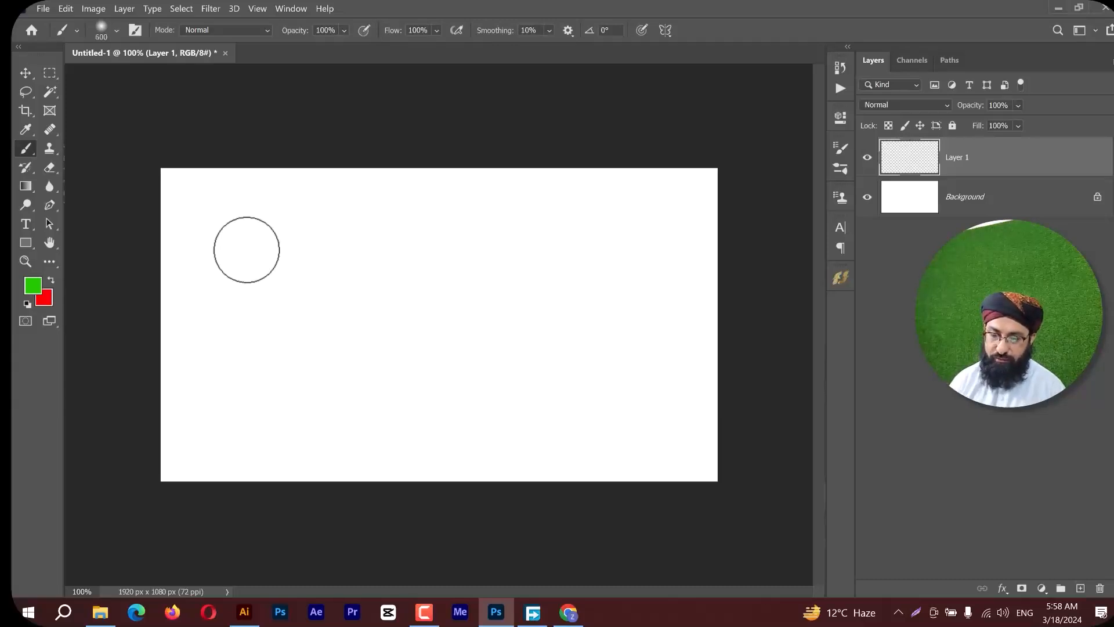
key(bracketright)
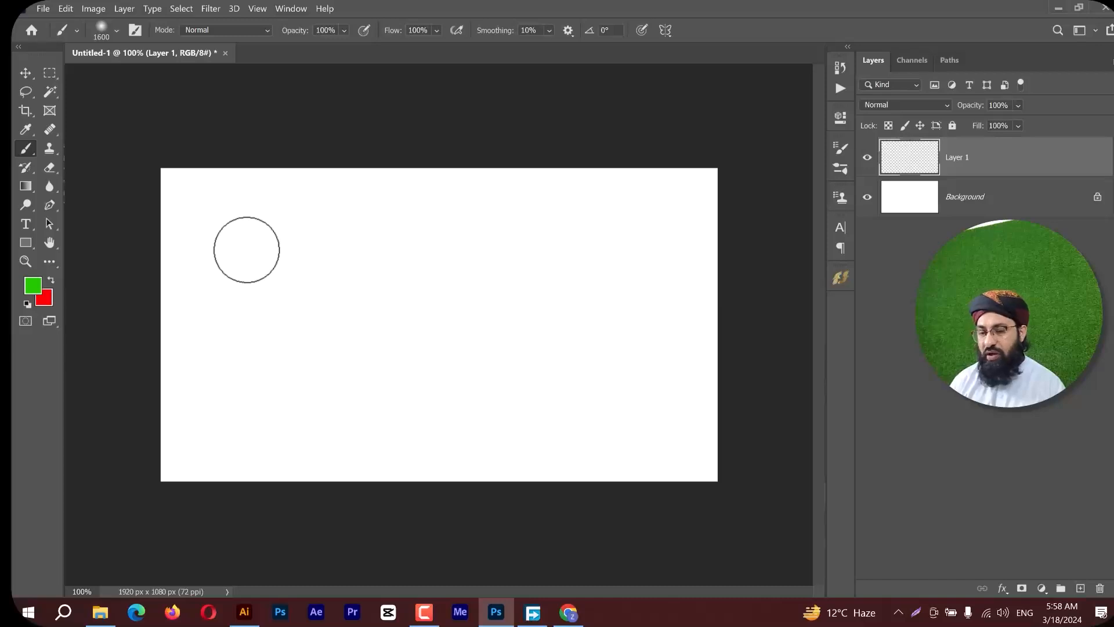
key(bracketright)
key(bracketright)
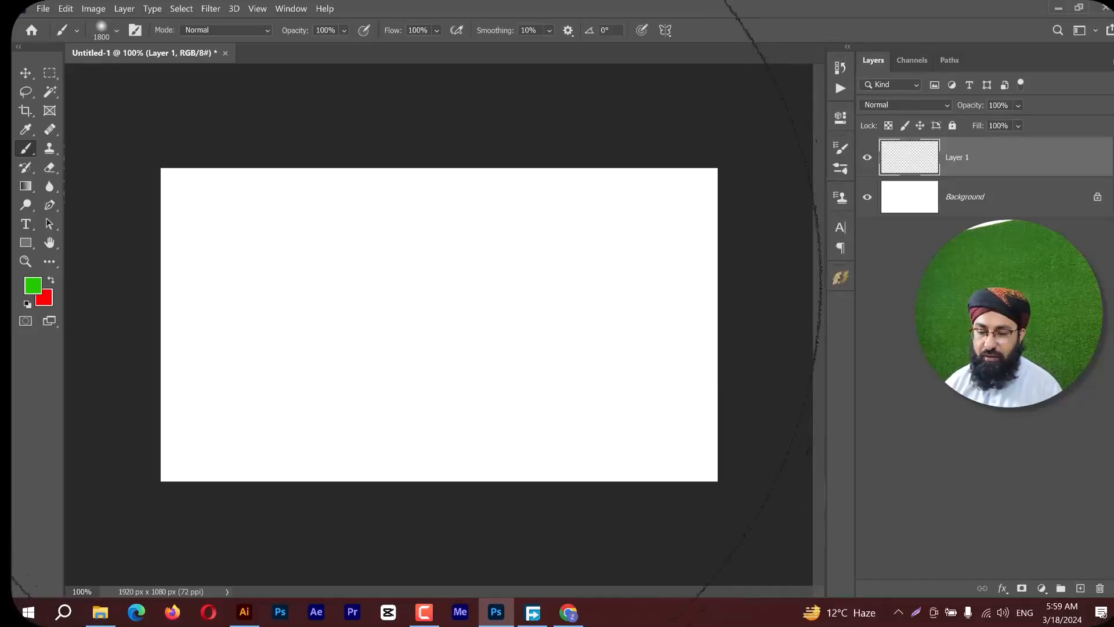
click(116, 32)
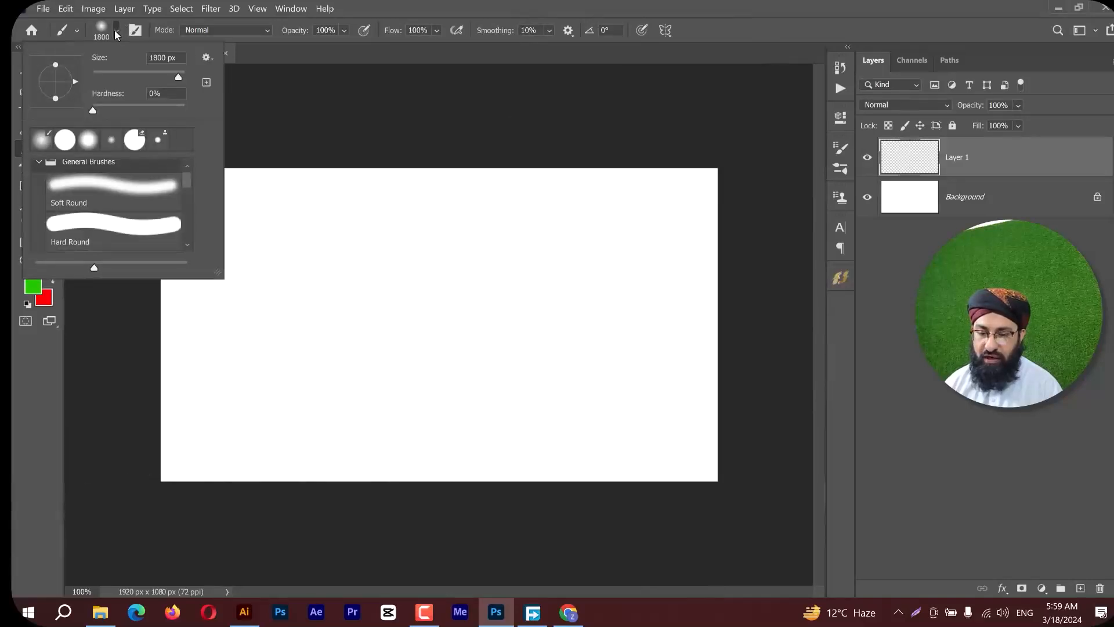
click(380, 227)
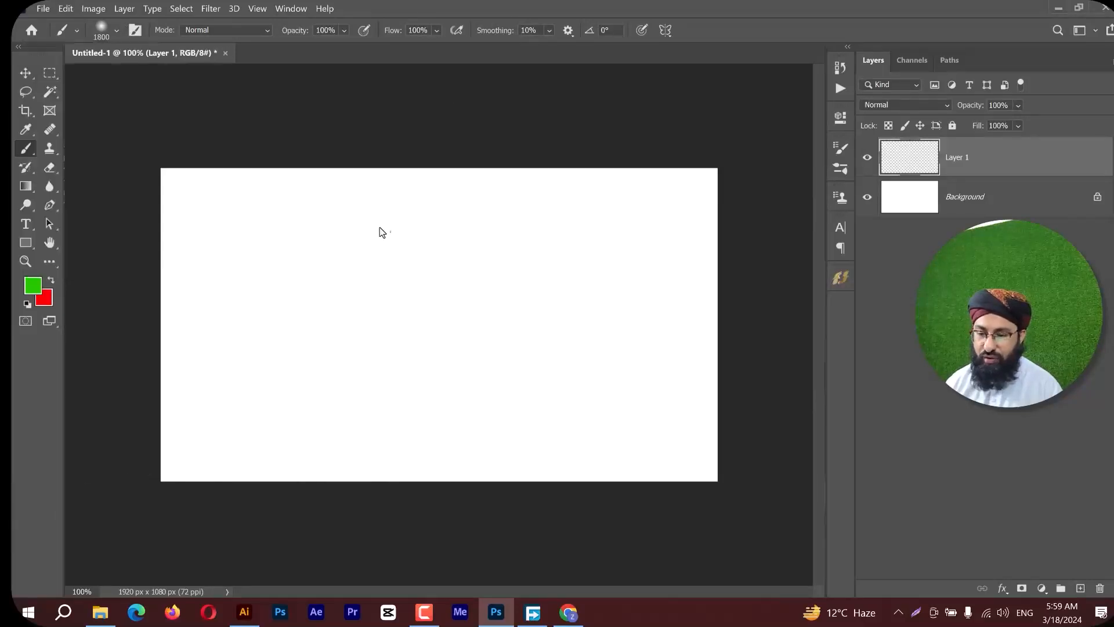
Paint a broad soft green area across the canvas's upper-left half and, with a 1384 px brush, a red one across the lower-right half.
mouse_move(404, 211)
mouse_down()
mouse_move(317, 255)
mouse_move(233, 357)
mouse_move(169, 371)
mouse_move(157, 394)
mouse_up()
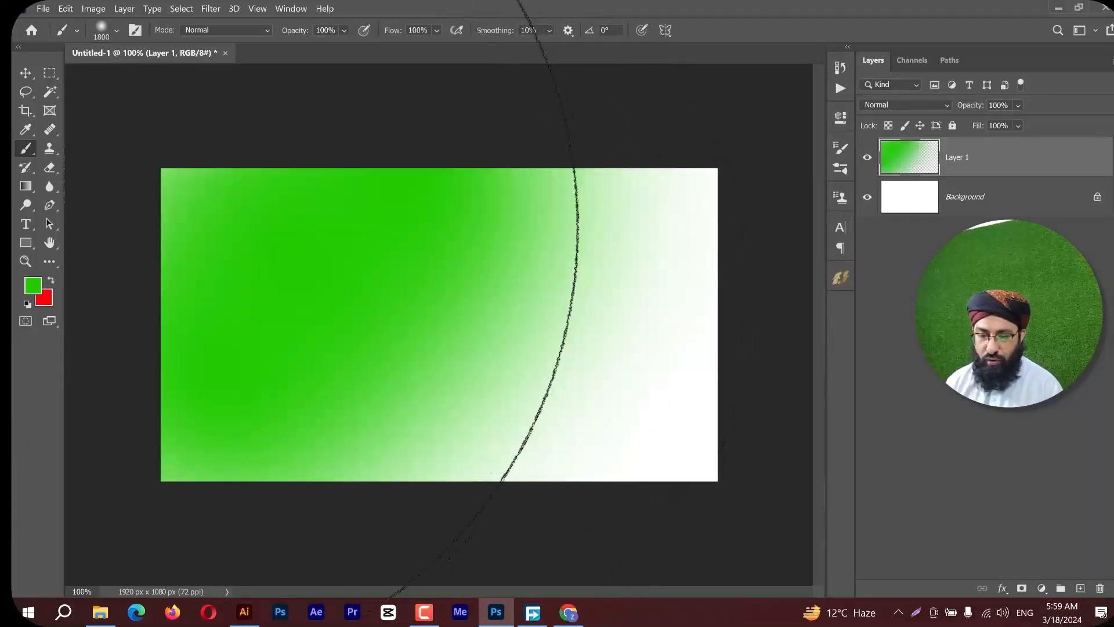
drag(486, 301, 332, 296)
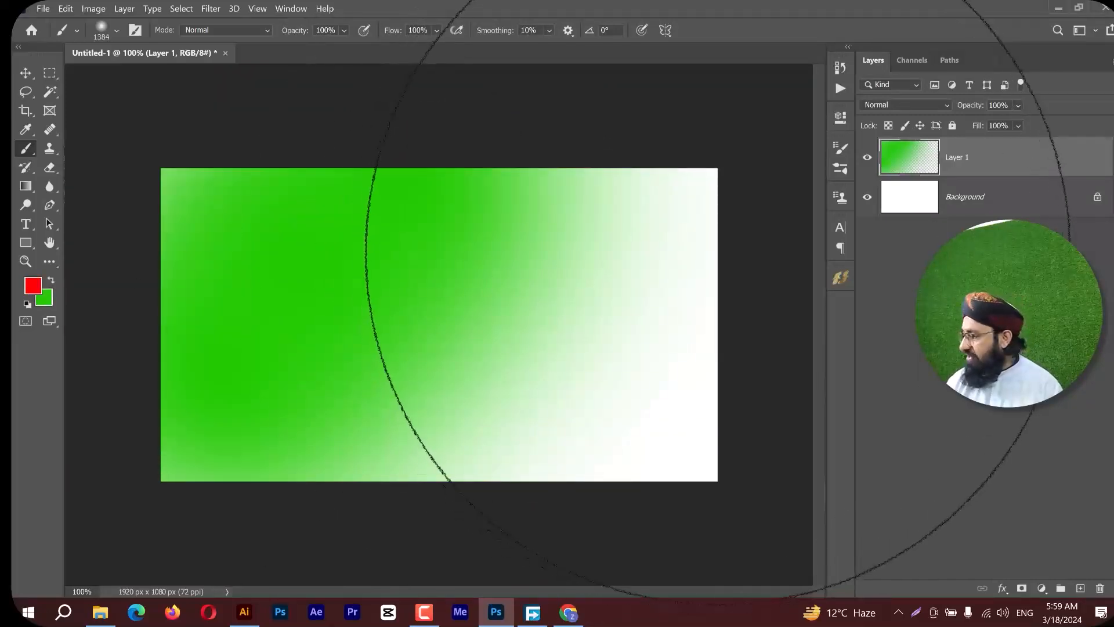
drag(535, 398, 510, 535)
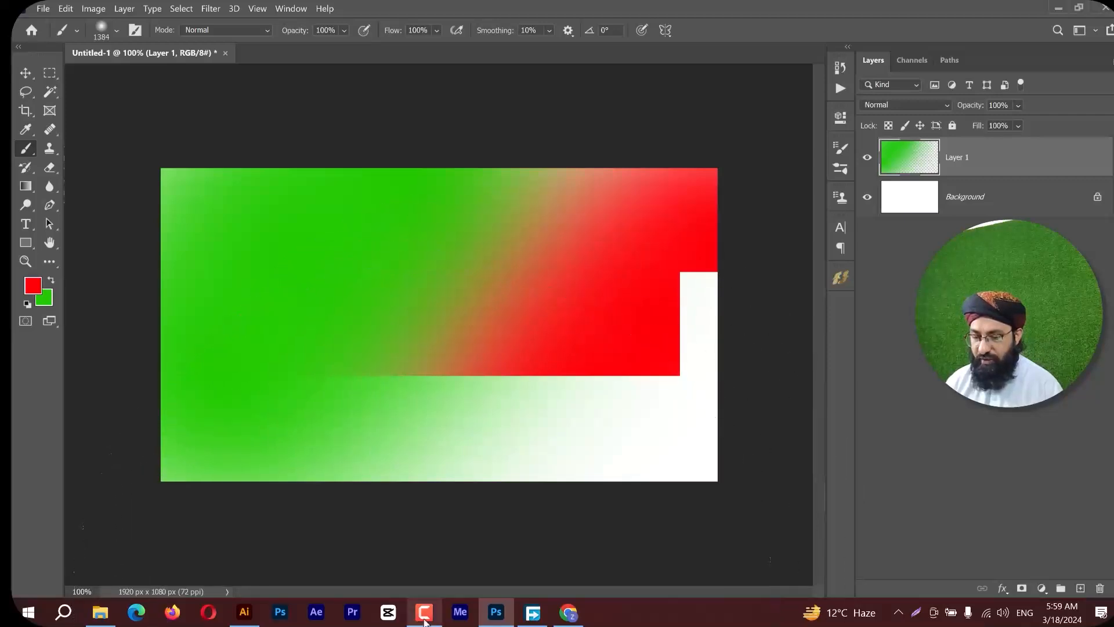
scroll(540, 293, down, 2)
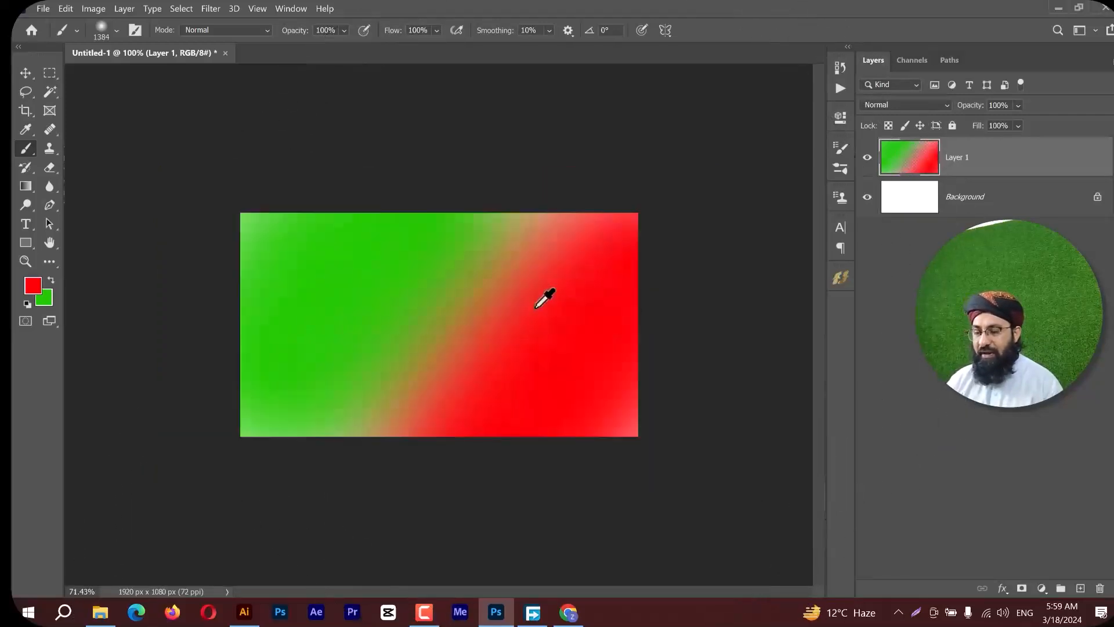
key(v)
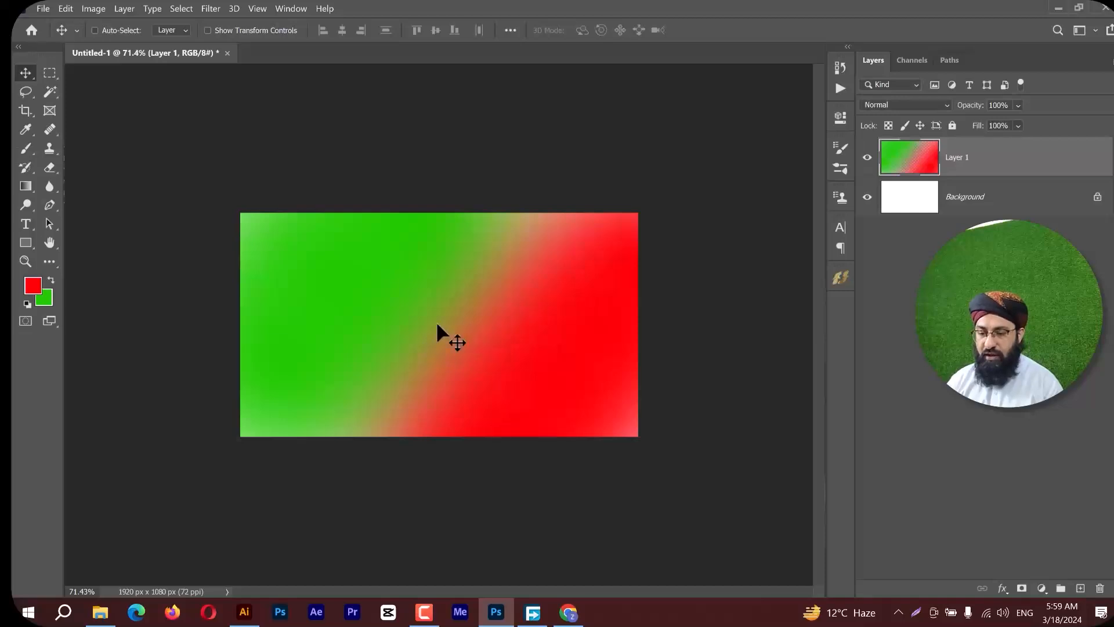
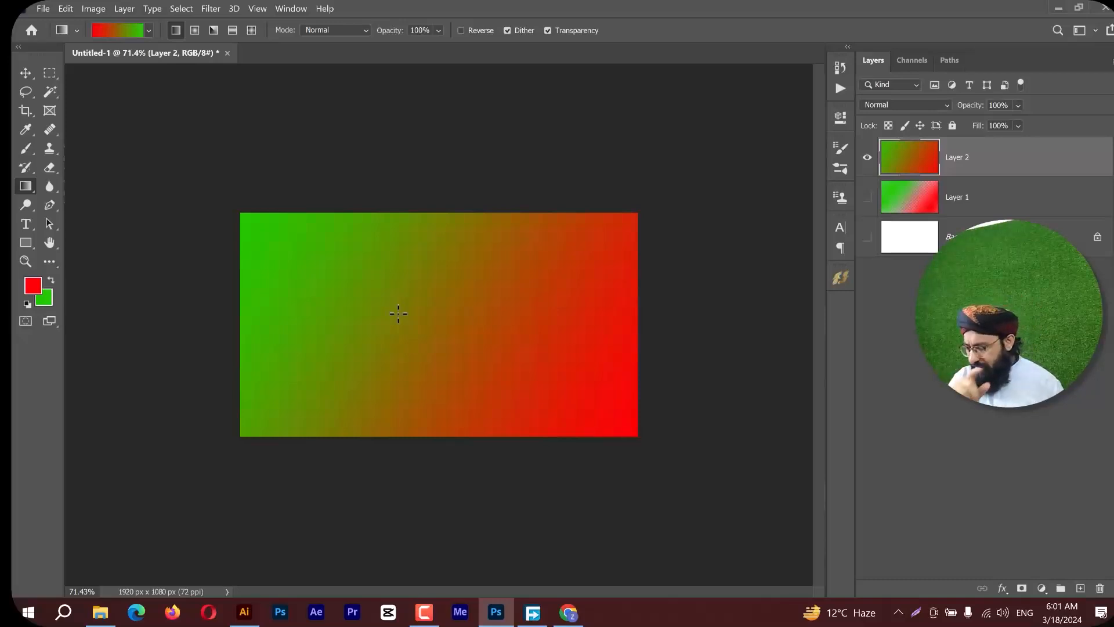
Compare the Brush and Gradient tools' options with the gradient fill settings of the Rectangle tool.
key(b)
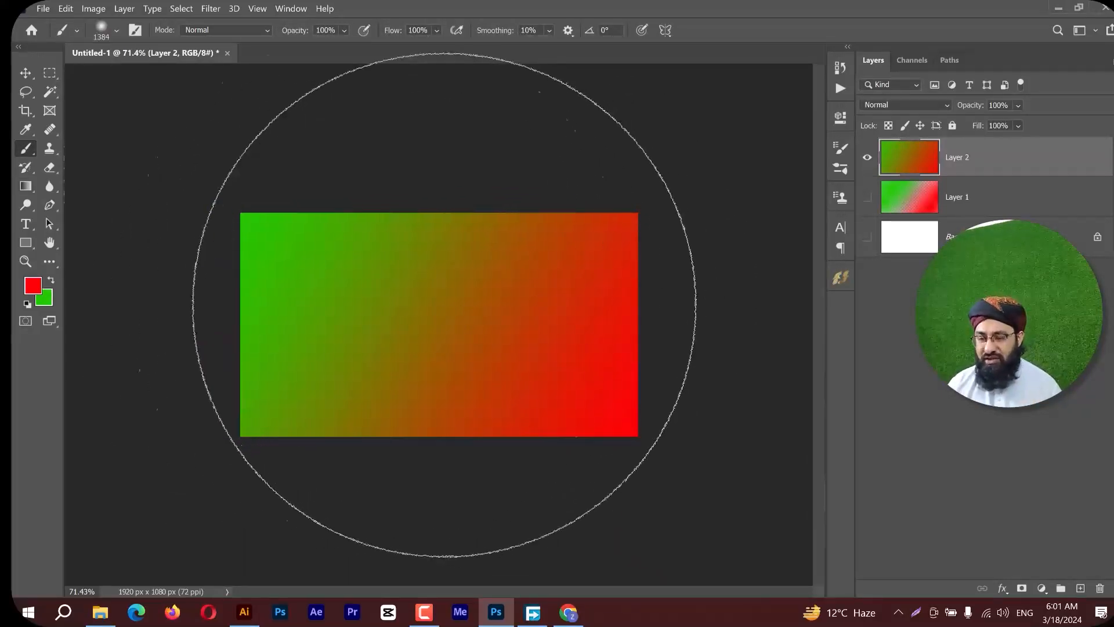
click(27, 189)
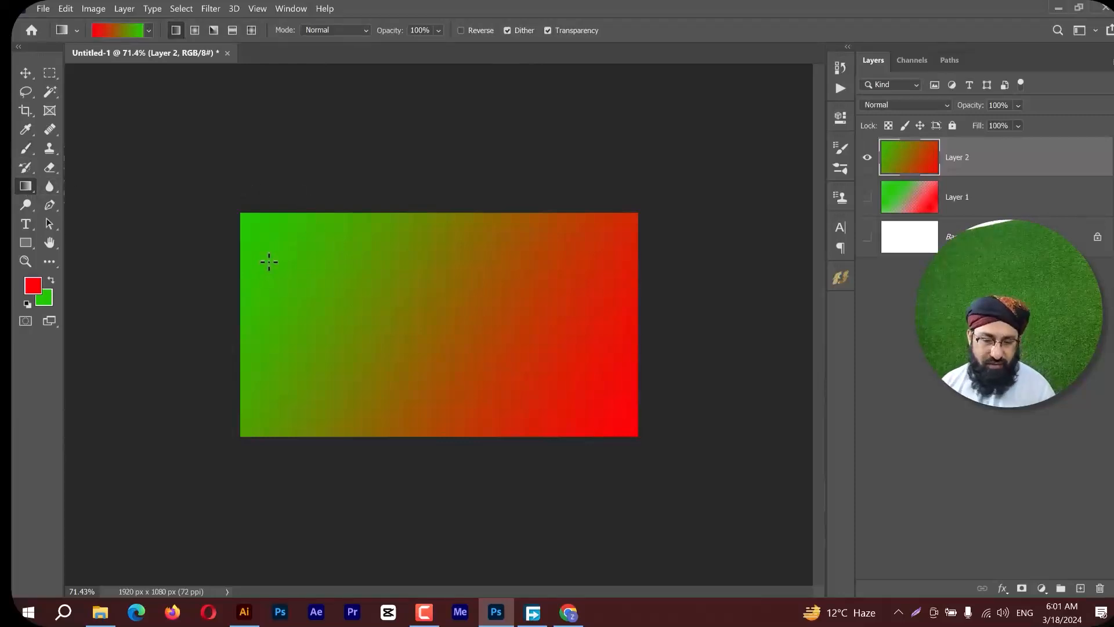
click(29, 246)
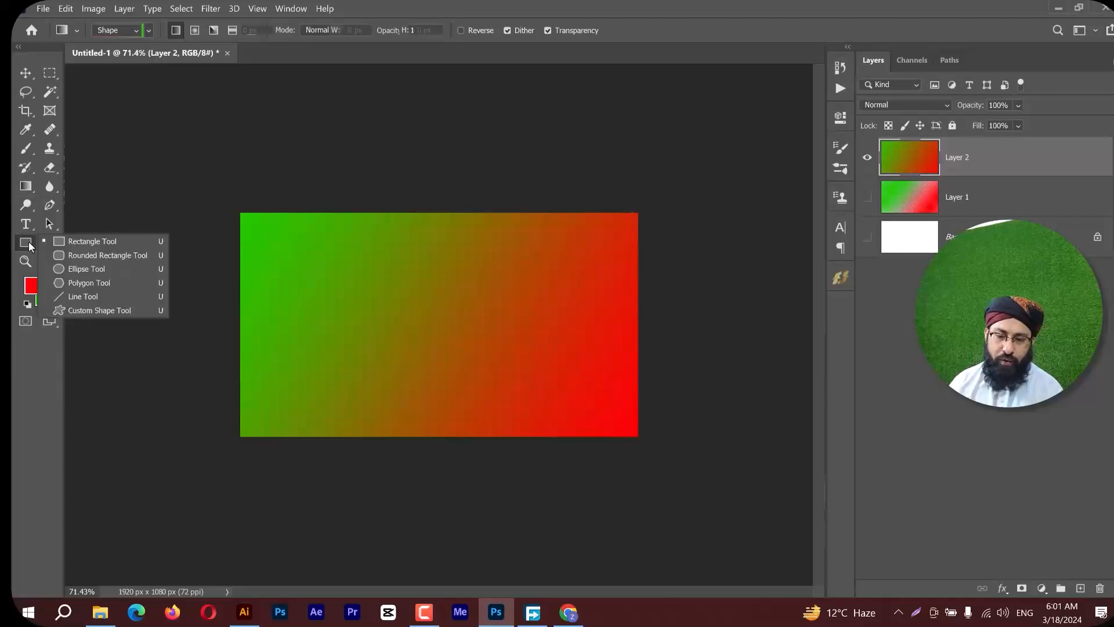
click(58, 247)
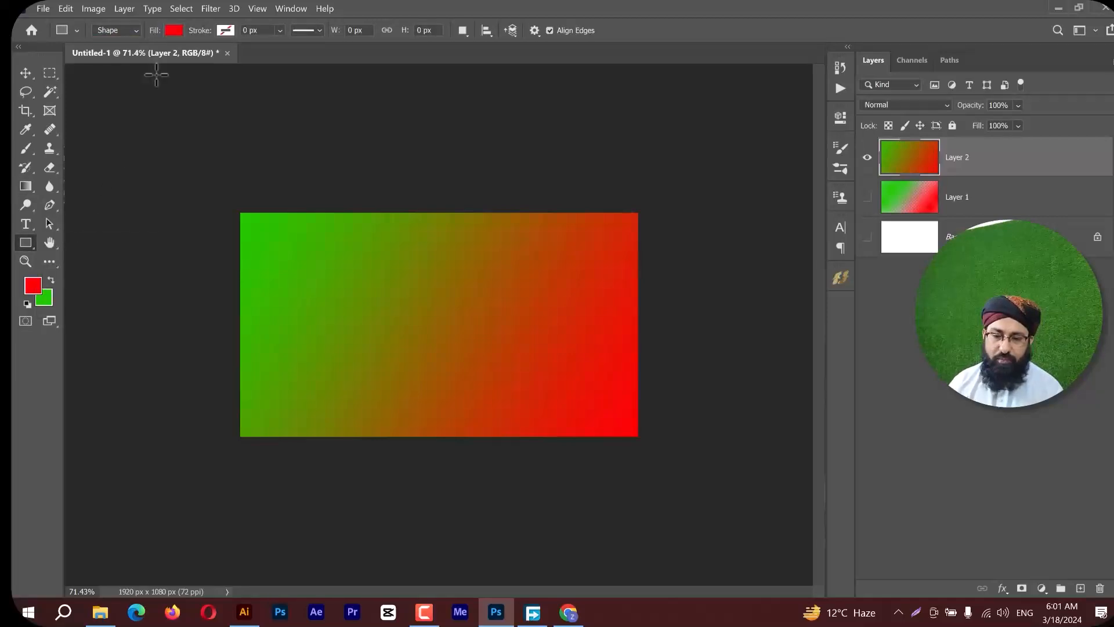
click(174, 31)
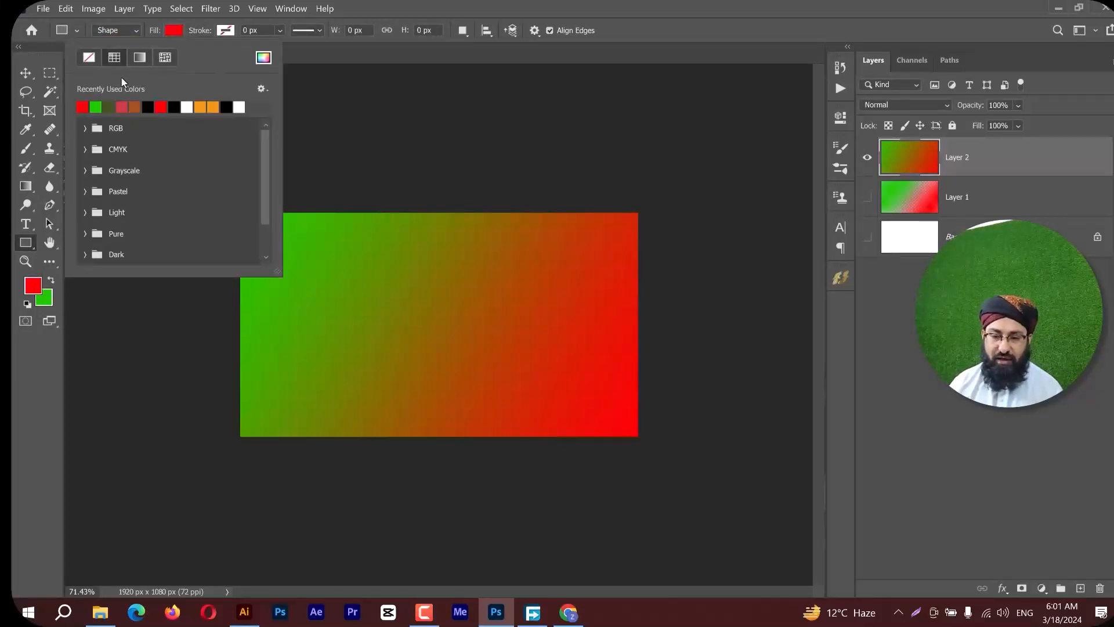
click(139, 57)
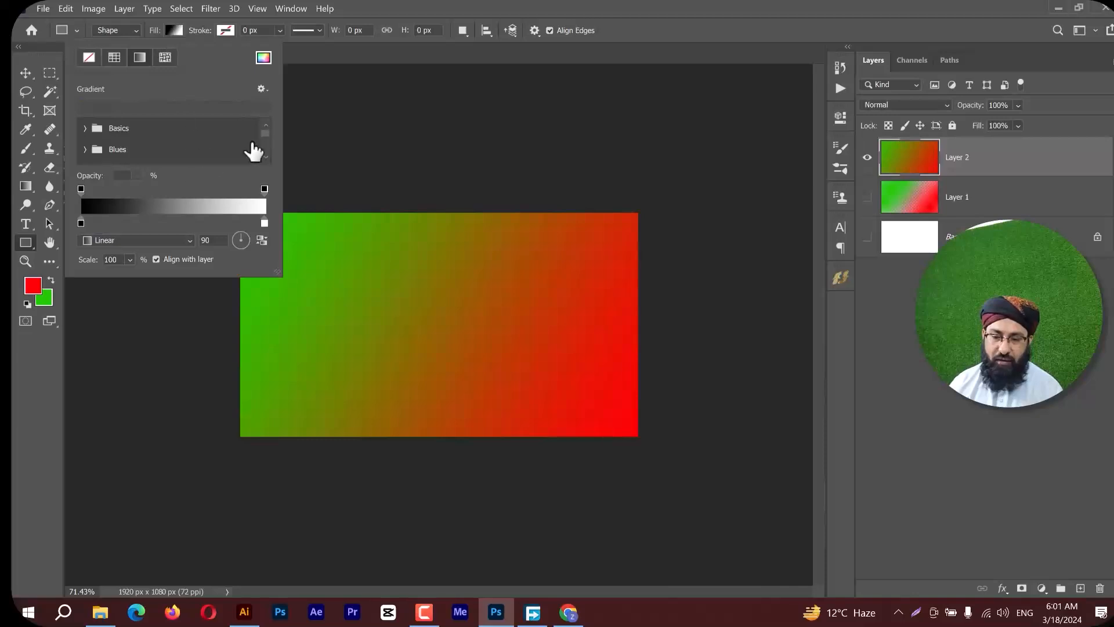
click(394, 4)
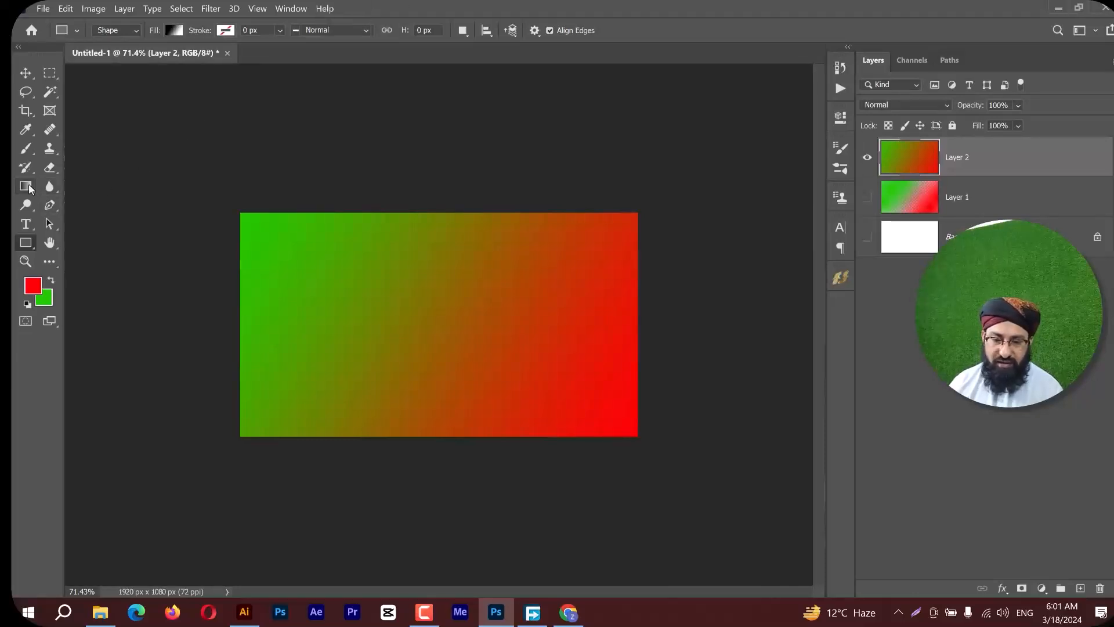
click(25, 186)
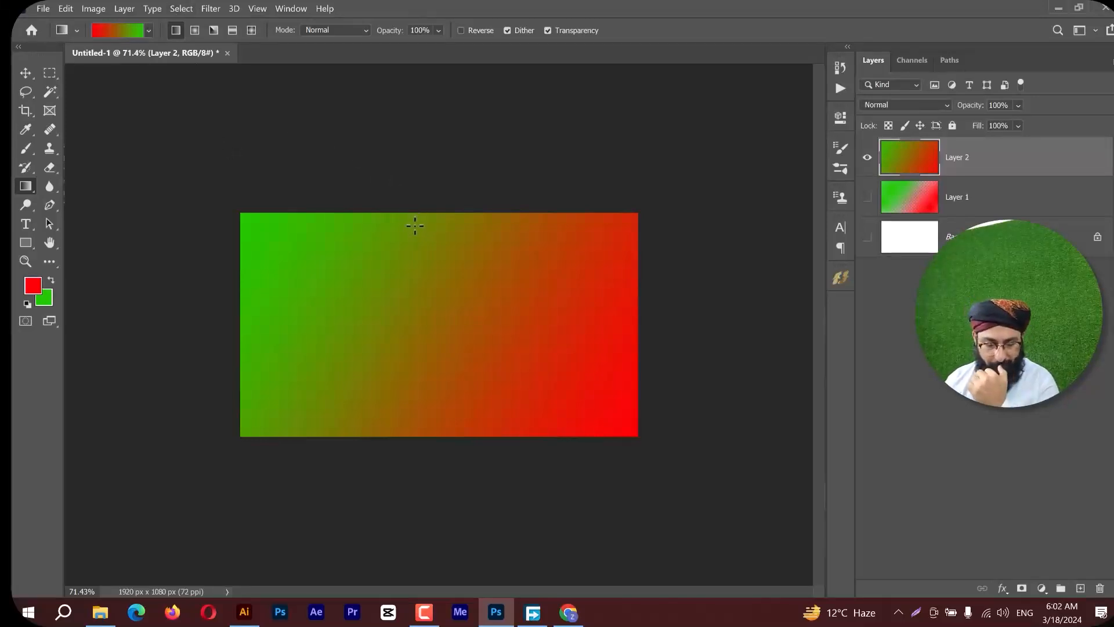
Enlarge the gradient preset list and look through the Blues, Purples, Pinks, Reds and Oranges groups, collapsing them again.
click(148, 30)
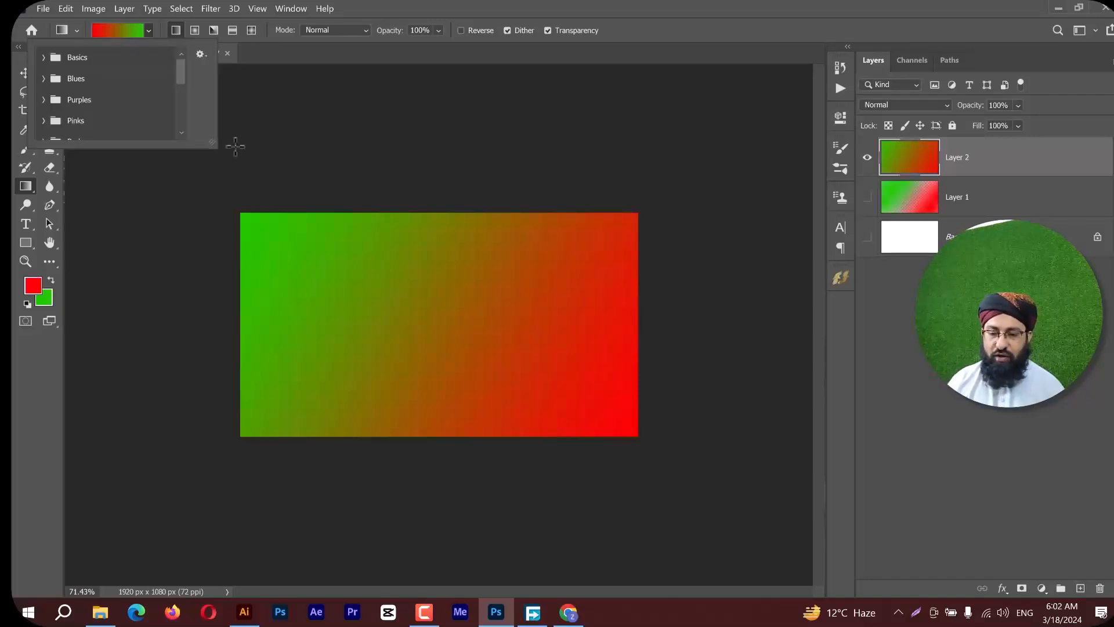
drag(212, 144, 419, 329)
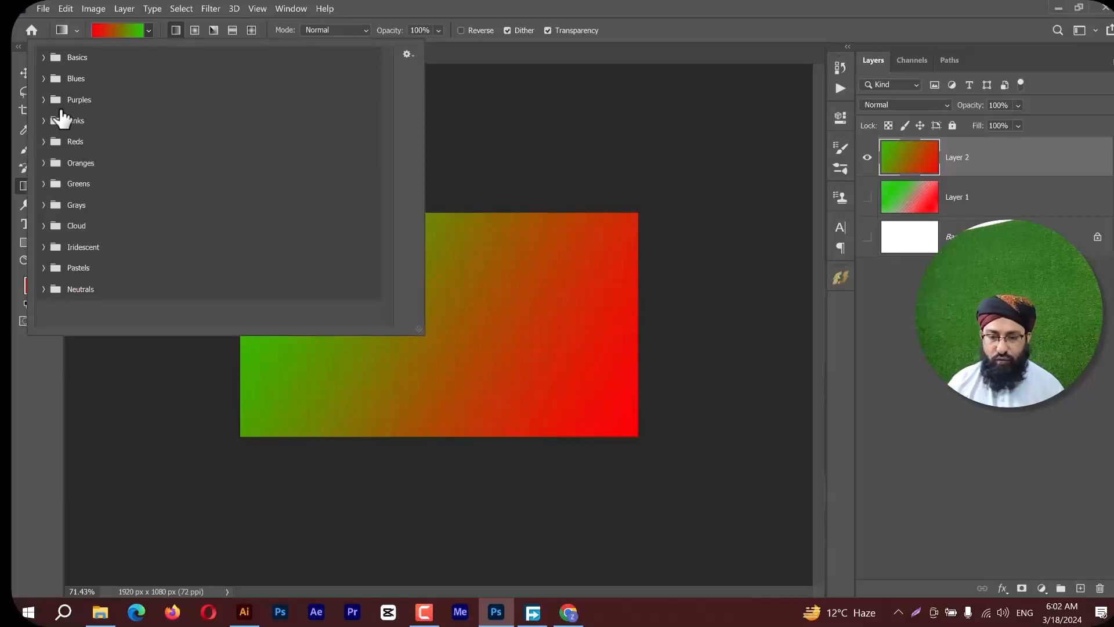
click(43, 78)
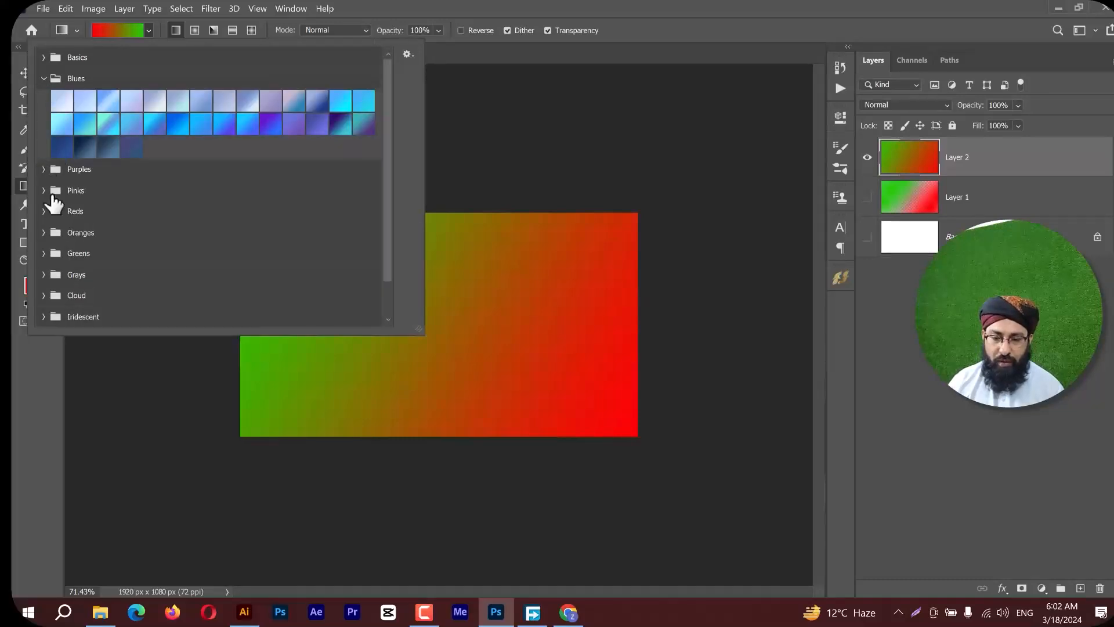
click(46, 170)
click(47, 238)
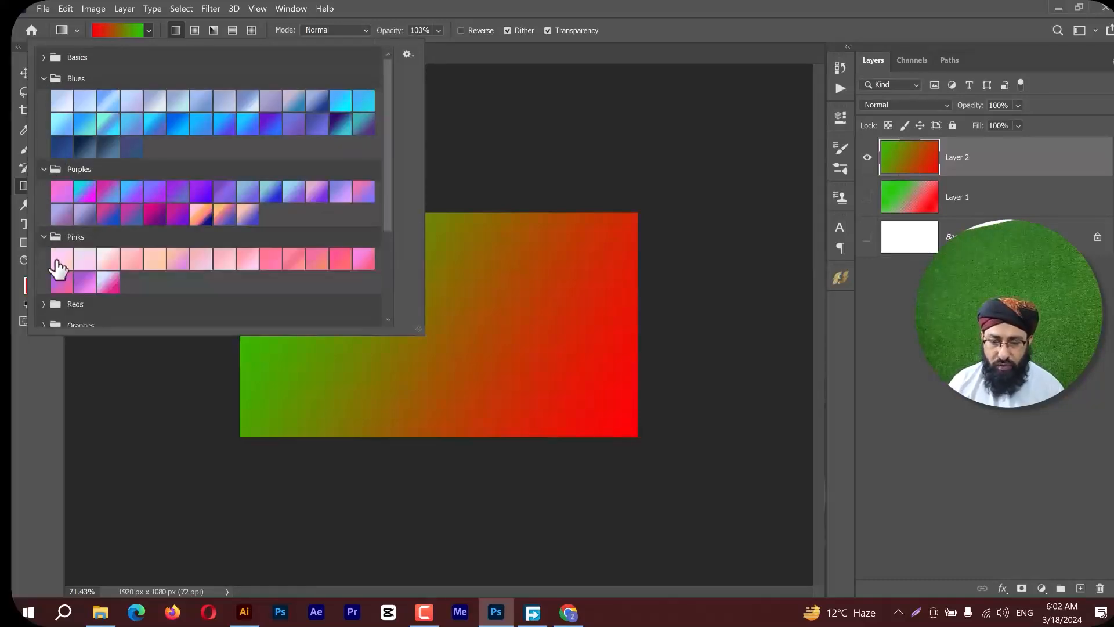
scroll(52, 282, down, 3)
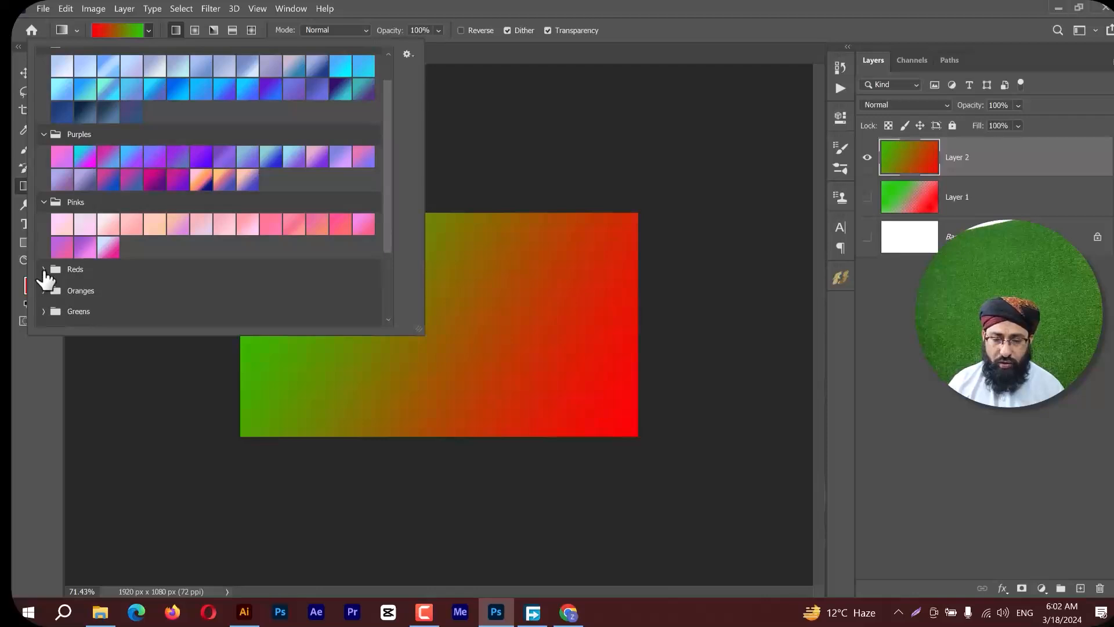
click(43, 269)
scroll(42, 276, down, 4)
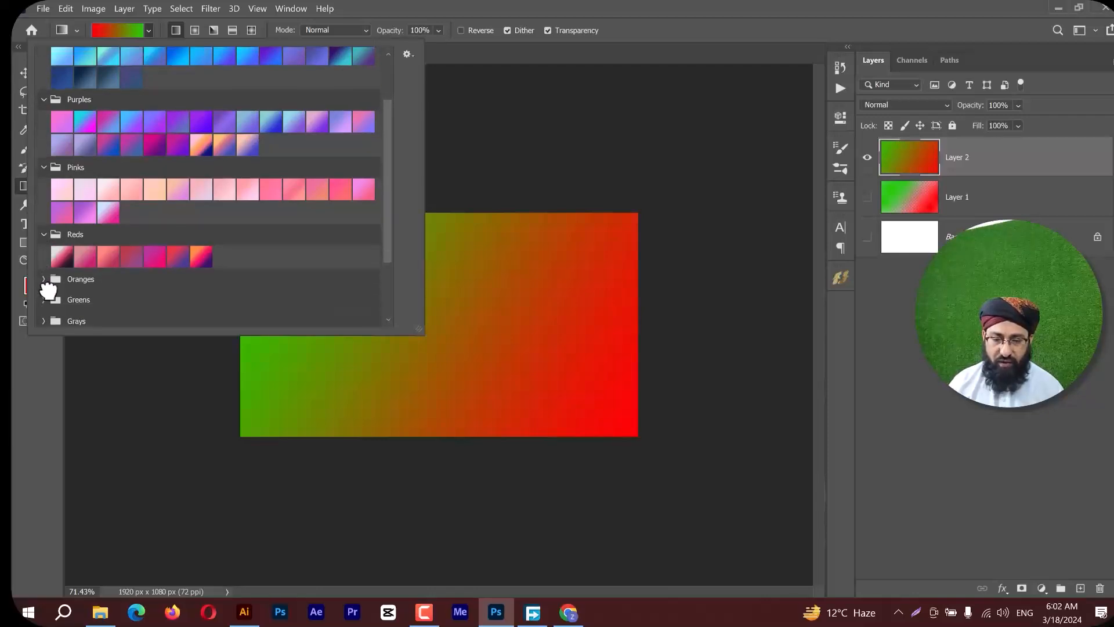
click(42, 268)
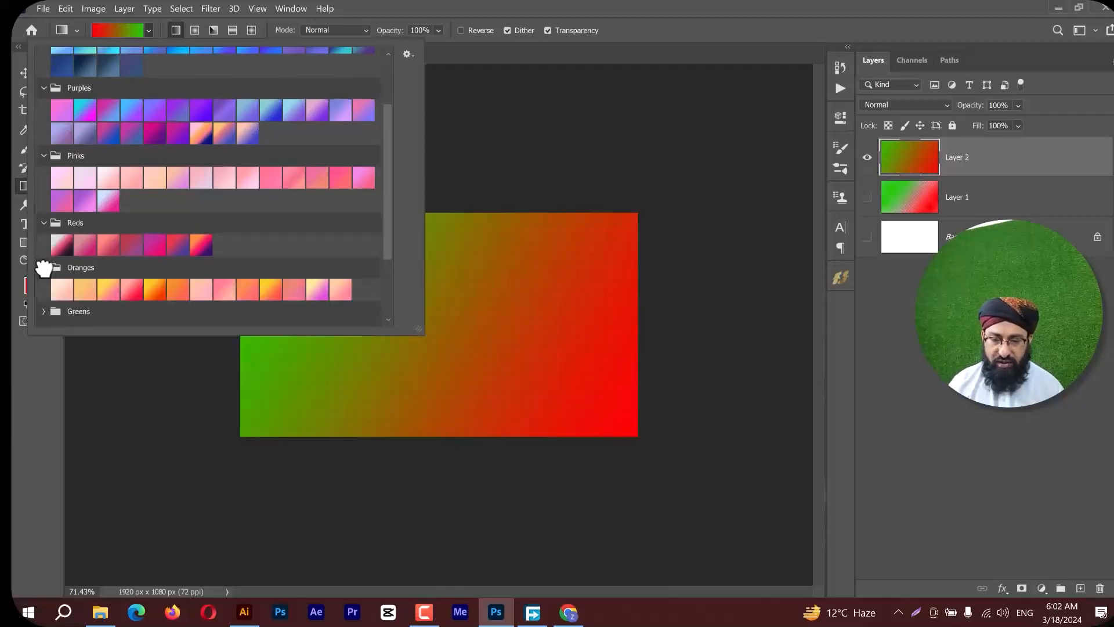
scroll(61, 287, down, 4)
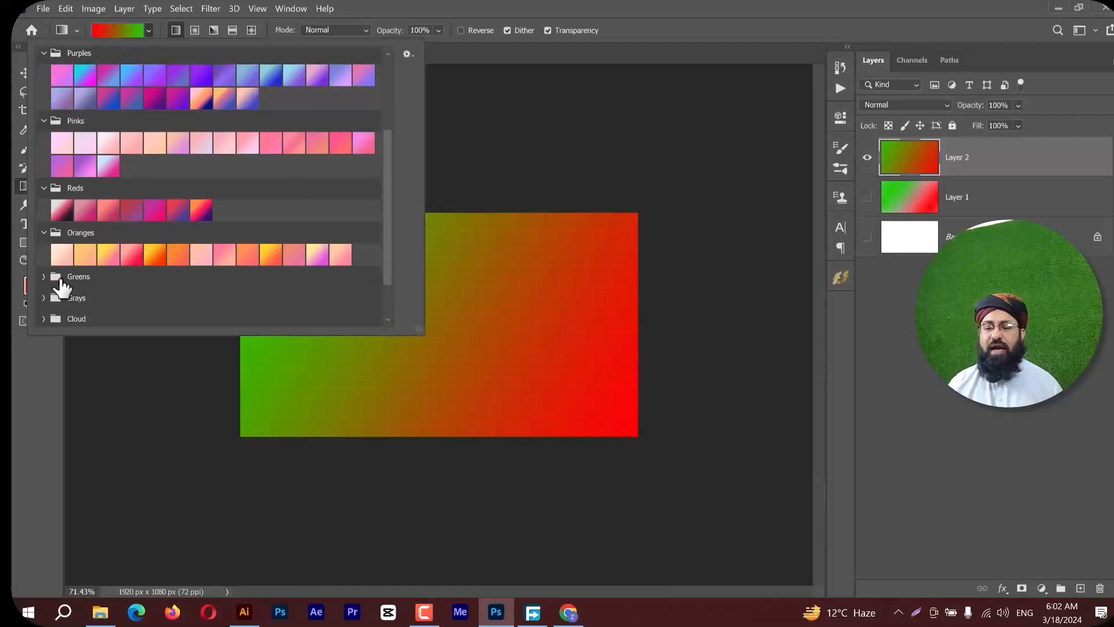
scroll(61, 287, down, 2)
scroll(53, 267, down, 1)
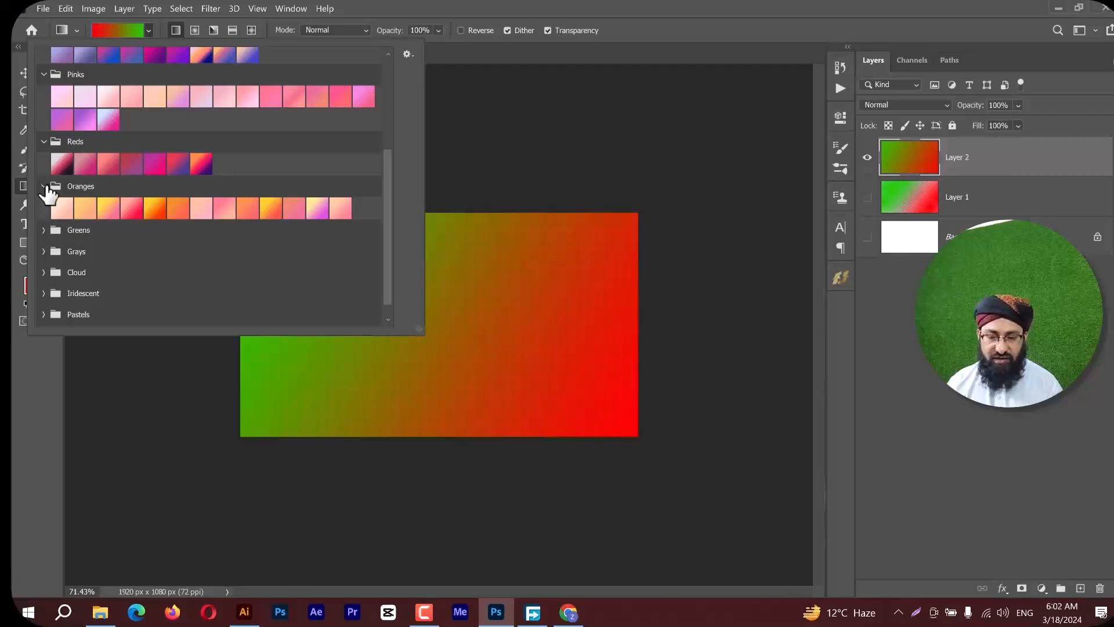
click(43, 187)
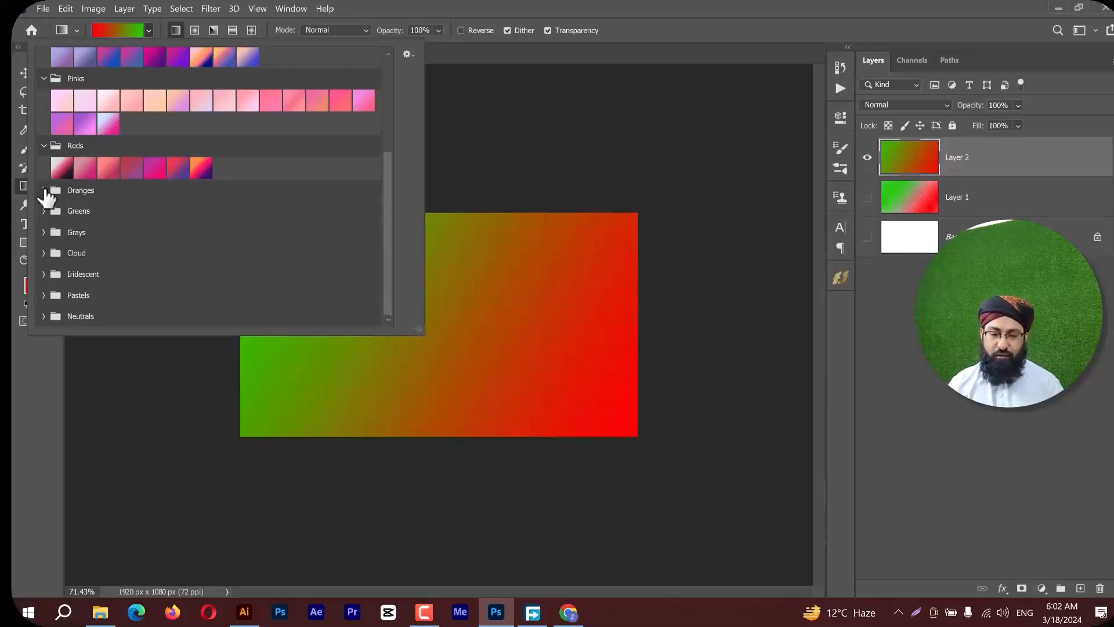
click(43, 146)
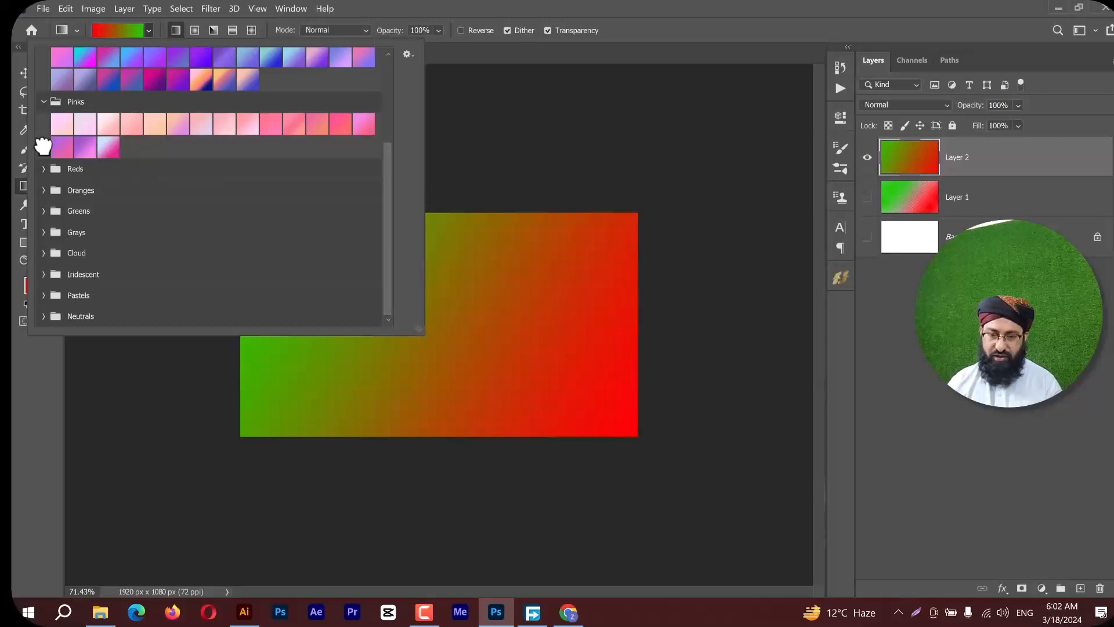
click(43, 101)
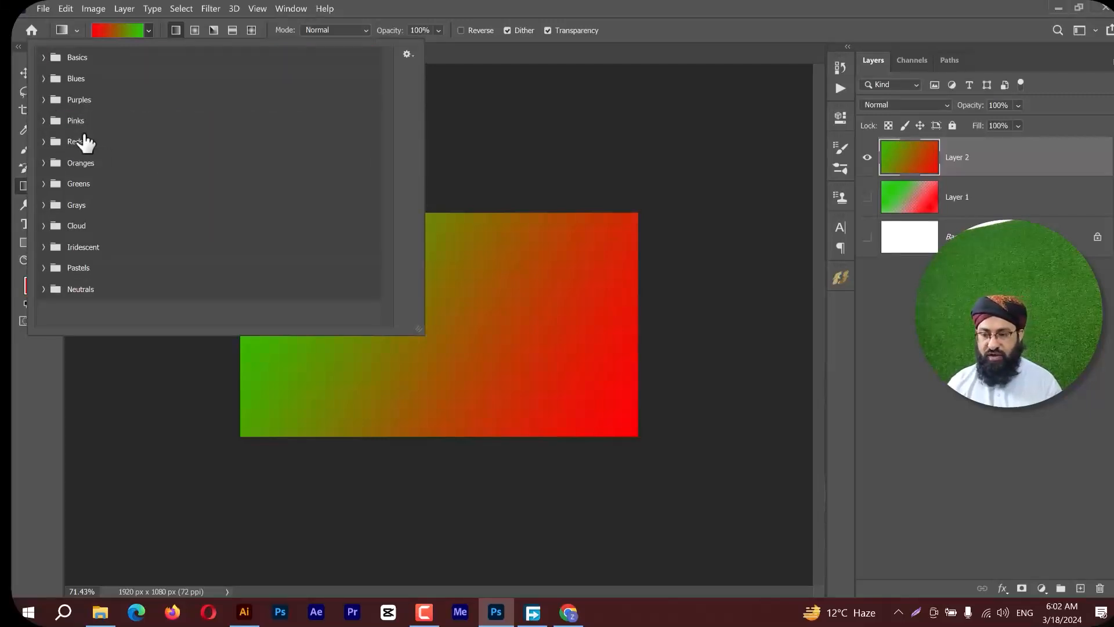
Look at the gradient presets in the Neutrals, Pastels and Iridescent groups.
click(43, 289)
click(44, 287)
click(40, 268)
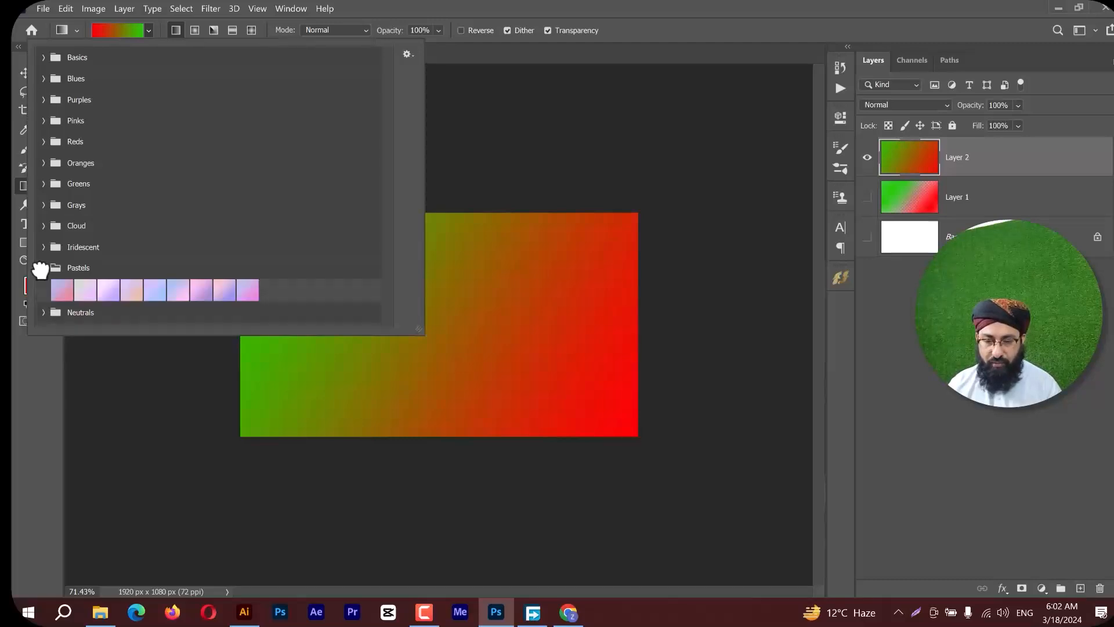
click(41, 268)
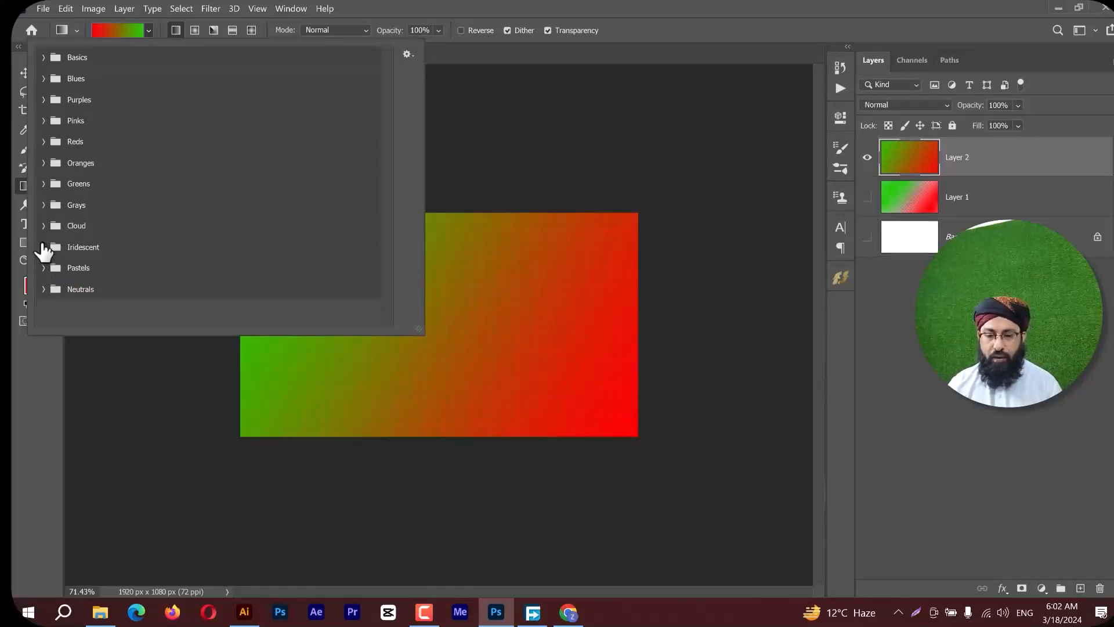
click(43, 247)
click(44, 248)
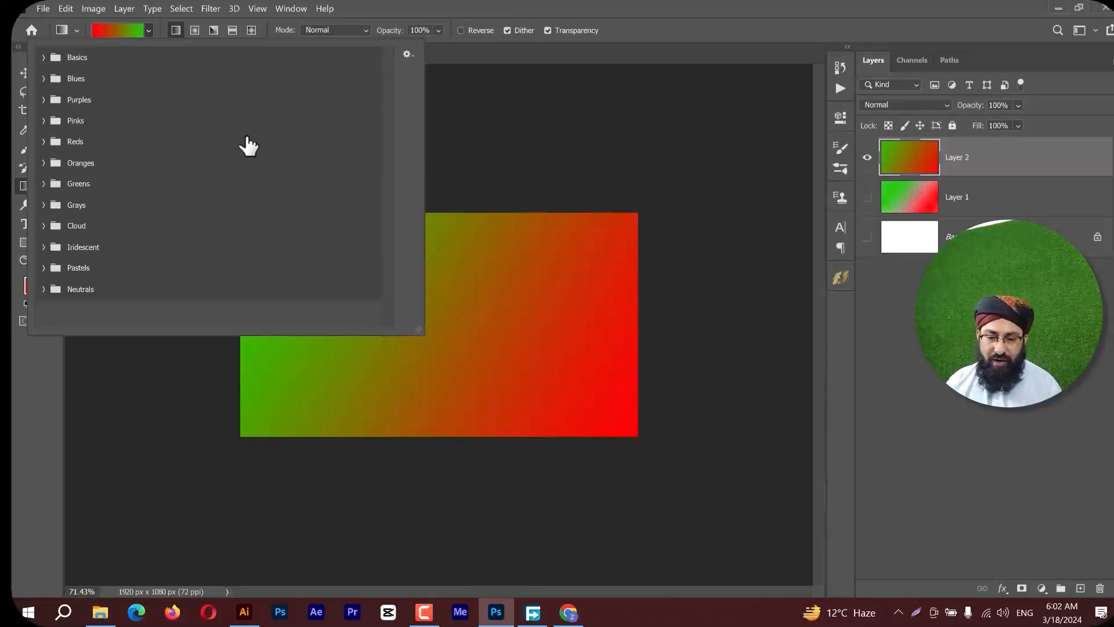
Choose the orange-pink-purple Red_07 preset from the Reds group and fill Layer 2 diagonally from the upper-left to the lower-right corner.
click(45, 142)
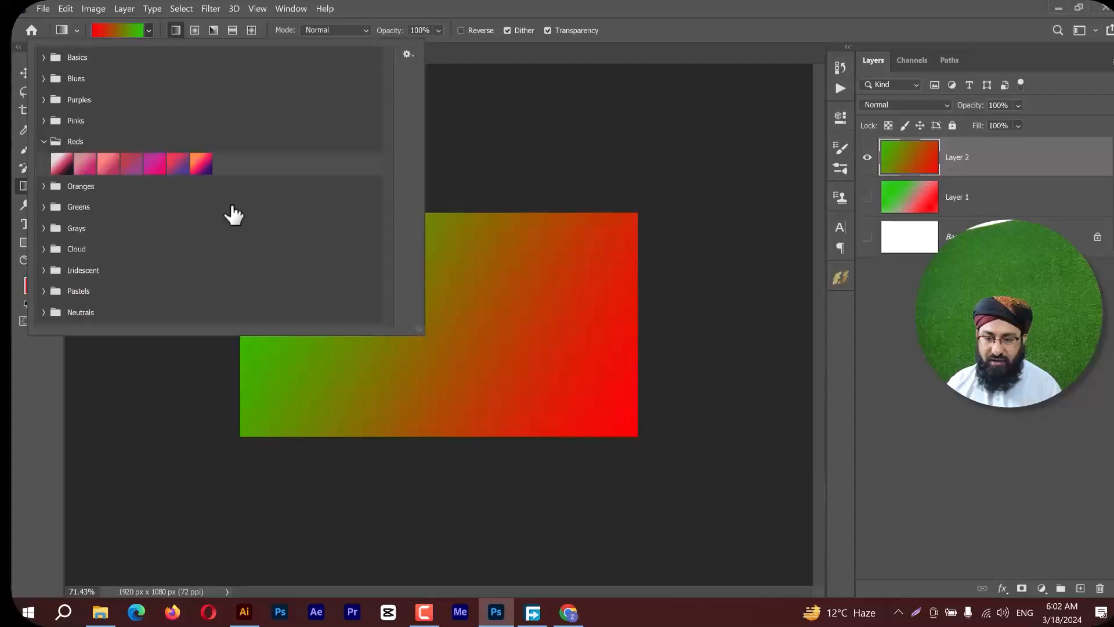
click(201, 163)
click(526, 5)
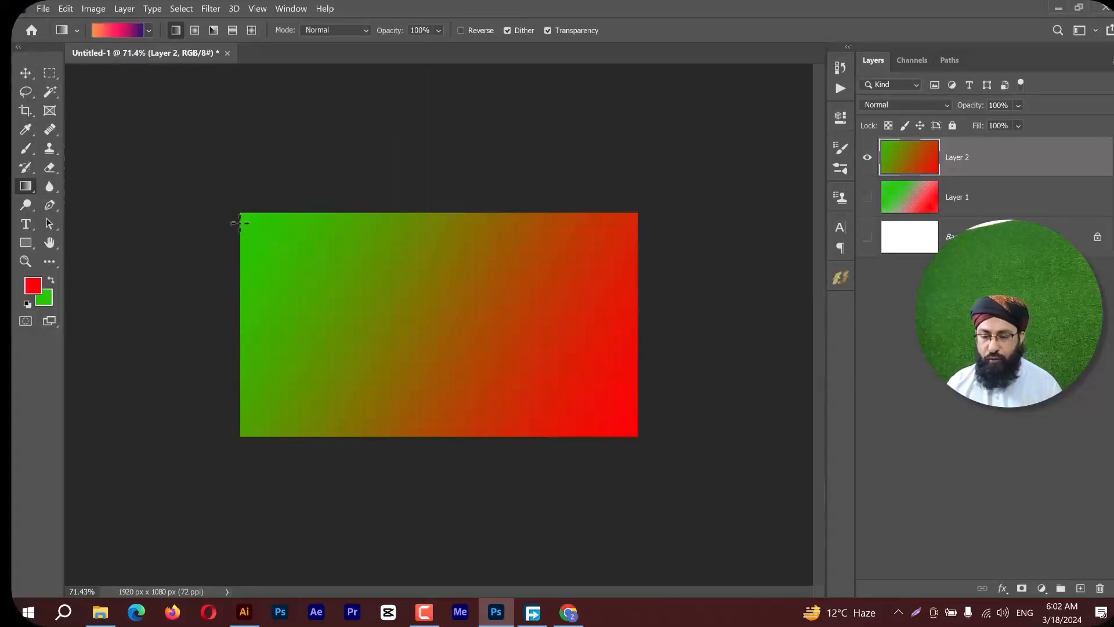
drag(241, 214, 642, 438)
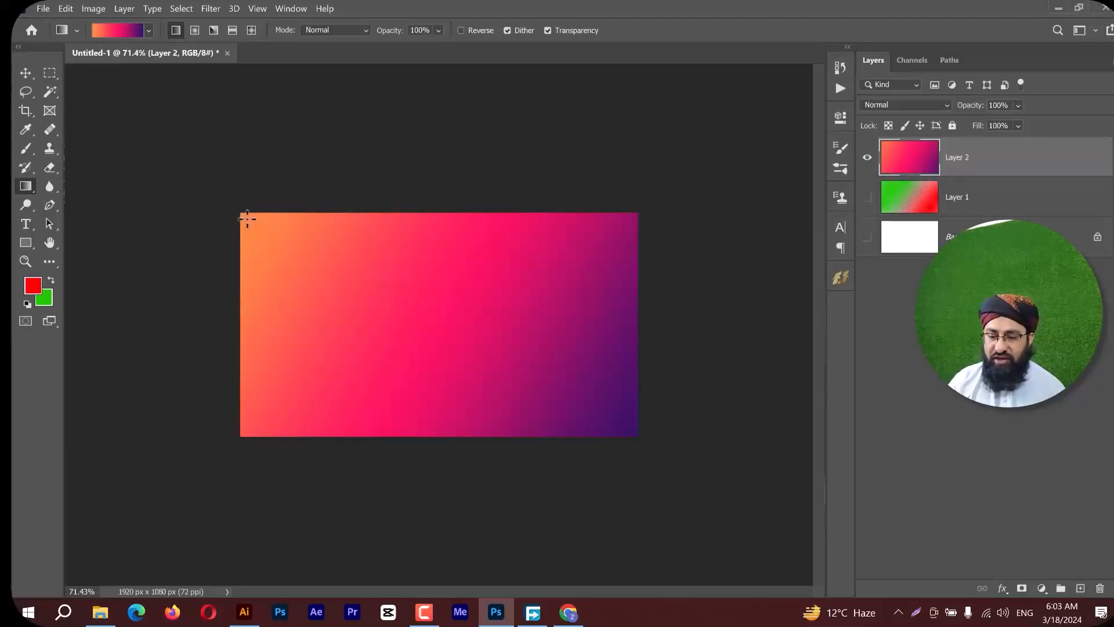
drag(240, 213, 640, 431)
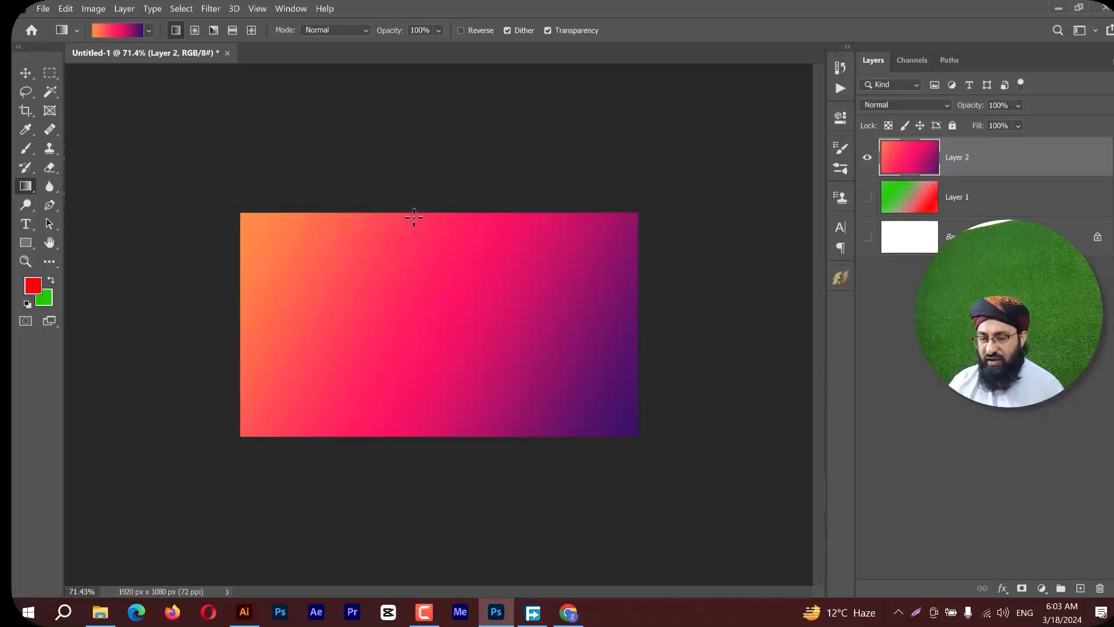
Redraw Layer 2's gradient vertically from top to bottom, and then horizontally from the canvas's right edge to its left edge.
drag(413, 216, 420, 438)
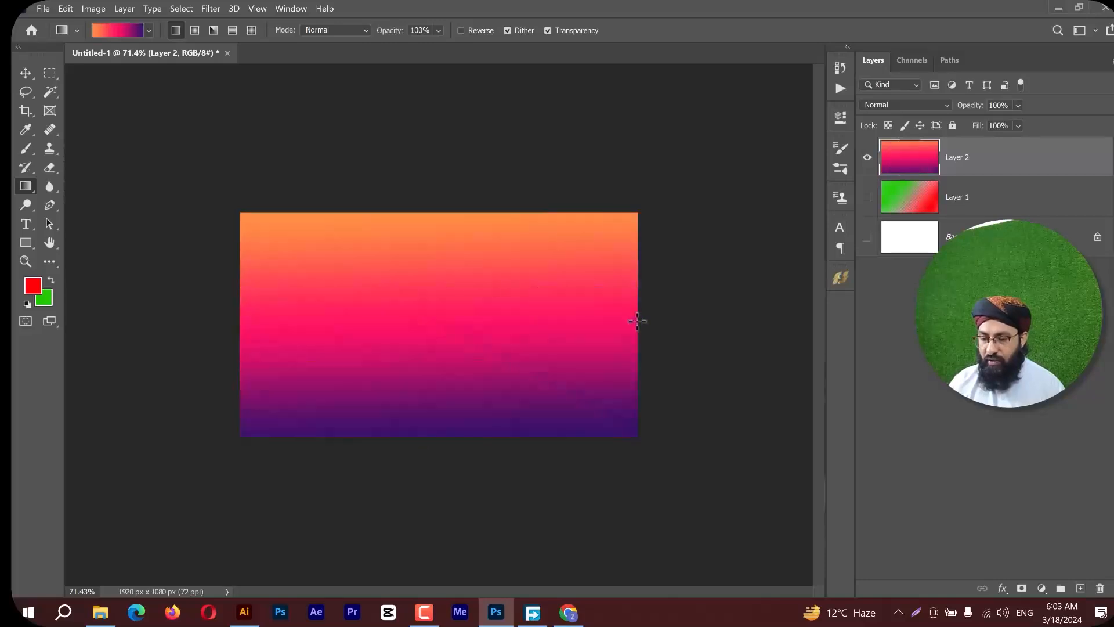
drag(637, 321, 232, 321)
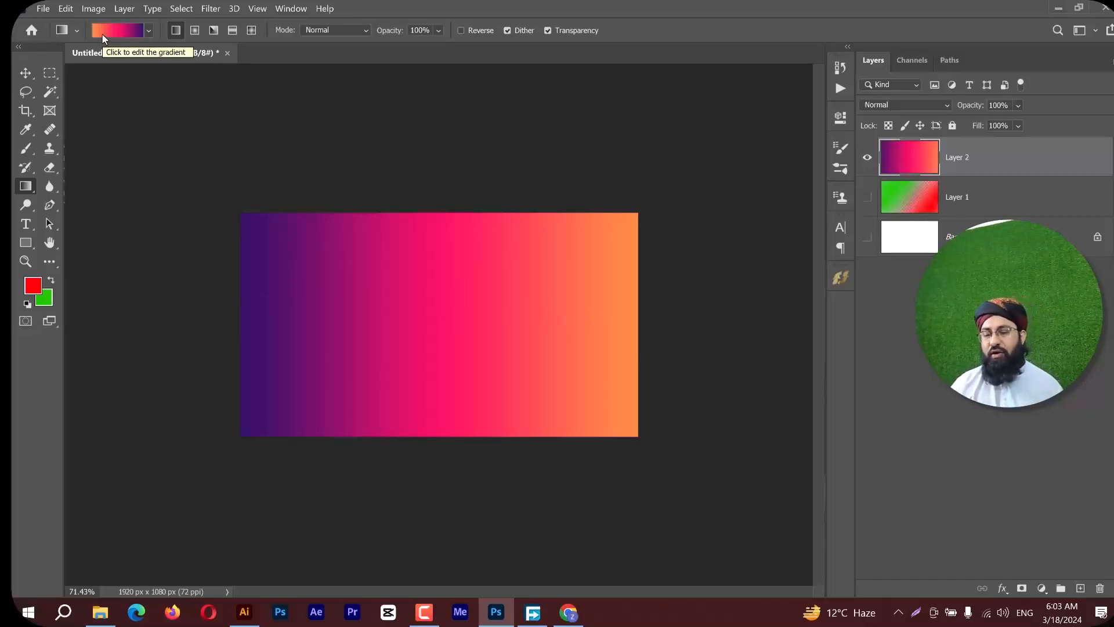
Open the current gradient for editing and add a white (ffffff) colour stop at 26% between the orange and pink stops.
click(149, 34)
click(149, 31)
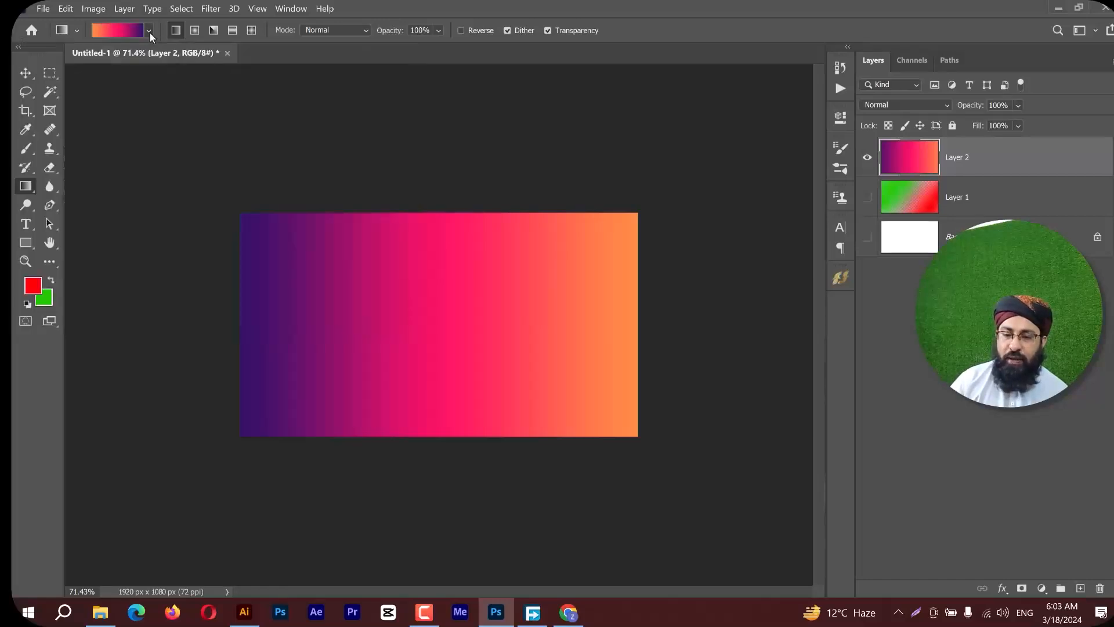
click(115, 36)
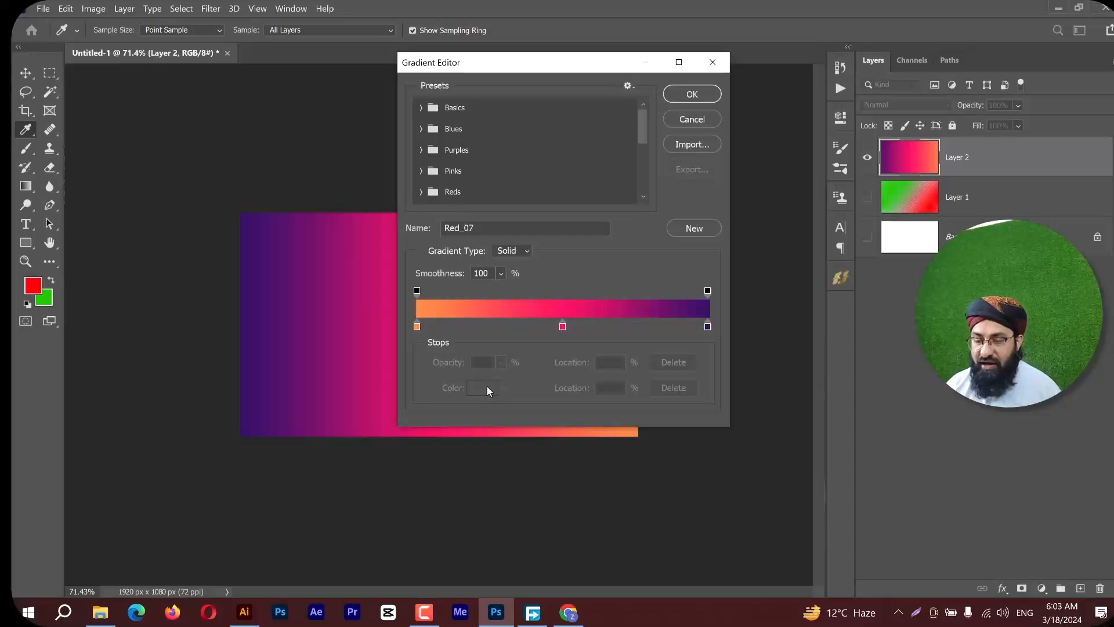
click(493, 327)
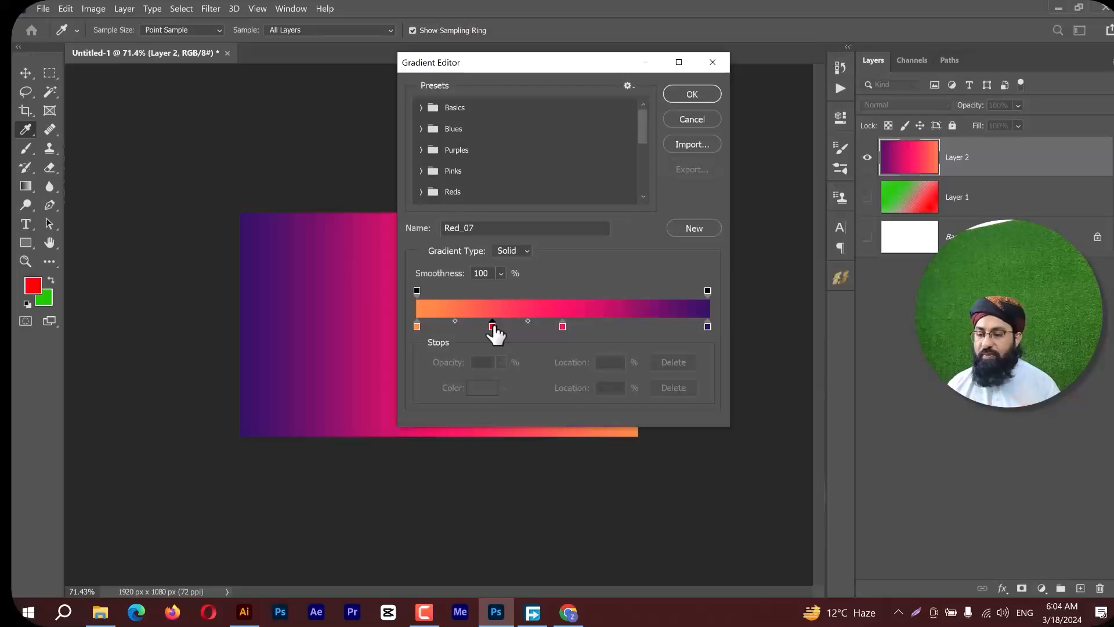
double_click(492, 327)
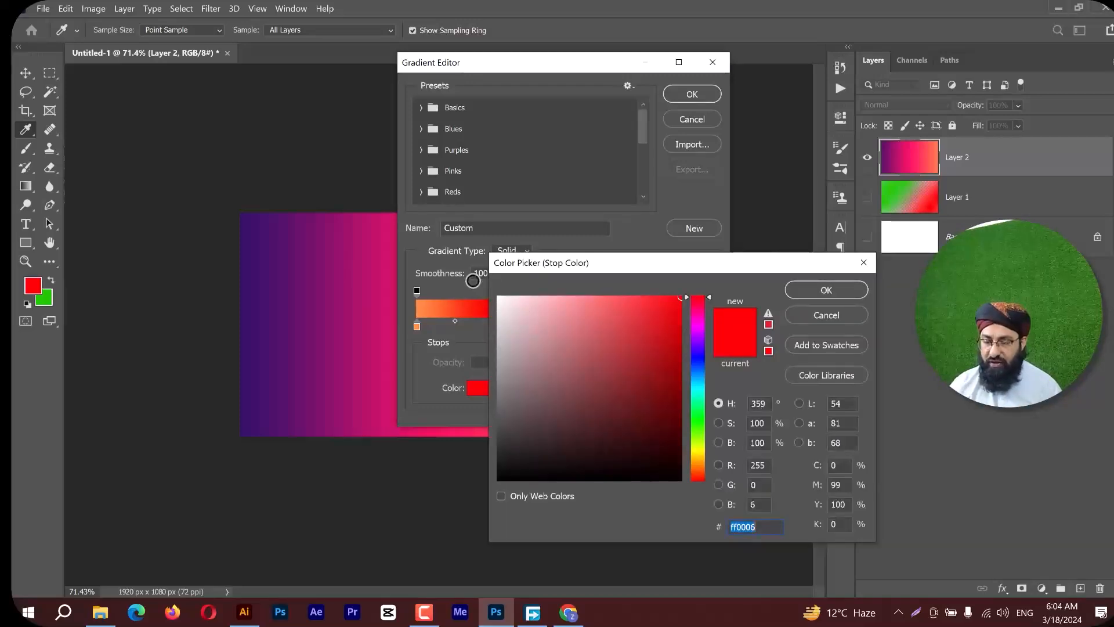
click(531, 316)
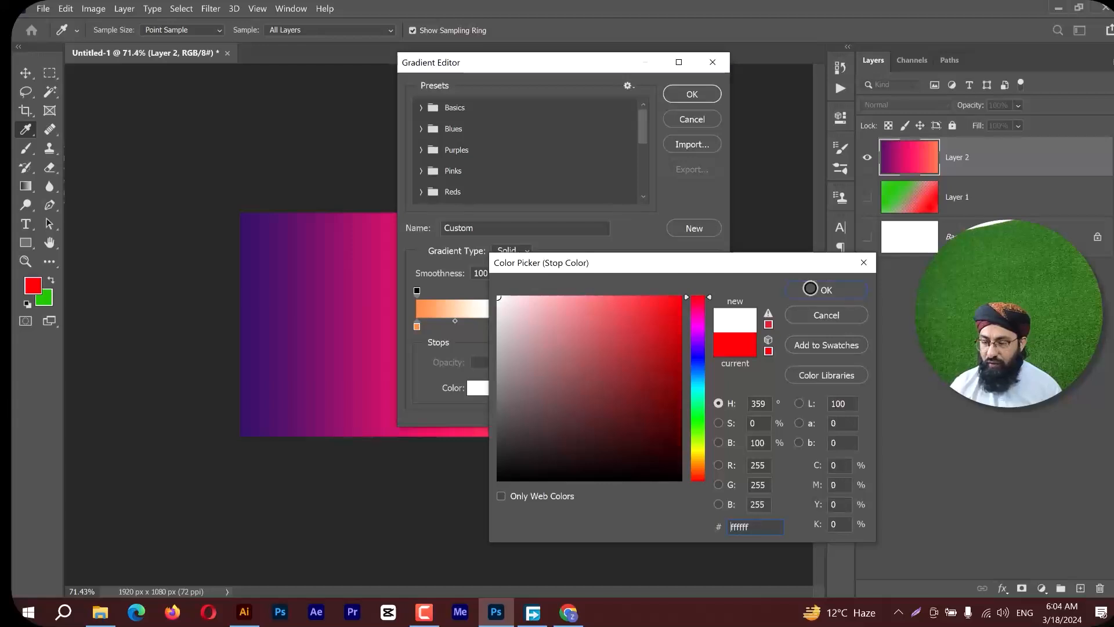
click(810, 289)
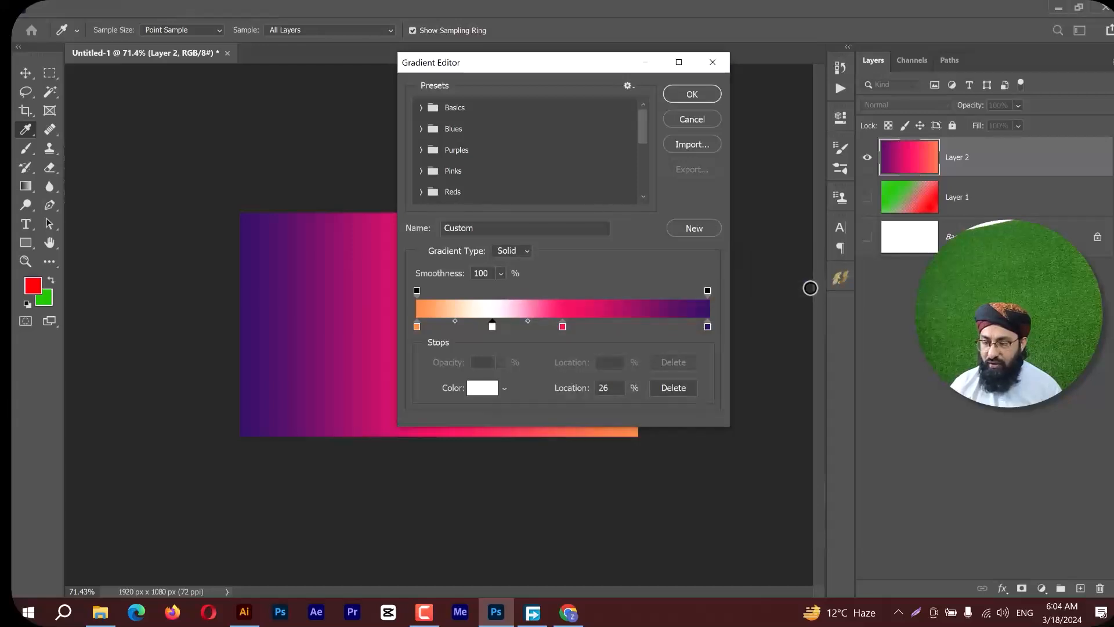
Add a black (000000) colour stop between the gradient's pink and purple stops.
click(643, 326)
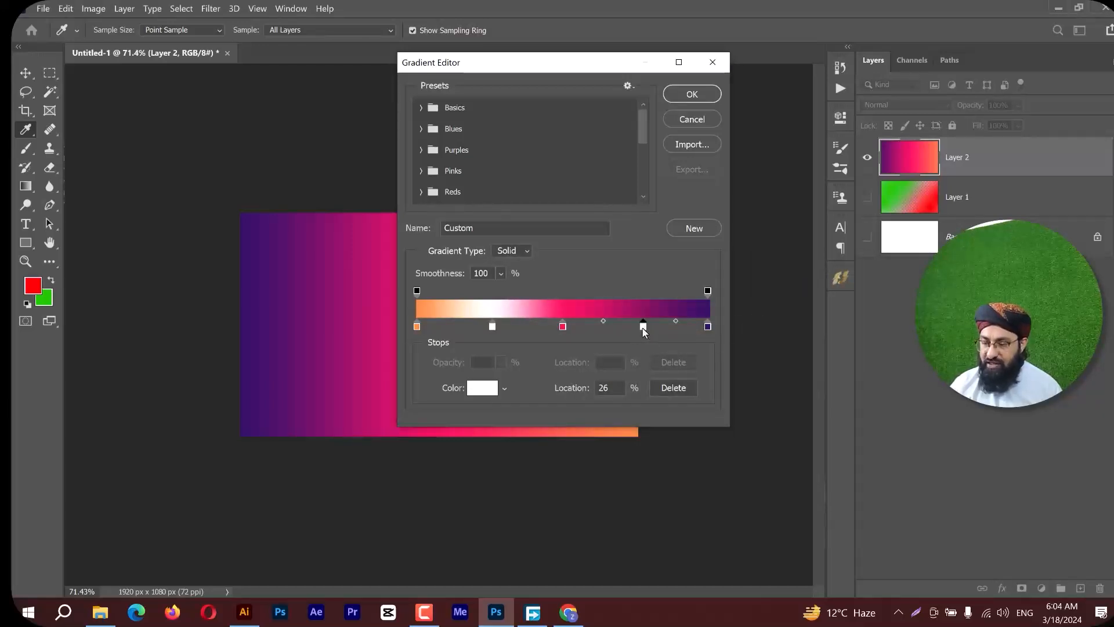
click(481, 399)
drag(525, 406, 548, 389)
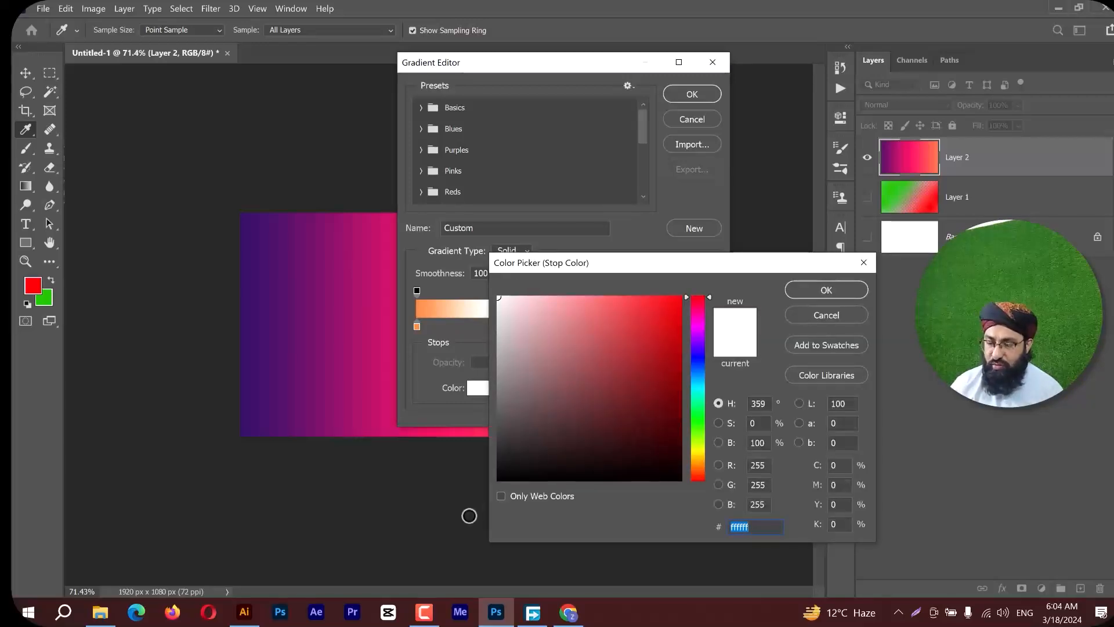
drag(467, 516, 465, 518)
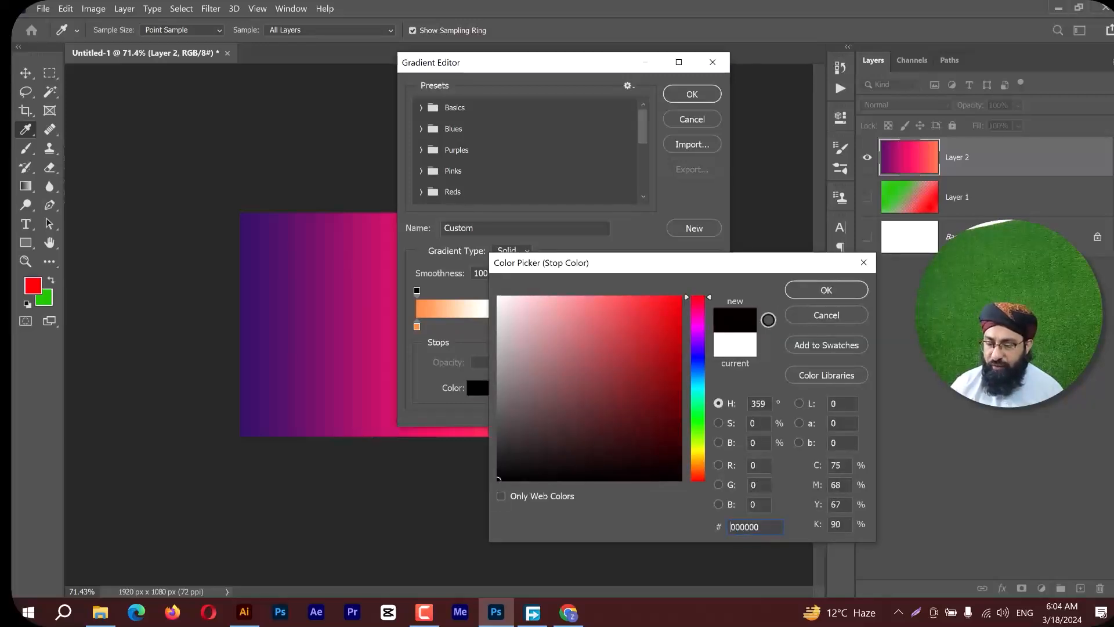
click(807, 299)
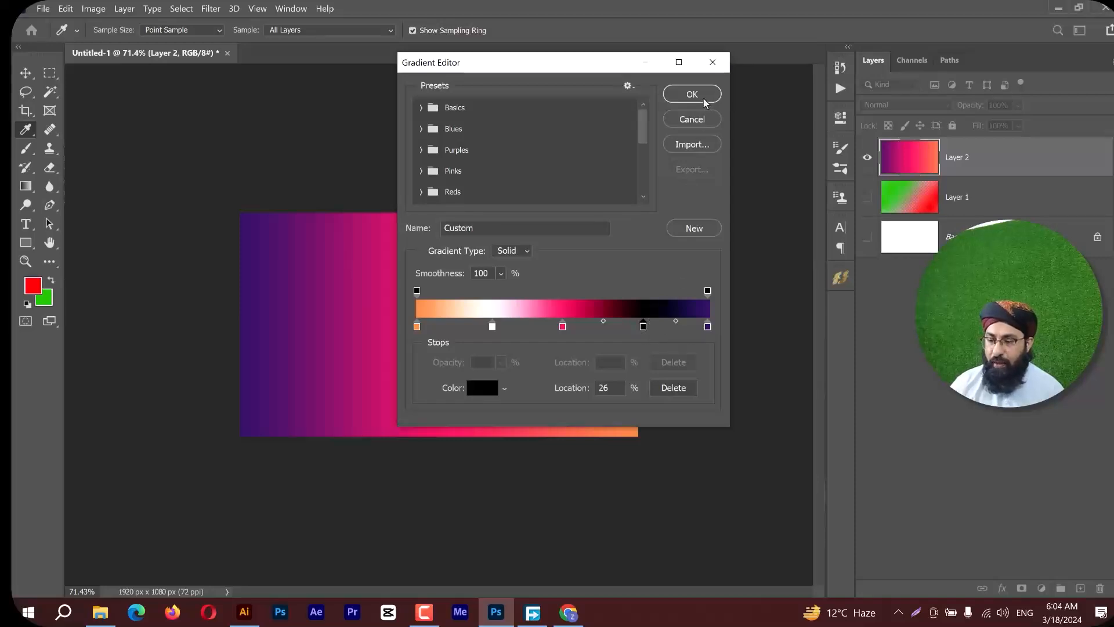
Change the gradient's purple end stop at 100% to bright yellow.
click(708, 327)
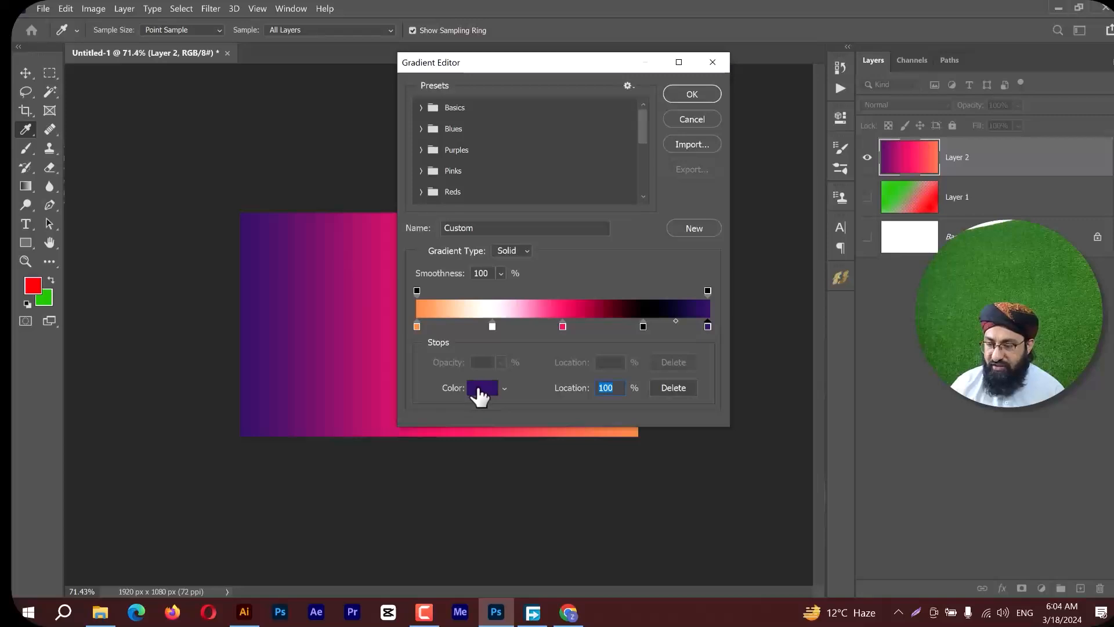
click(479, 391)
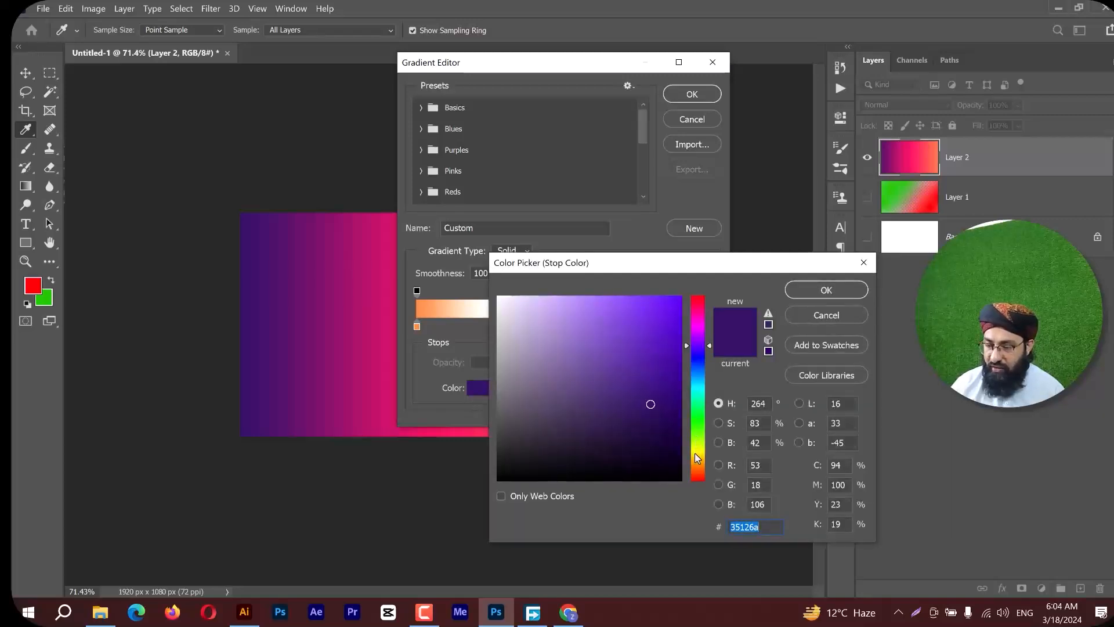
click(697, 454)
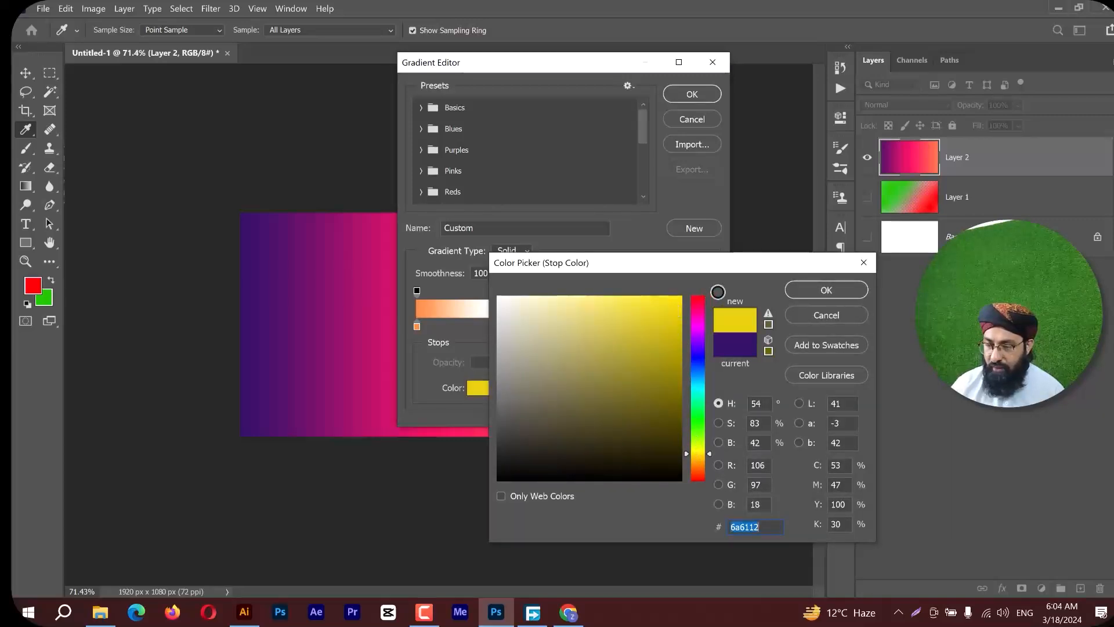
click(821, 290)
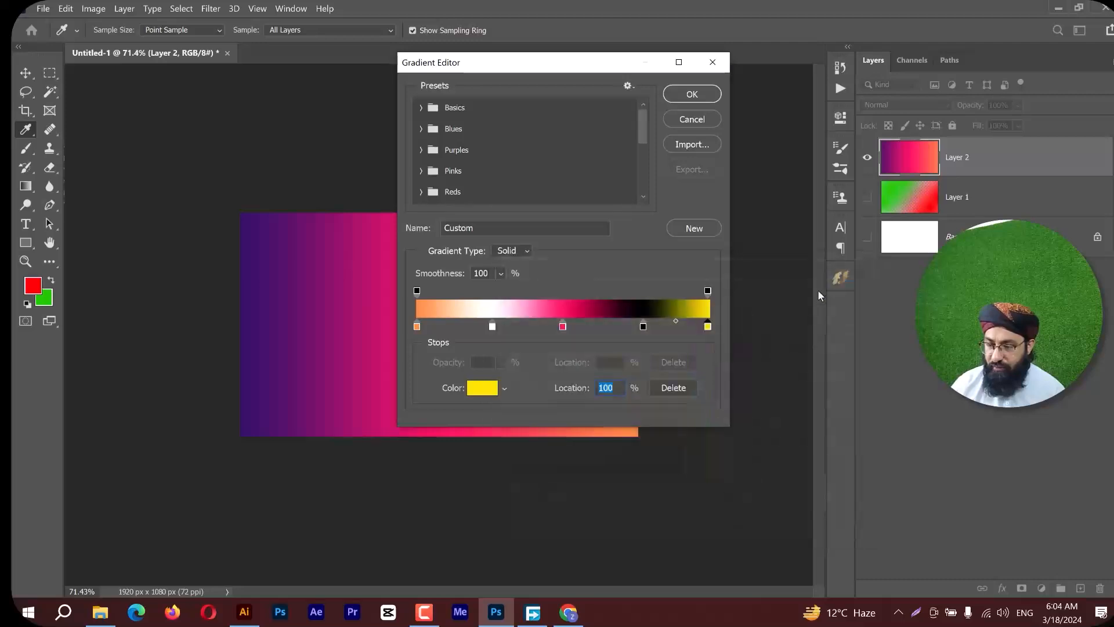
Accept the edited gradient and draw it horizontally on Layer 2 from the canvas's left edge to its right edge.
click(707, 99)
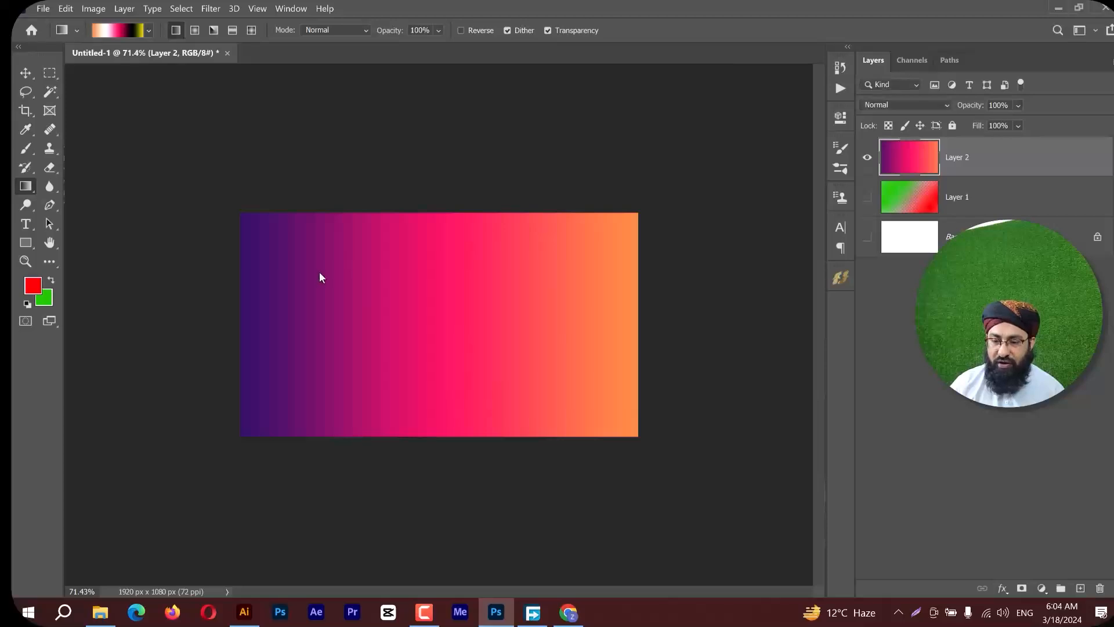
drag(241, 307, 640, 314)
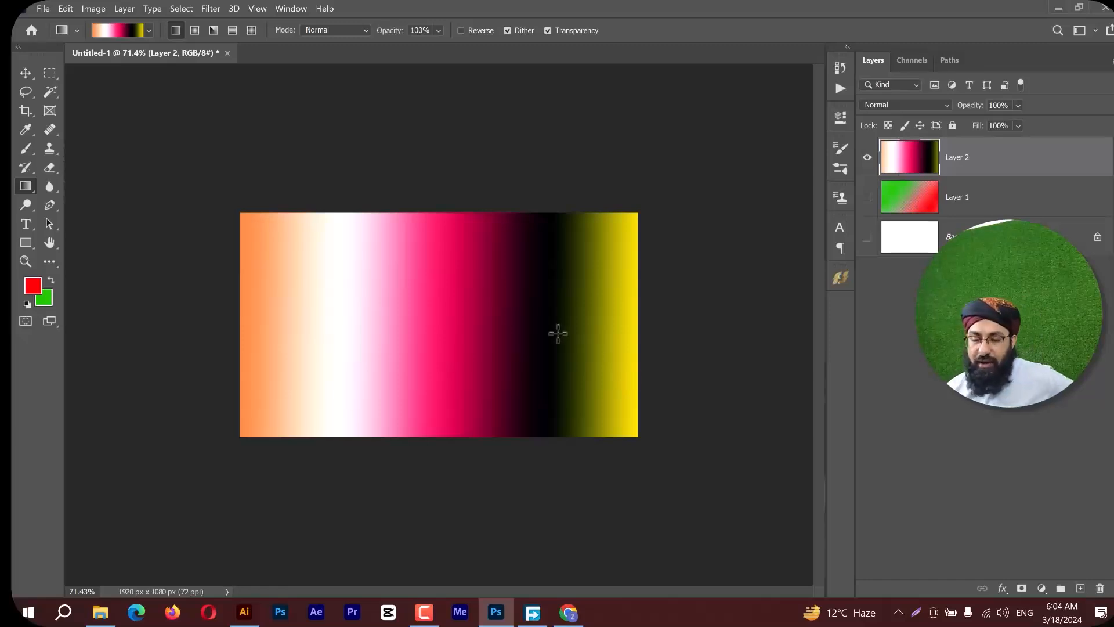
Save the current orange-white-pink-black-yellow gradient as a new preset named Custom at the end of the preset list.
click(118, 35)
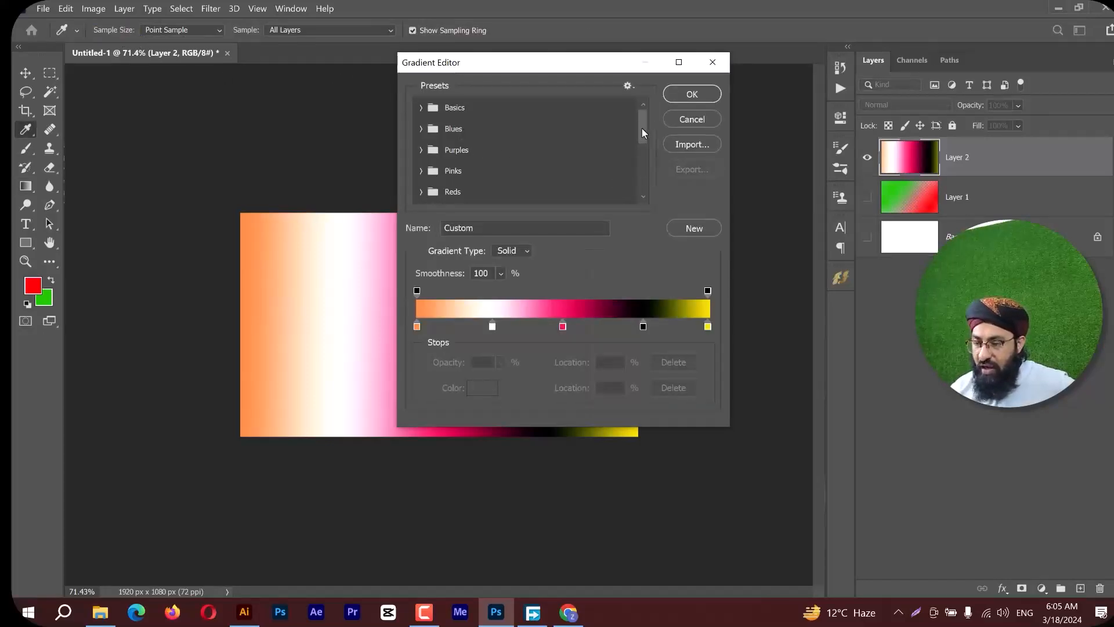
drag(642, 127, 642, 193)
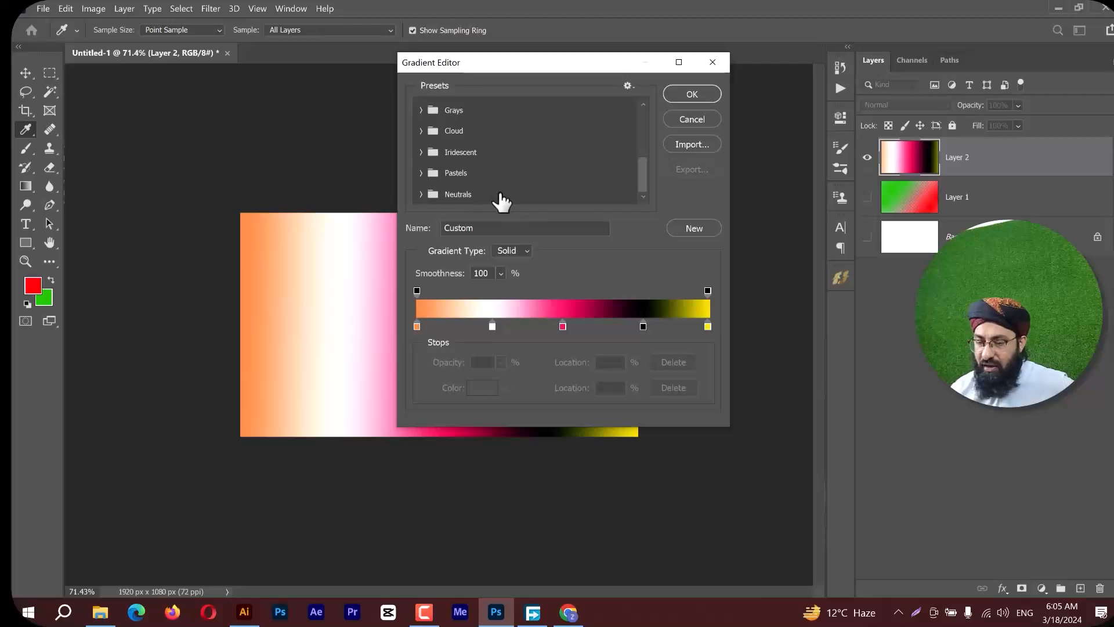
click(686, 228)
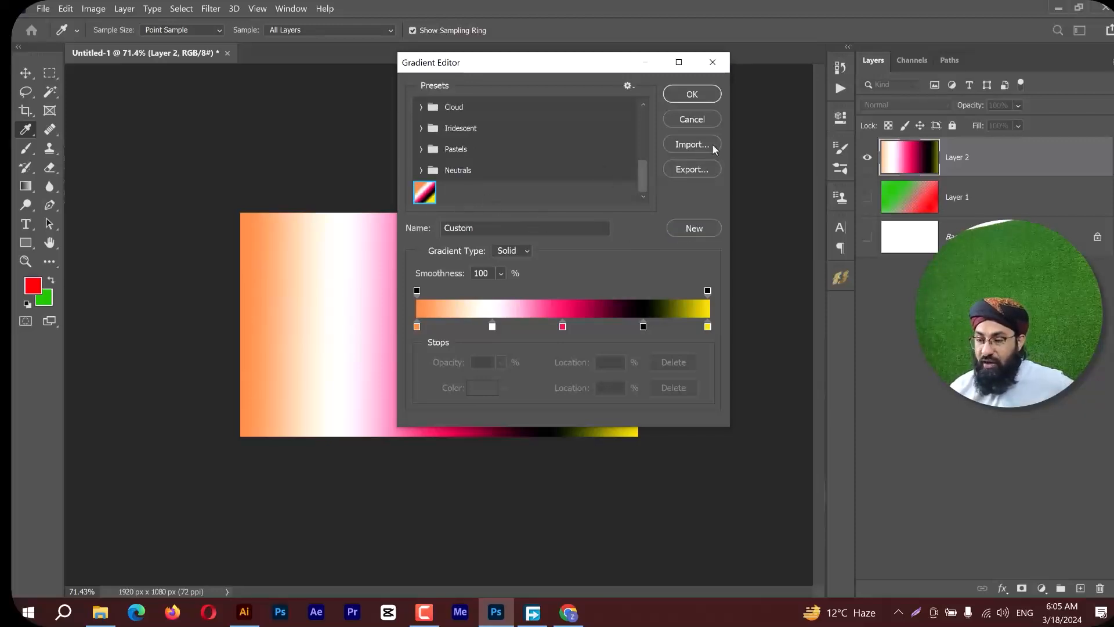
click(700, 121)
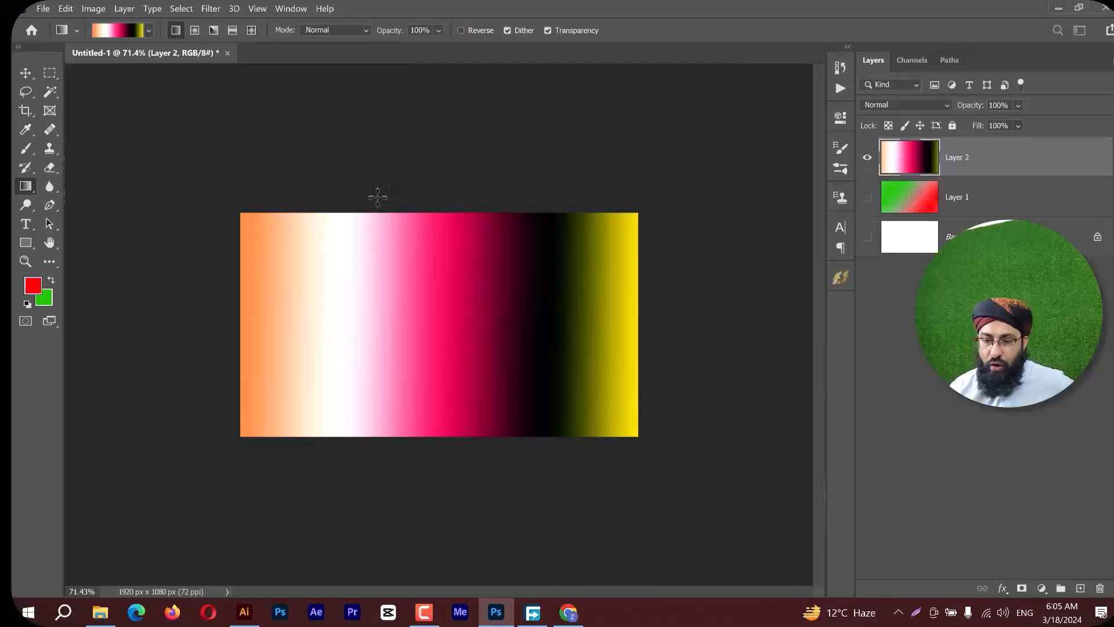
Select the orange-pink-purple gradient preset from the Reds group.
click(149, 31)
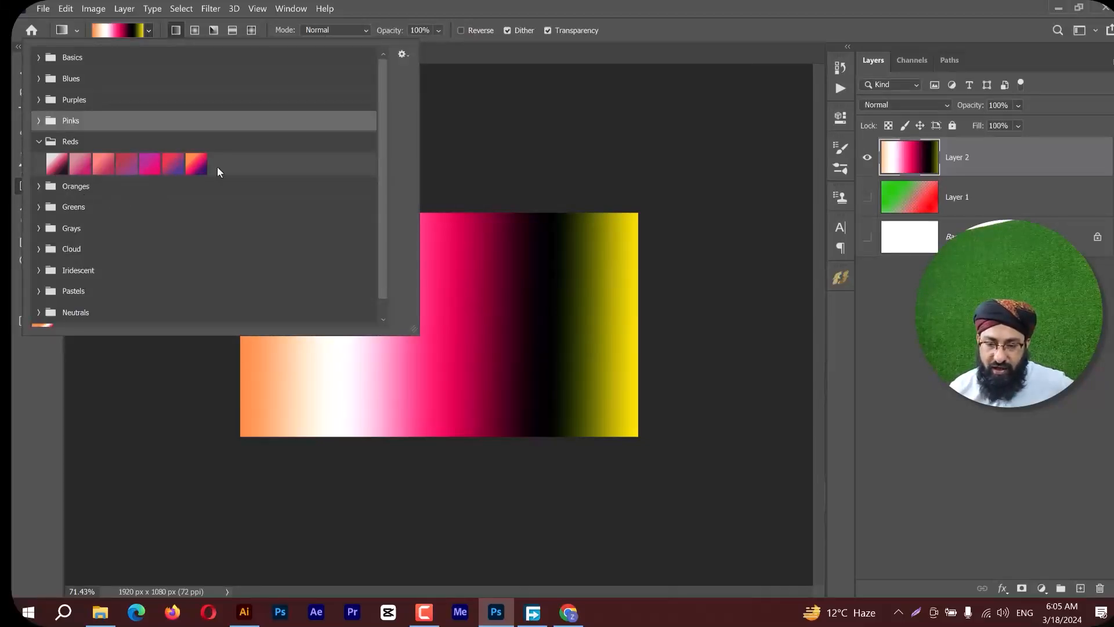
click(201, 155)
click(377, 4)
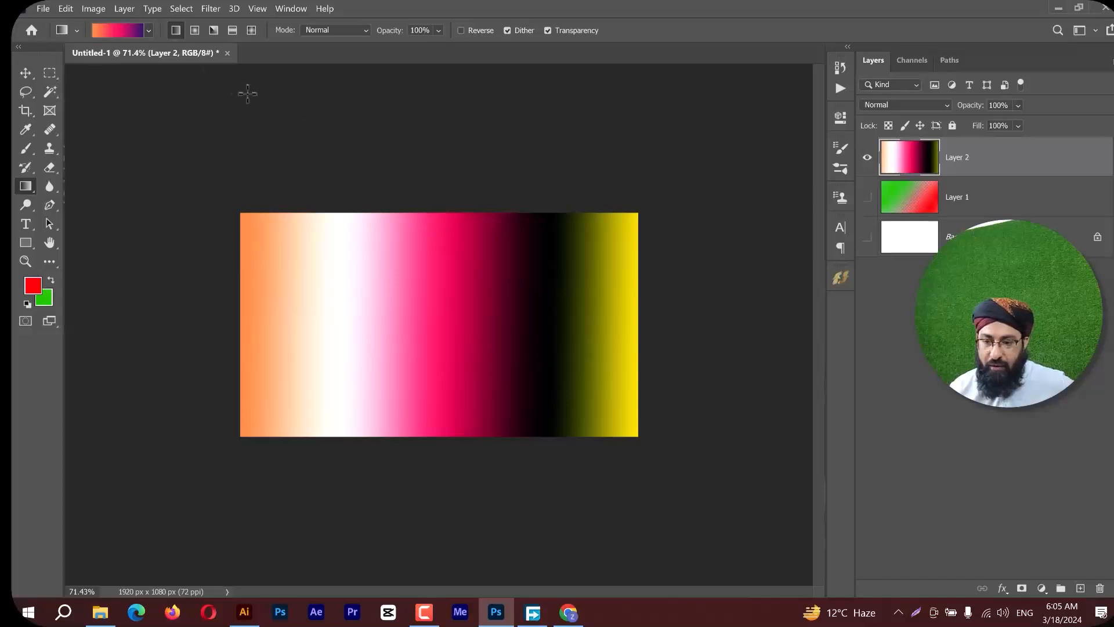
Select the saved custom gradient preset and draw it diagonally on Layer 2 from the upper left to just past the centre.
click(149, 30)
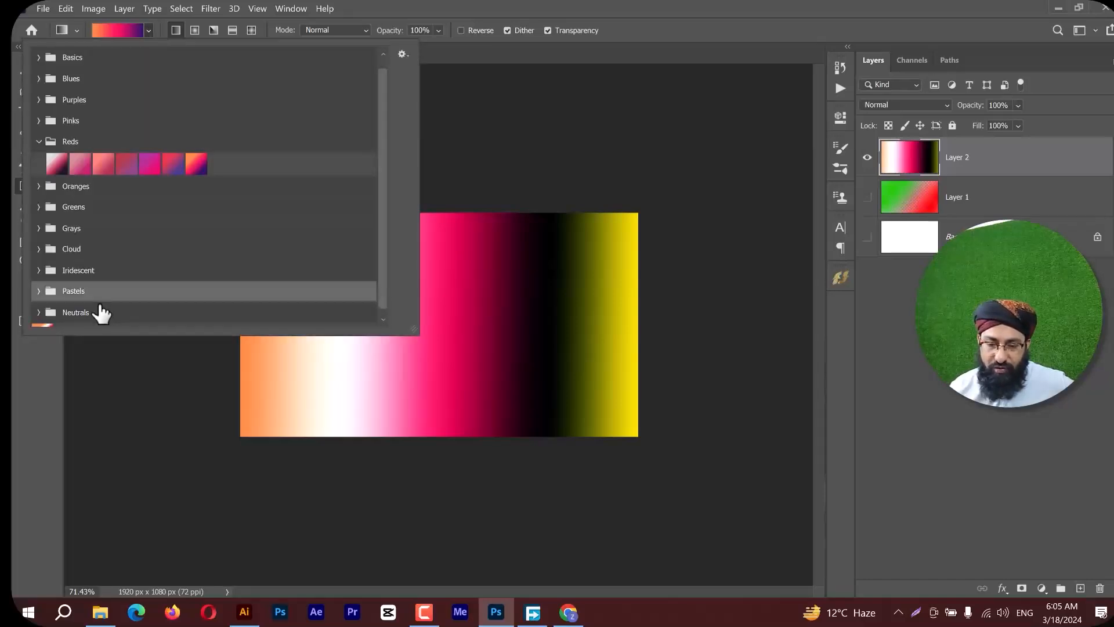
scroll(99, 311, down, 1)
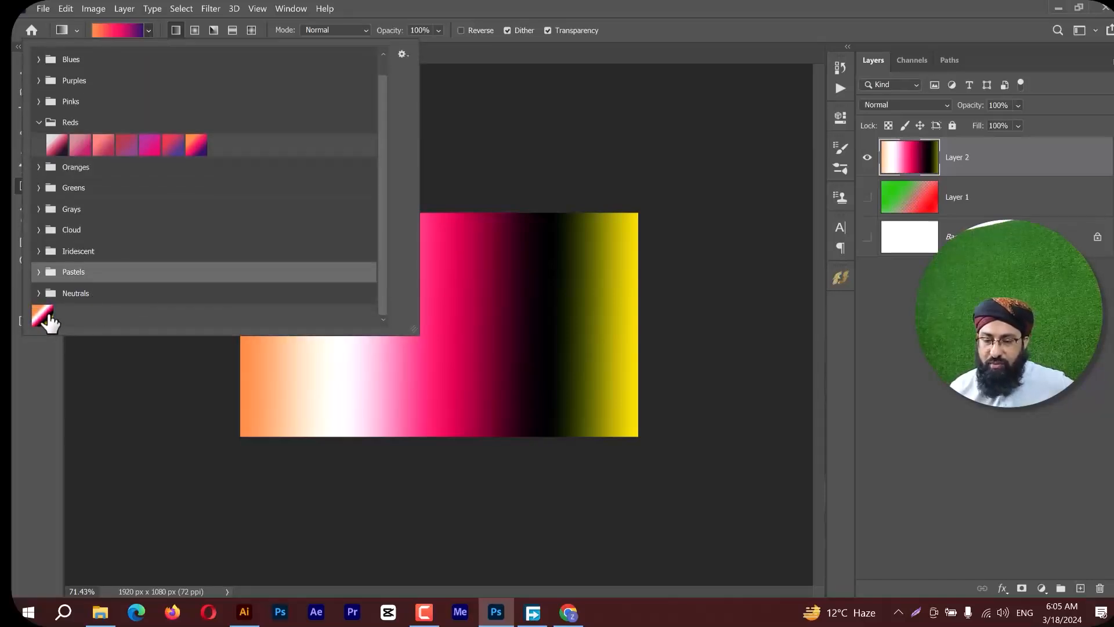
click(44, 318)
click(497, 3)
drag(279, 236, 449, 367)
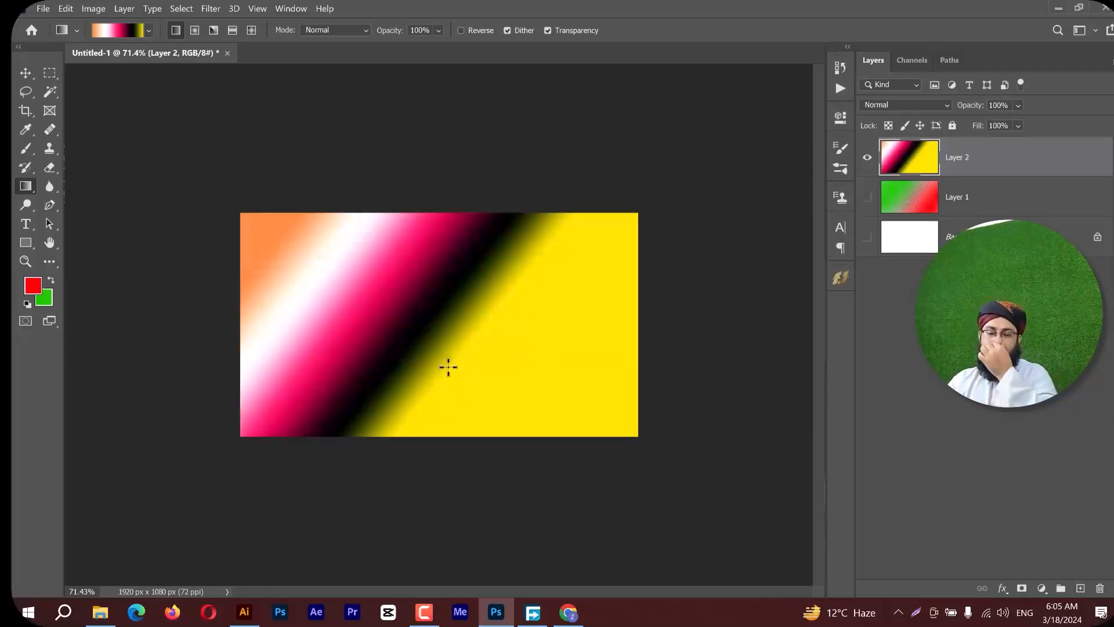
Open the current gradient for editing and remove its white and black colour stops.
click(132, 30)
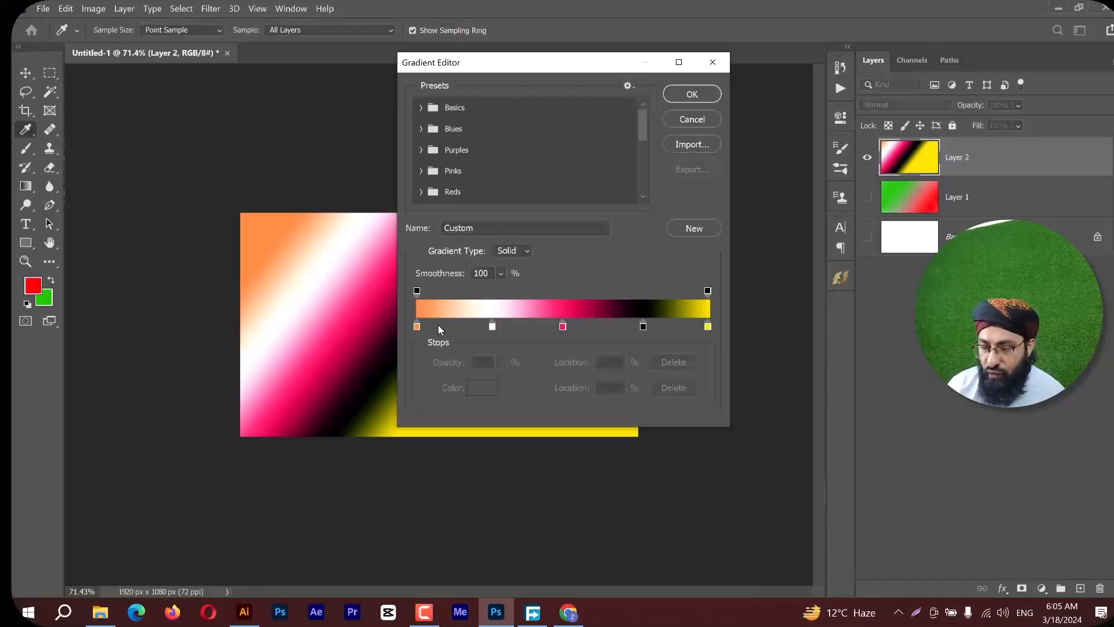
click(492, 327)
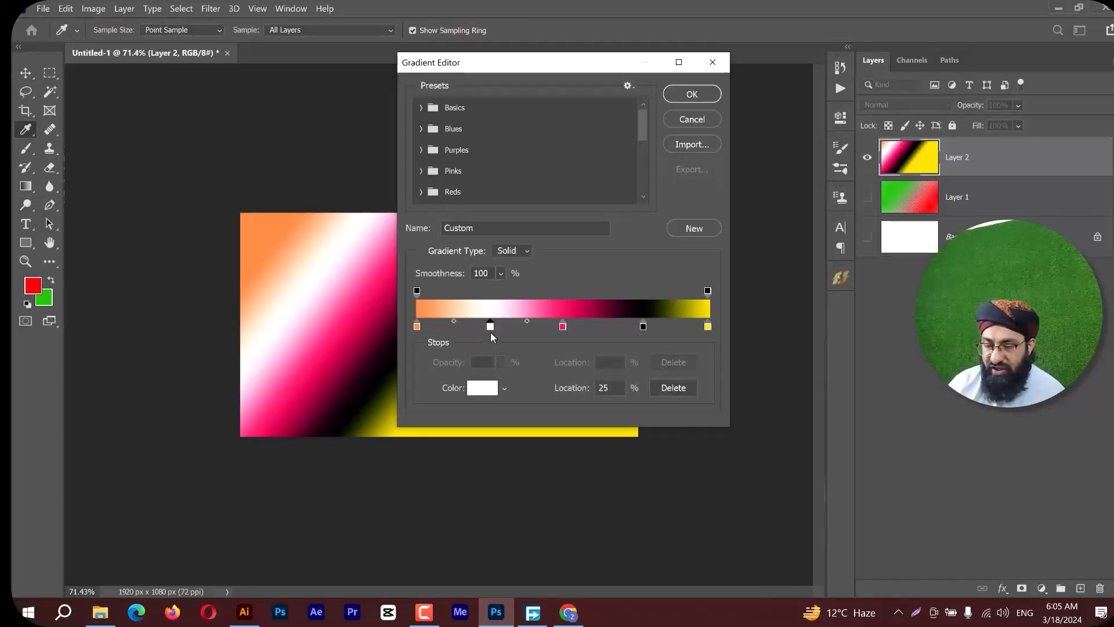
drag(491, 336, 492, 369)
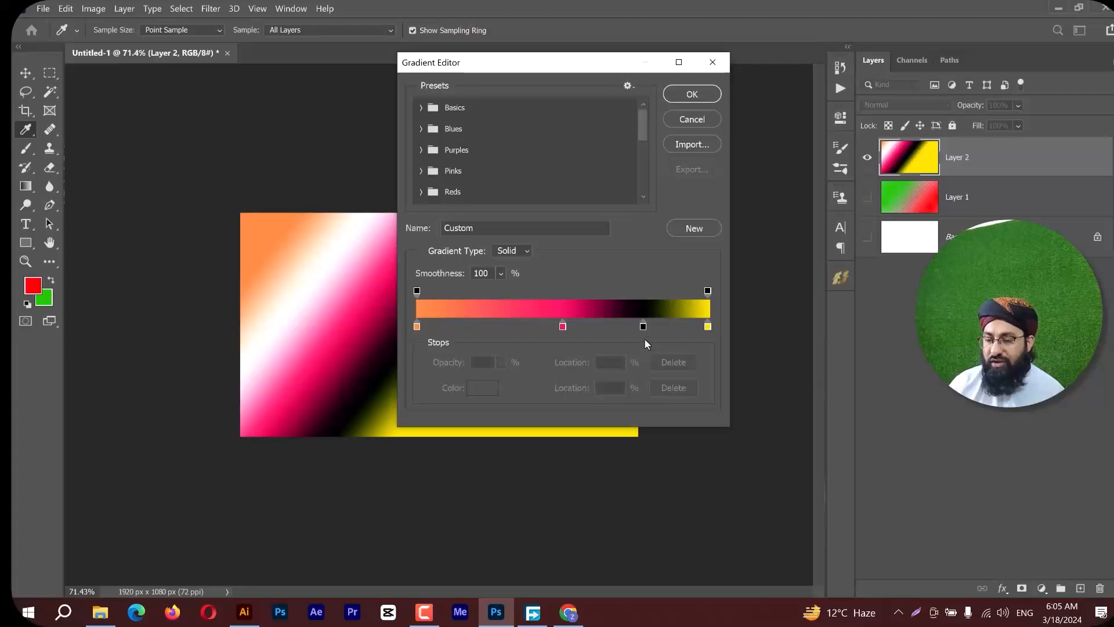
drag(643, 329, 644, 365)
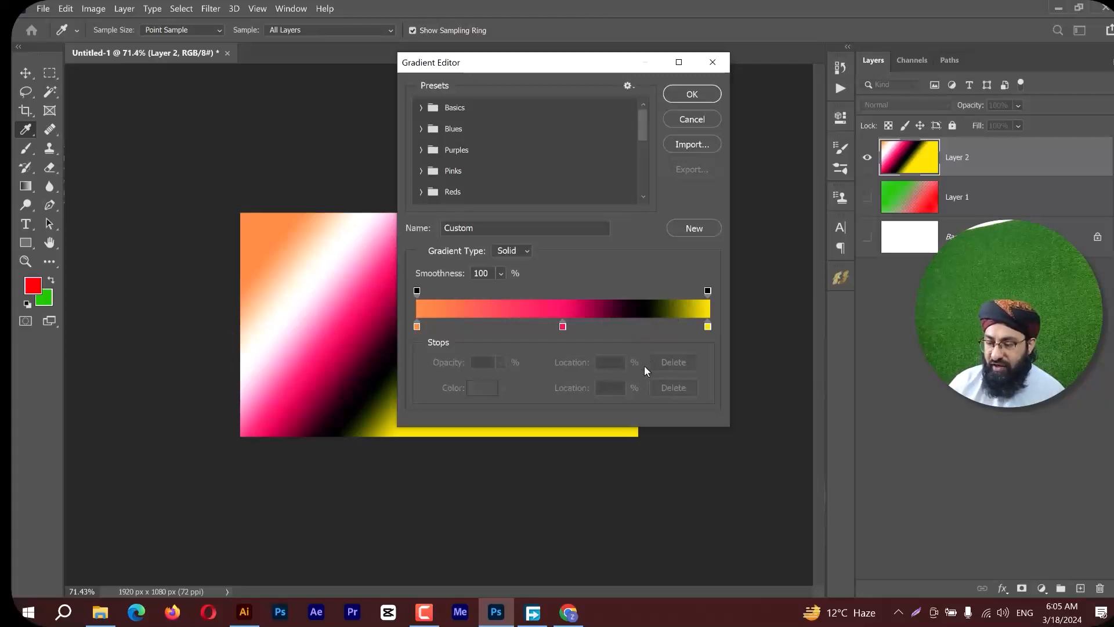
Add a black colour stop at 76%, try to delete it, and undo the change to its location.
click(639, 328)
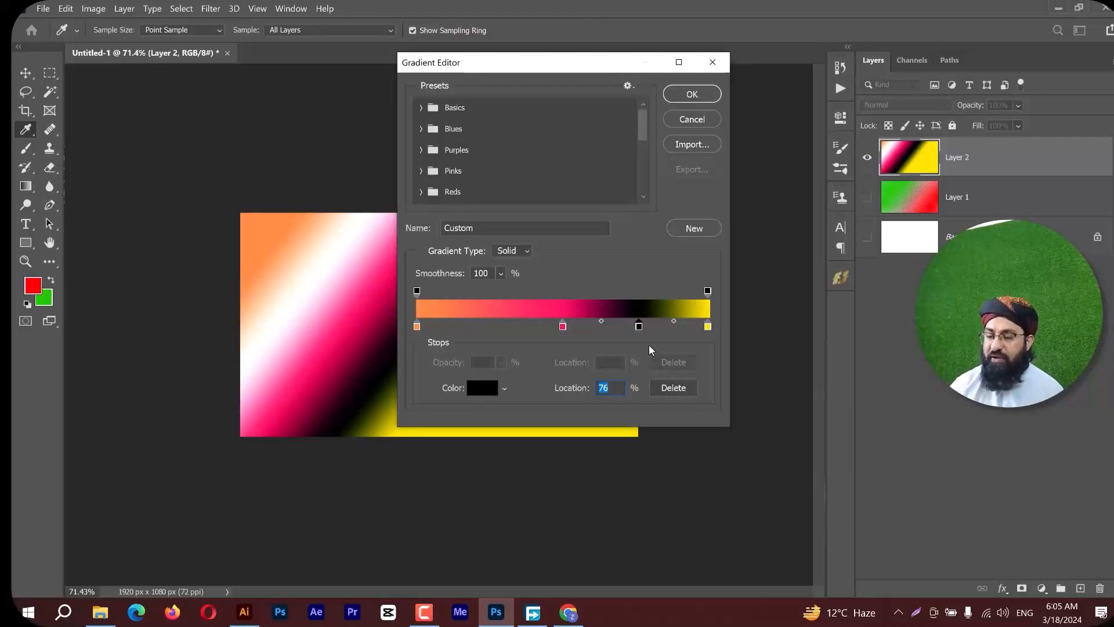
key(BackSpace)
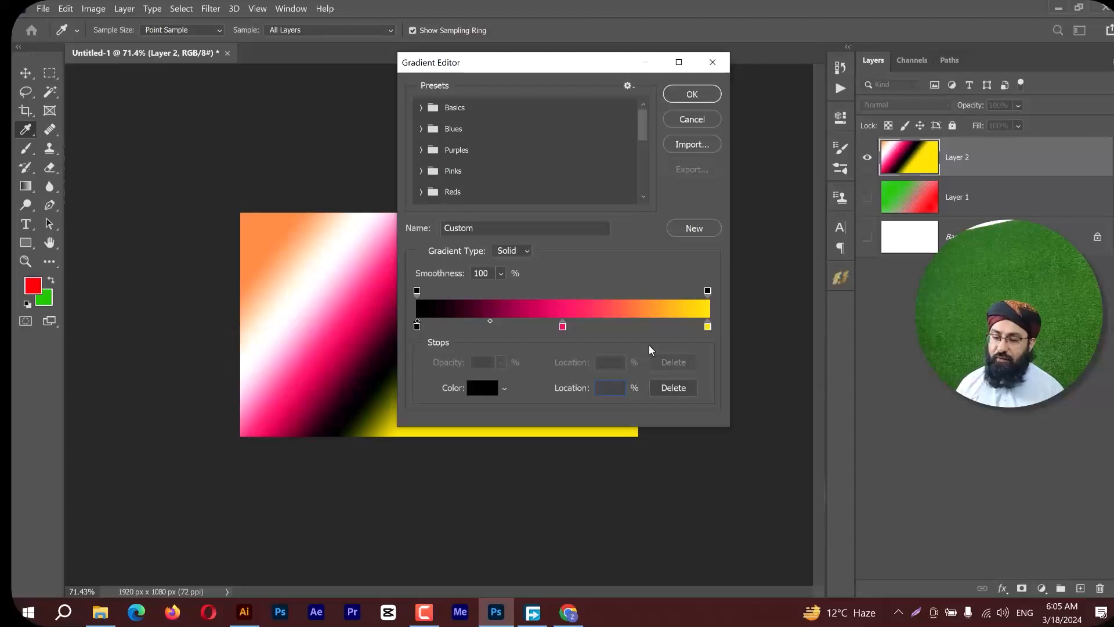
key(ctrl+z)
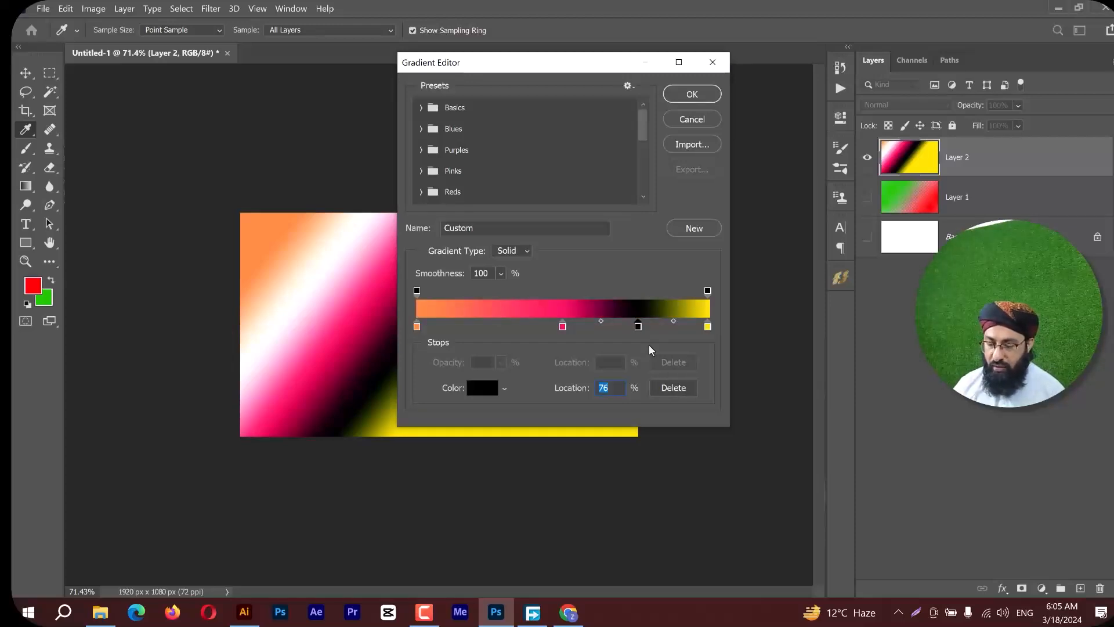
key(Right)
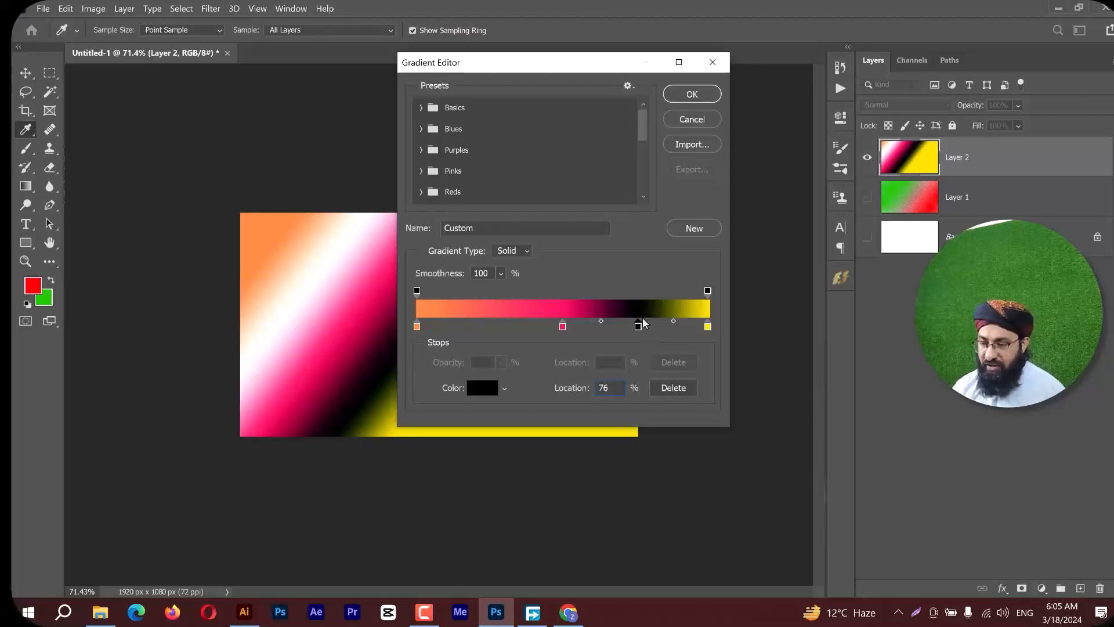
Clear the black stop's location again, remove that stop from the gradient, and return the orange stop to 0%.
click(639, 326)
key(BackSpace)
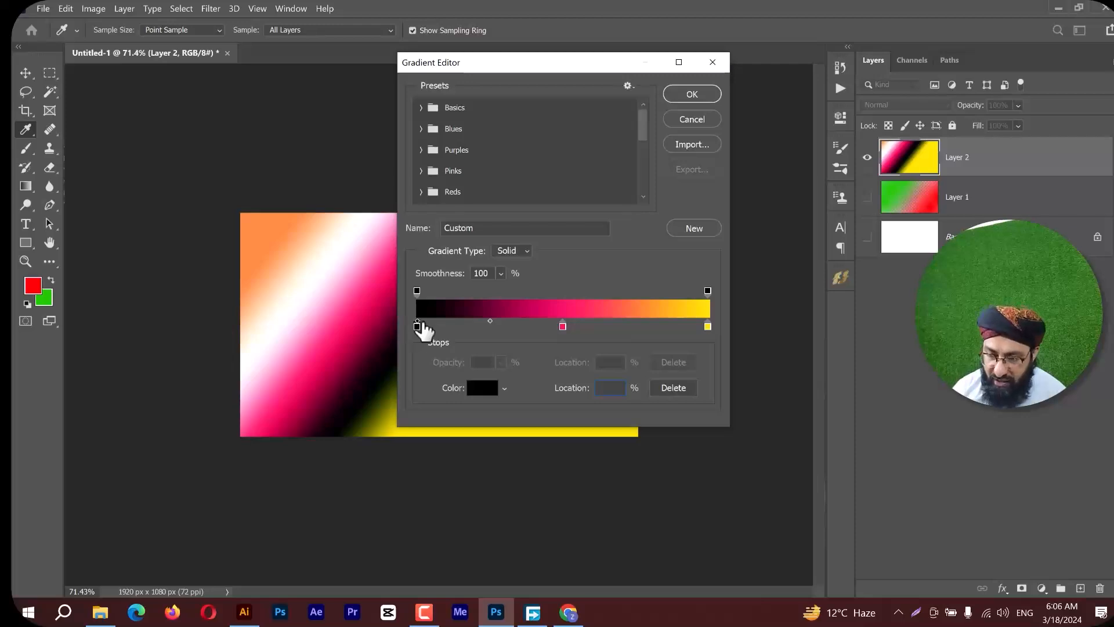
click(440, 327)
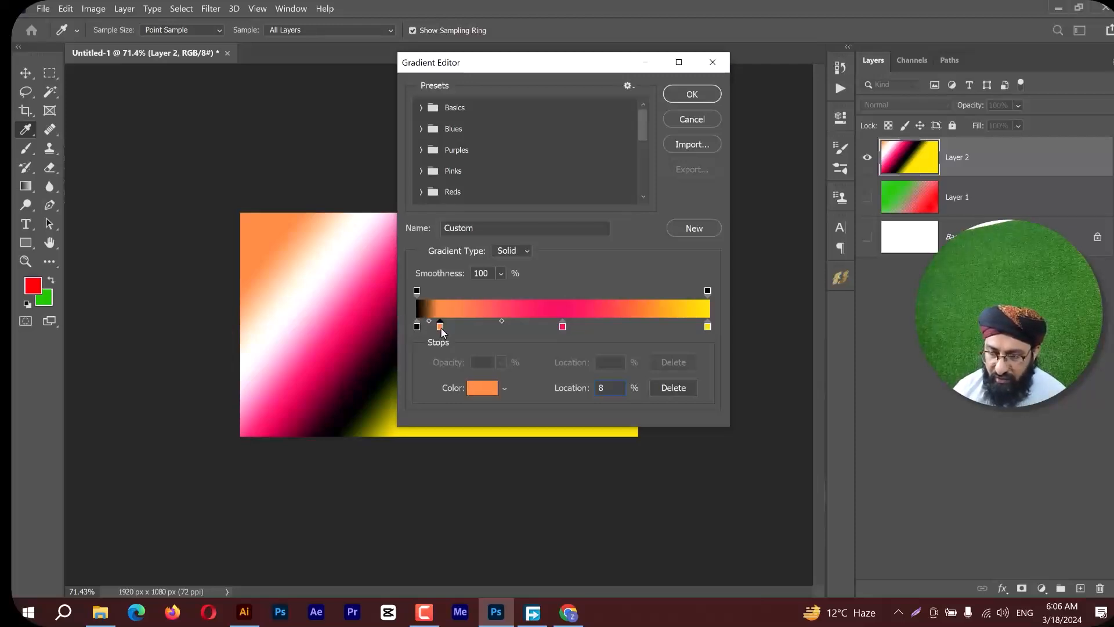
mouse_move(417, 326)
mouse_down()
mouse_move(416, 343)
mouse_move(414, 329)
mouse_up()
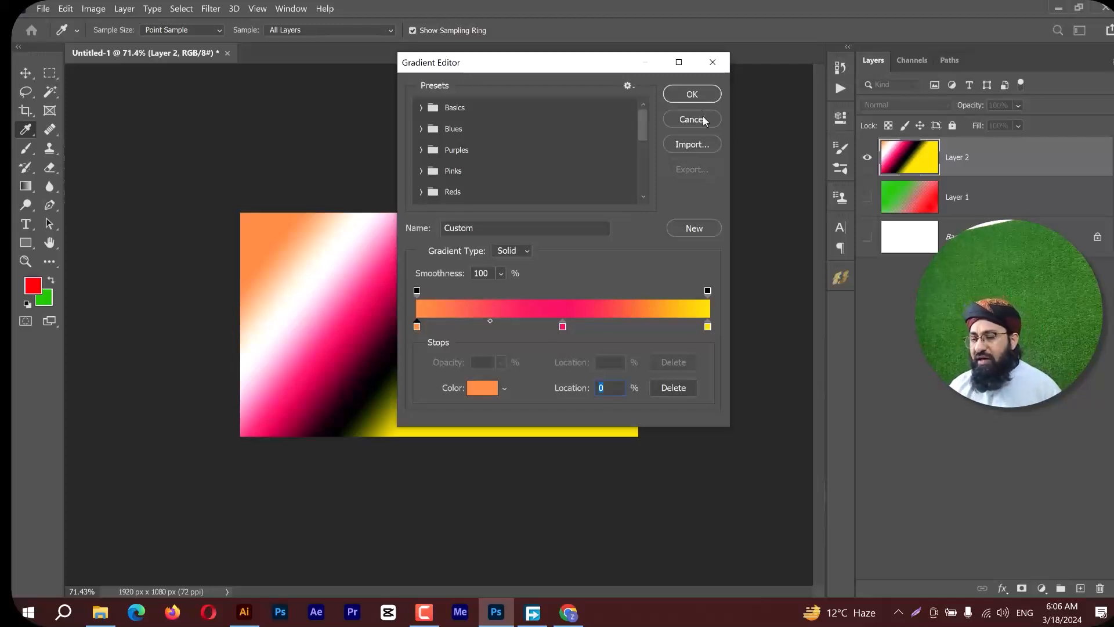
Accept the orange-pink-yellow gradient and draw it on Layer 2 diagonally across the canvas, and then vertically over a long and a short distance.
click(699, 94)
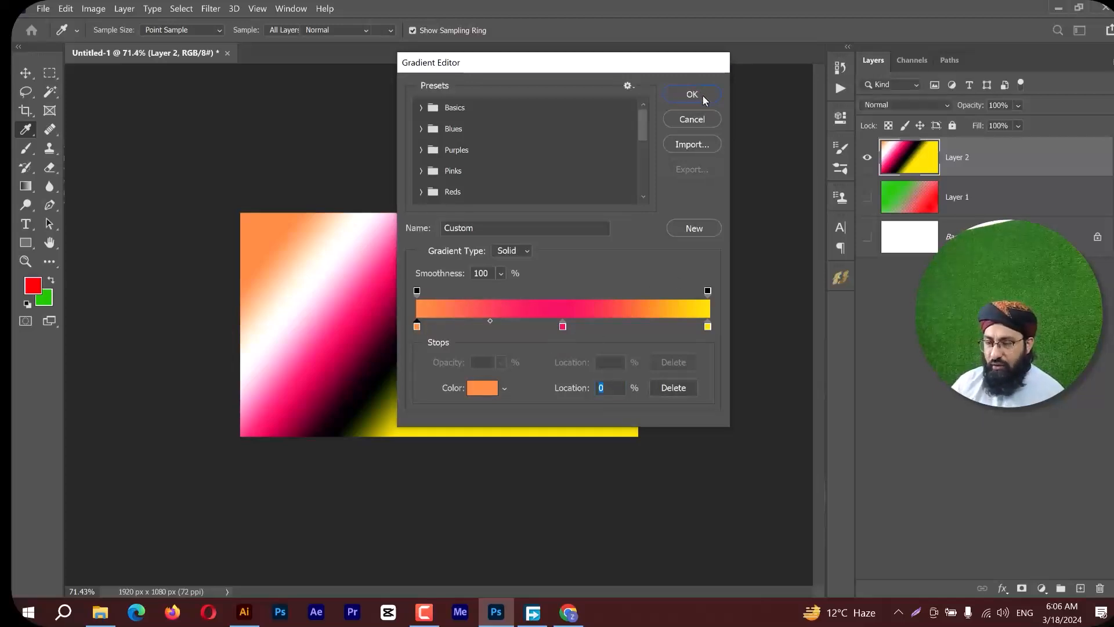
drag(252, 218, 639, 430)
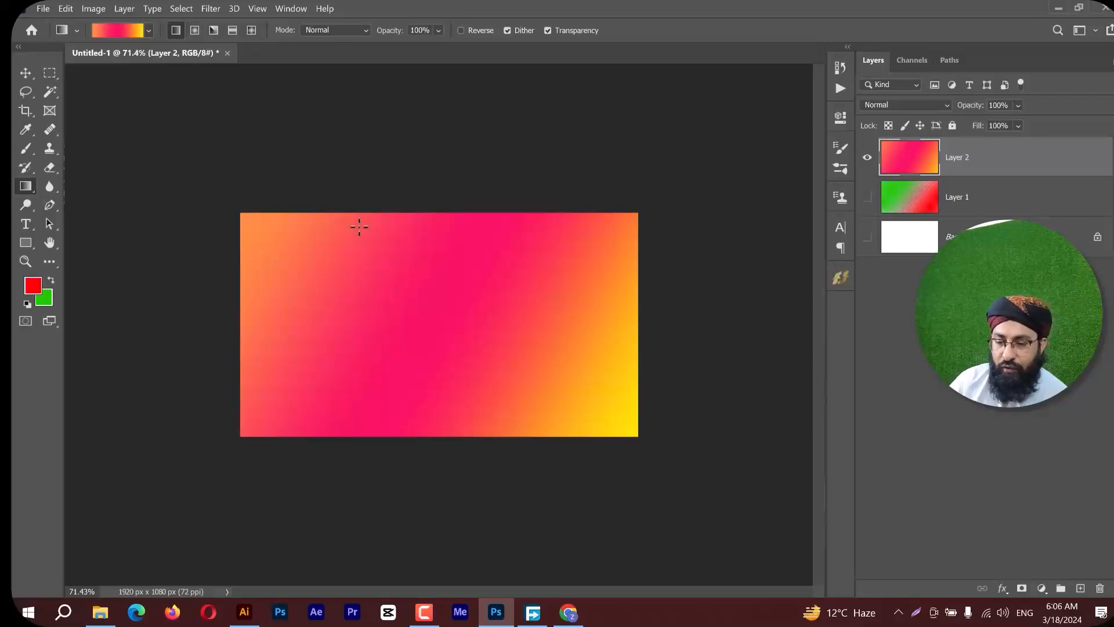
drag(420, 253, 421, 405)
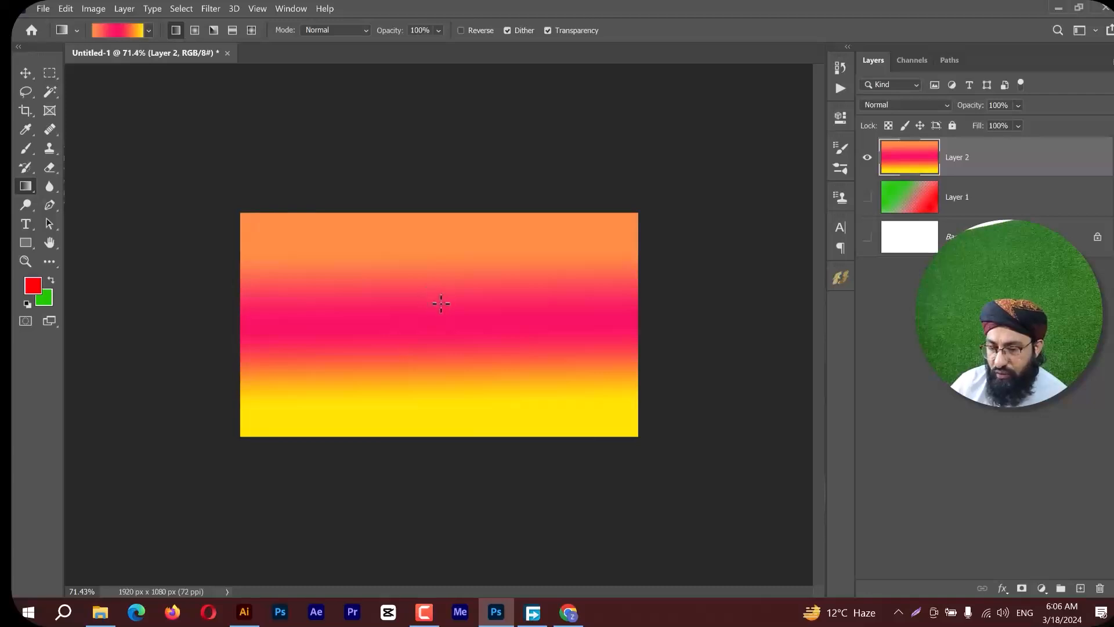
drag(358, 280, 361, 311)
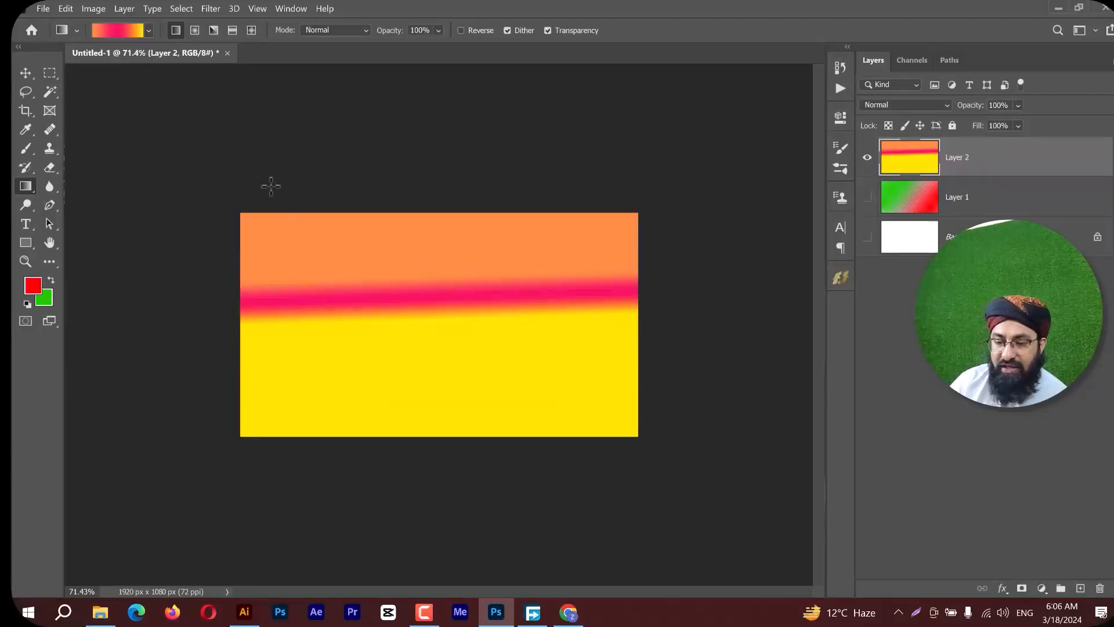
Switch to the radial gradient type and draw it on Layer 2 from the canvas centre to the right edge.
click(194, 30)
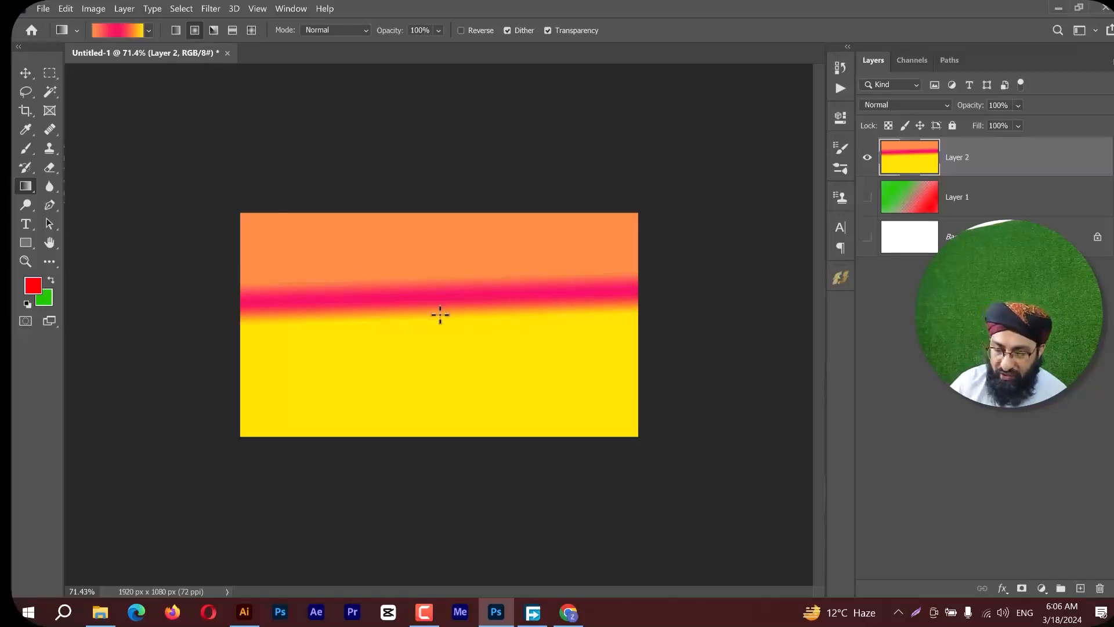
drag(434, 317, 638, 326)
key(Escape)
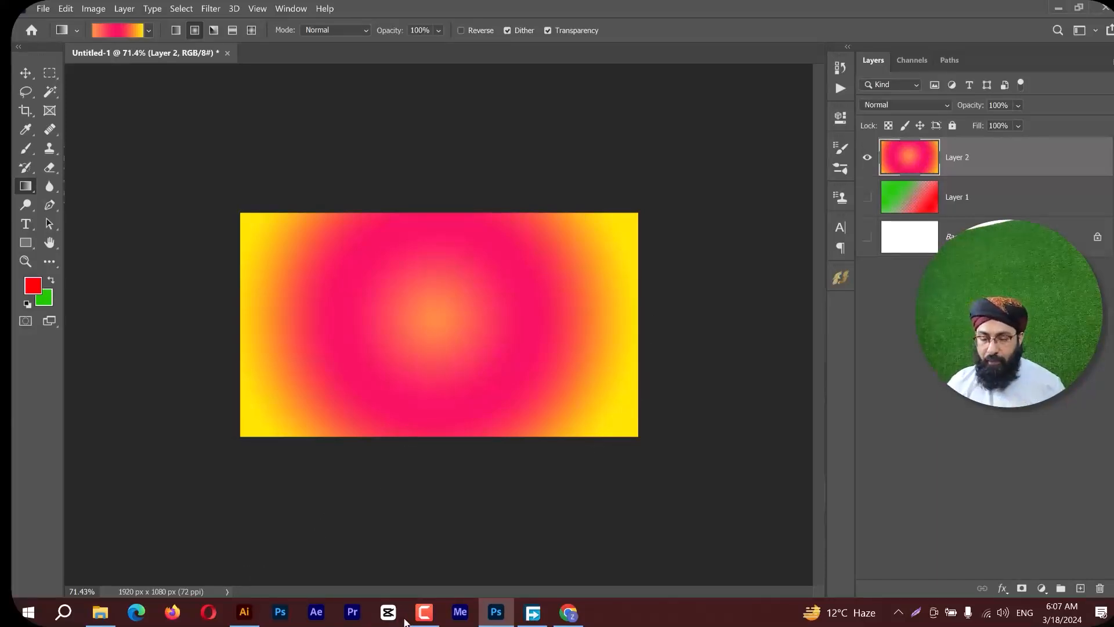
click(423, 616)
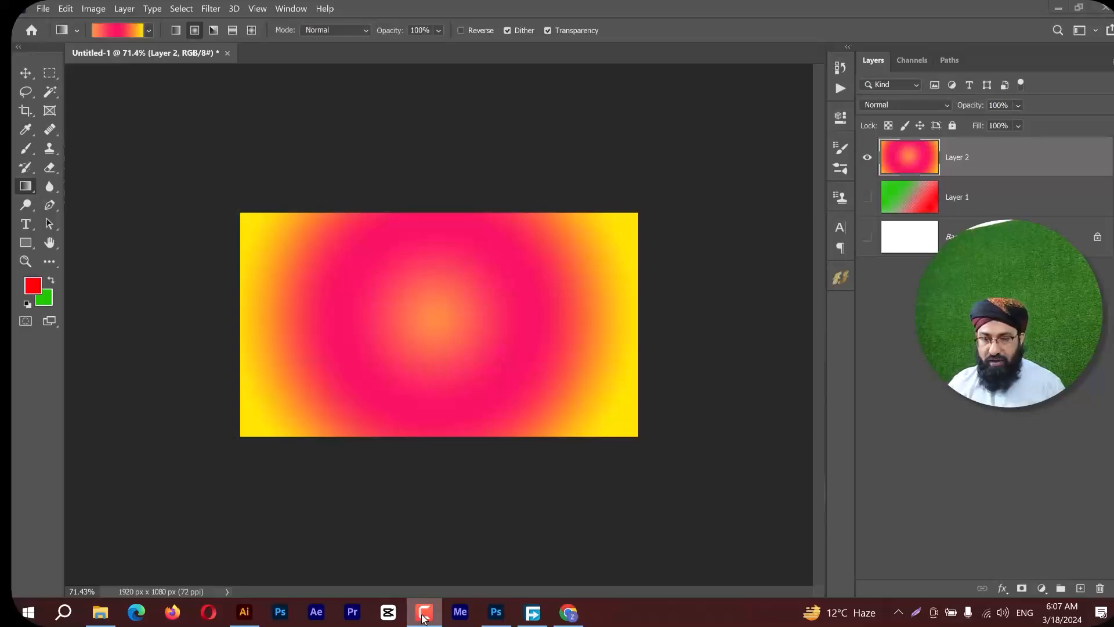
click(408, 562)
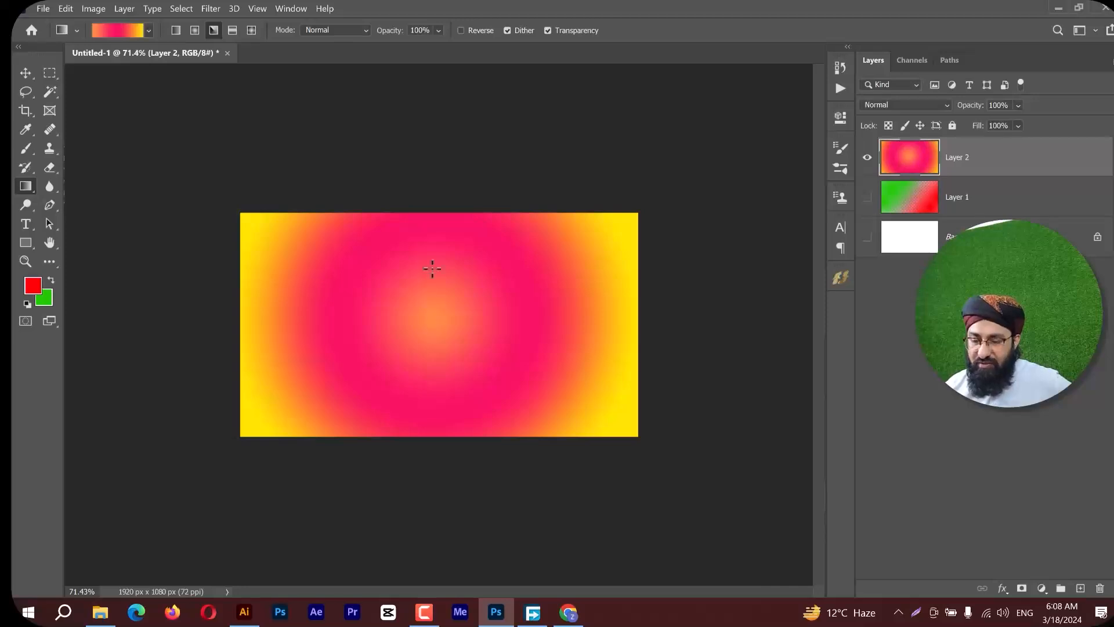
Draw an angle gradient on Layer 2 from the canvas centre straight up past the top edge.
drag(430, 316, 430, 199)
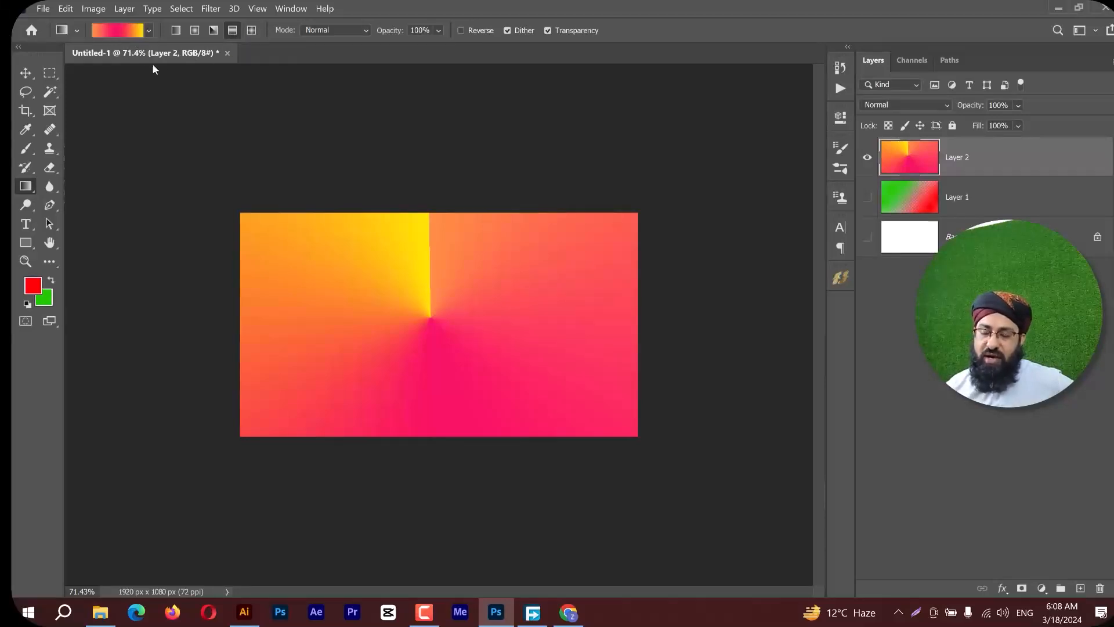
Open the current gradient for editing and delete its pink middle colour stop.
click(130, 29)
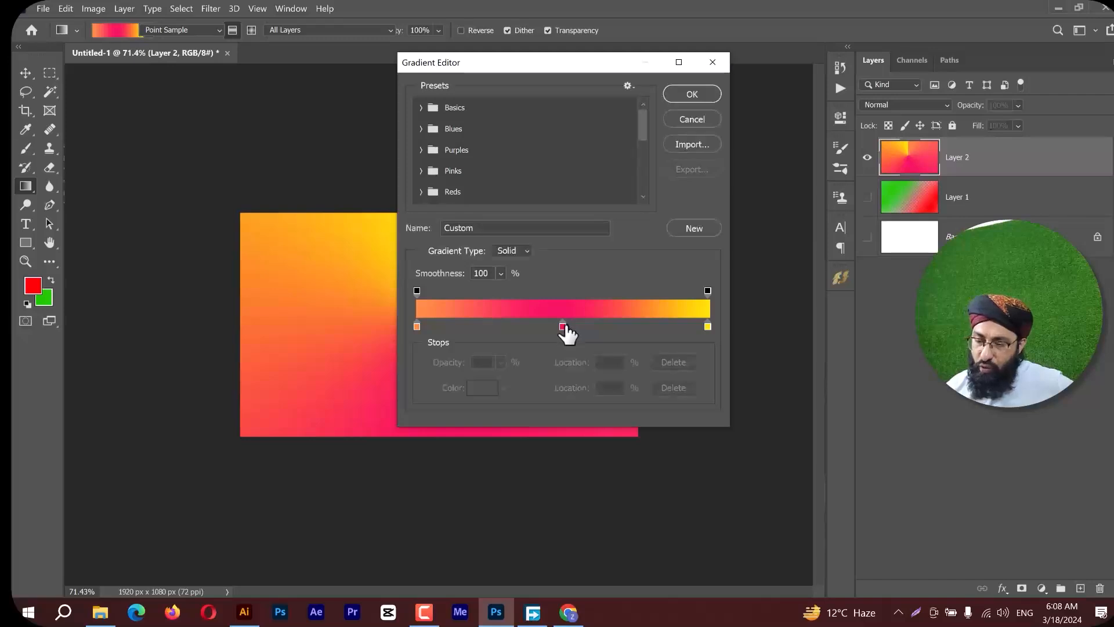
click(562, 327)
key(Delete)
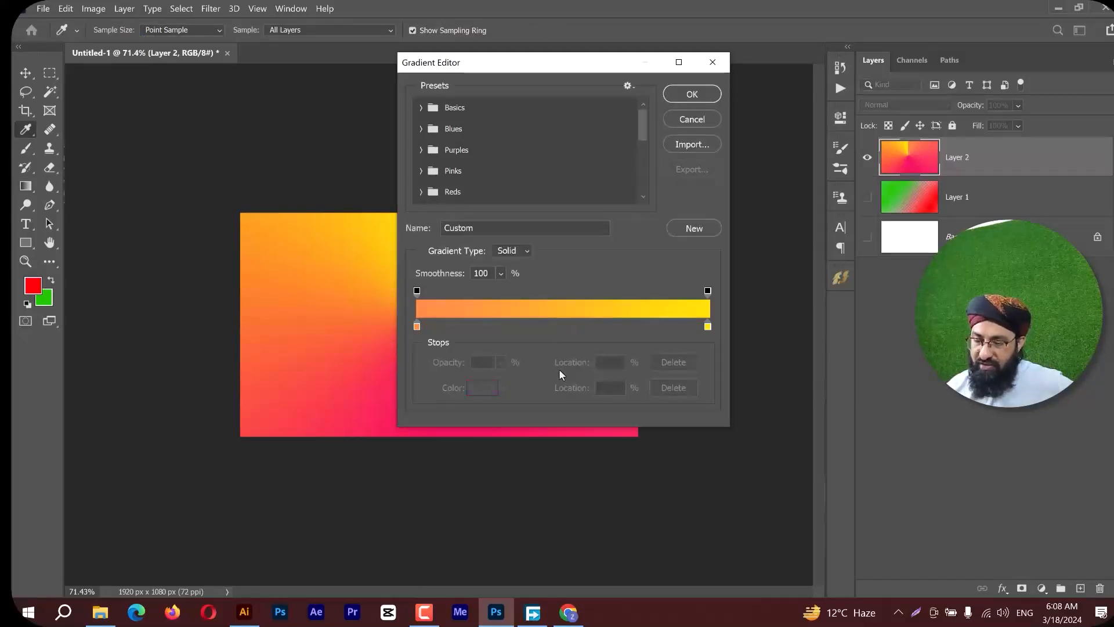
Recolour the gradient's orange start stop to bright red and accept the red-to-yellow gradient.
click(417, 326)
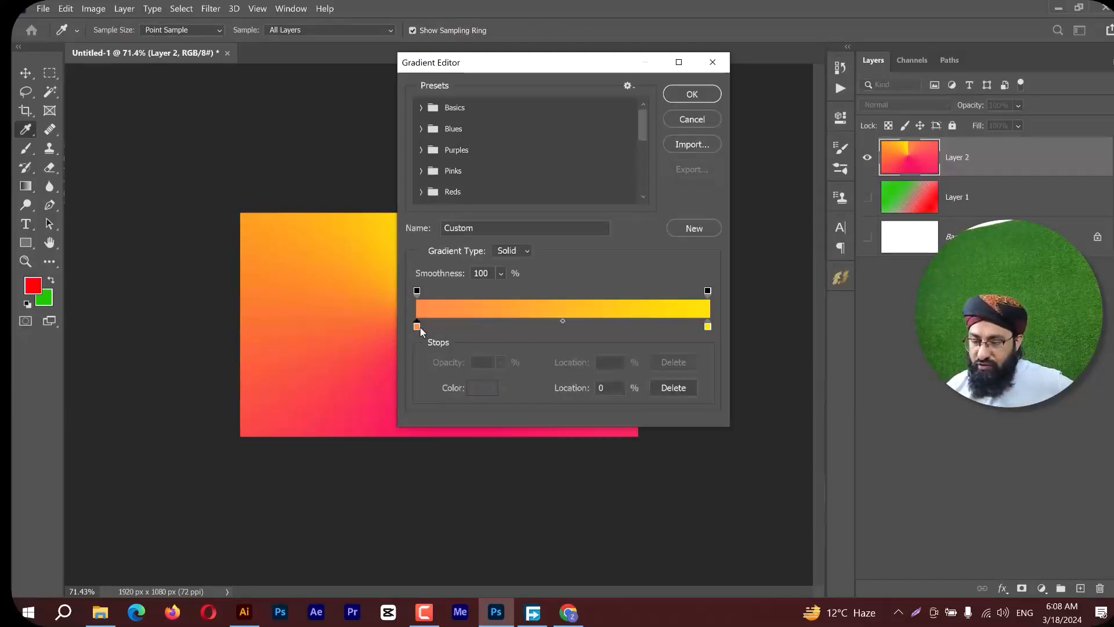
double_click(417, 327)
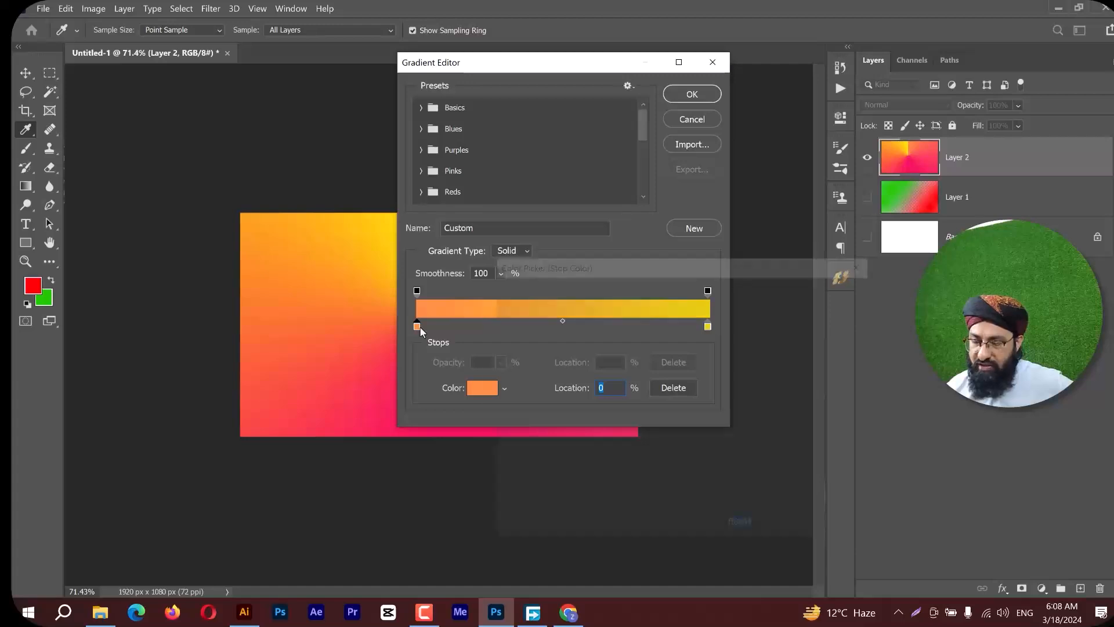
drag(525, 447, 493, 484)
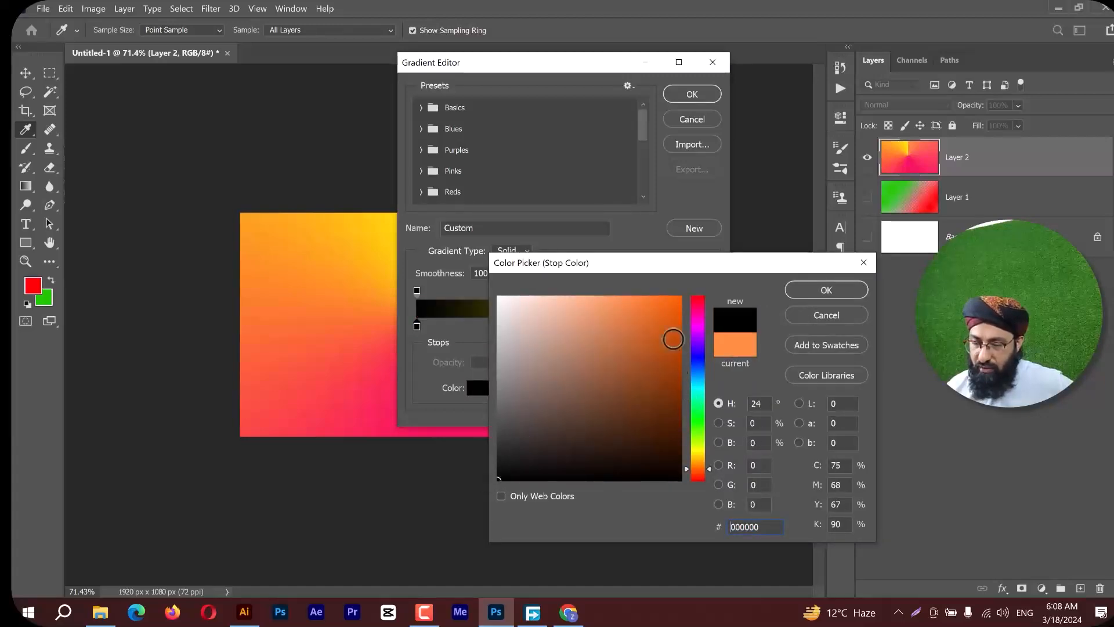
drag(661, 264, 758, 418)
drag(710, 289, 709, 279)
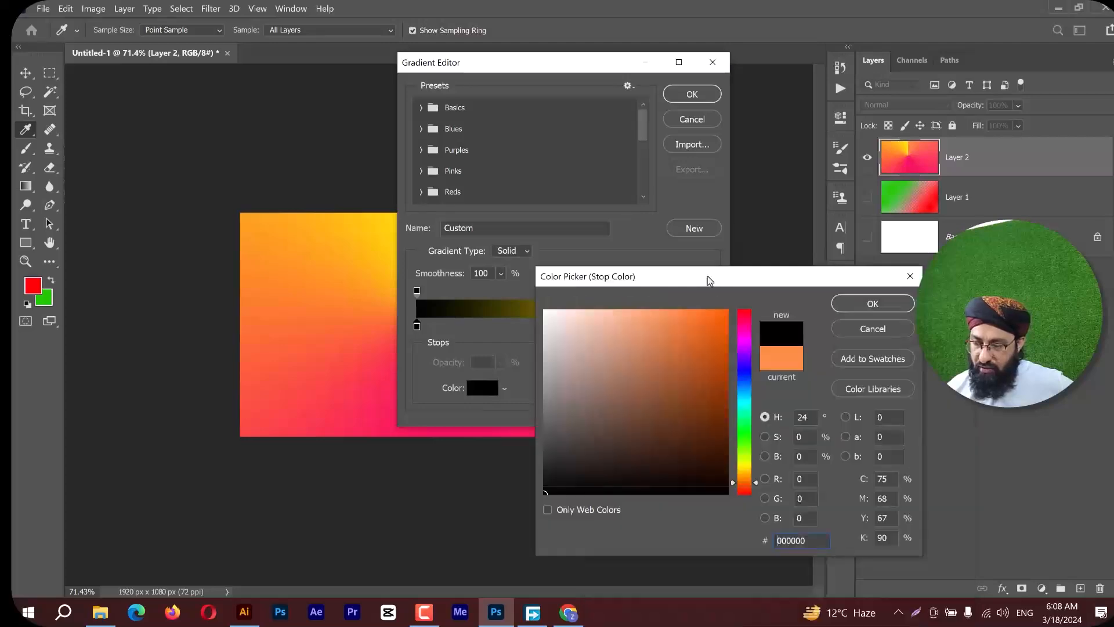
drag(736, 327, 852, 306)
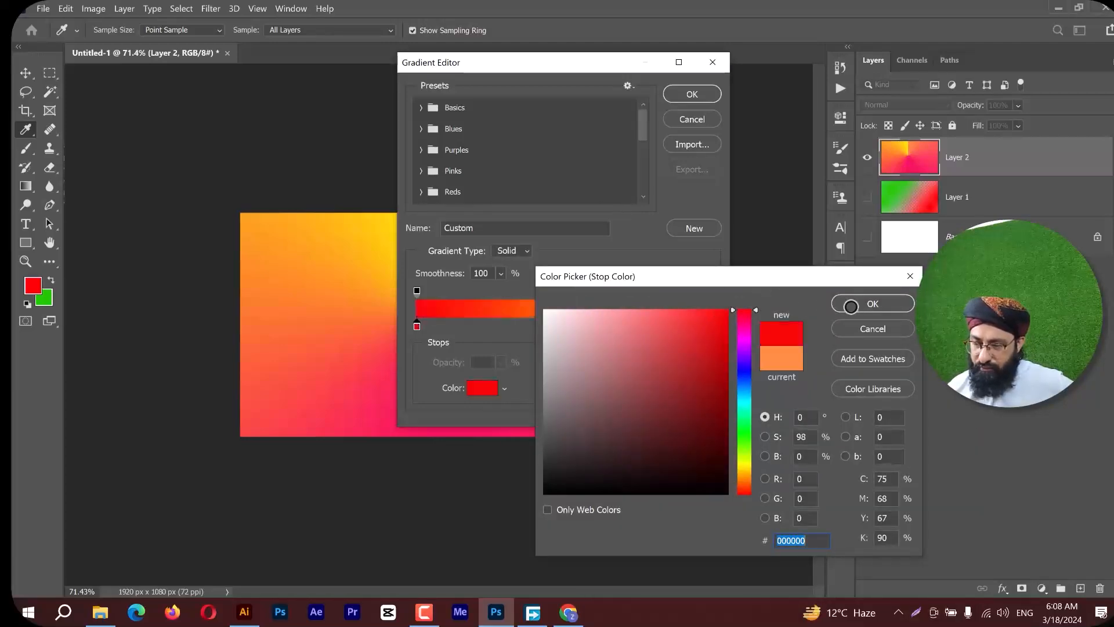
click(861, 307)
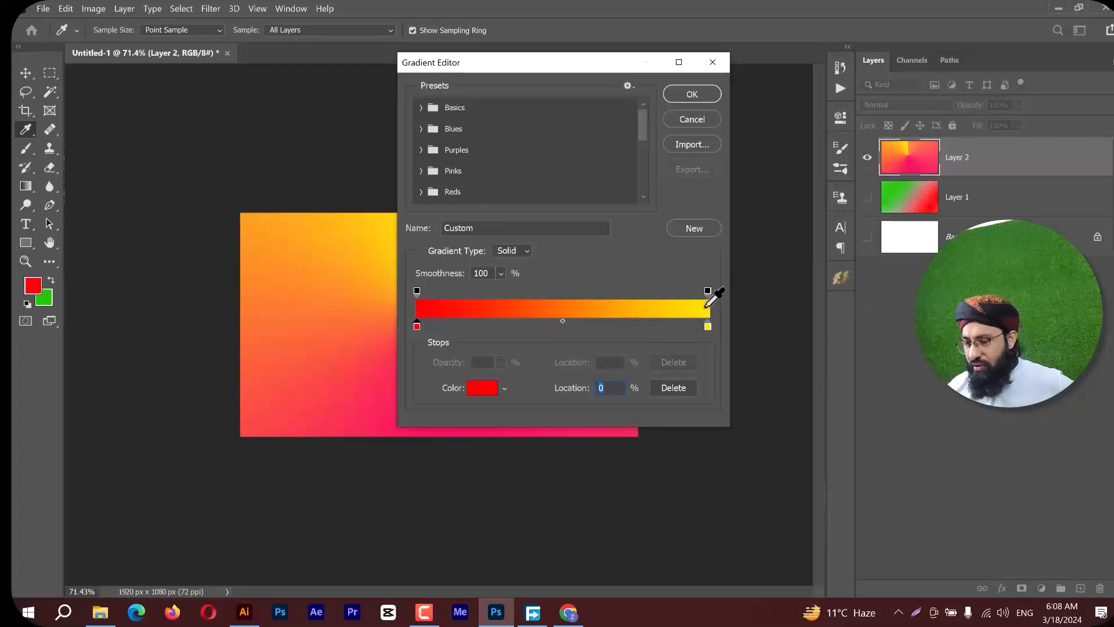
click(692, 96)
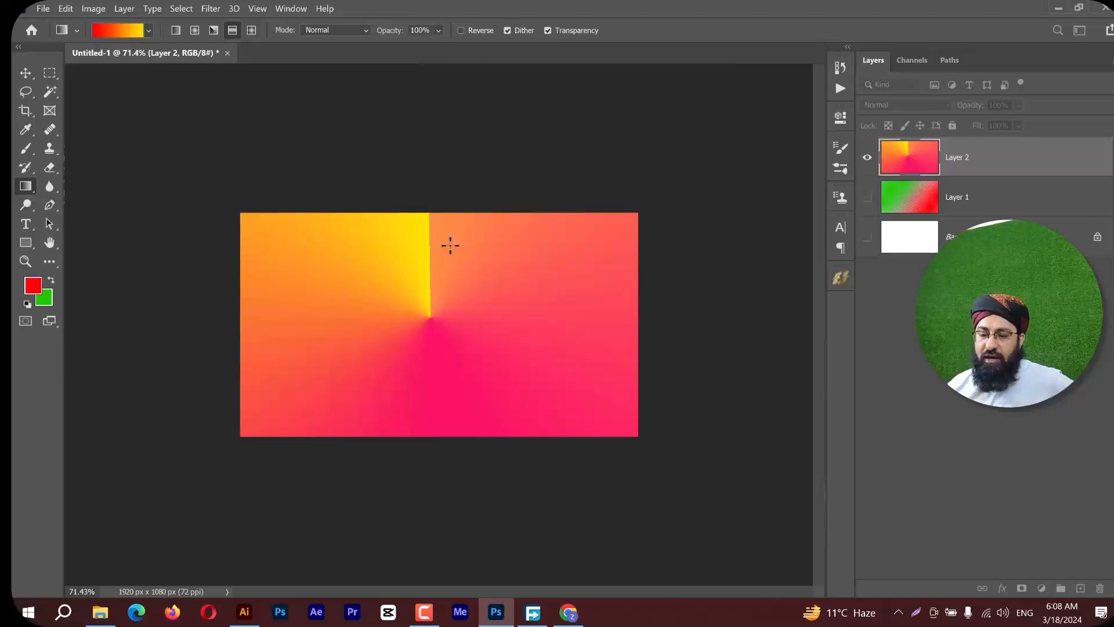
Draw the red-to-yellow gradient on Layer 2 over a short diagonal with the linear type, and then with the reflected type.
click(176, 31)
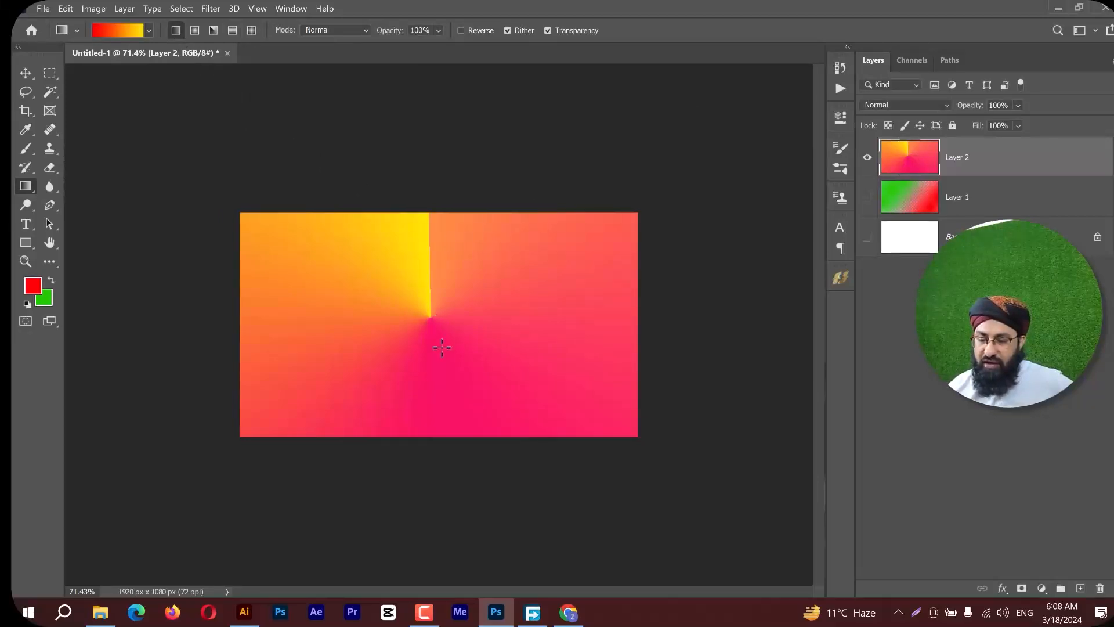
drag(413, 246, 446, 386)
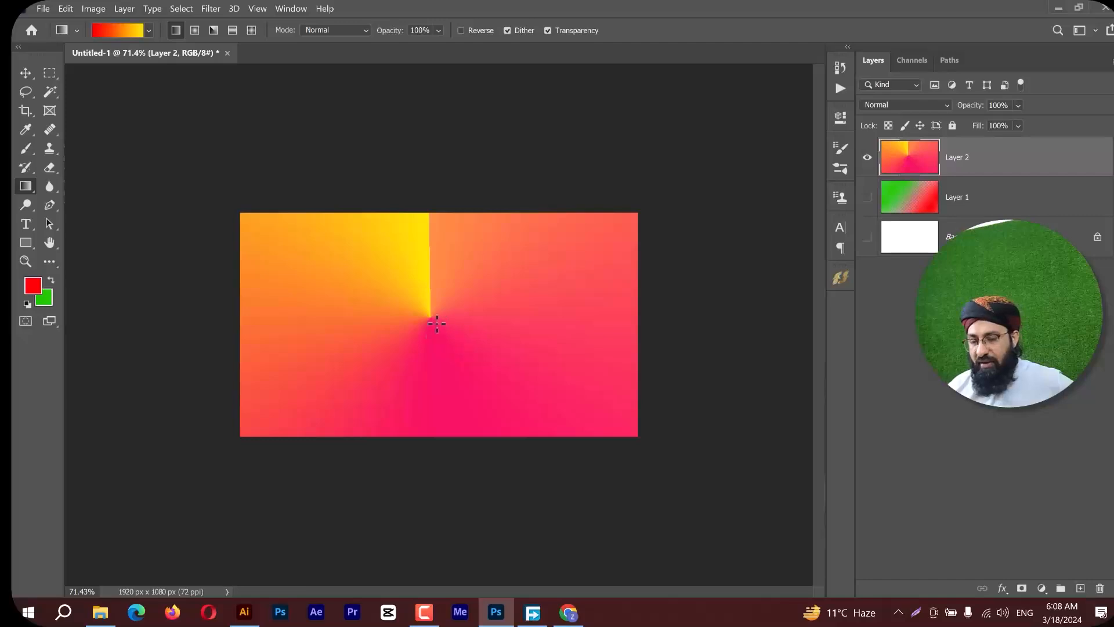
drag(430, 287, 445, 309)
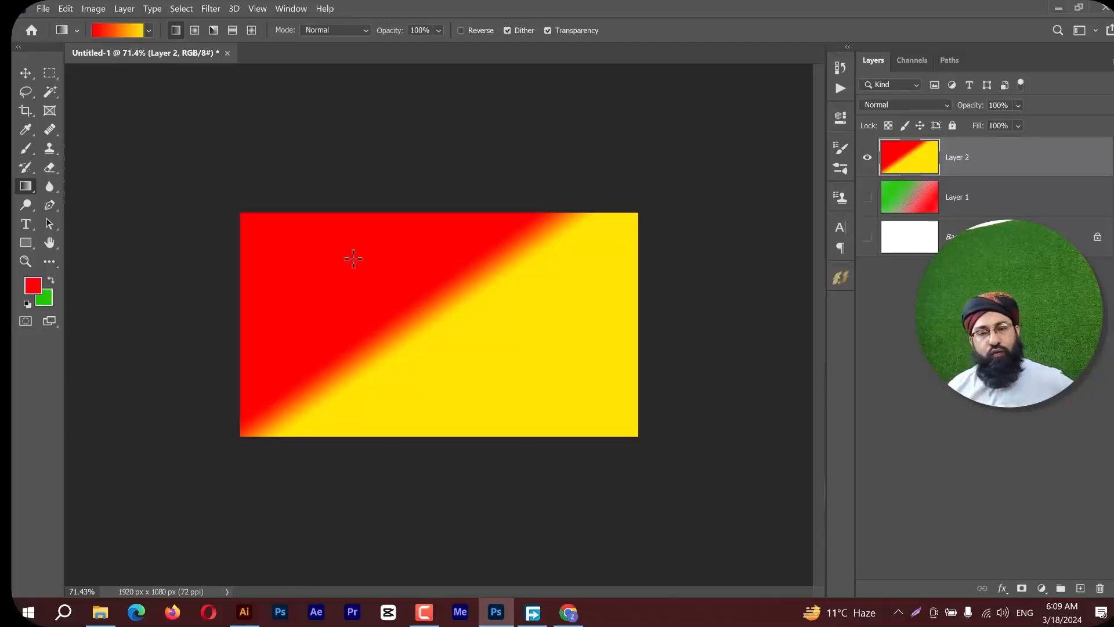
click(233, 30)
drag(366, 281, 410, 329)
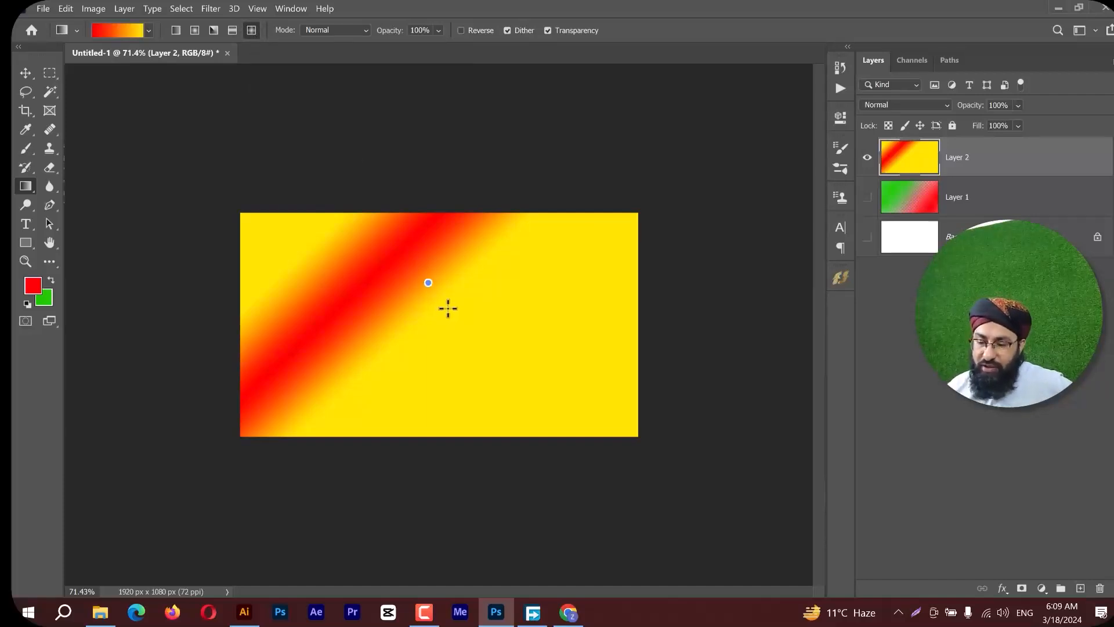
Draw several small diamond gradients at different spots on Layer 2.
key(ctrl+z)
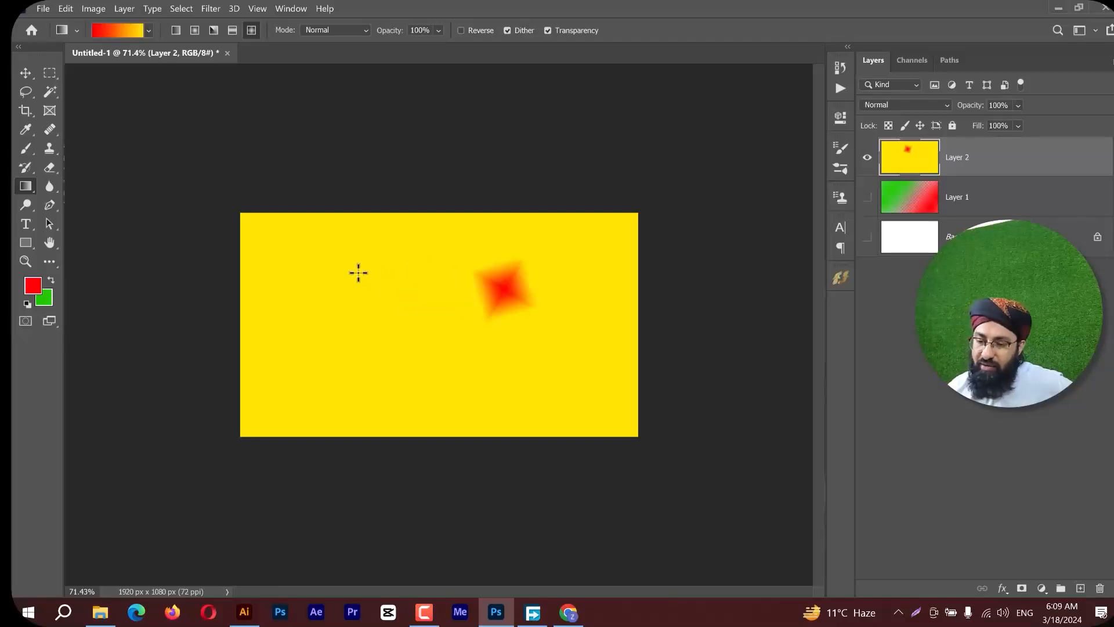
drag(358, 274, 407, 309)
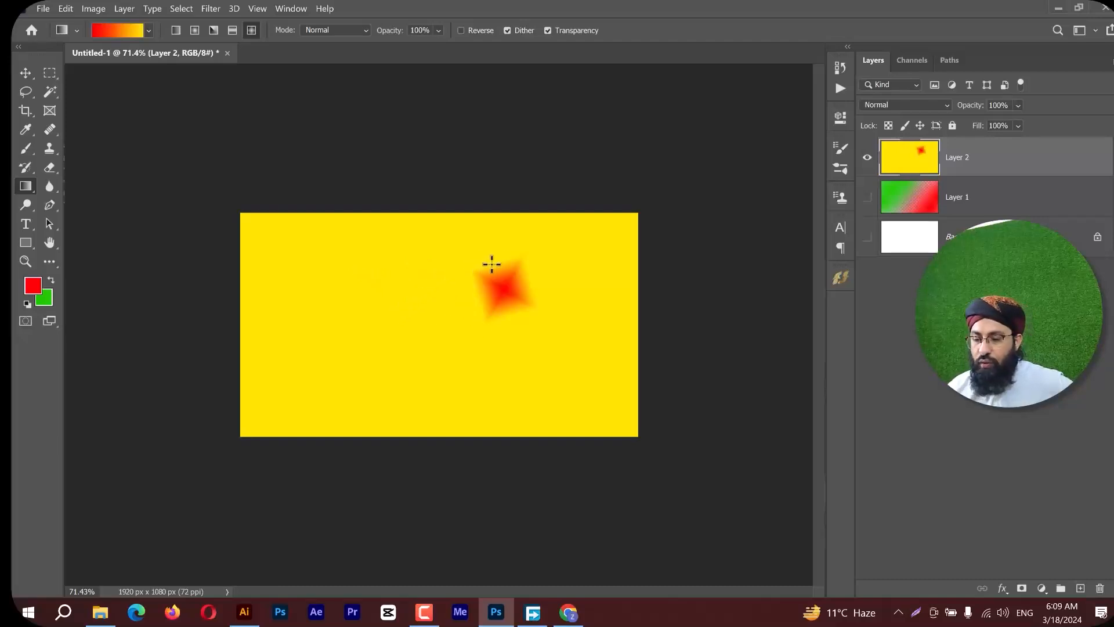
drag(527, 263, 446, 333)
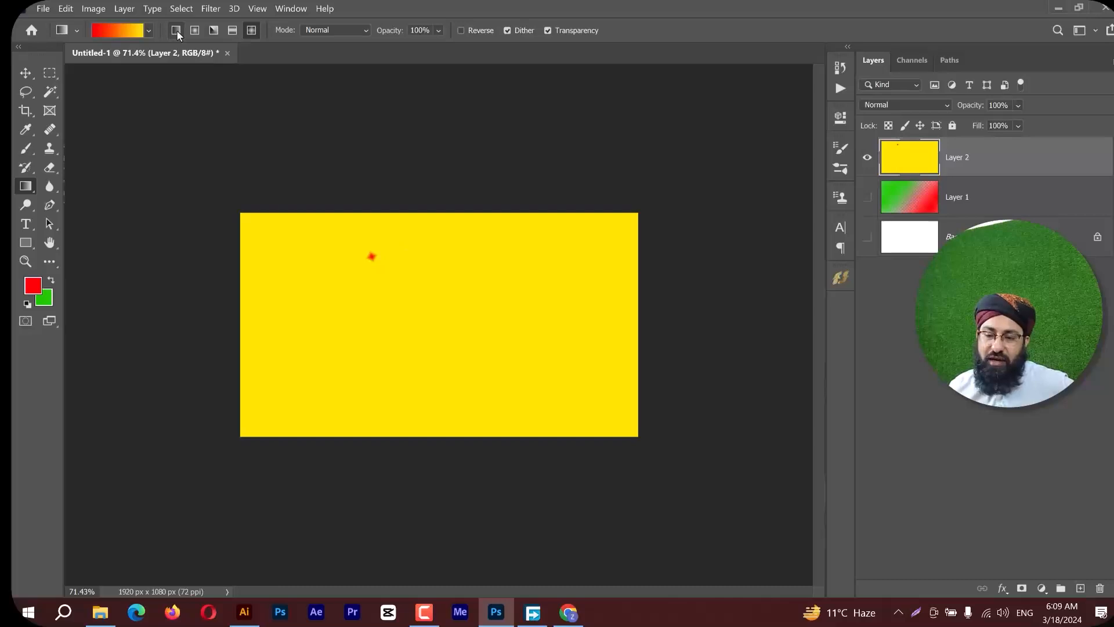
Draw a radial gradient from the centre of Layer 2, then reverse its colours and redraw it from the centre past the right edge.
click(195, 30)
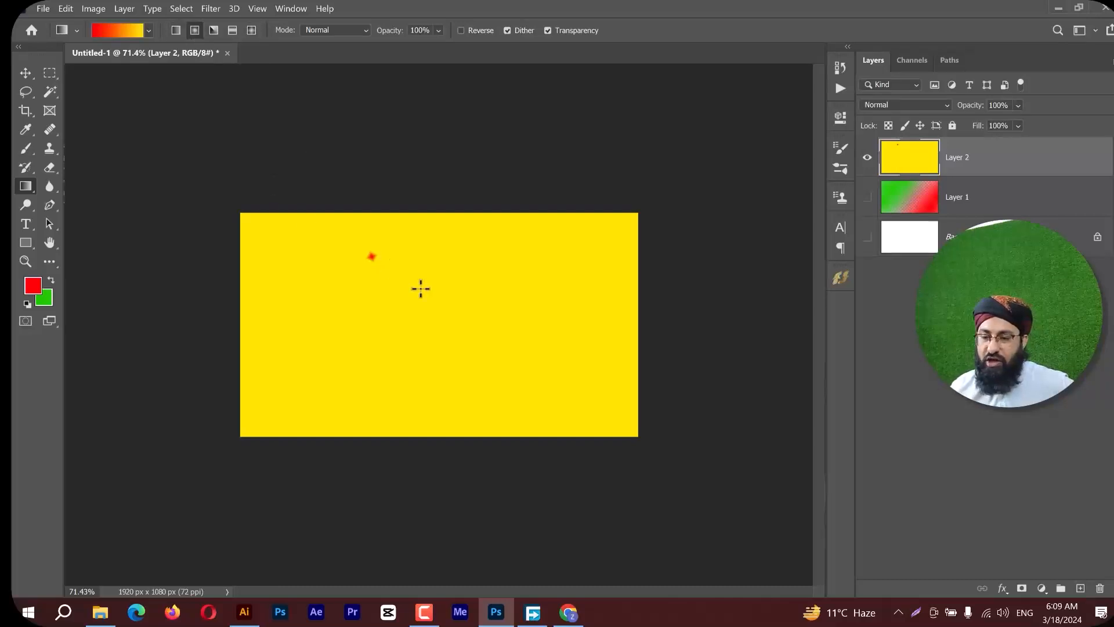
drag(428, 319, 515, 322)
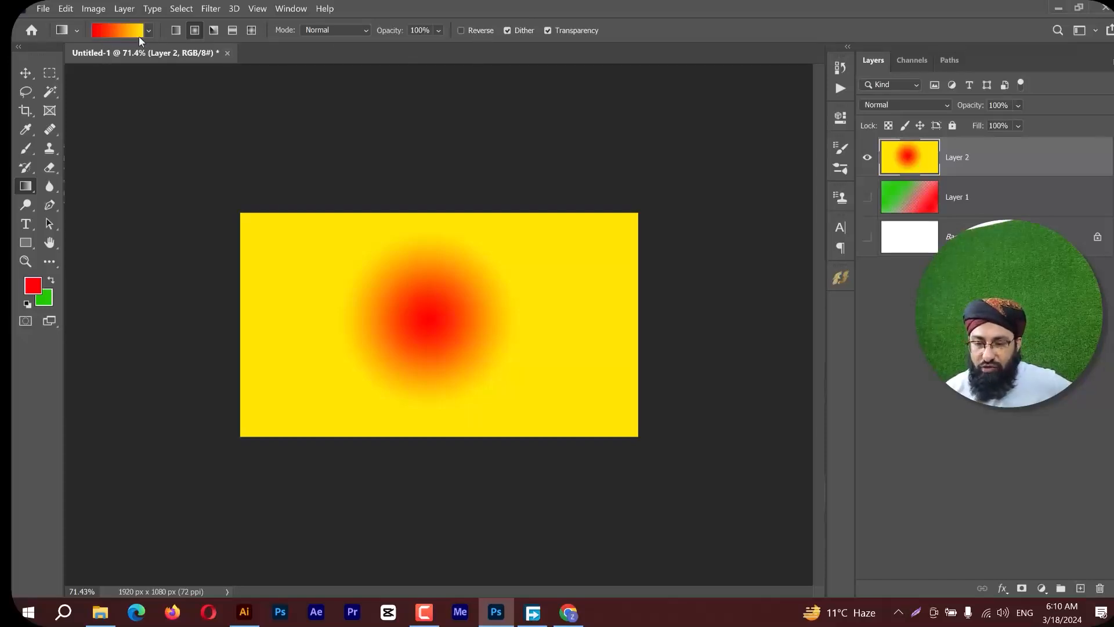
click(475, 31)
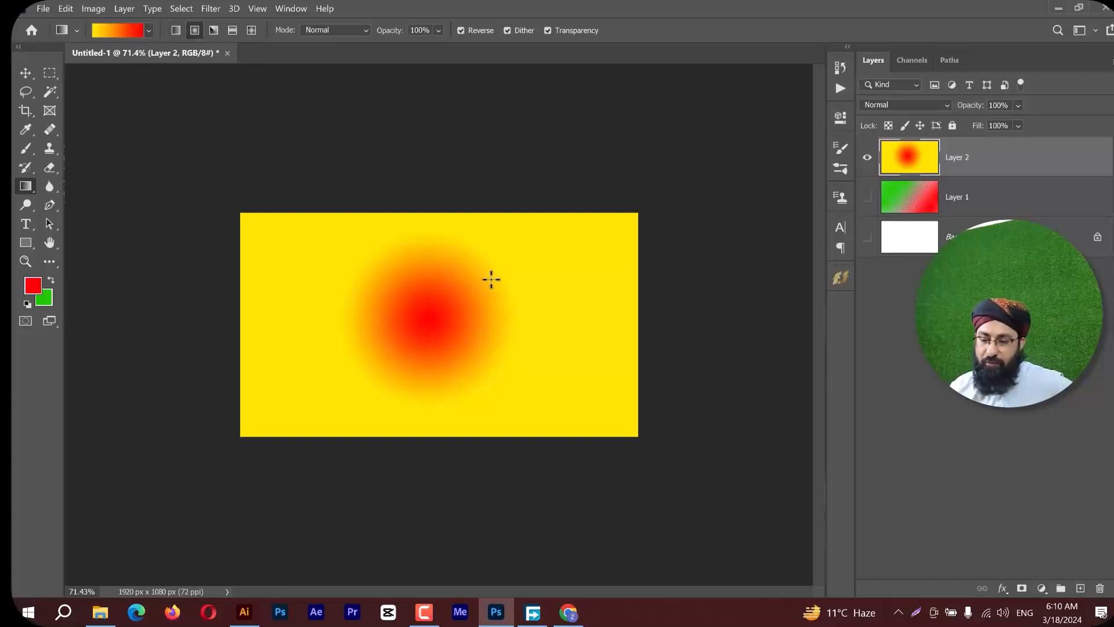
drag(444, 306, 546, 314)
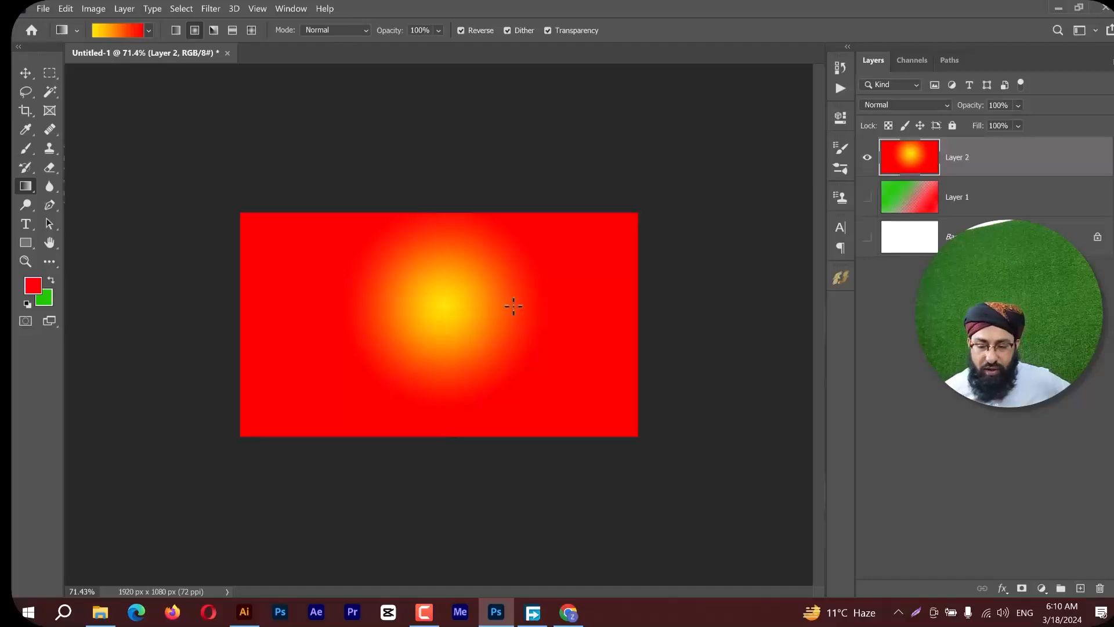
drag(438, 322, 691, 325)
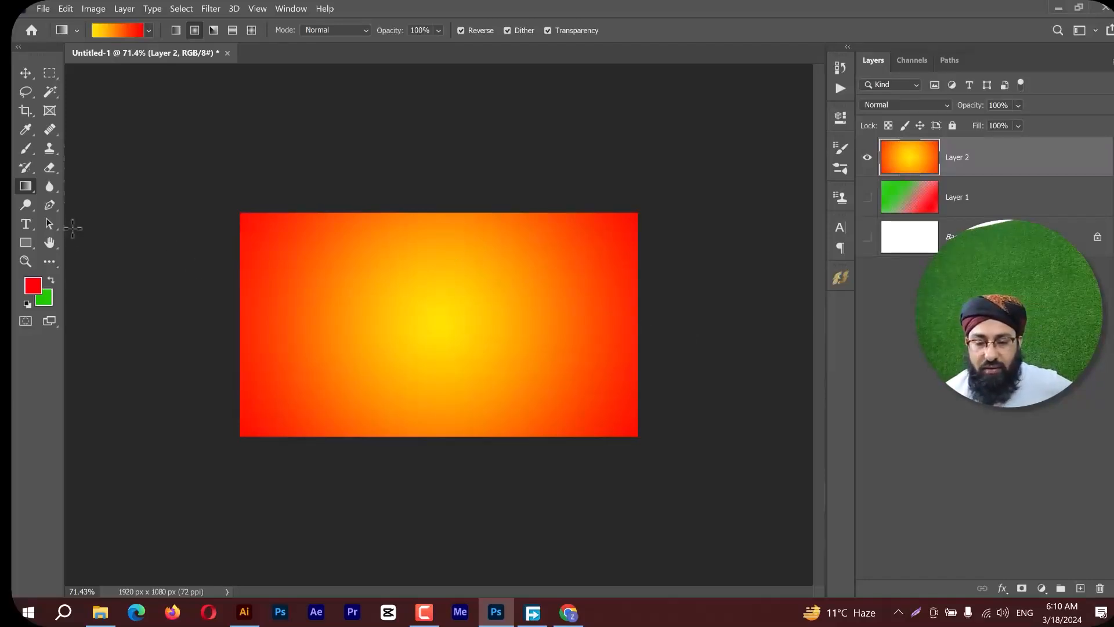
Activate the Blur Tool after viewing the tools grouped with it.
click(52, 189)
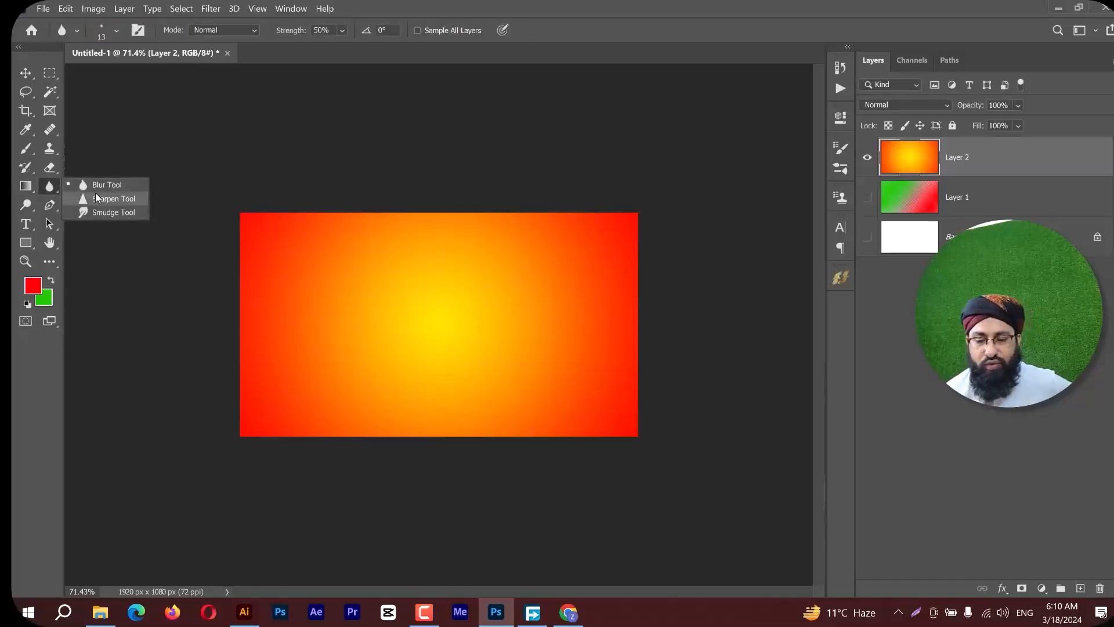
click(55, 190)
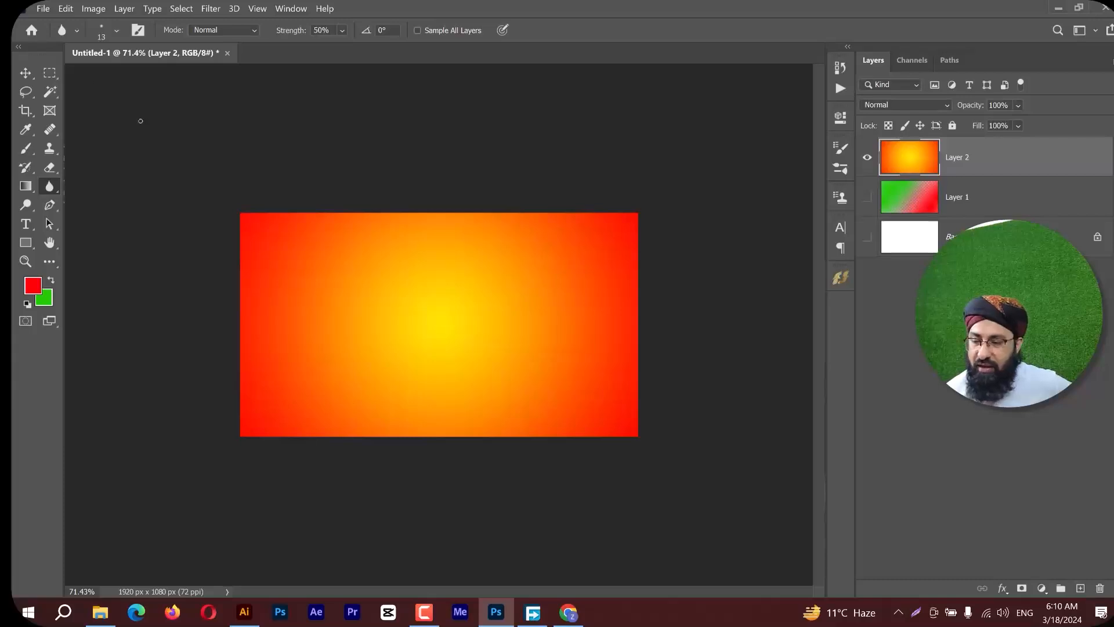
click(43, 8)
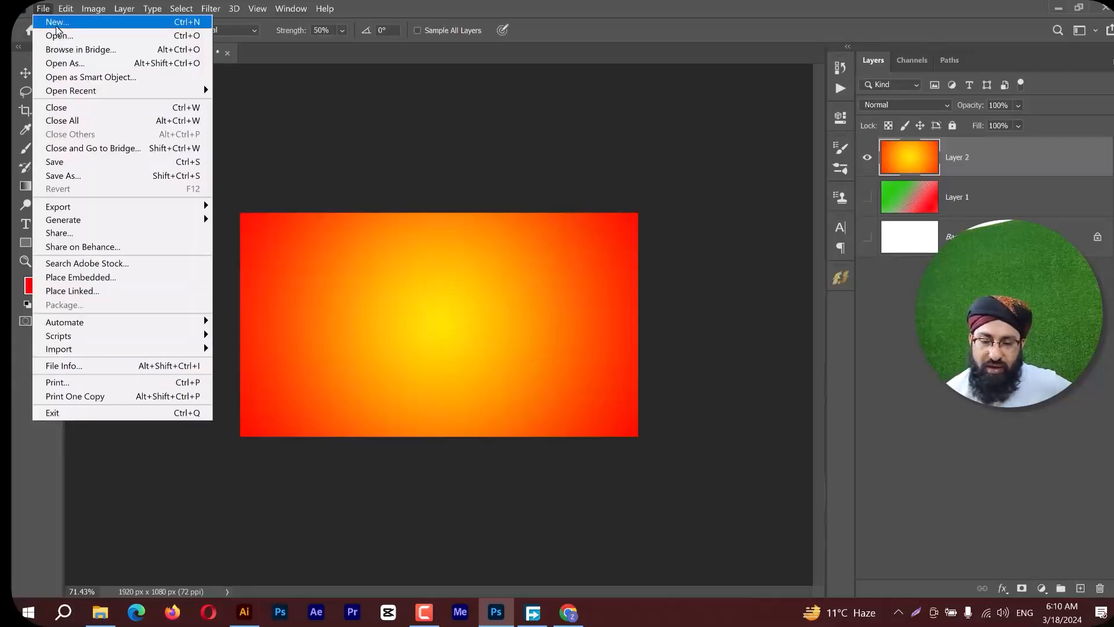
click(127, 514)
Switch to File Explorer and open the "pictures for class" folder inside "Batch 1 gfx" on Local Disk (D:).
mouse_move(103, 616)
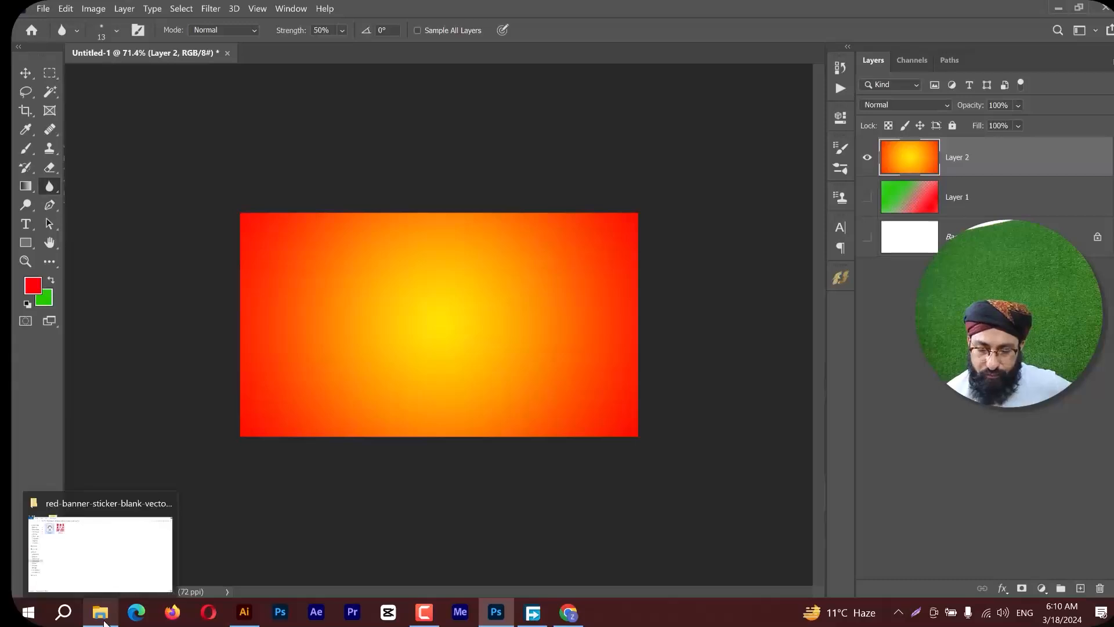
click(131, 525)
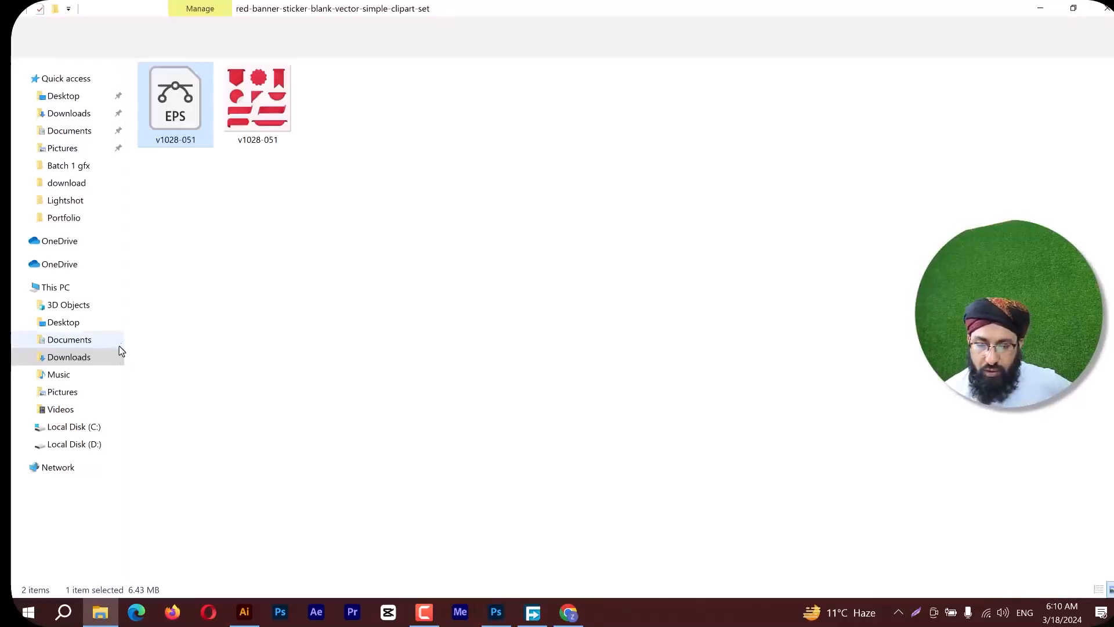
click(92, 445)
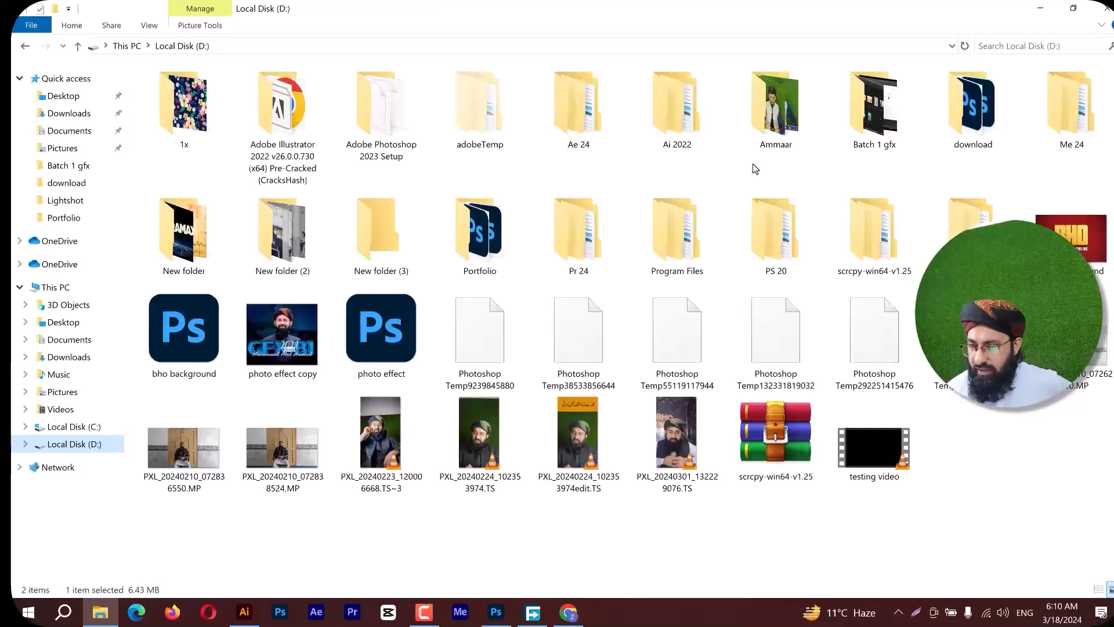
click(883, 115)
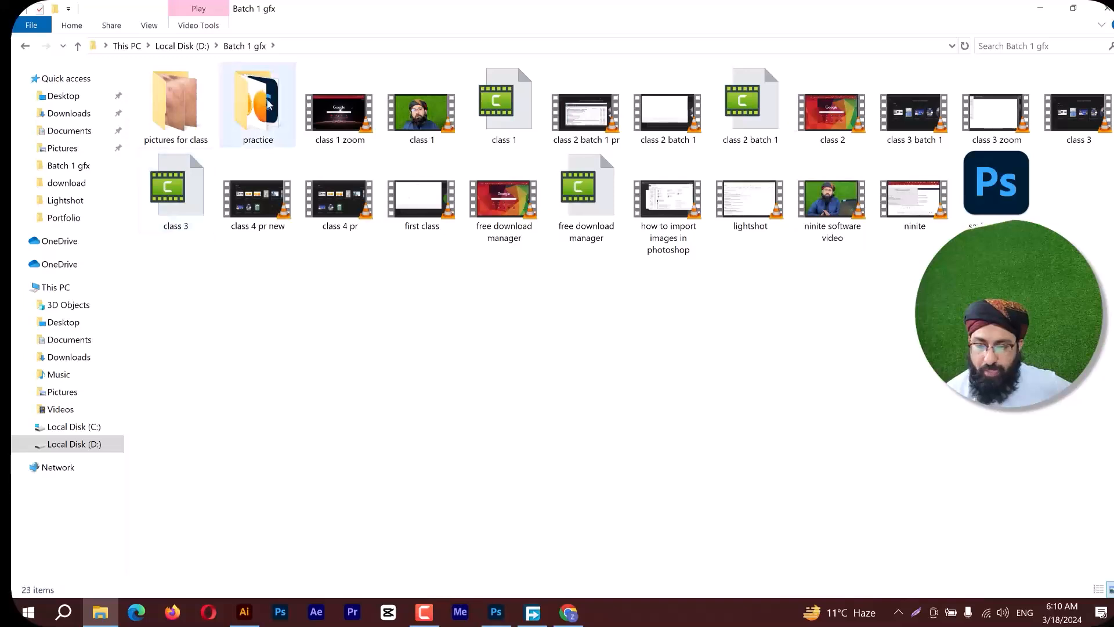
double_click(252, 104)
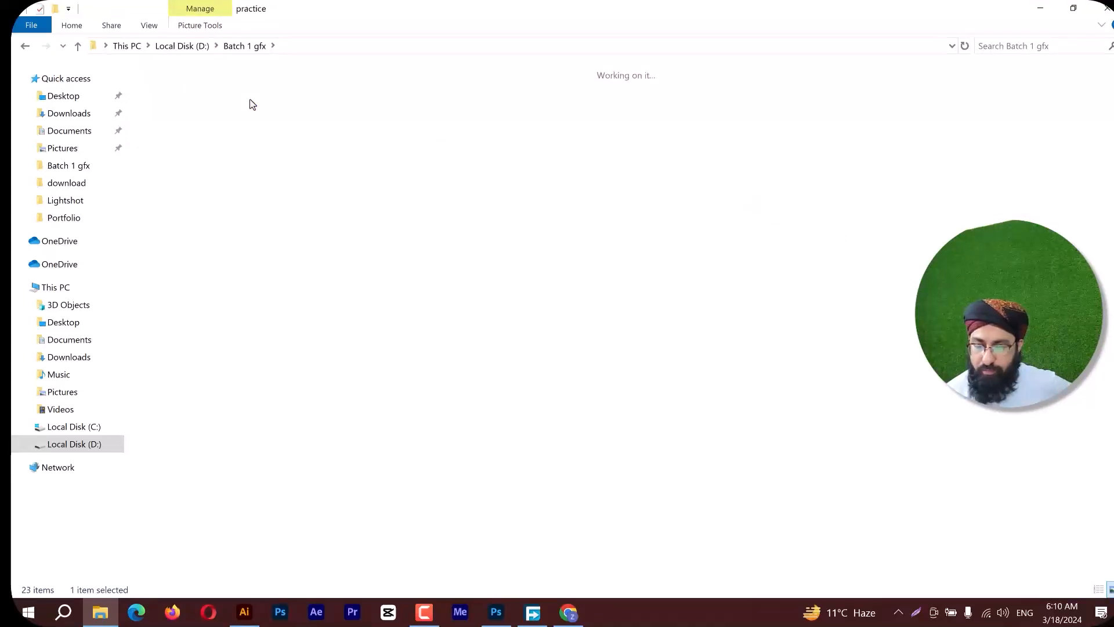
click(78, 46)
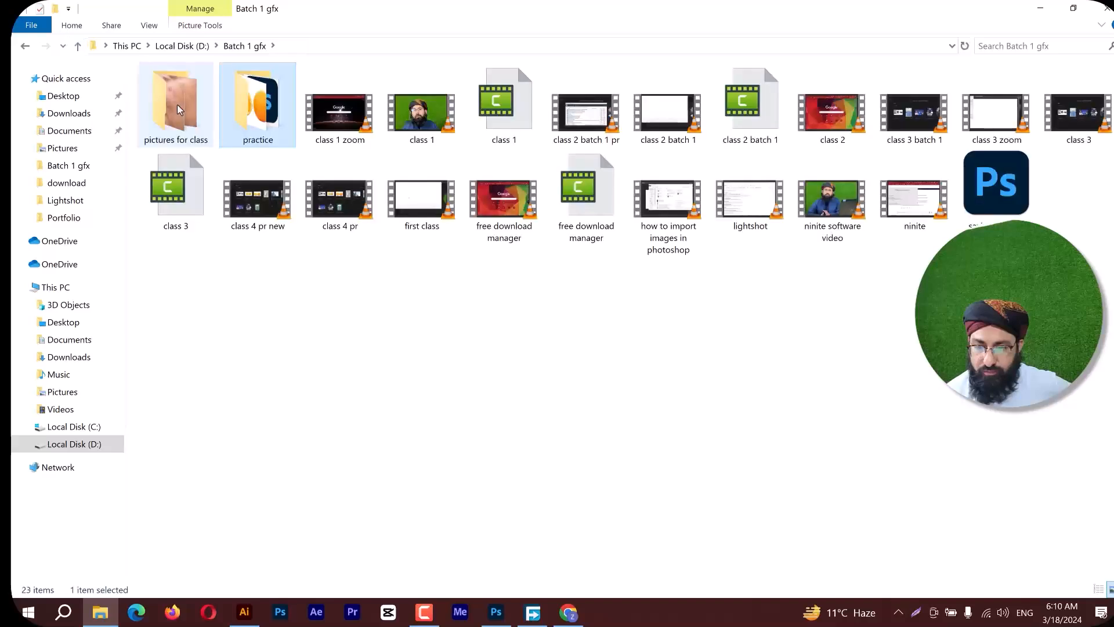
double_click(177, 108)
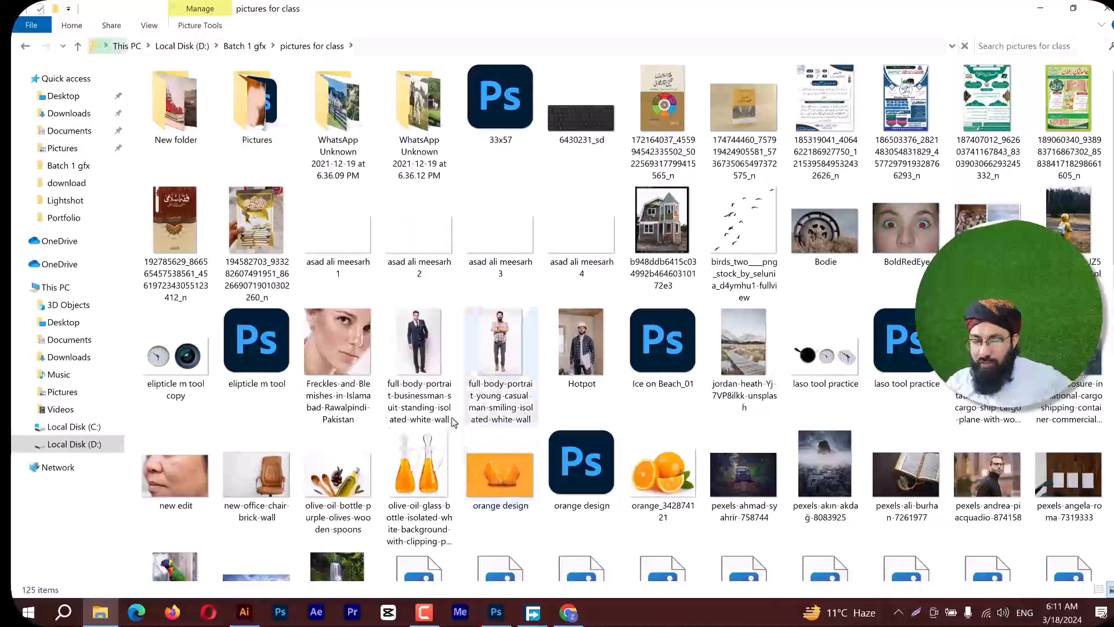
Open the parrot photo pexels-anthony-133396 from the folder as a separate document in Photoshop.
scroll(441, 423, down, 5)
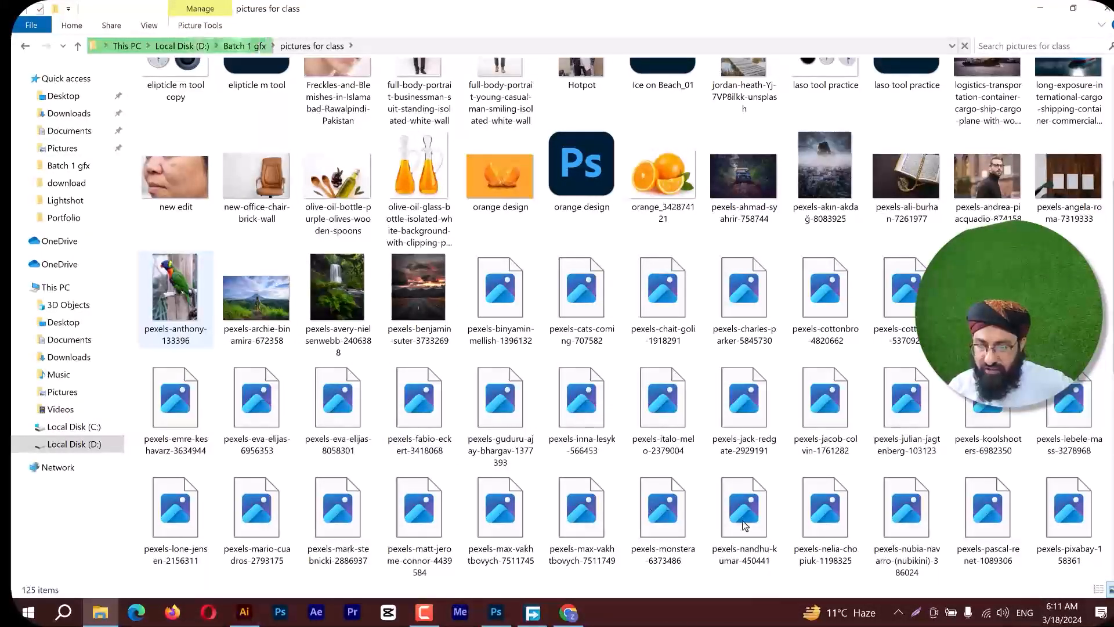
click(167, 294)
drag(200, 301, 498, 614)
drag(439, 374, 448, 326)
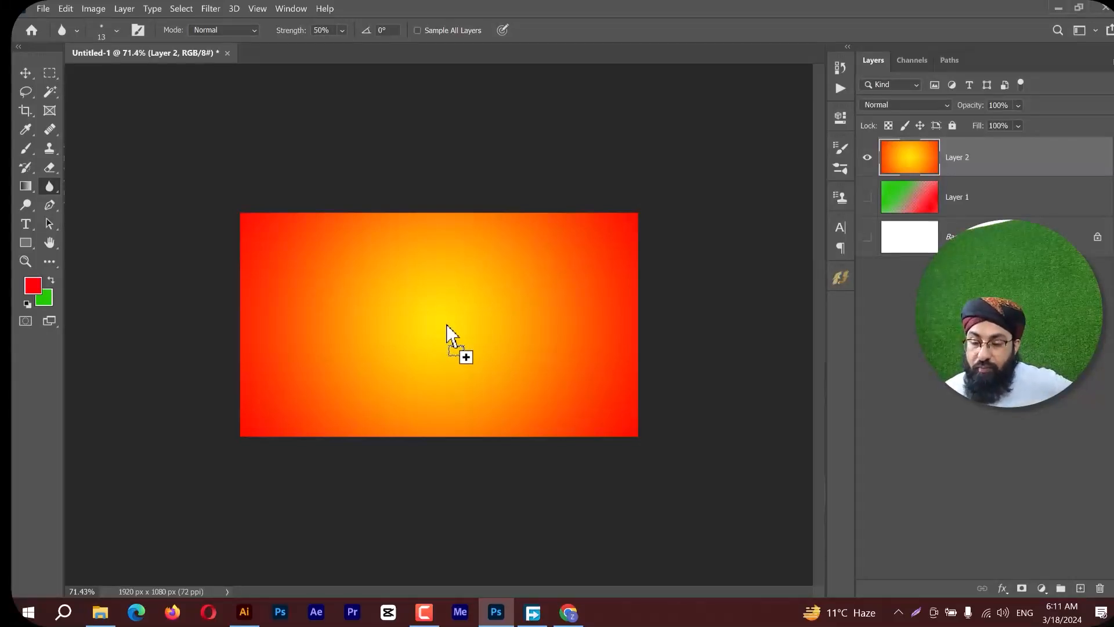
drag(447, 325, 381, 115)
drag(373, 62, 367, 55)
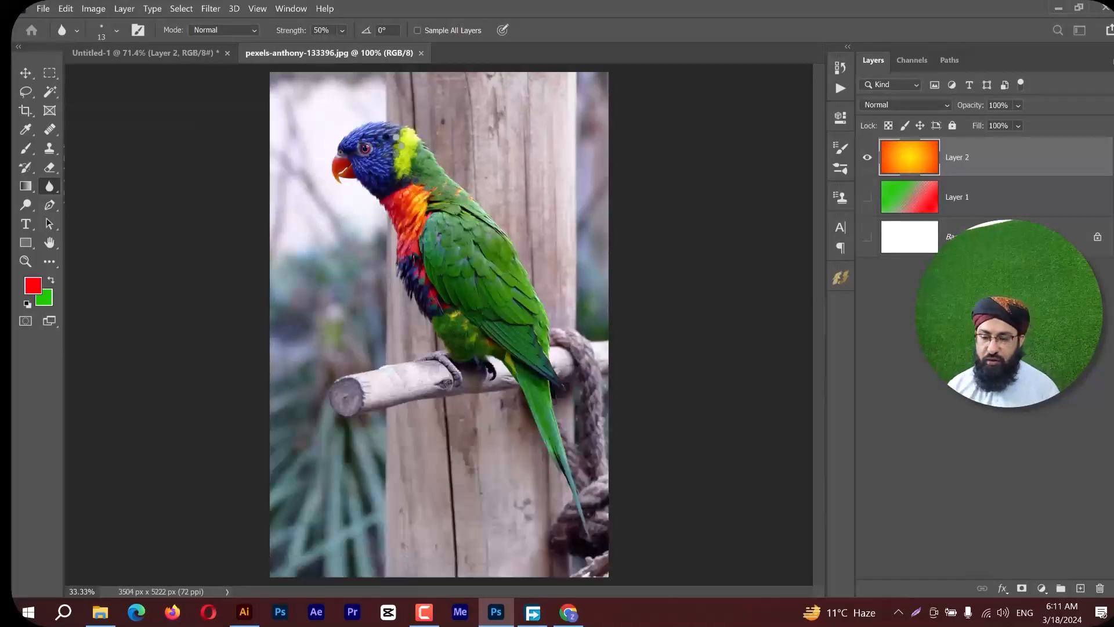
Set up the Blur Tool with a 200 px brush for work on the parrot's head at 200% zoom.
scroll(387, 141, up, 6)
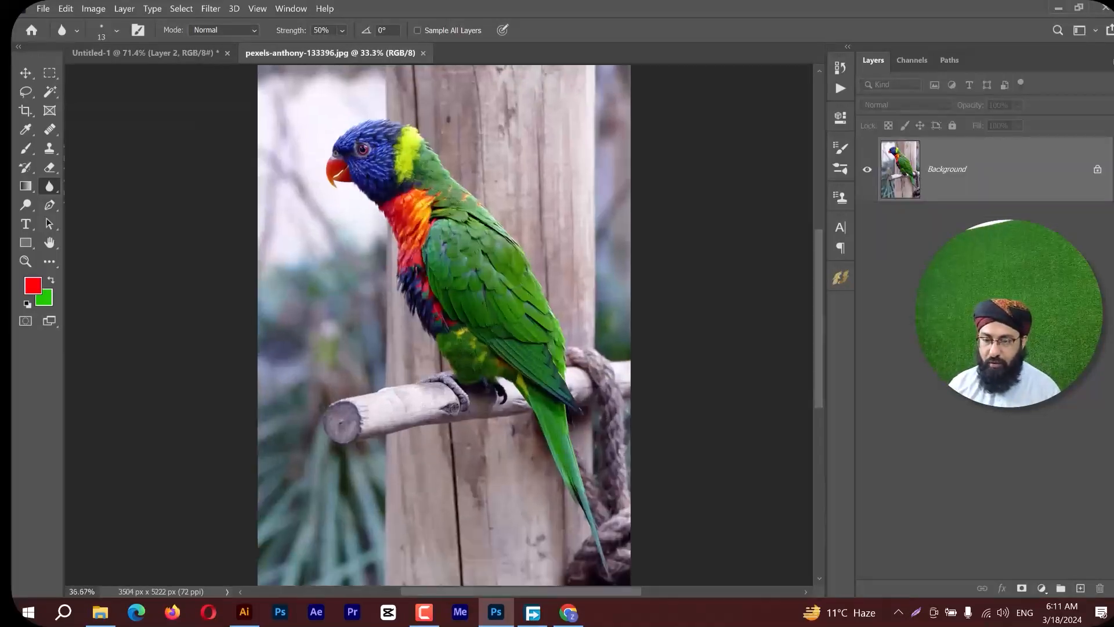
scroll(383, 154, up, 2)
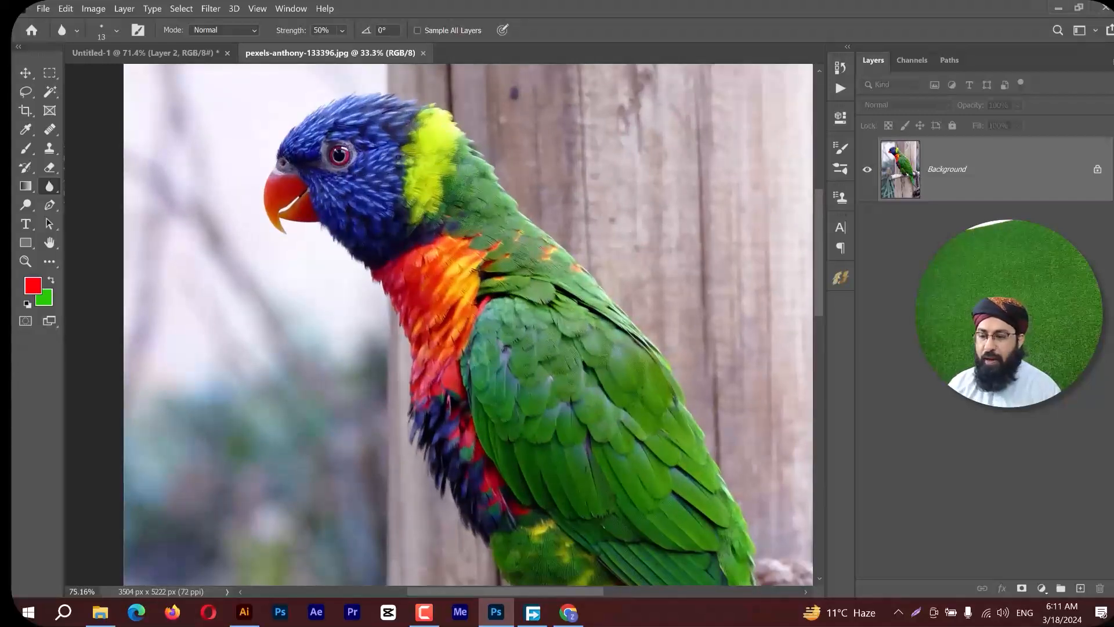
scroll(400, 157, up, 2)
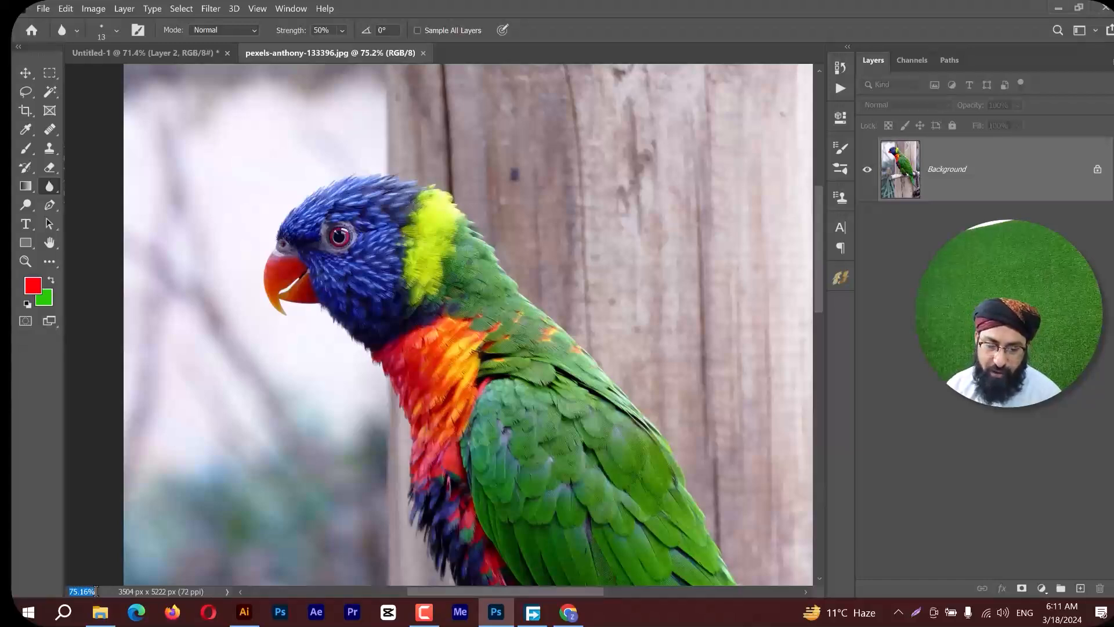
click(25, 262)
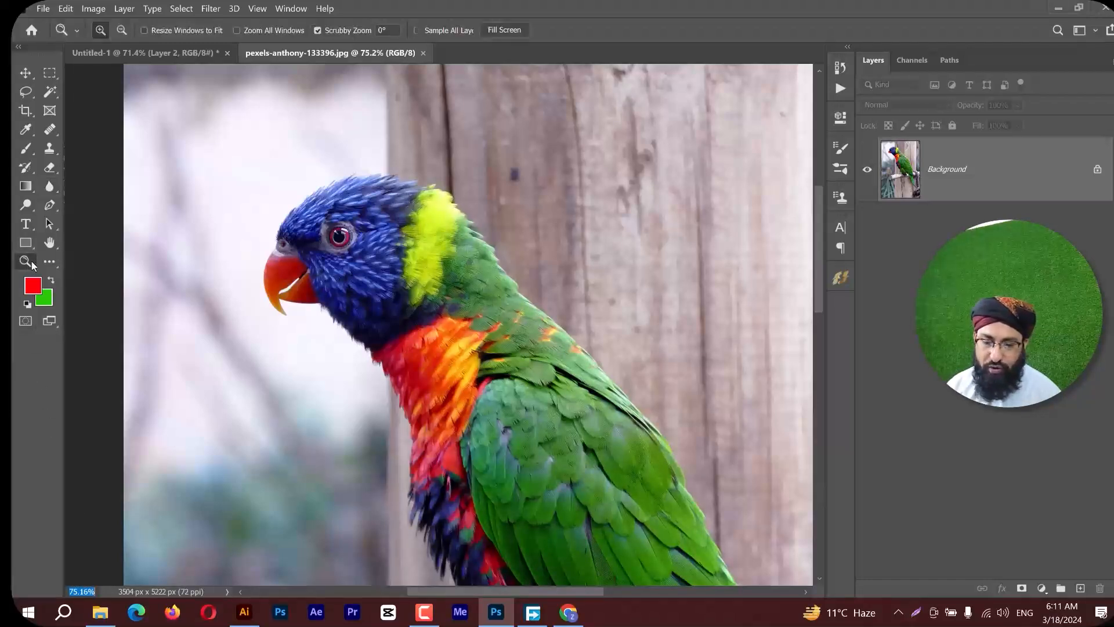
right_click(317, 236)
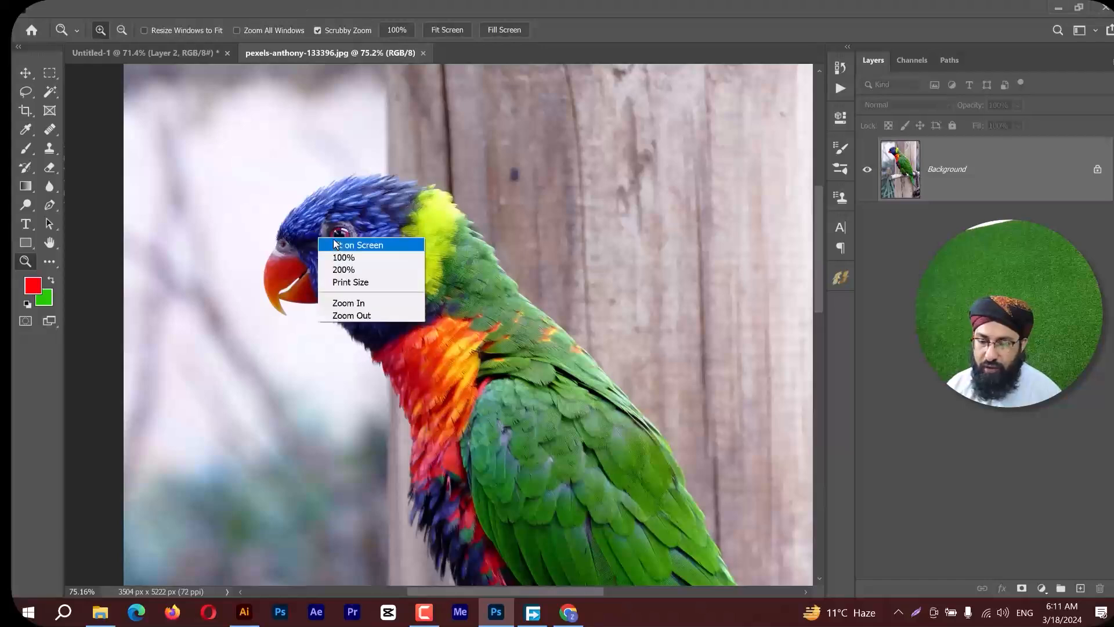
click(344, 254)
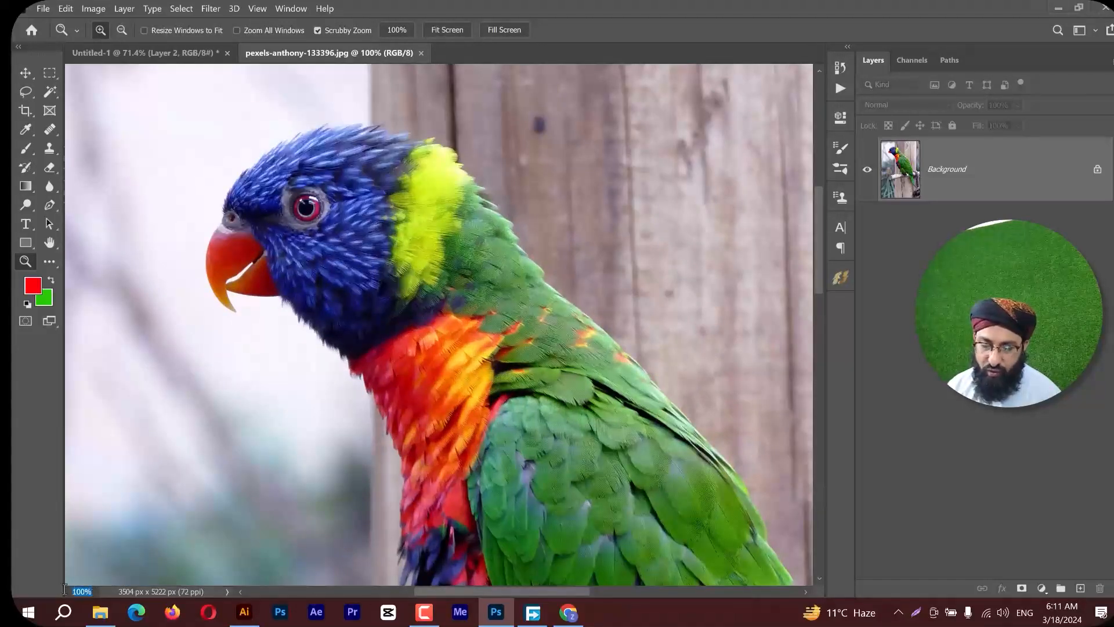
click(360, 191)
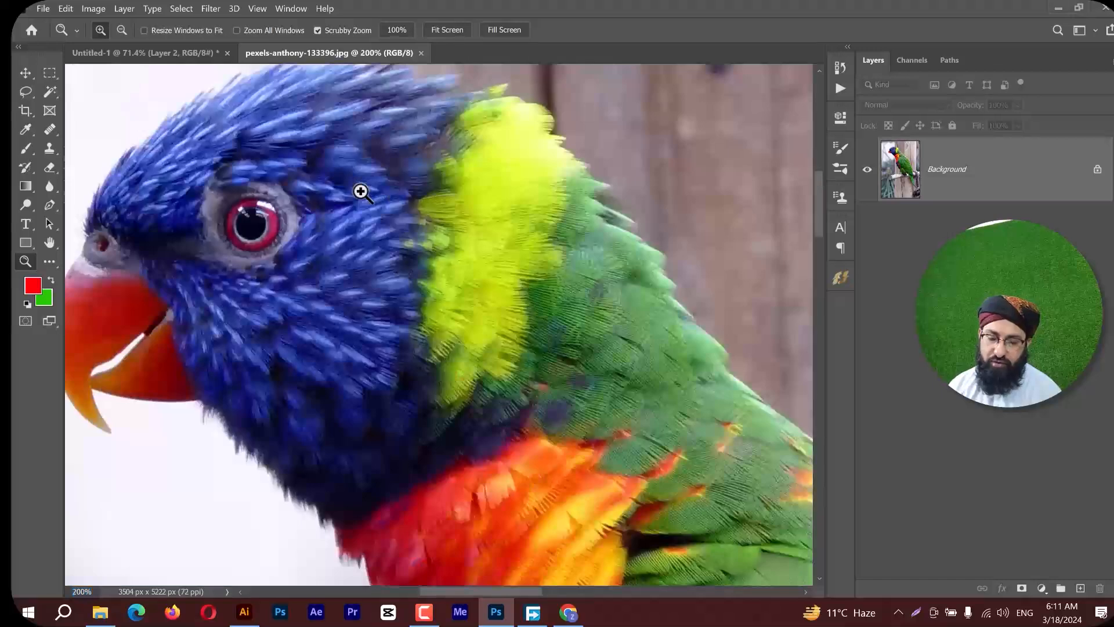
drag(331, 278, 410, 299)
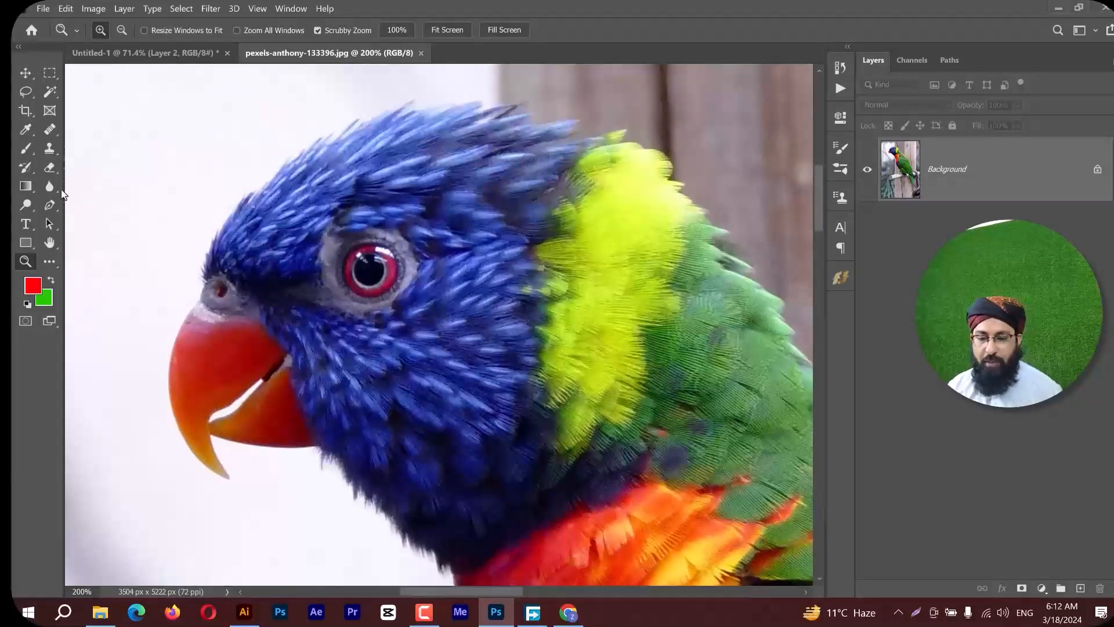
right_click(52, 185)
click(116, 182)
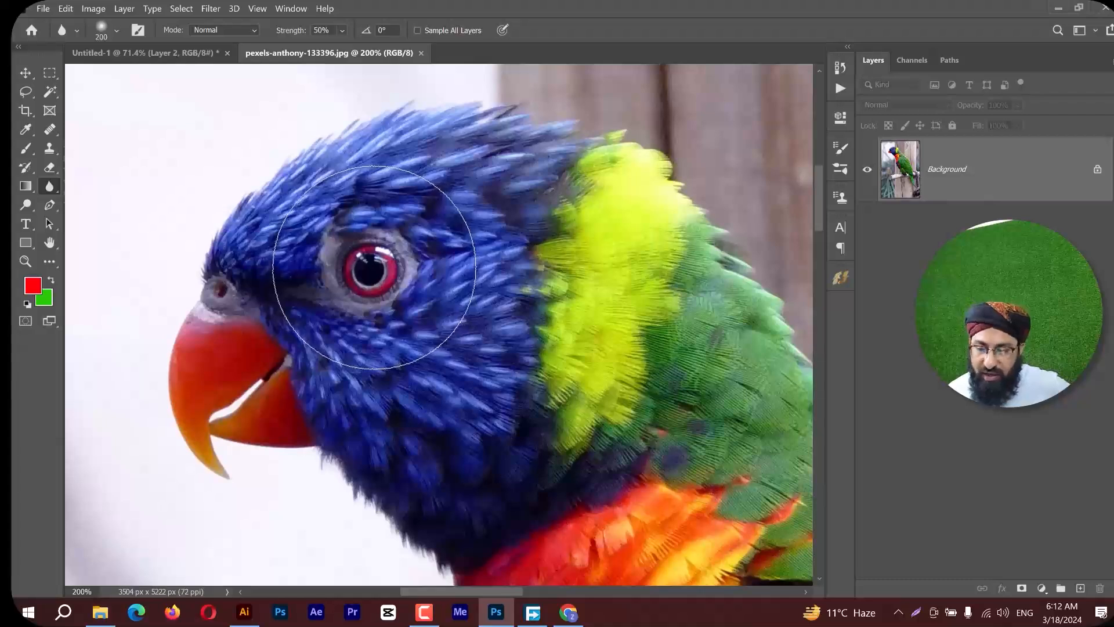
Duplicate the Background layer twice and delete the second copy.
drag(1031, 197, 1081, 589)
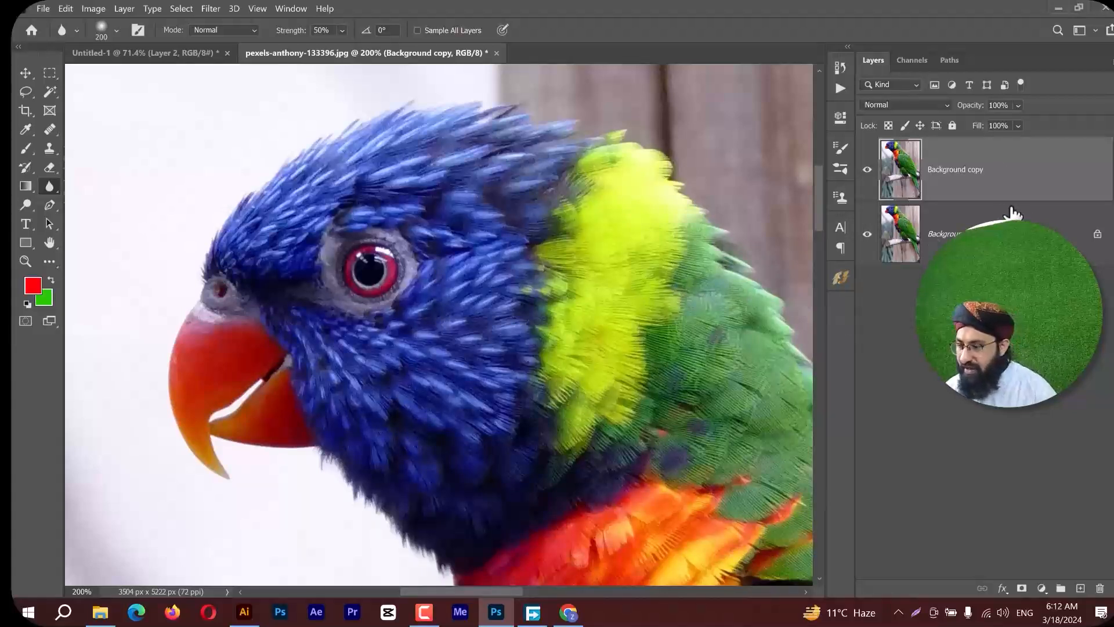
key(ctrl+j)
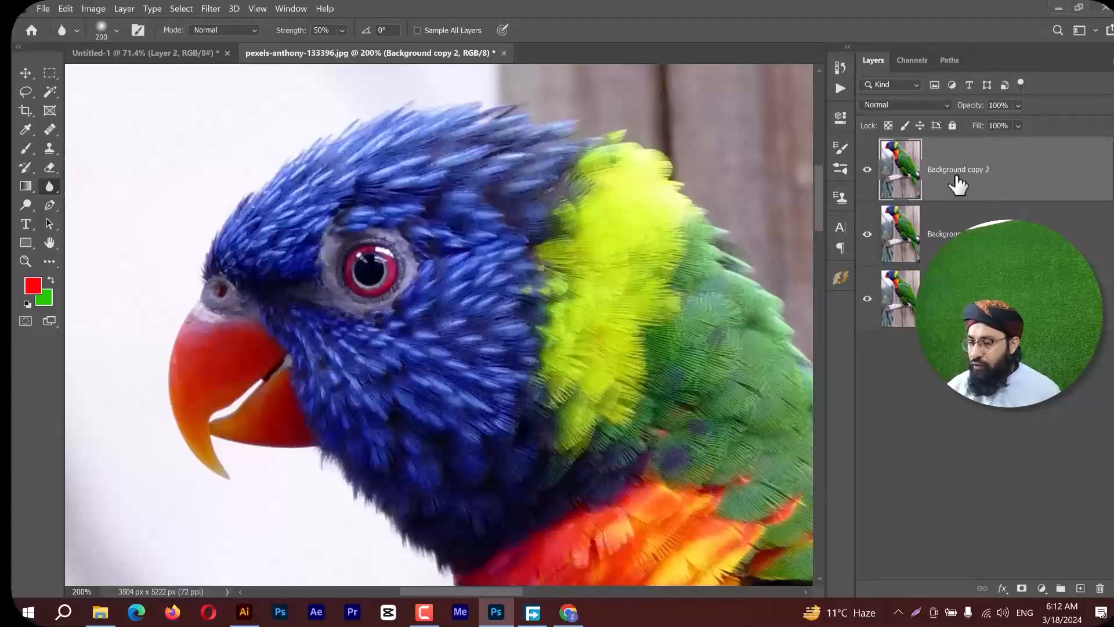
key(Delete)
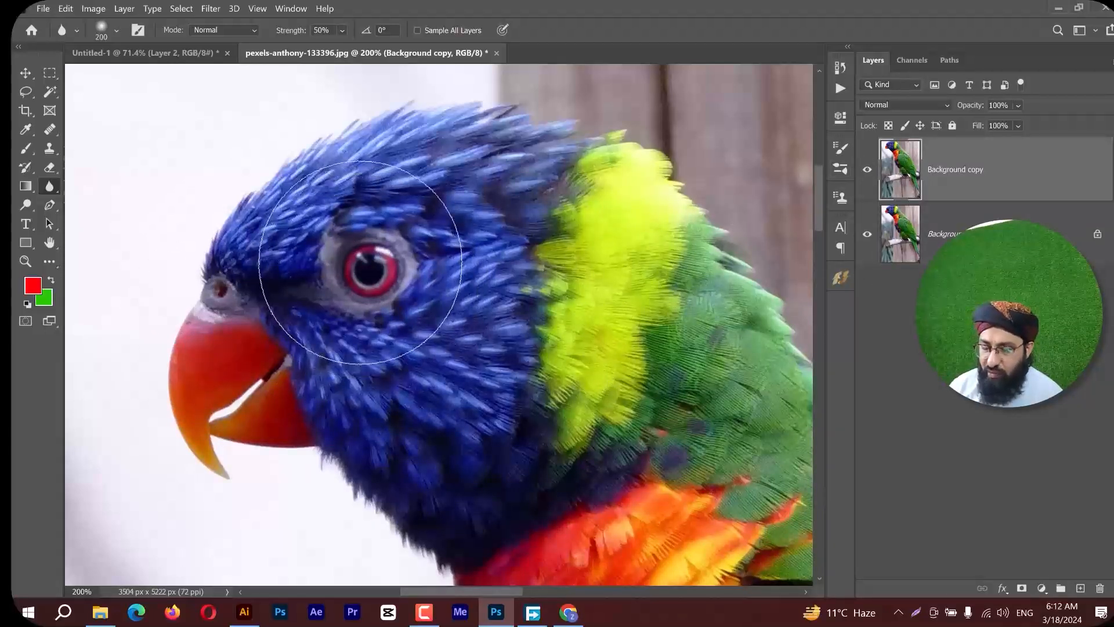
Hide the Background copy layer to show the original underneath, then delete the copy.
click(867, 170)
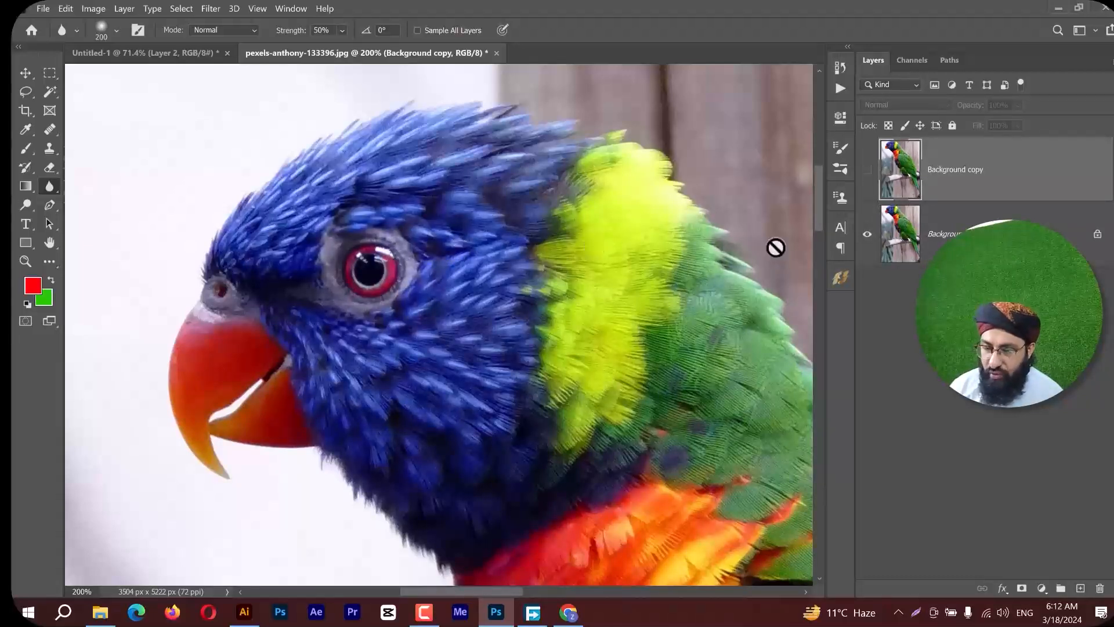
click(886, 249)
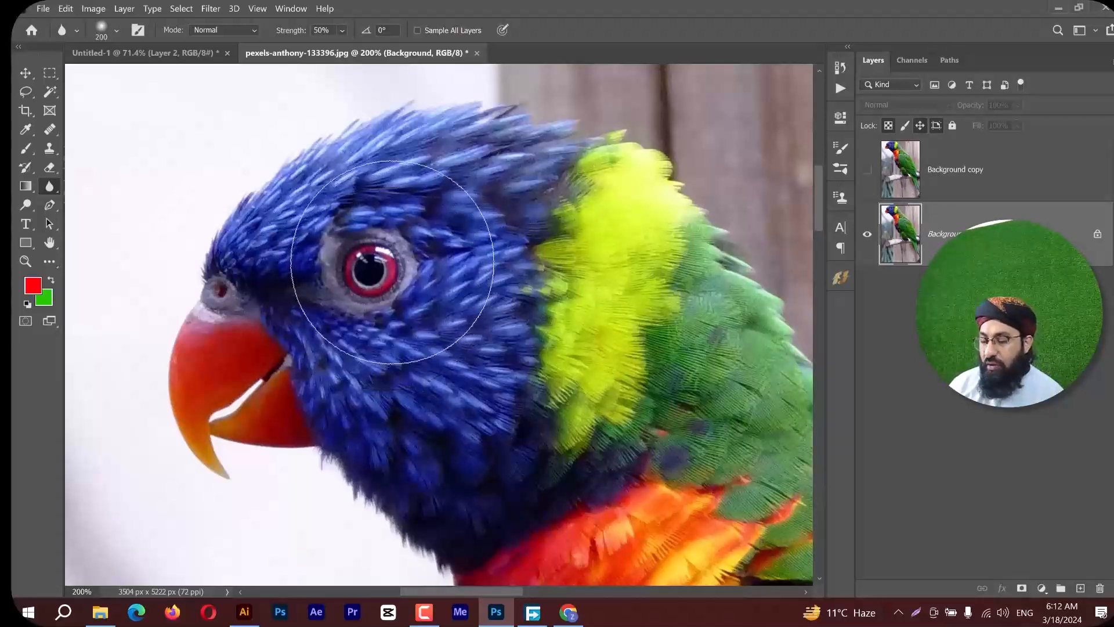
click(869, 170)
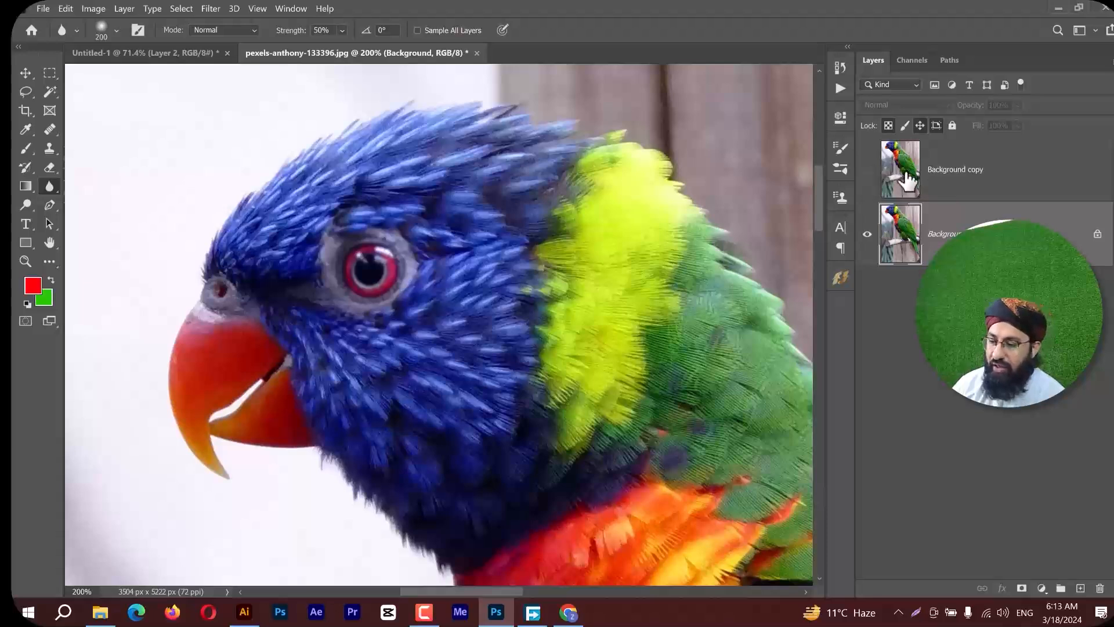
click(923, 180)
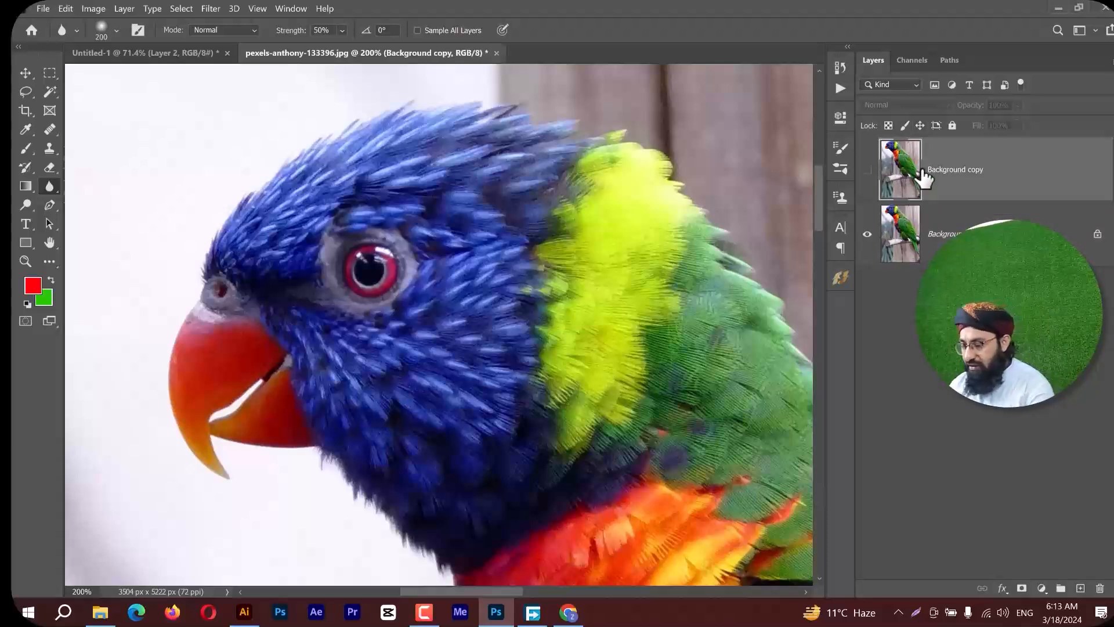
key(Delete)
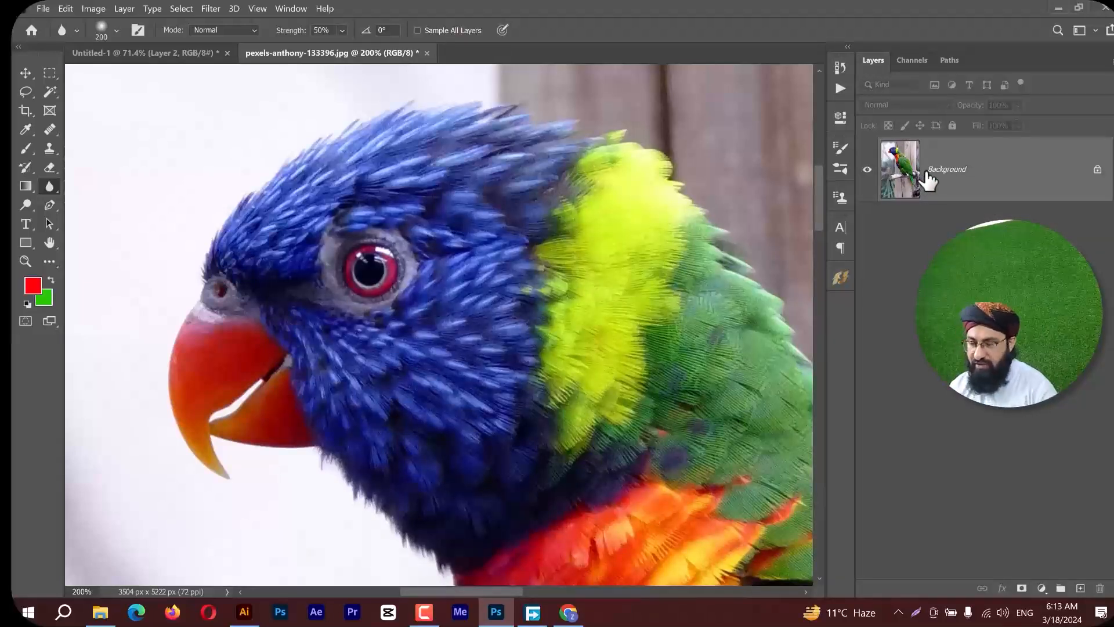
Duplicate the Background layer and activate the Sharpen Tool at 100% strength.
key(ctrl+j)
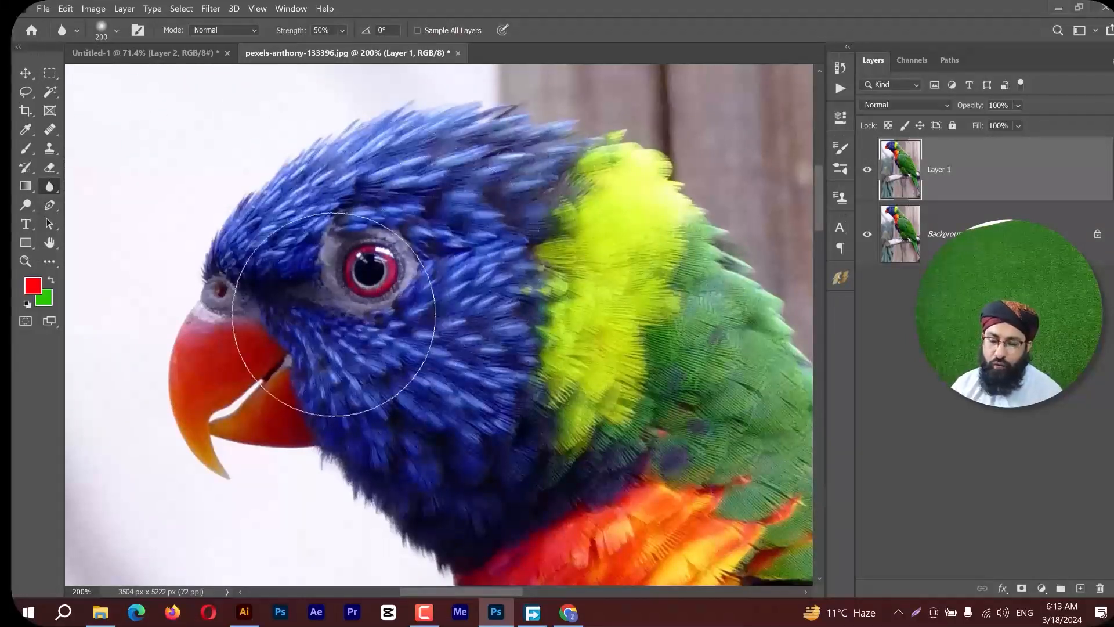
right_click(51, 189)
click(87, 199)
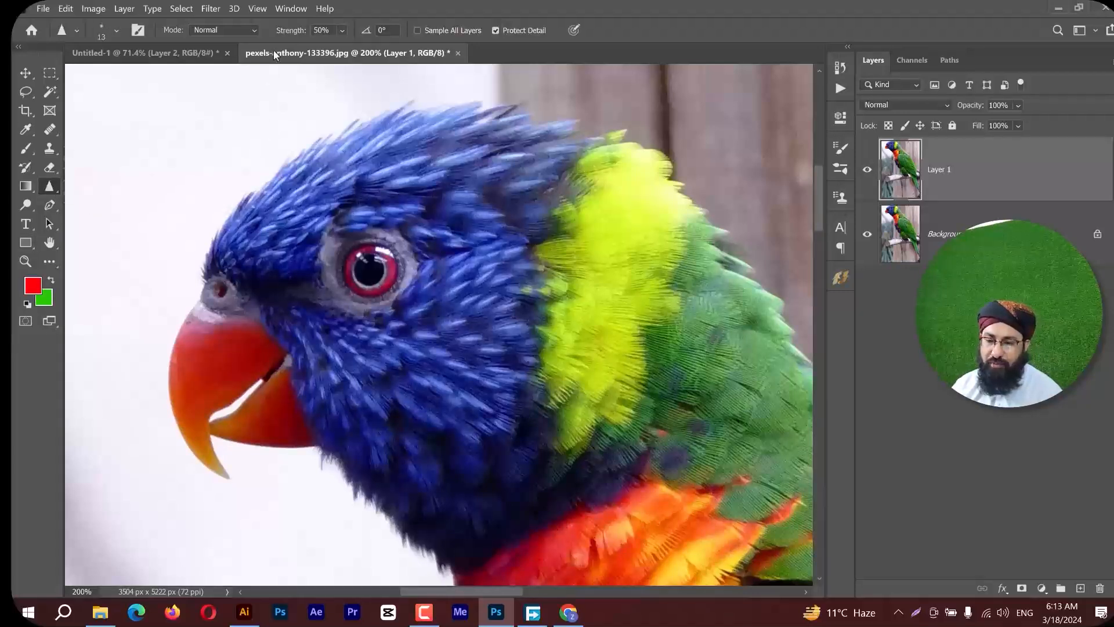
drag(297, 33, 517, 20)
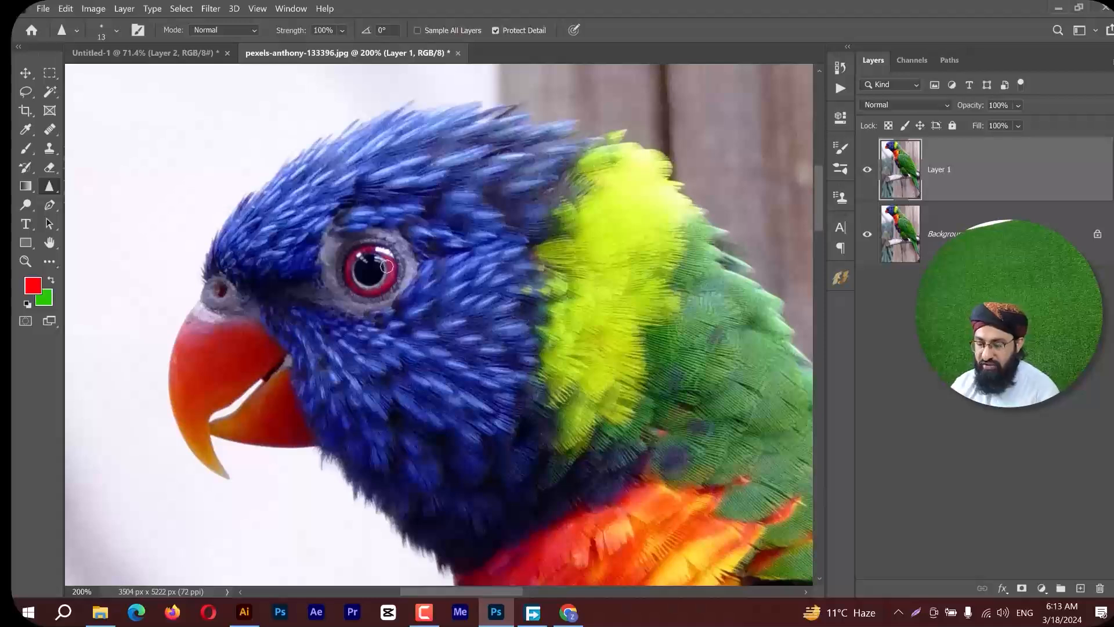
Enlarge the Sharpen Tool brush to 150 px and sharpen the parrot's eye, head feathers and beak on Layer 1.
drag(381, 268, 383, 270)
key(bracketright)
key(bracketright)
key(bracketright)
key(bracketright)
key(bracketright)
key(bracketright)
key(bracketright)
key(bracketright)
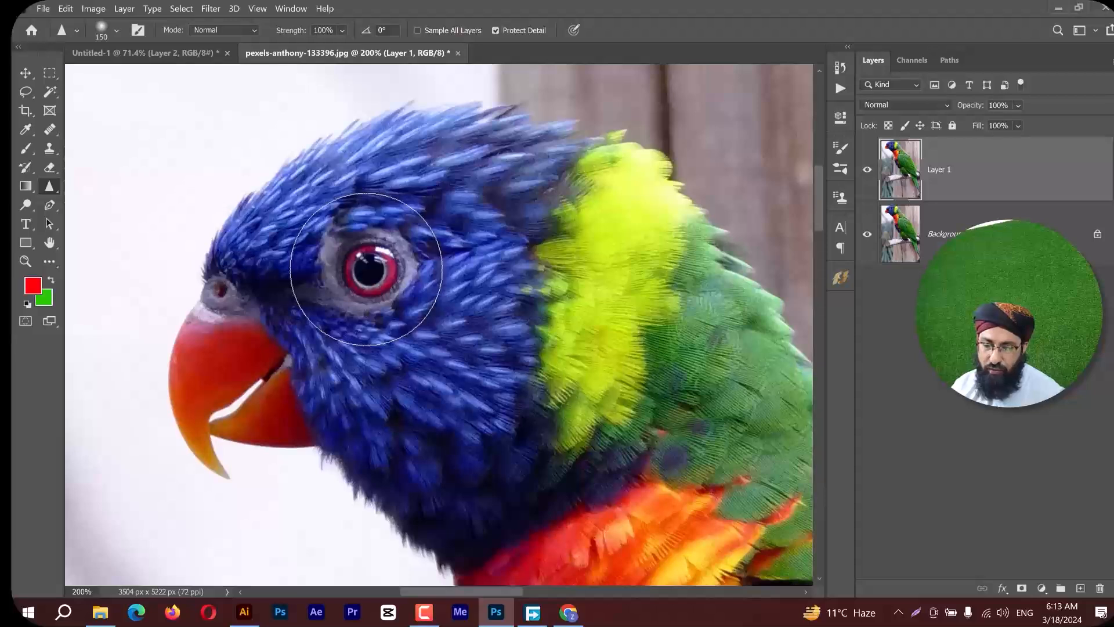
mouse_move(367, 269)
mouse_down()
mouse_move(392, 261)
mouse_move(365, 282)
mouse_move(341, 280)
mouse_move(347, 261)
mouse_move(531, 191)
mouse_move(368, 189)
mouse_move(287, 200)
mouse_move(243, 222)
mouse_move(306, 174)
mouse_move(423, 125)
mouse_move(514, 117)
mouse_move(608, 146)
mouse_move(495, 106)
mouse_move(391, 107)
mouse_move(379, 125)
mouse_move(549, 120)
mouse_move(305, 146)
mouse_move(276, 174)
mouse_move(389, 125)
mouse_move(250, 221)
mouse_move(280, 168)
mouse_move(227, 226)
mouse_move(213, 320)
mouse_move(257, 329)
mouse_move(416, 552)
mouse_move(369, 520)
mouse_move(353, 485)
mouse_move(405, 556)
mouse_move(339, 475)
mouse_move(399, 542)
mouse_move(343, 502)
mouse_move(355, 499)
mouse_move(414, 535)
mouse_up()
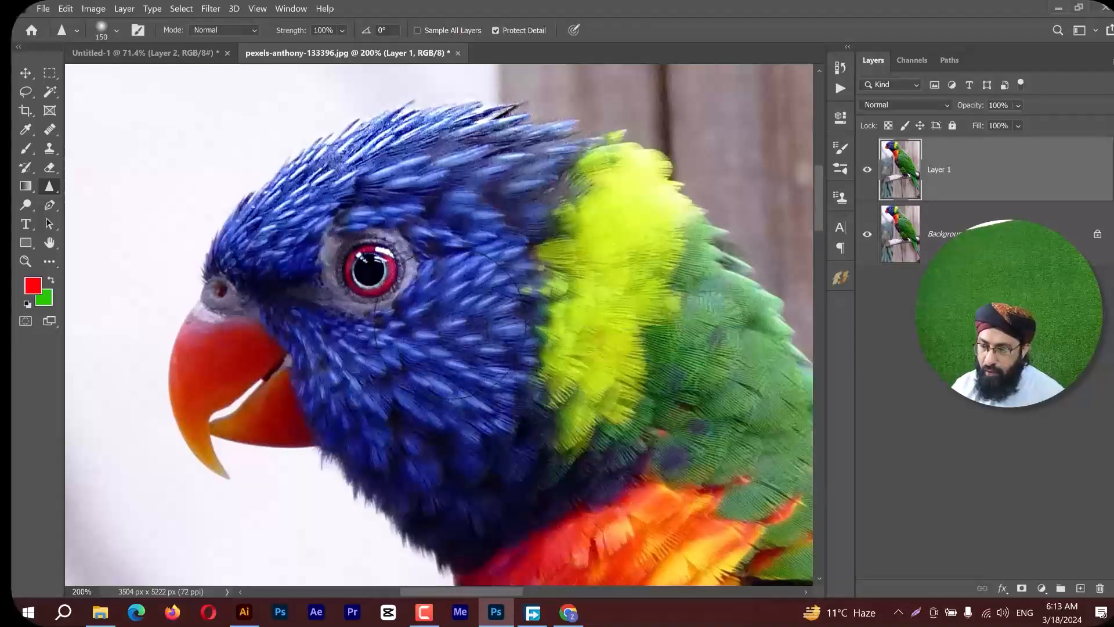
mouse_move(181, 346)
mouse_down()
mouse_move(200, 479)
mouse_move(181, 369)
mouse_move(228, 502)
mouse_move(184, 363)
mouse_move(225, 470)
mouse_move(218, 411)
mouse_move(198, 421)
mouse_up()
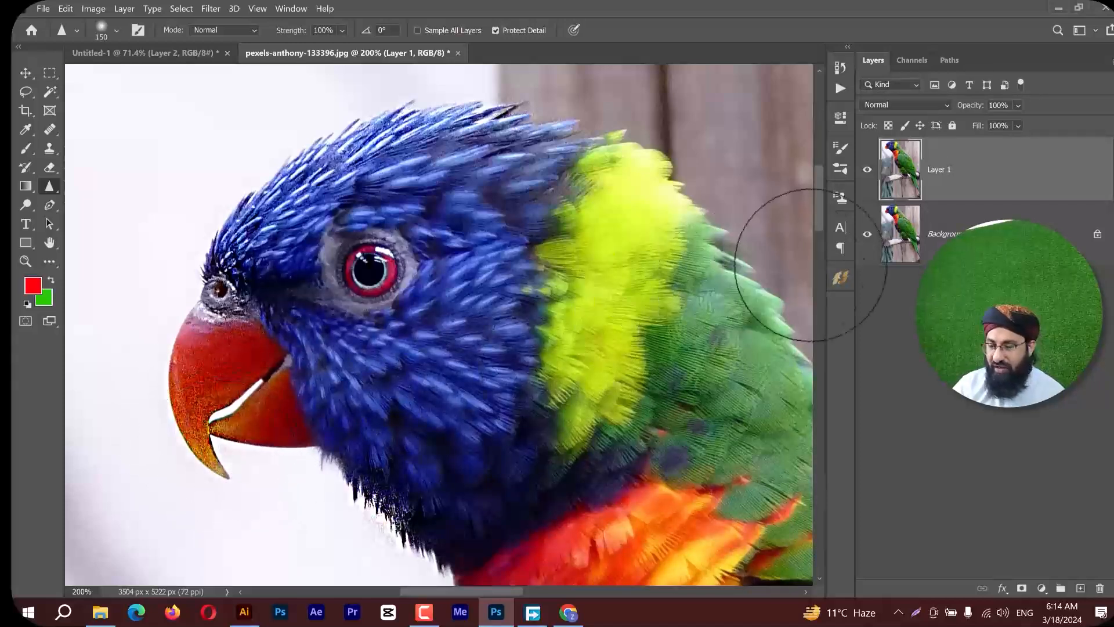
Compare the sharpened Layer 1 with the original, then replace it with a fresh duplicate of the Background layer.
click(868, 171)
click(868, 170)
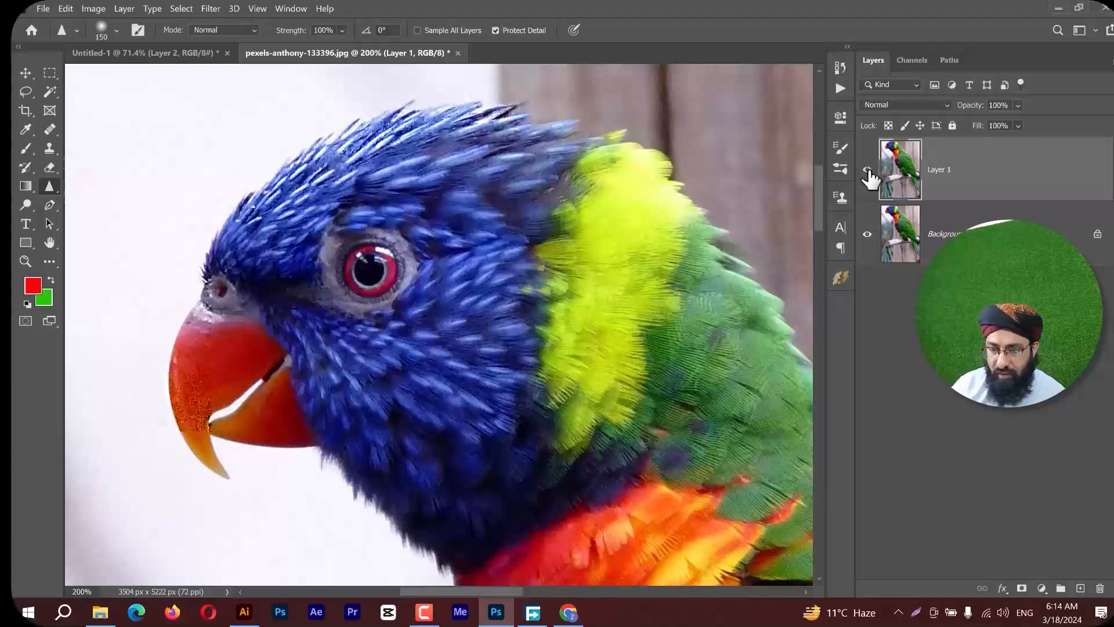
click(868, 170)
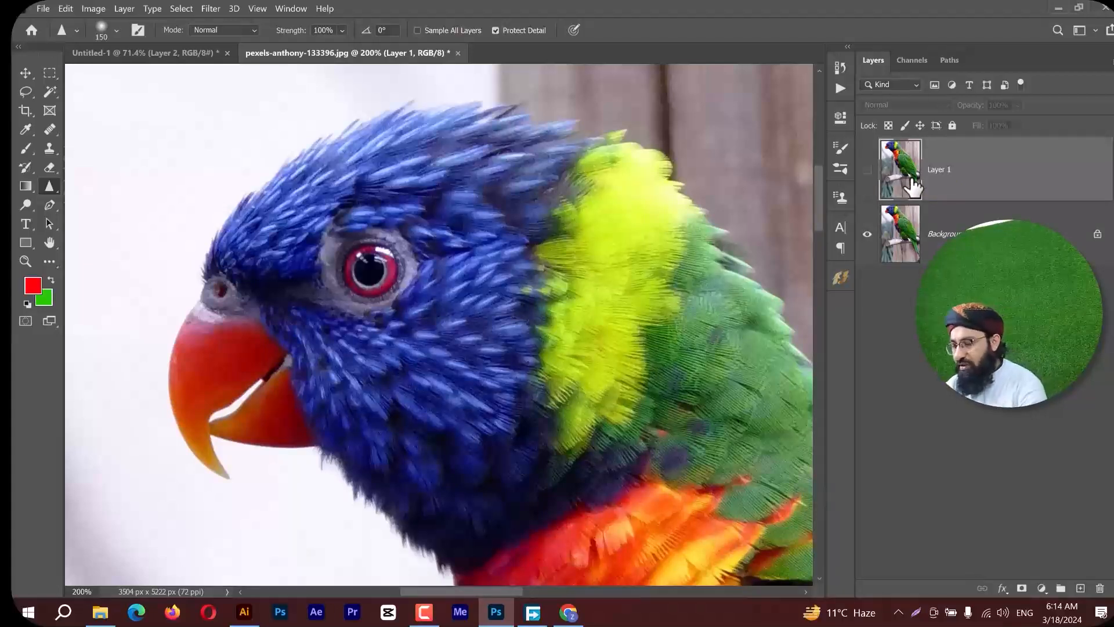
key(Delete)
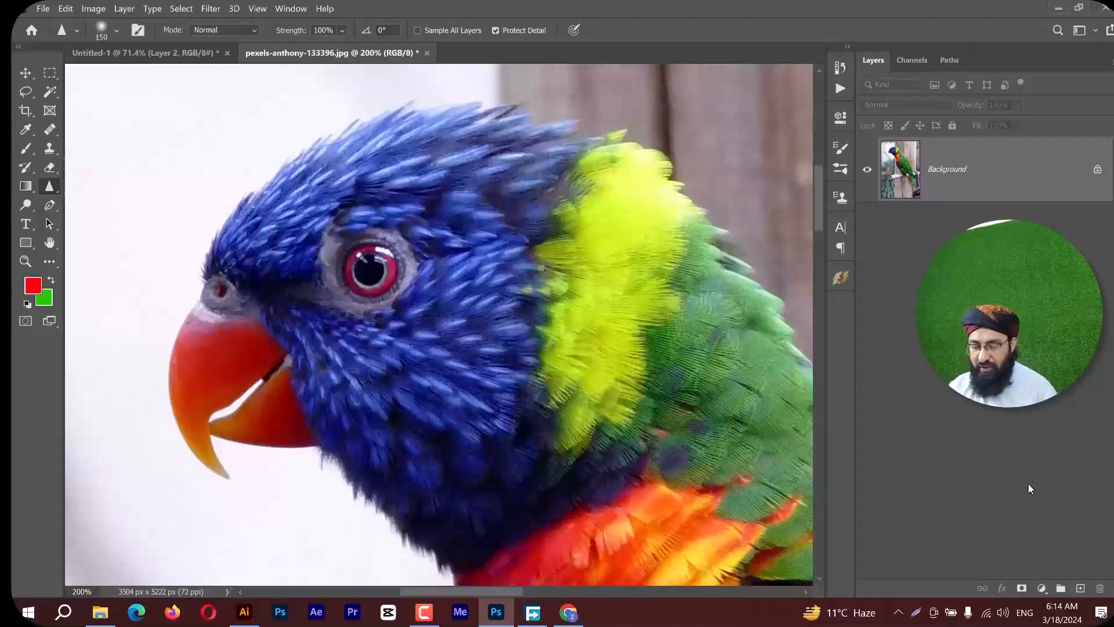
key(ctrl+j)
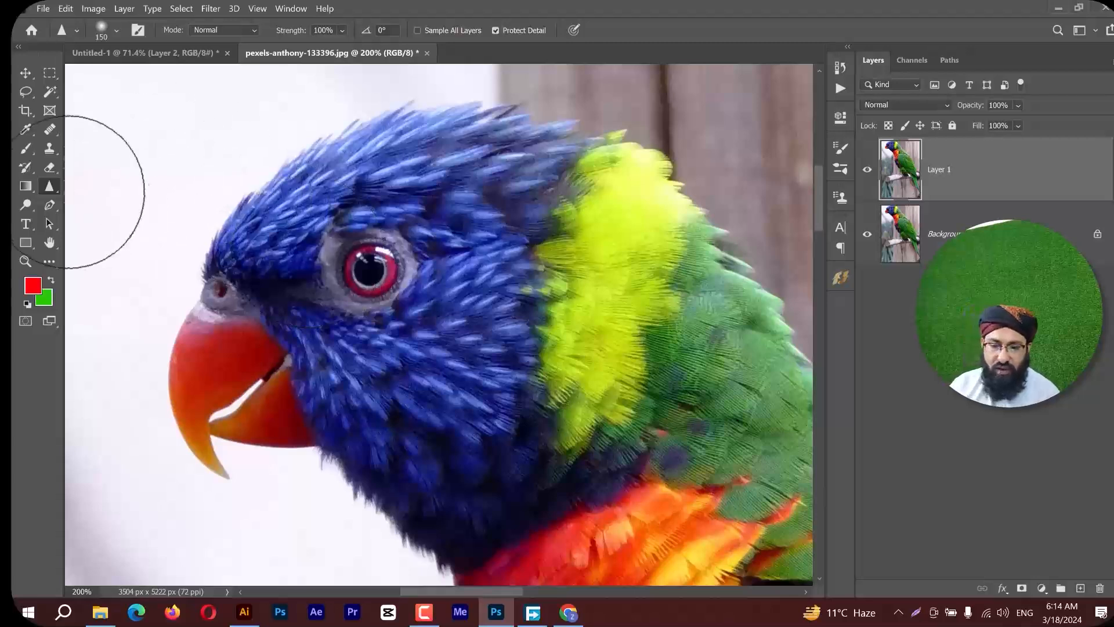
Smudge the parrot's forehead feathers and the base of its beak with the Smudge Tool, using a 63 px brush at 50% strength.
right_click(53, 192)
click(84, 211)
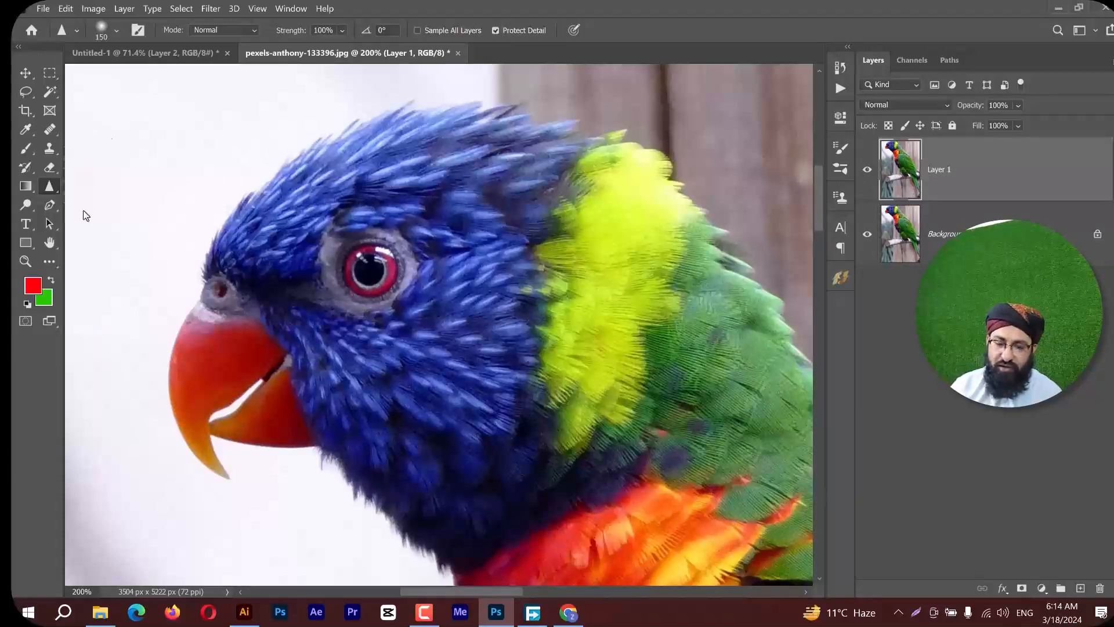
right_click(56, 190)
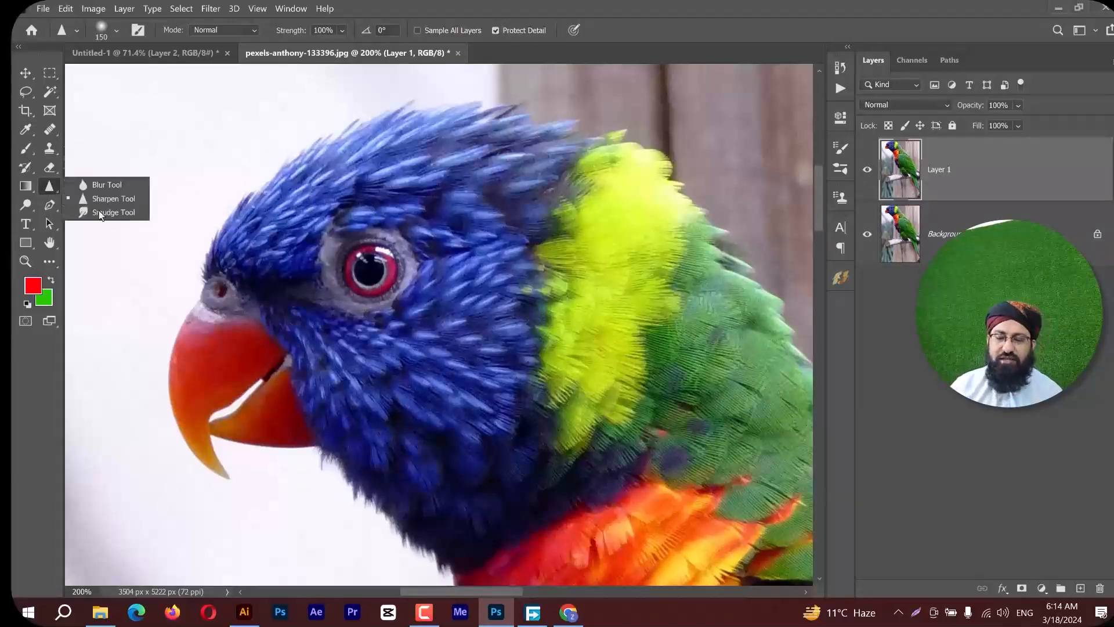
click(85, 211)
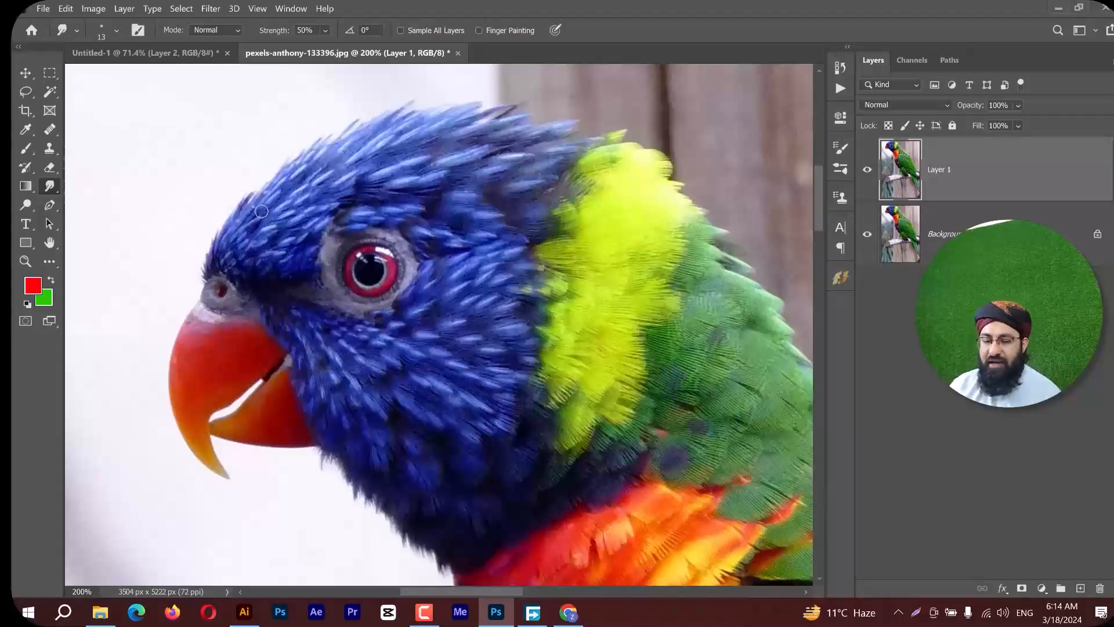
drag(265, 206, 301, 207)
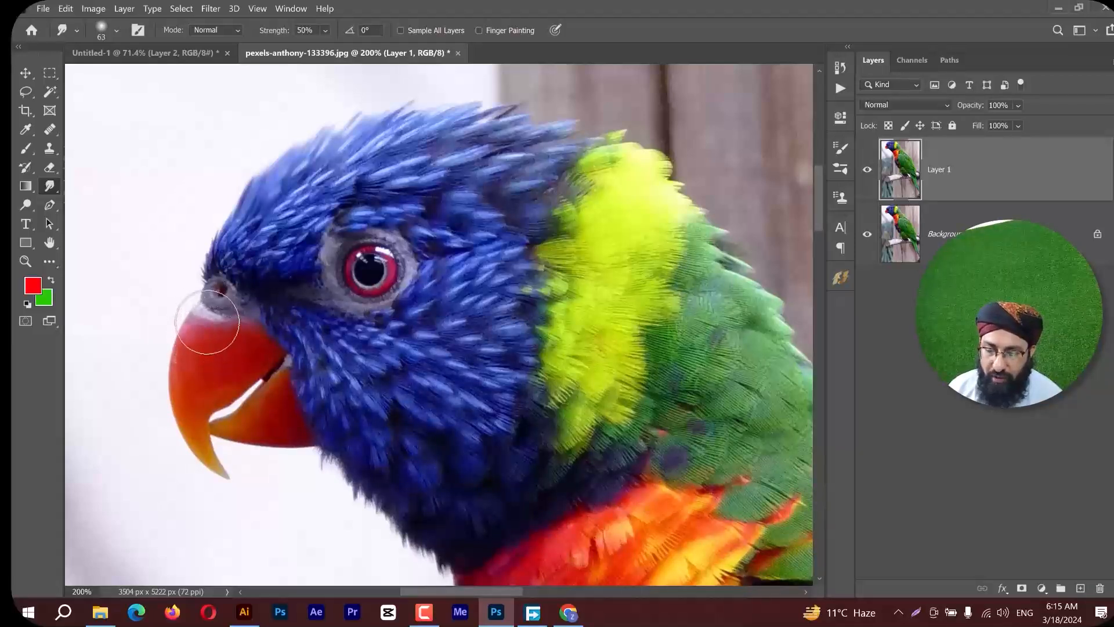
mouse_move(207, 322)
mouse_down()
mouse_move(195, 329)
mouse_move(203, 314)
mouse_move(207, 325)
mouse_move(221, 320)
mouse_up()
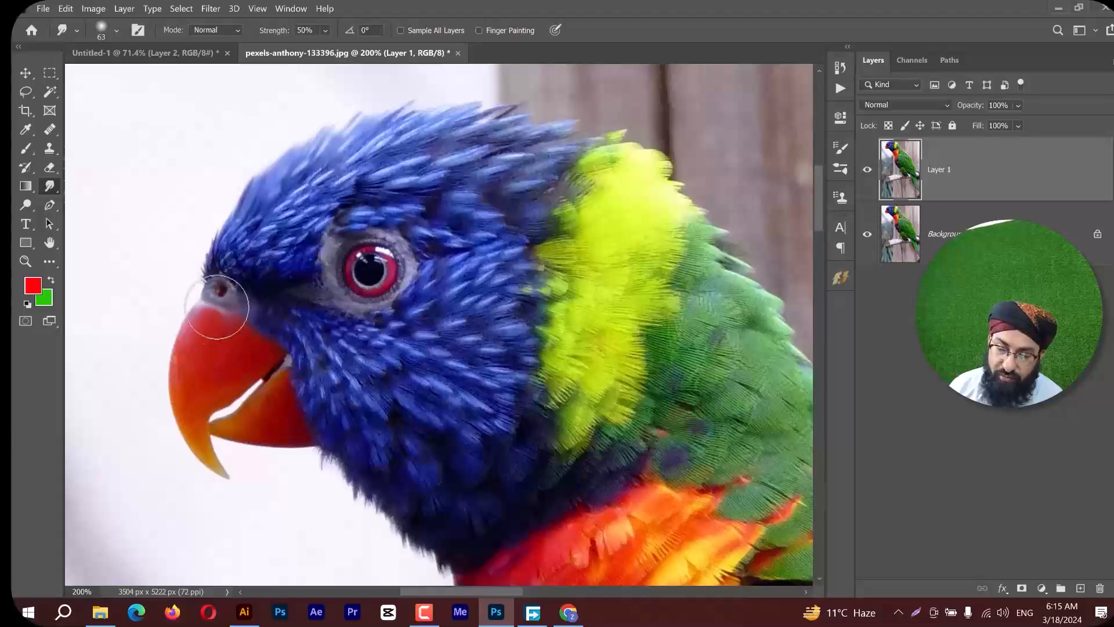
mouse_move(216, 306)
mouse_down()
mouse_move(272, 326)
mouse_move(248, 303)
mouse_move(267, 341)
mouse_move(241, 299)
mouse_move(232, 320)
mouse_move(275, 340)
mouse_move(241, 316)
mouse_move(267, 346)
mouse_move(278, 325)
mouse_move(245, 341)
mouse_move(275, 321)
mouse_move(232, 315)
mouse_move(254, 363)
mouse_move(239, 304)
mouse_move(282, 338)
mouse_up()
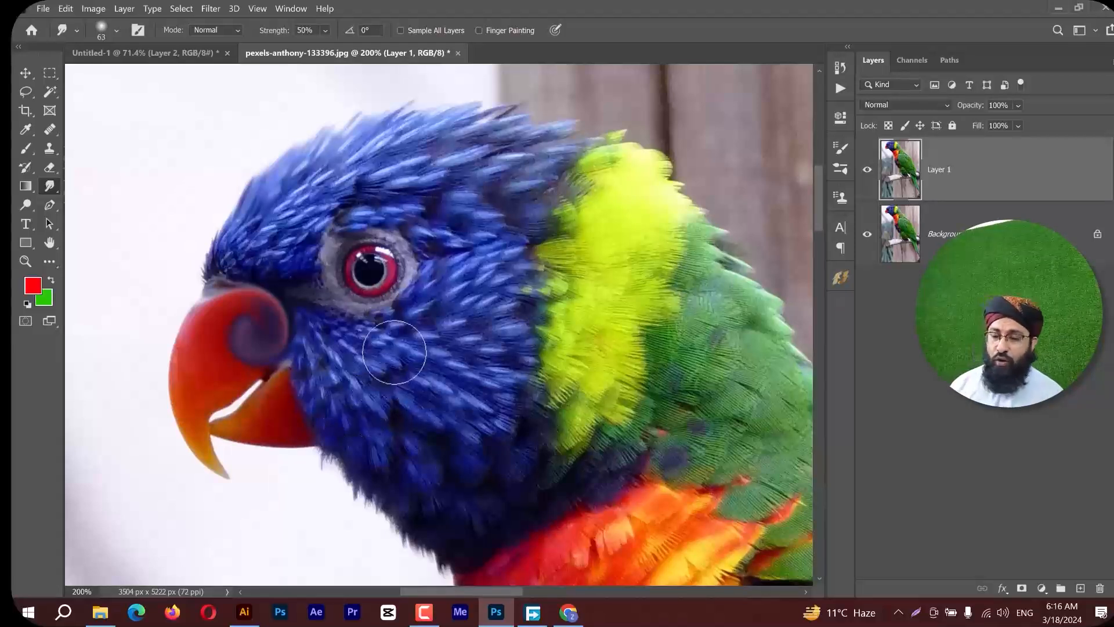
Activate the Dodge Tool after viewing the tools grouped with it.
click(30, 204)
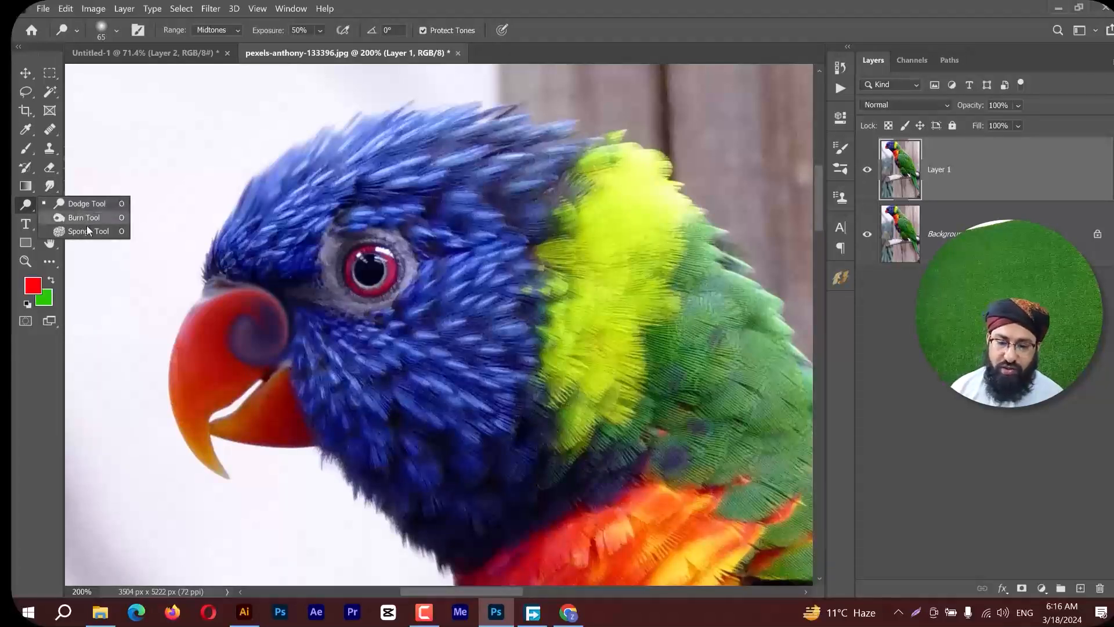
click(481, 5)
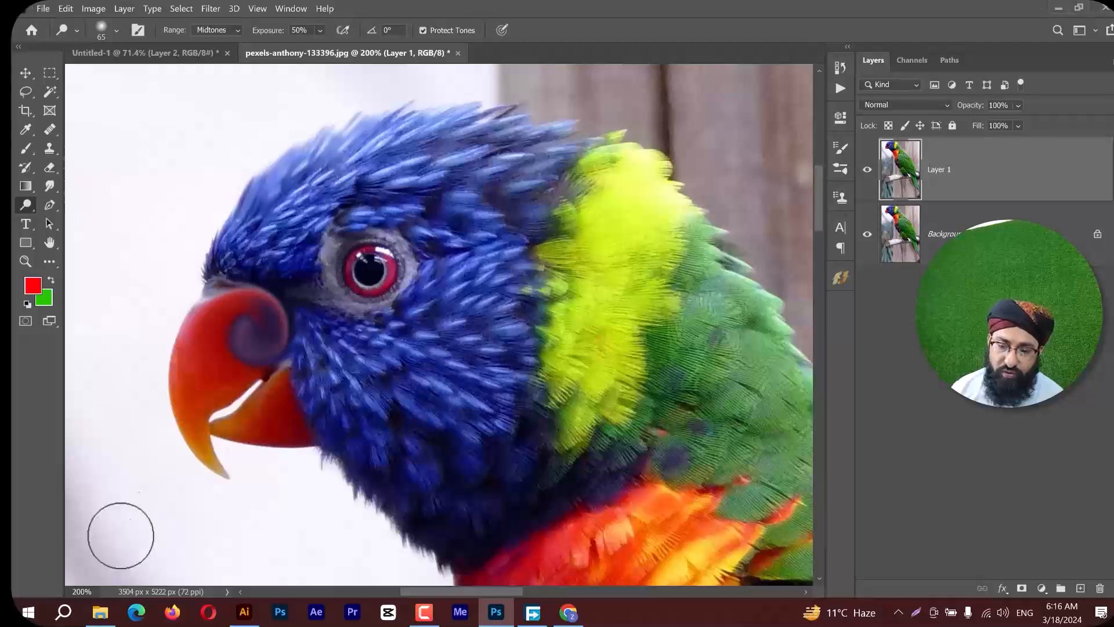
Open Pexels photo 2379004, the smiling man in a blue T-shirt, from the "pictures for class" folder as a separate Photoshop document.
click(100, 612)
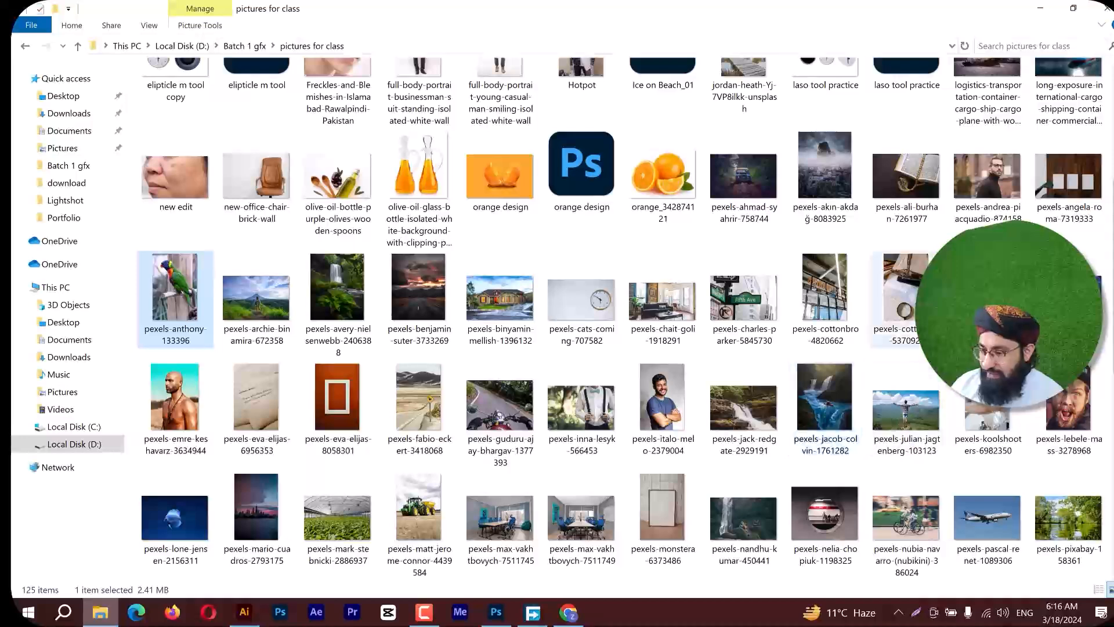
click(669, 404)
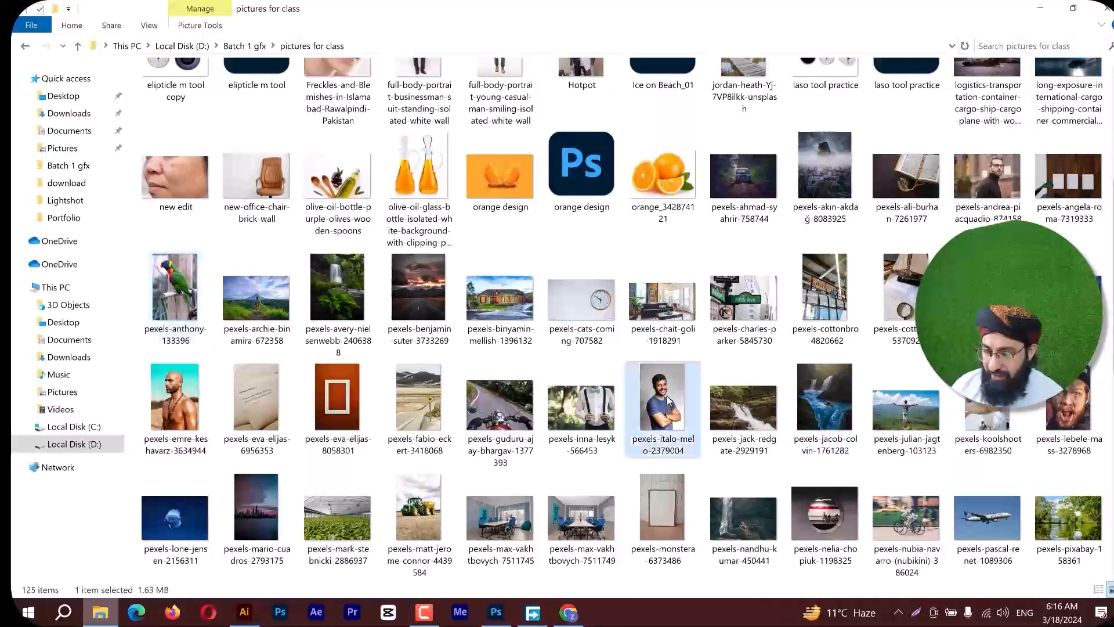
scroll(666, 395, down, 5)
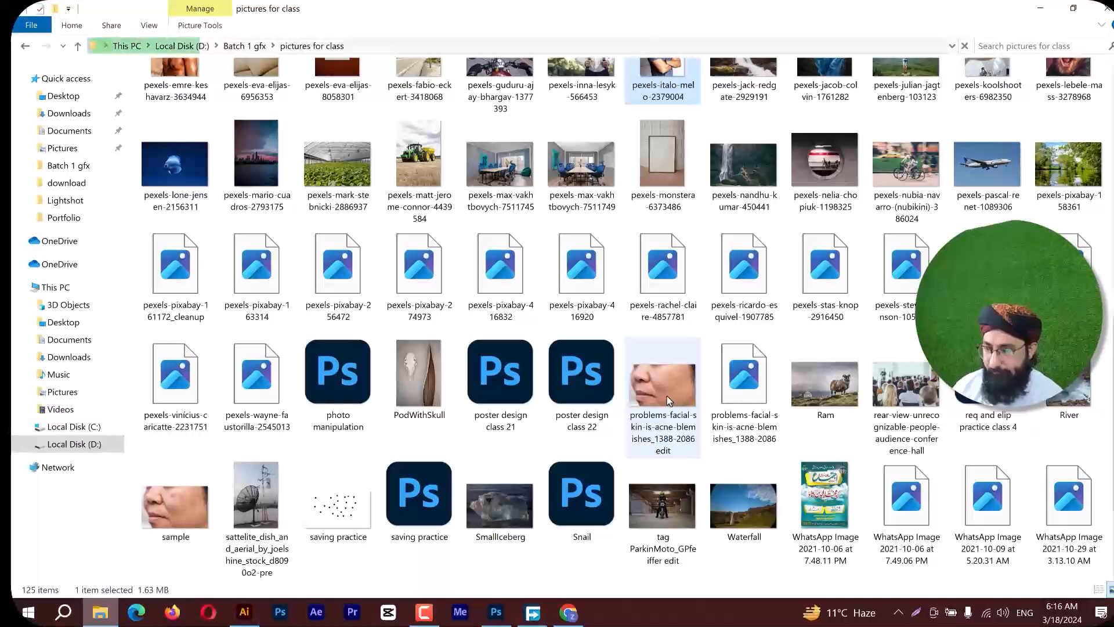
scroll(667, 396, down, 2)
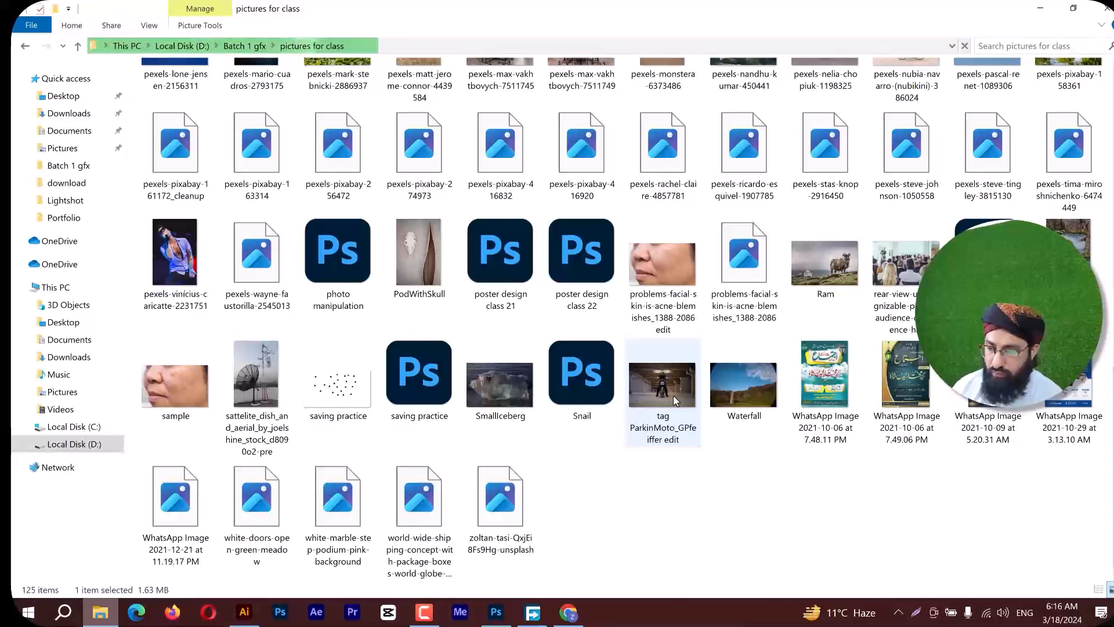
scroll(675, 400, up, 3)
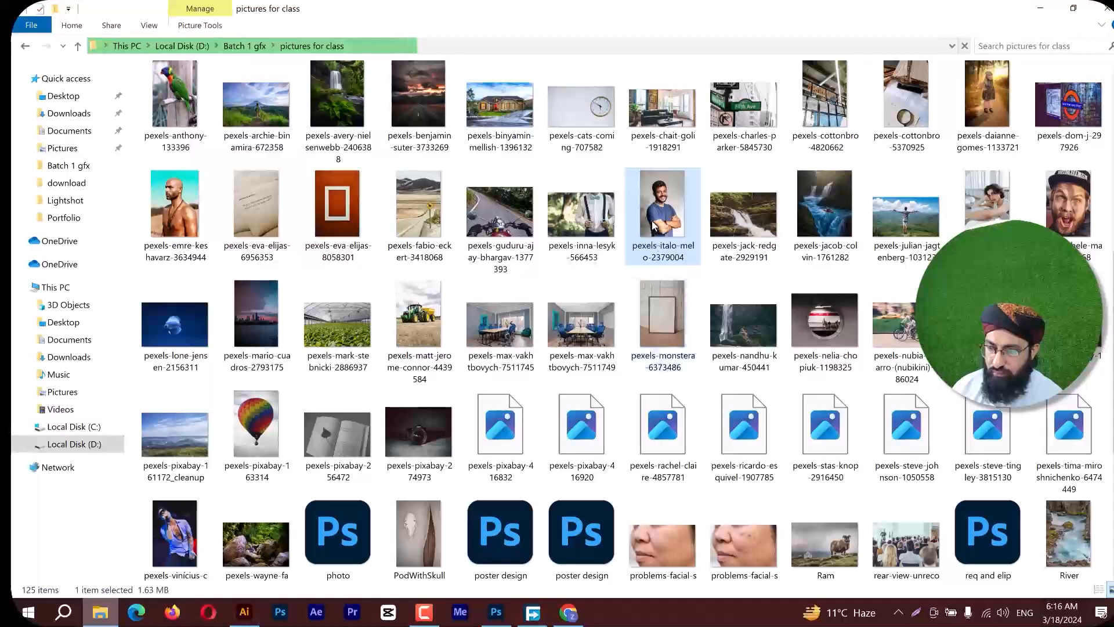
scroll(648, 333, up, 5)
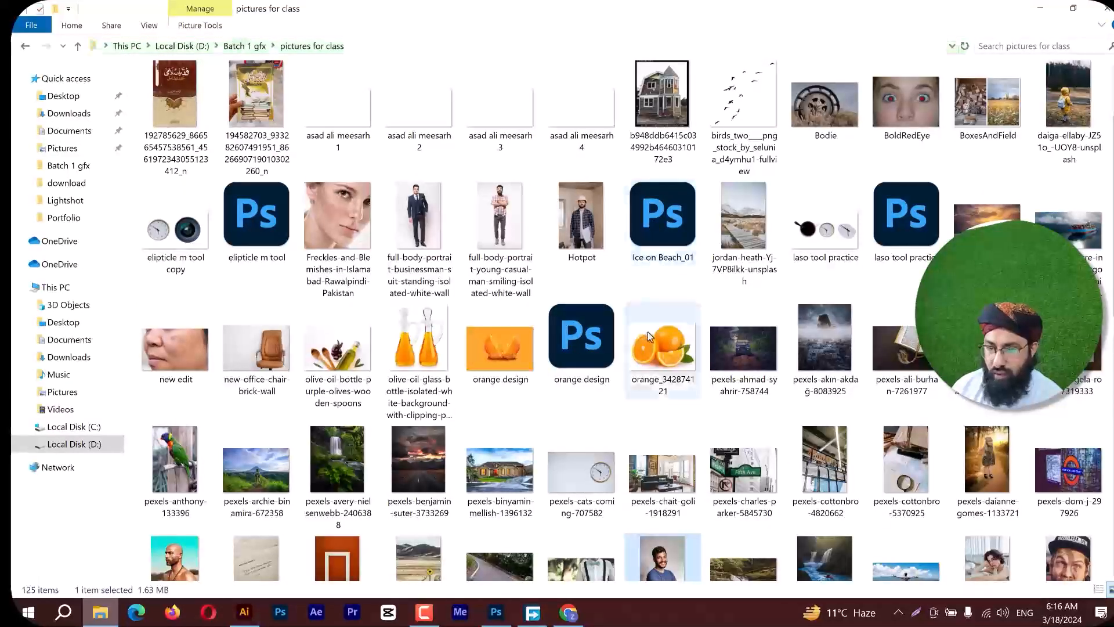
scroll(650, 342, down, 4)
drag(654, 367, 554, 47)
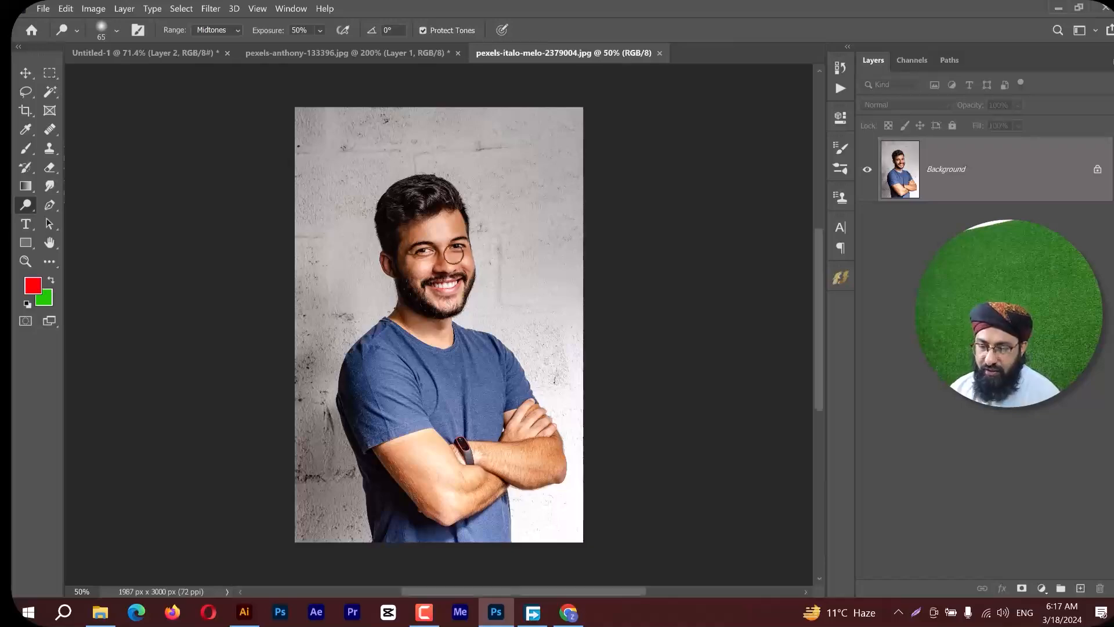
Examine the man's face in the portrait at about 267% magnification, from the forehead down to the beard.
scroll(456, 266, up, 1)
scroll(456, 266, up, 4)
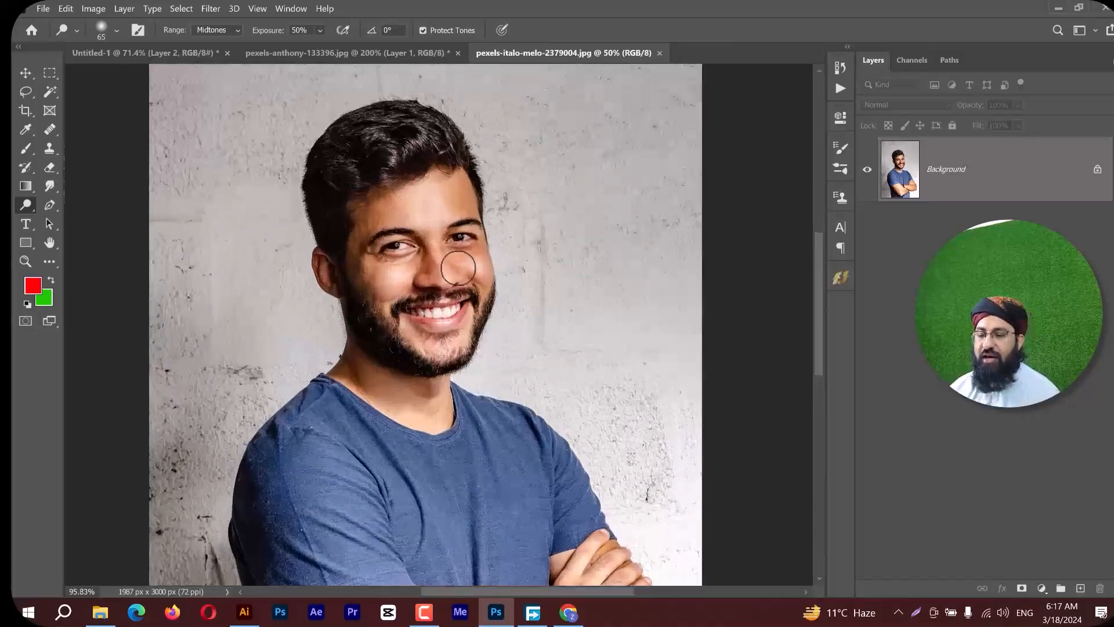
scroll(458, 267, up, 3)
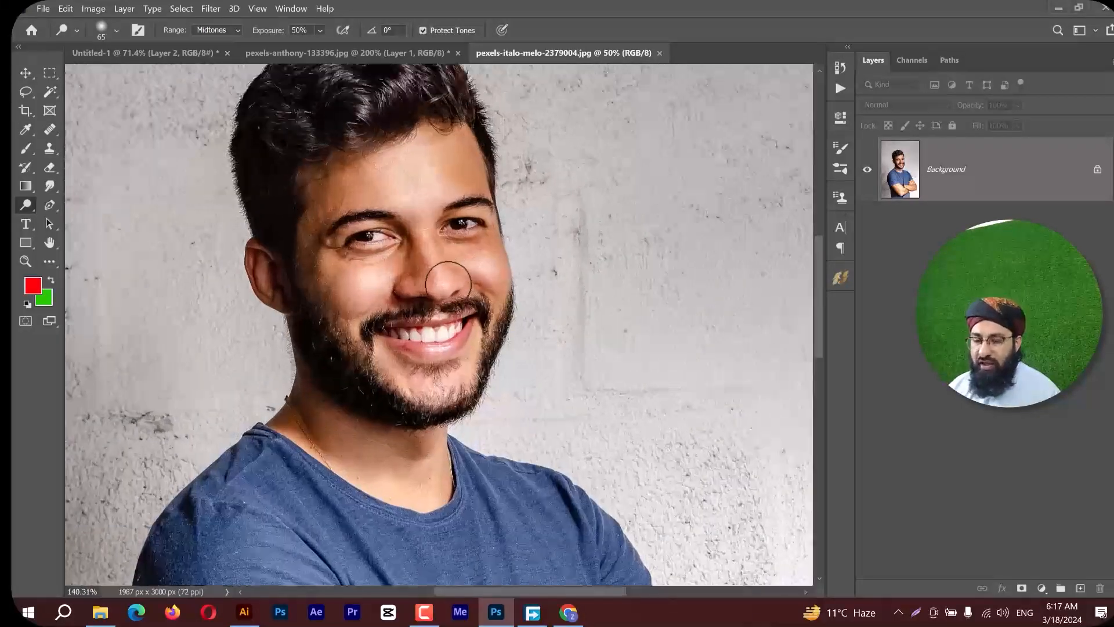
scroll(448, 284, up, 2)
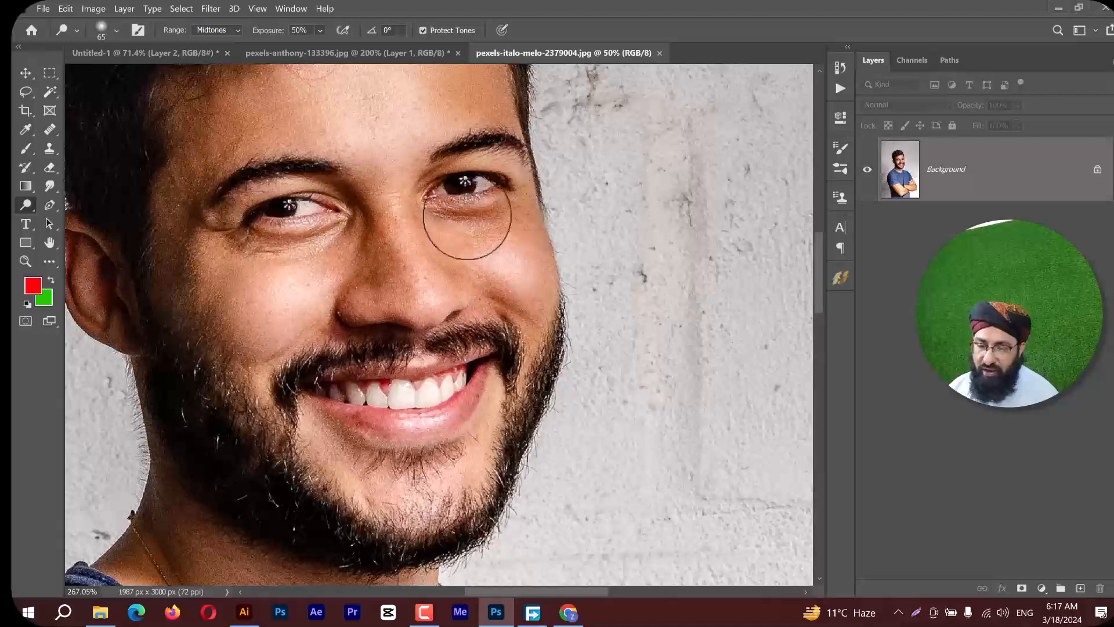
scroll(476, 215, up, 1)
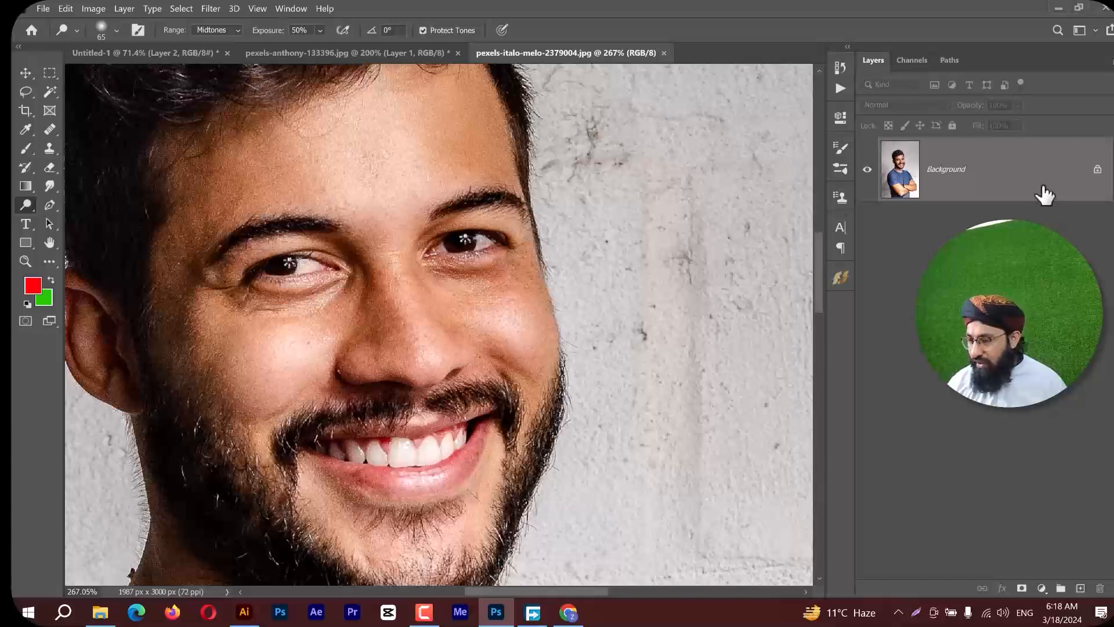
Duplicate the Background layer and lighten both cheeks and the forehead on the copy with the Dodge tool, undoing the stray stroke on the wall.
drag(1039, 193, 1080, 588)
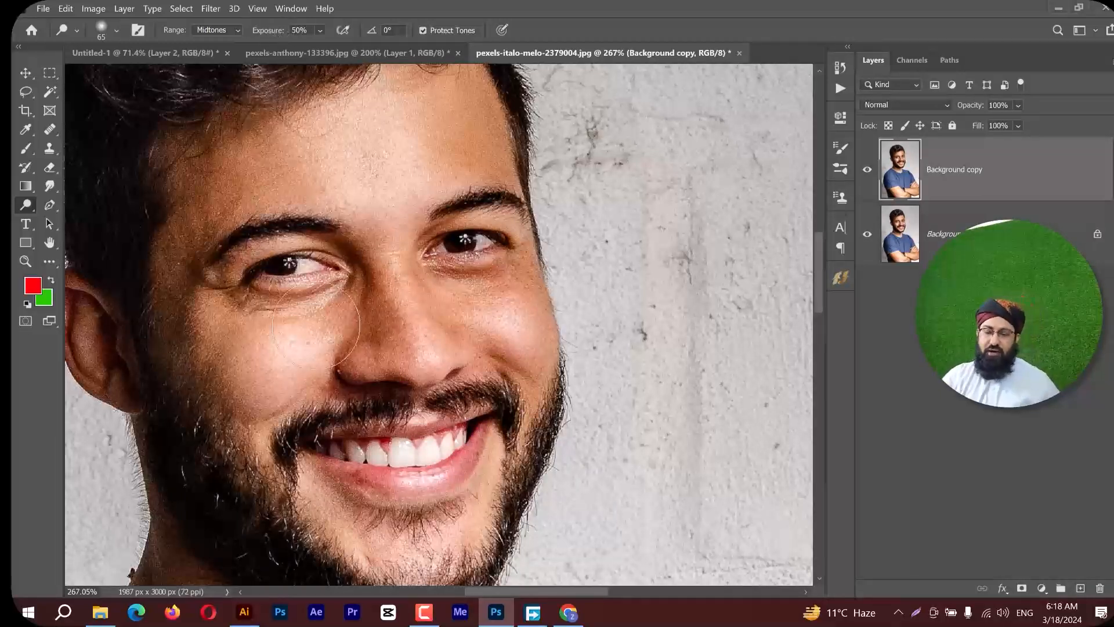
mouse_move(284, 357)
mouse_down()
mouse_move(255, 381)
mouse_move(281, 352)
mouse_move(256, 382)
mouse_move(250, 355)
mouse_move(279, 351)
mouse_up()
mouse_move(507, 351)
mouse_down()
mouse_move(499, 326)
mouse_move(496, 308)
mouse_move(793, 196)
mouse_up()
drag(754, 236, 730, 281)
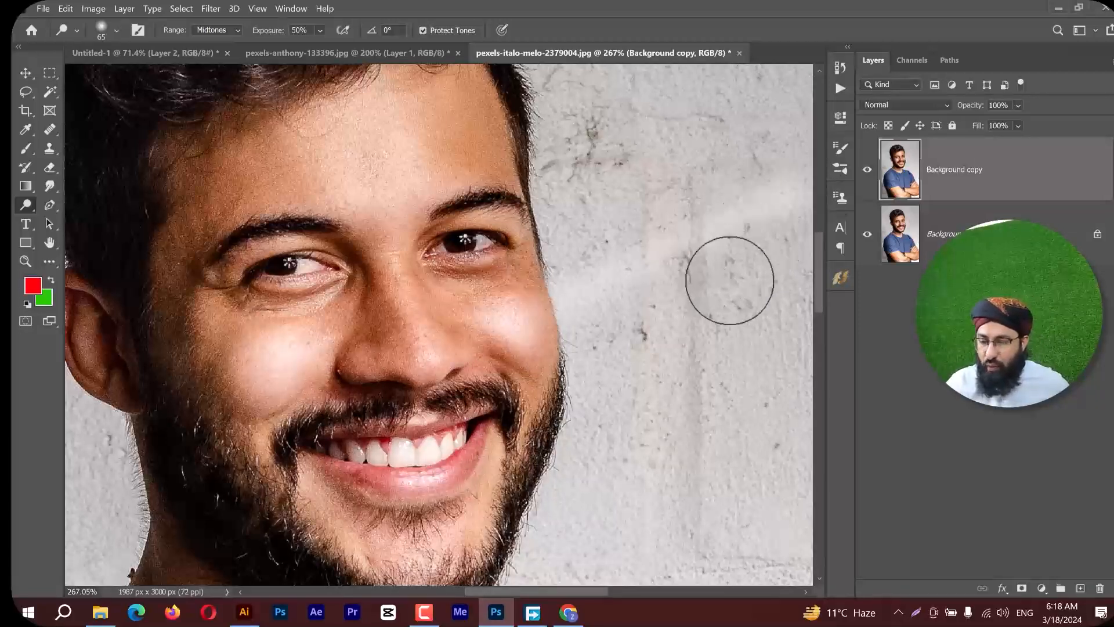
key(ctrl+z)
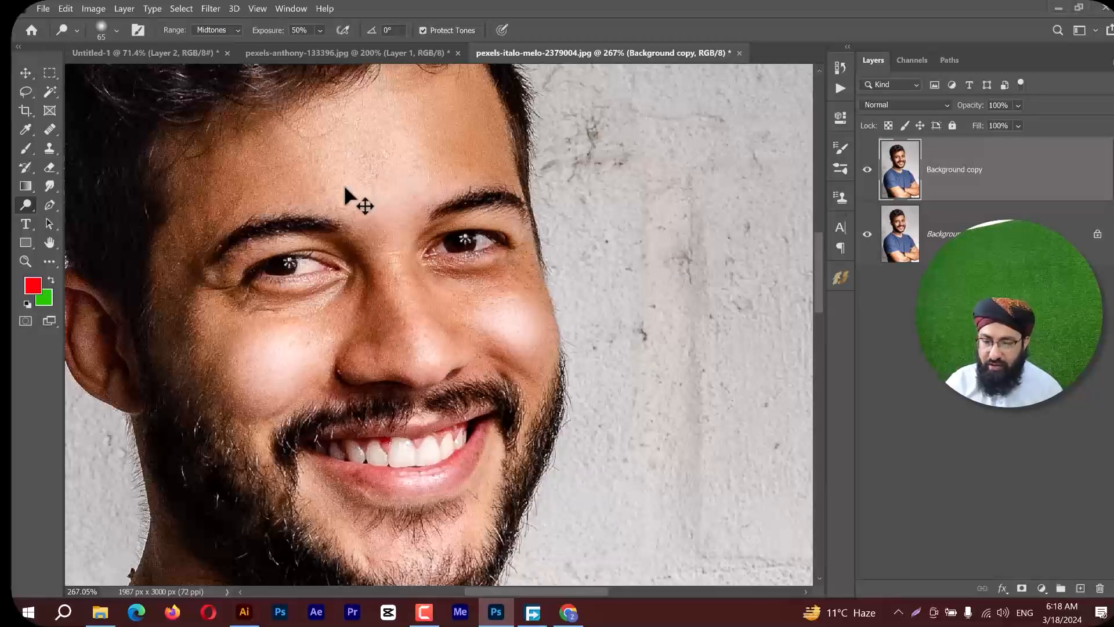
mouse_move(346, 189)
mouse_down()
mouse_move(326, 172)
mouse_move(400, 140)
mouse_move(325, 113)
mouse_move(367, 101)
mouse_up()
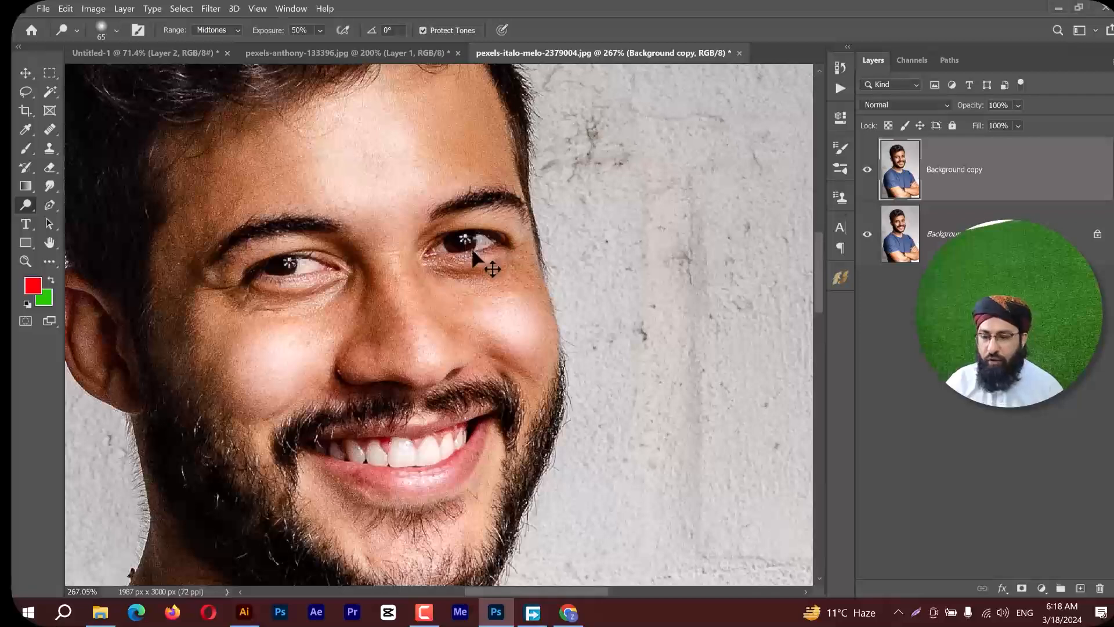
click(868, 172)
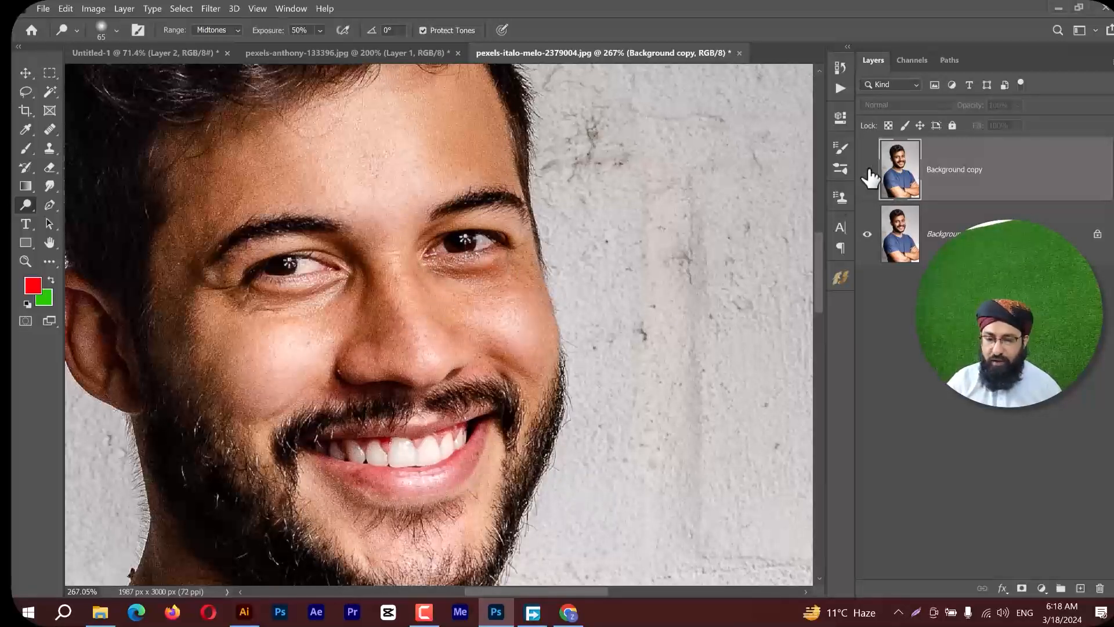
click(869, 172)
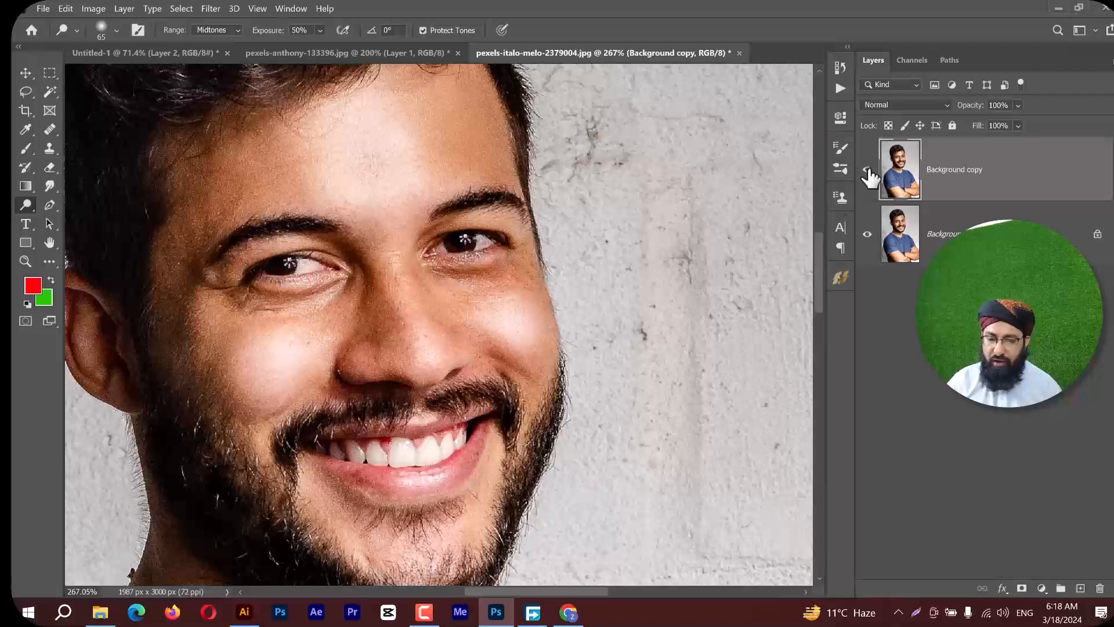
Darken the lower edge of the man's right cheek above the moustache with the Burn tool, using a 25 px brush.
right_click(26, 205)
click(56, 222)
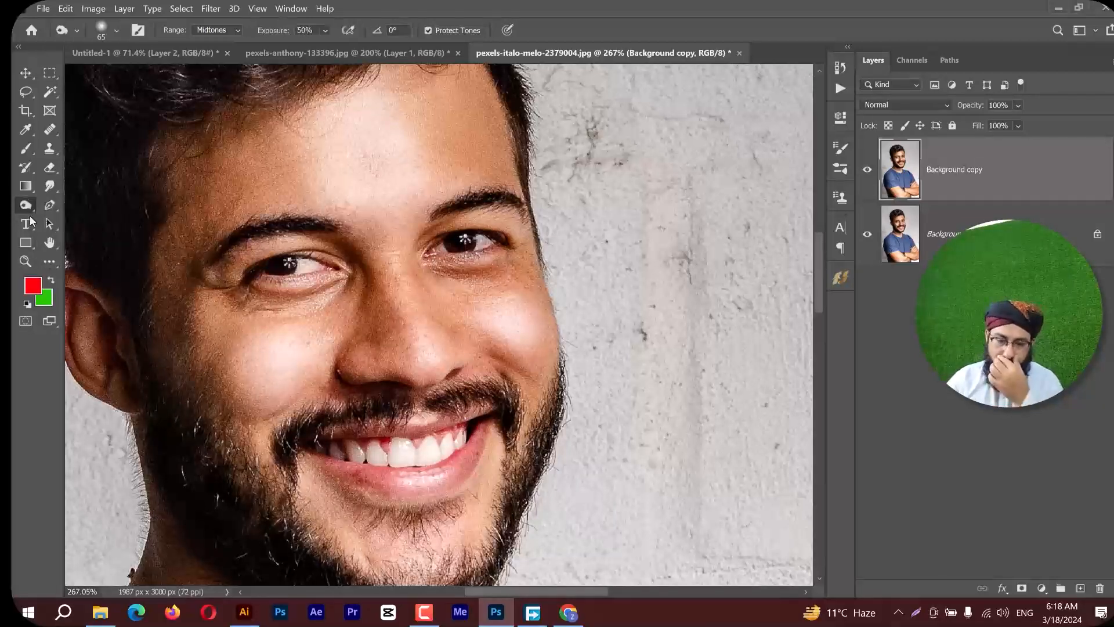
click(47, 223)
right_click(45, 221)
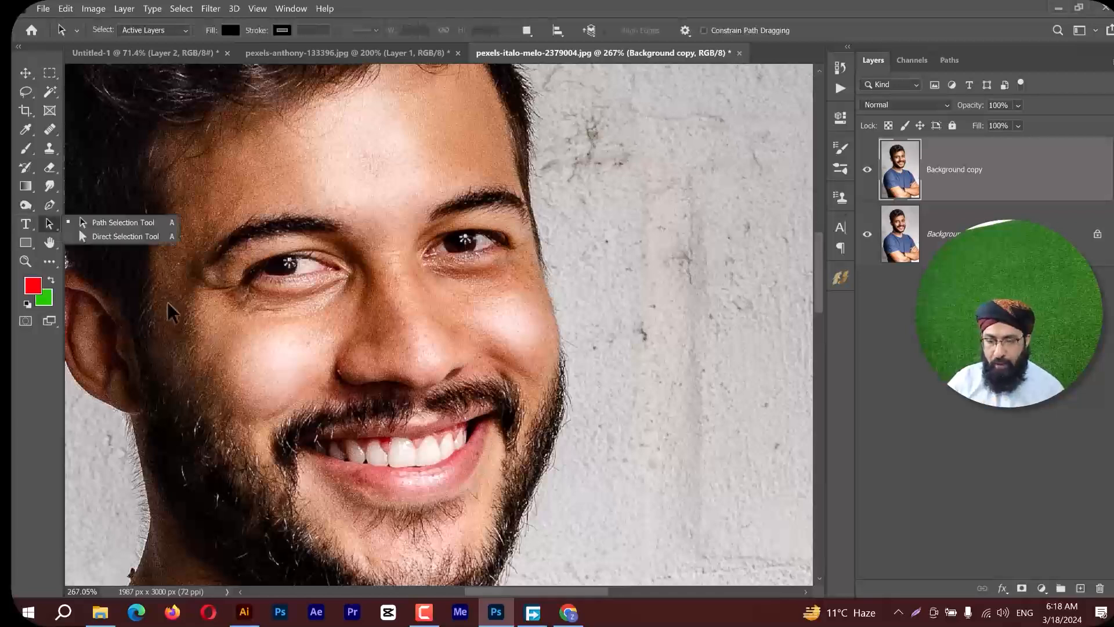
click(27, 207)
right_click(27, 206)
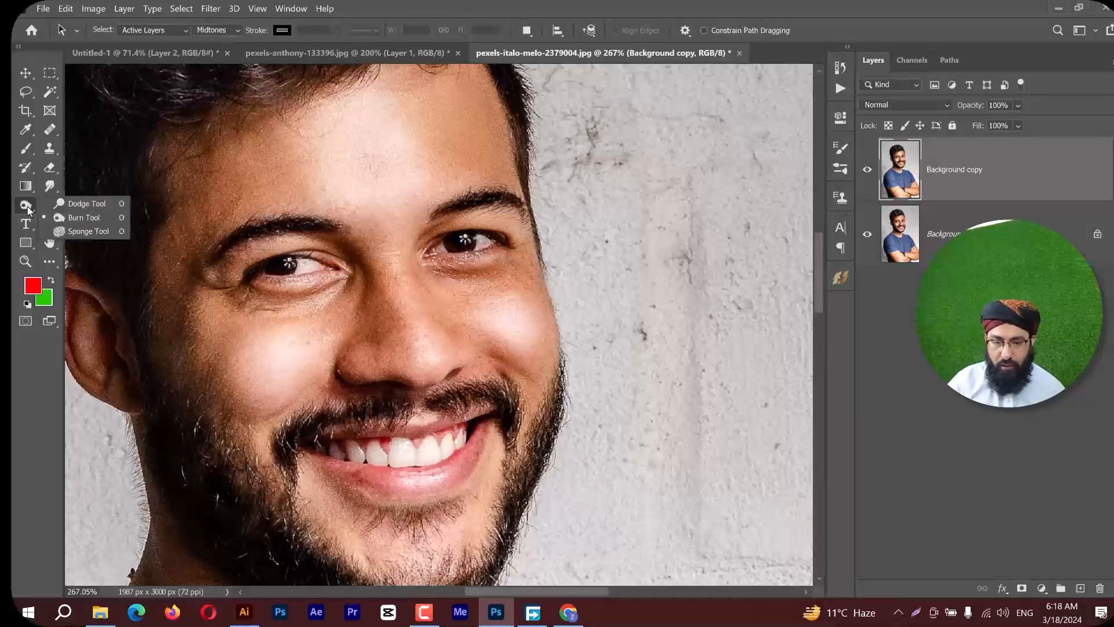
click(78, 220)
mouse_move(317, 389)
mouse_down()
mouse_move(296, 401)
mouse_move(291, 361)
mouse_move(293, 386)
mouse_up()
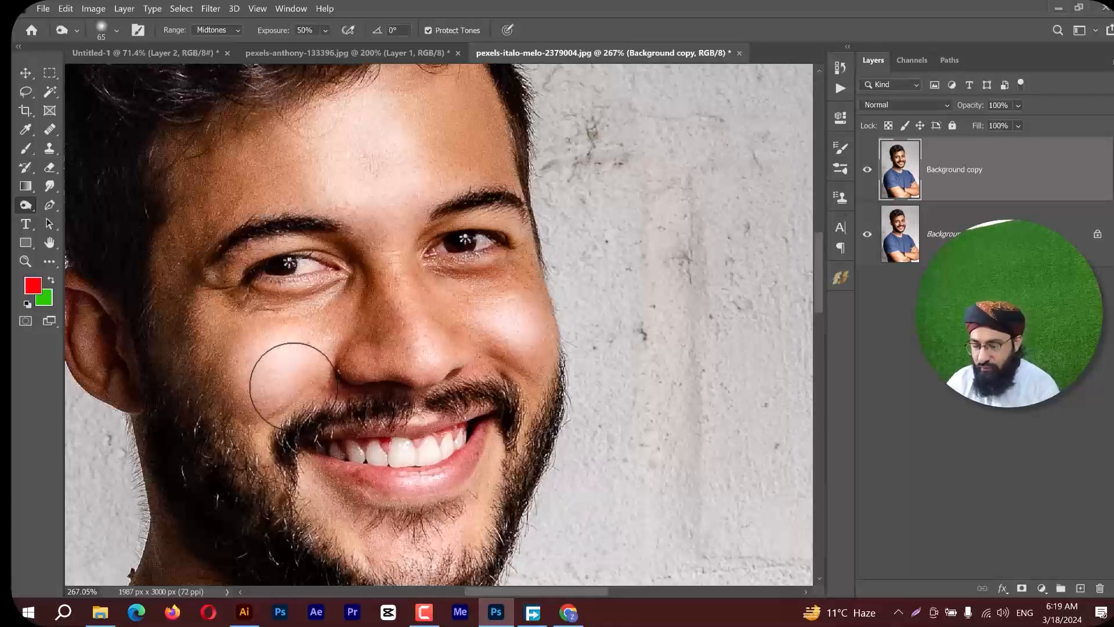
key(bracketleft)
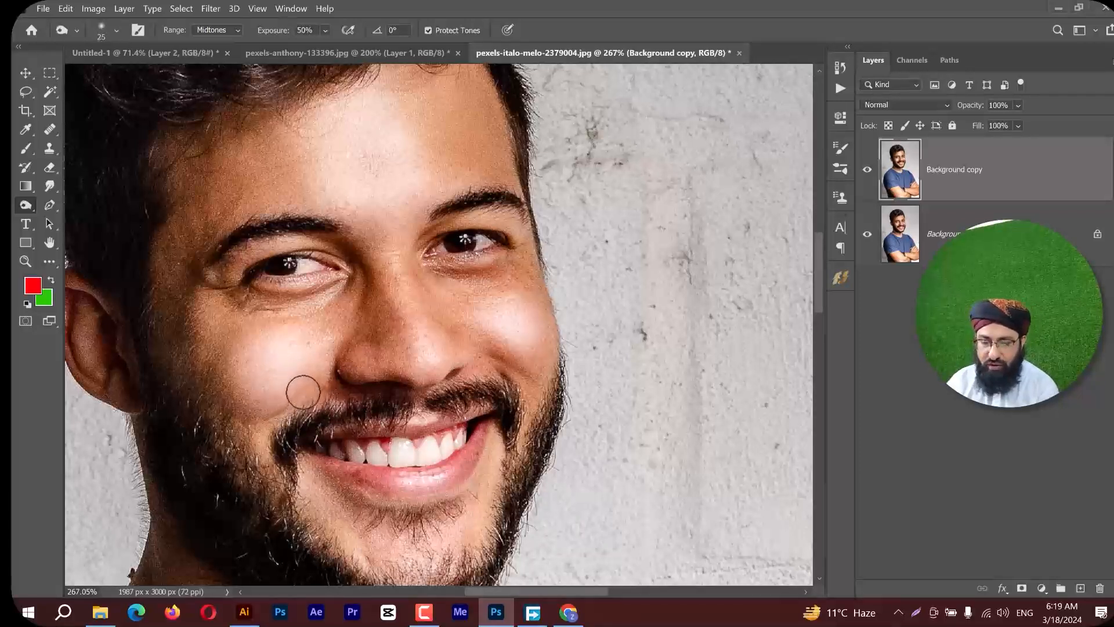
drag(301, 391, 261, 419)
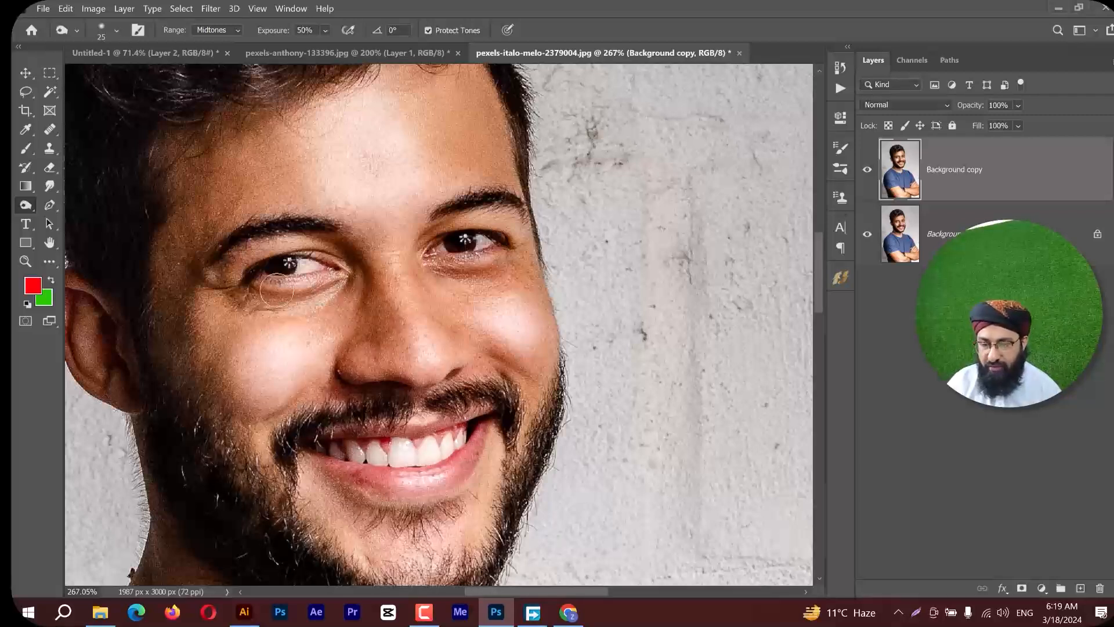
Burn the crease beside the nose, the areas under both eyes and the nose bridge, and compare with the original layer.
drag(346, 333, 326, 378)
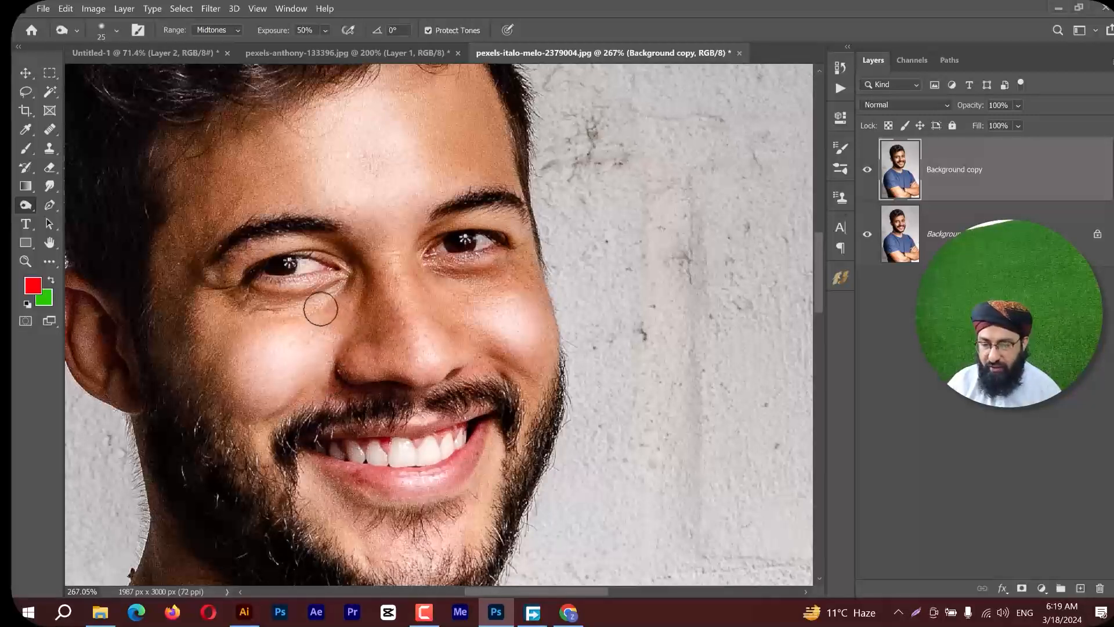
mouse_move(320, 308)
mouse_down()
mouse_move(238, 289)
mouse_move(248, 303)
mouse_move(326, 313)
mouse_move(329, 302)
mouse_move(246, 308)
mouse_up()
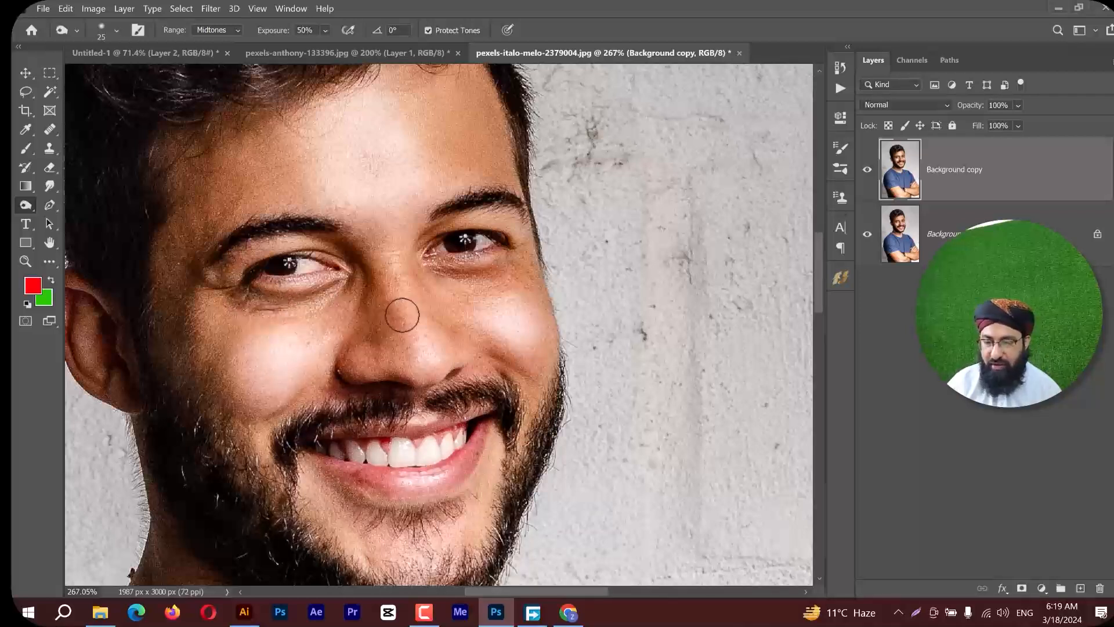
drag(442, 278, 514, 256)
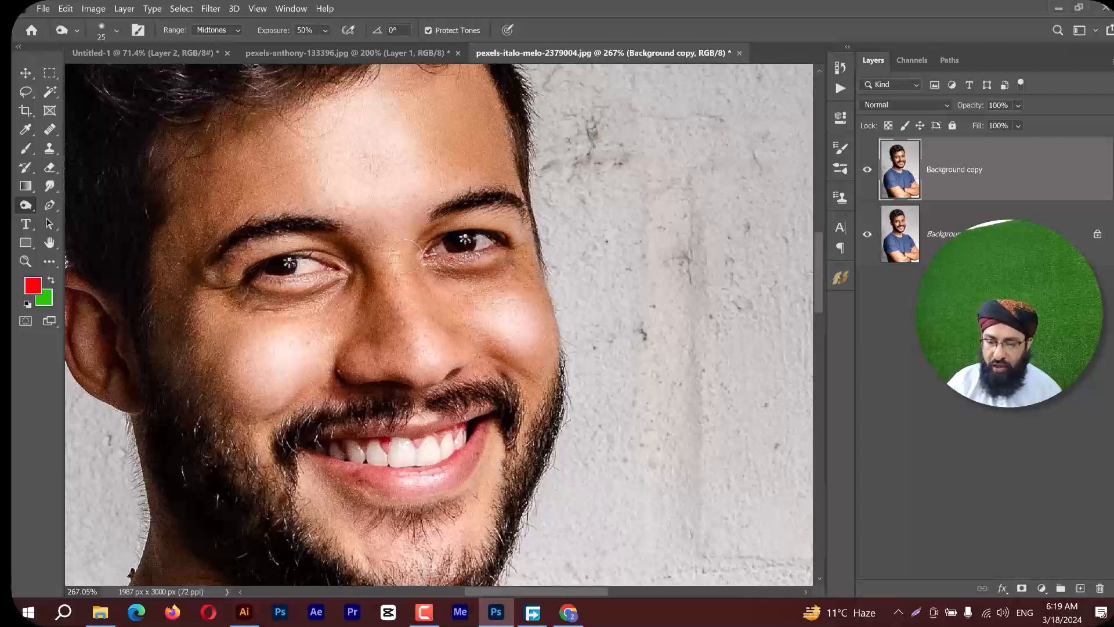
drag(405, 256, 406, 270)
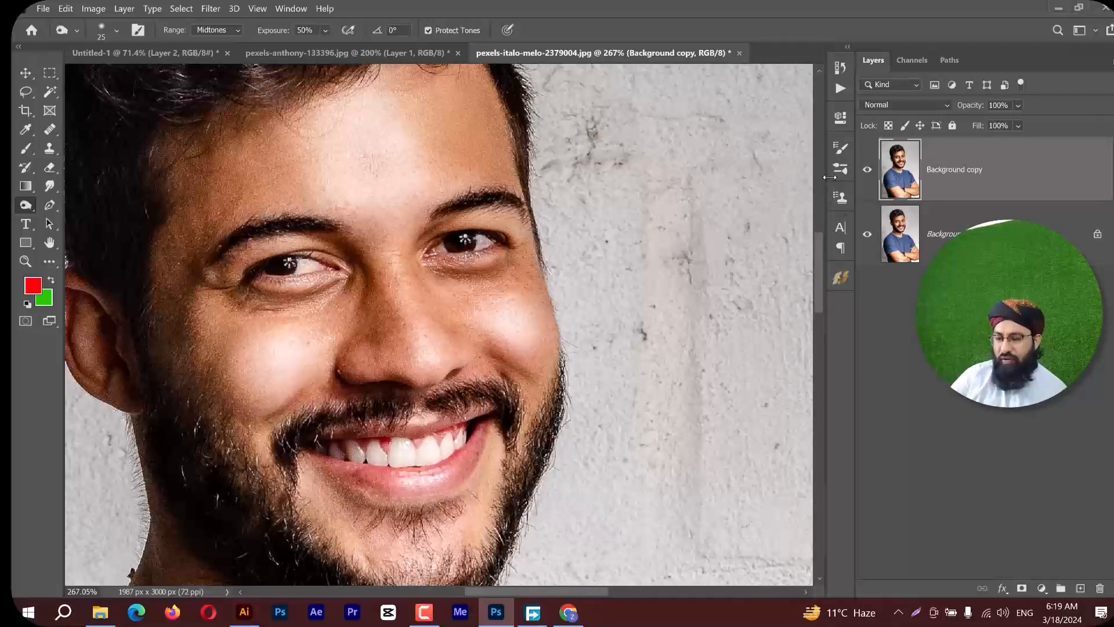
click(868, 172)
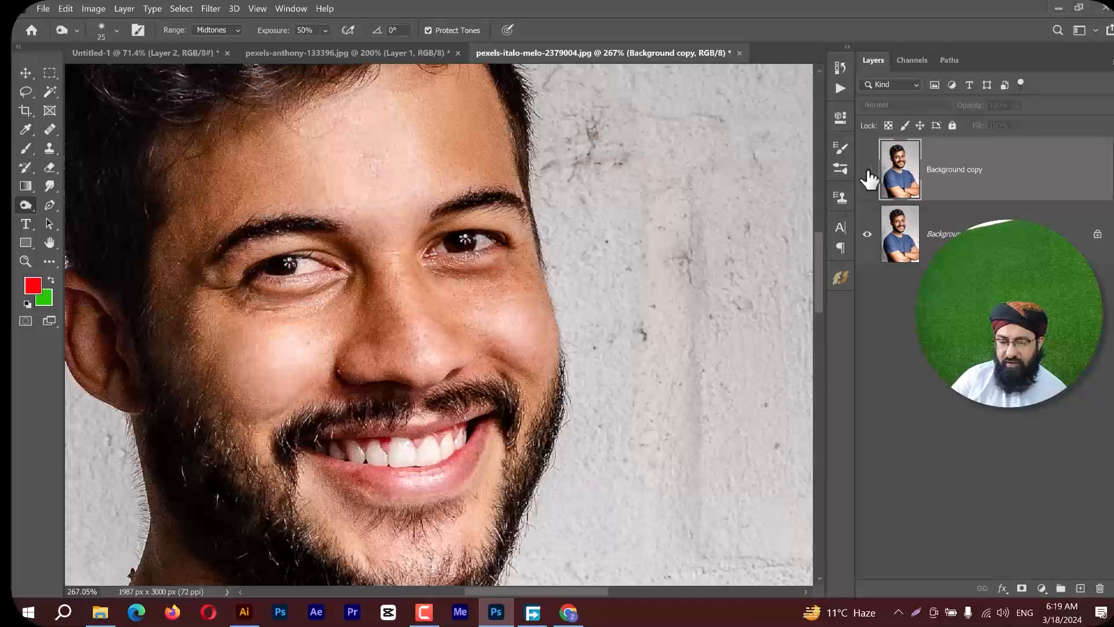
click(867, 170)
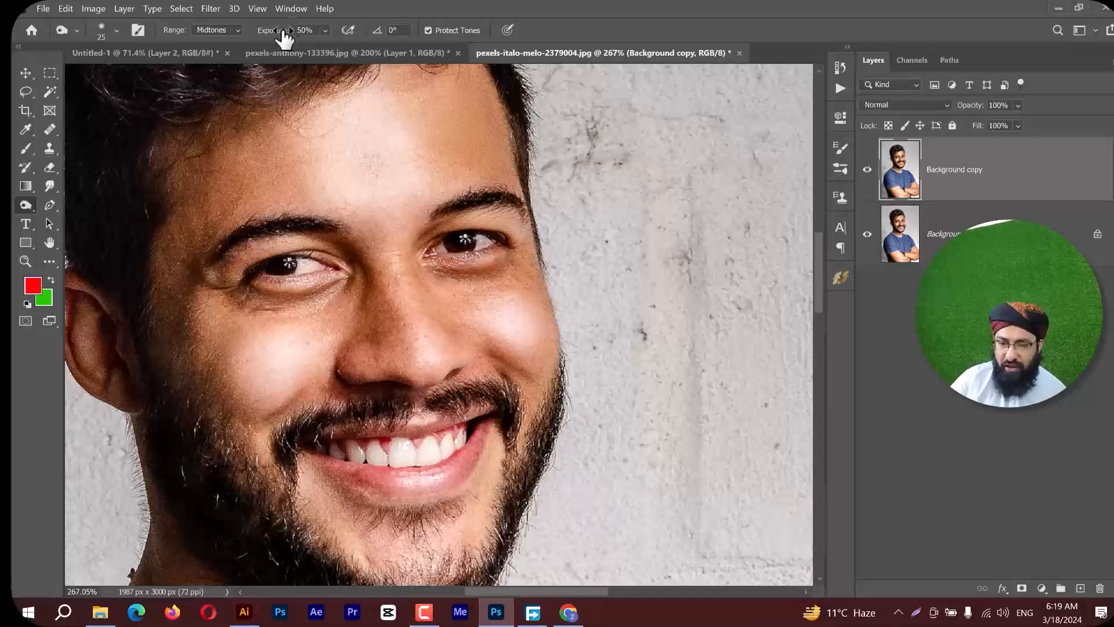
Shade both sides of the forehead with the Burn tool at 6% exposure and a 103 px brush, comparing the copy with the original.
drag(281, 36, 251, 40)
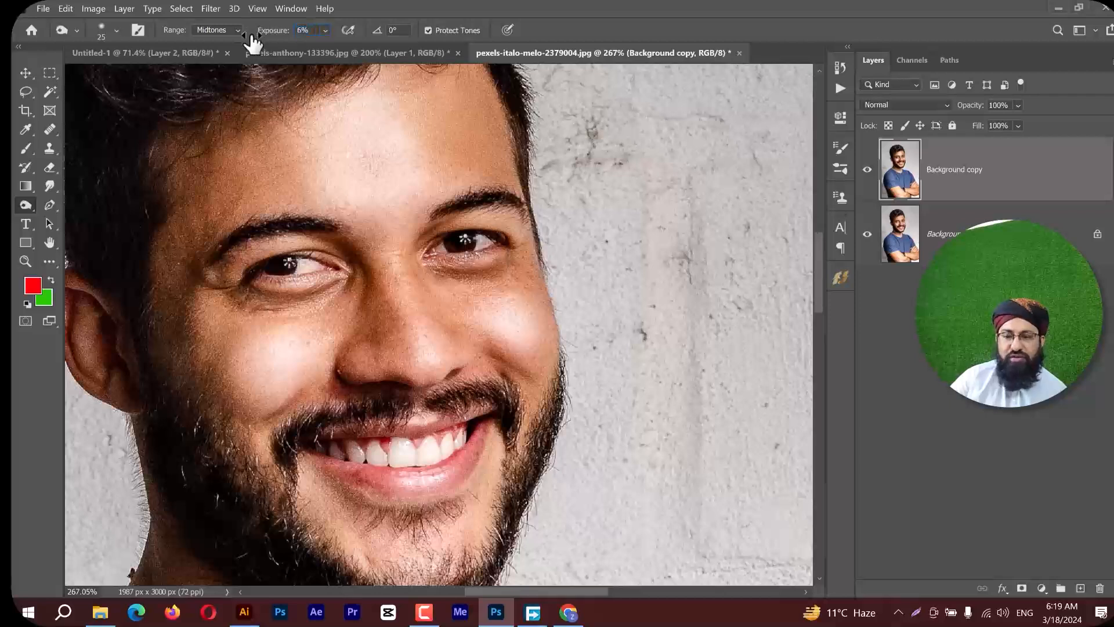
drag(270, 165, 348, 162)
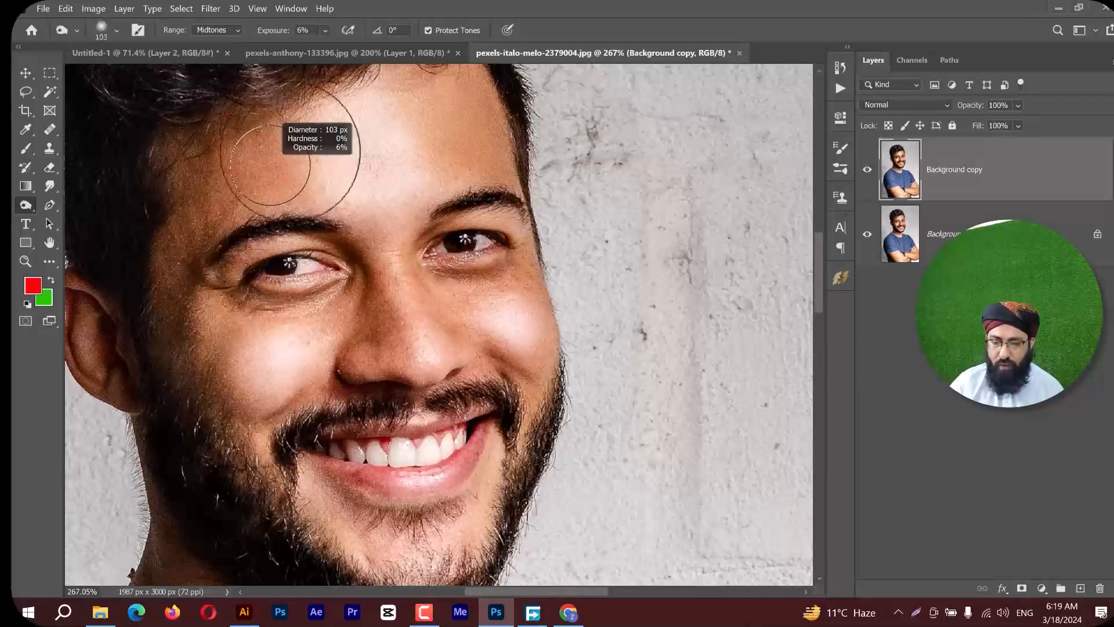
mouse_move(278, 182)
mouse_down()
mouse_move(245, 147)
mouse_move(219, 211)
mouse_move(214, 152)
mouse_move(190, 267)
mouse_move(266, 149)
mouse_move(268, 205)
mouse_move(278, 150)
mouse_move(282, 206)
mouse_move(271, 172)
mouse_move(293, 197)
mouse_move(276, 178)
mouse_move(286, 224)
mouse_move(230, 174)
mouse_up()
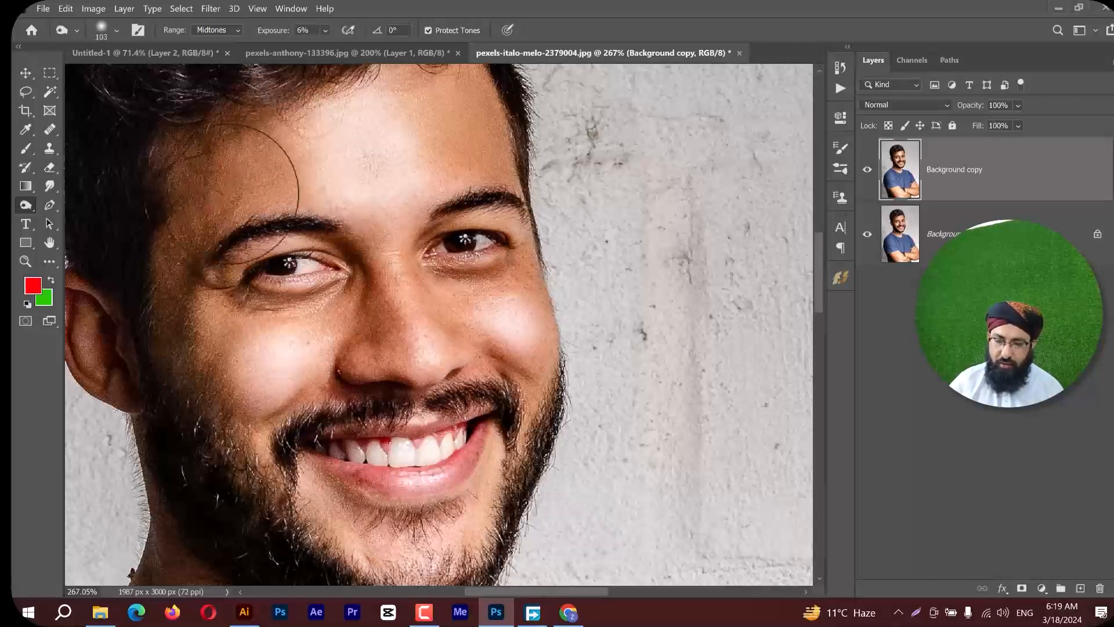
mouse_move(473, 116)
mouse_down()
mouse_move(483, 174)
mouse_move(458, 118)
mouse_move(477, 133)
mouse_move(481, 102)
mouse_move(505, 159)
mouse_move(442, 98)
mouse_move(476, 147)
mouse_up()
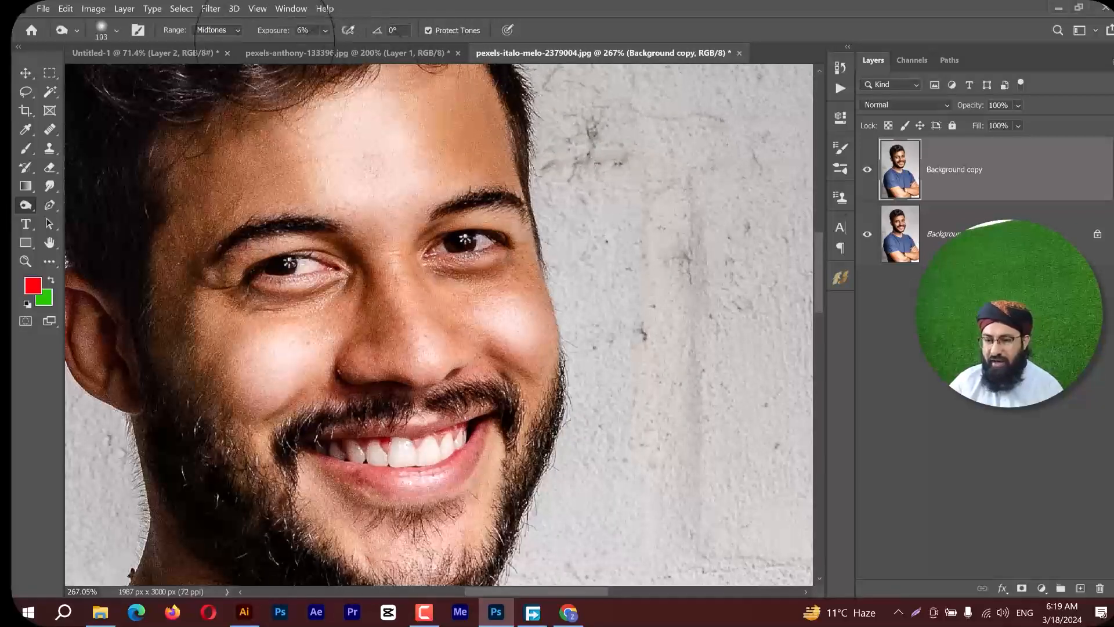
click(868, 174)
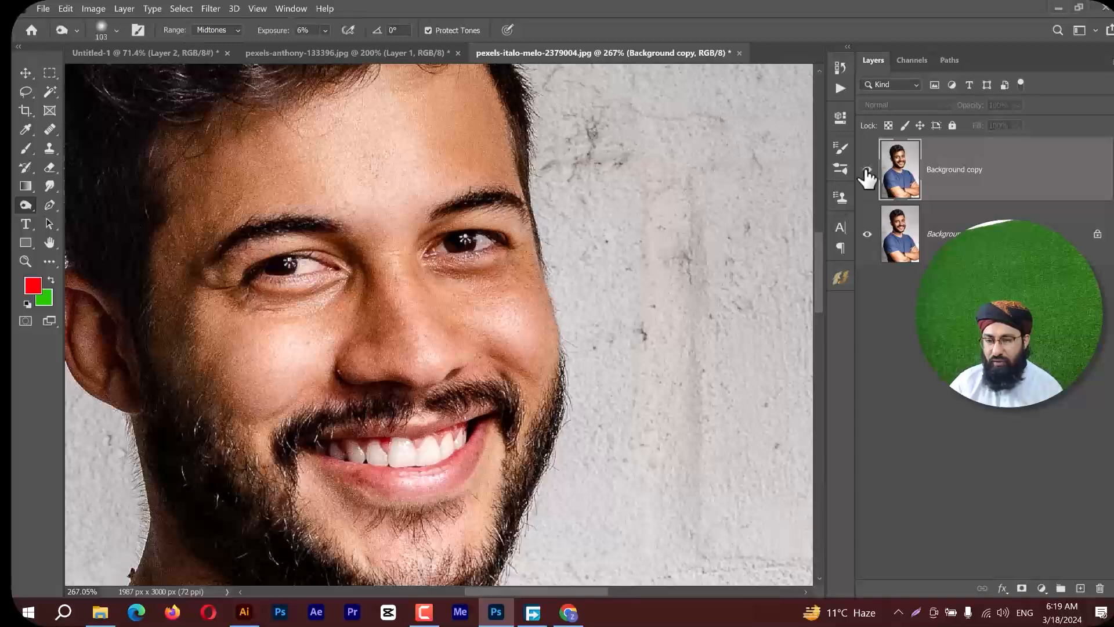
click(867, 174)
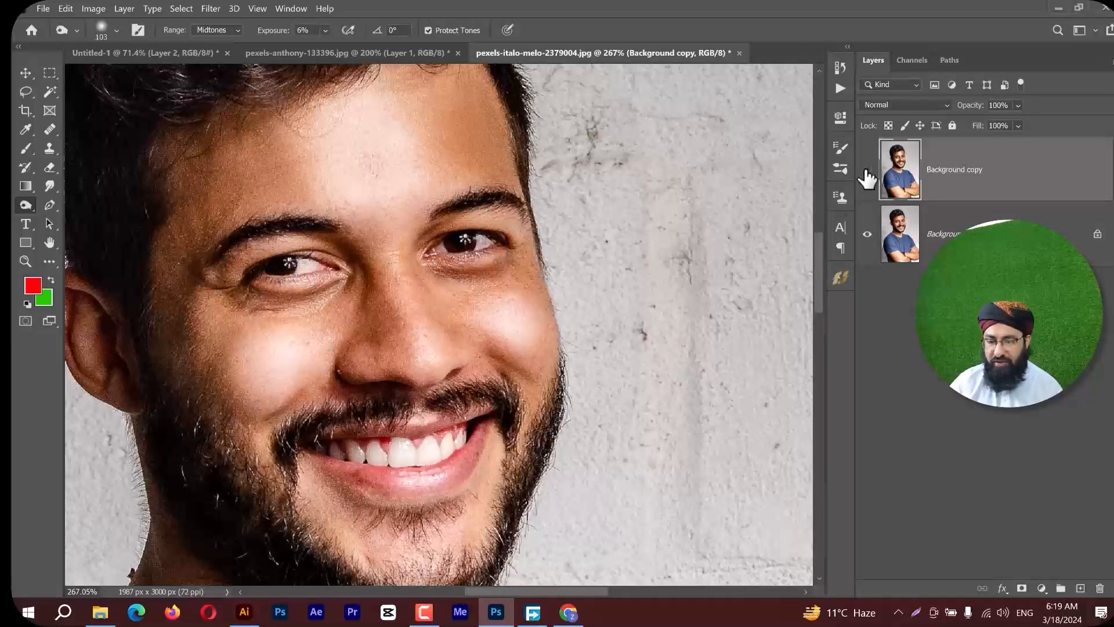
click(867, 174)
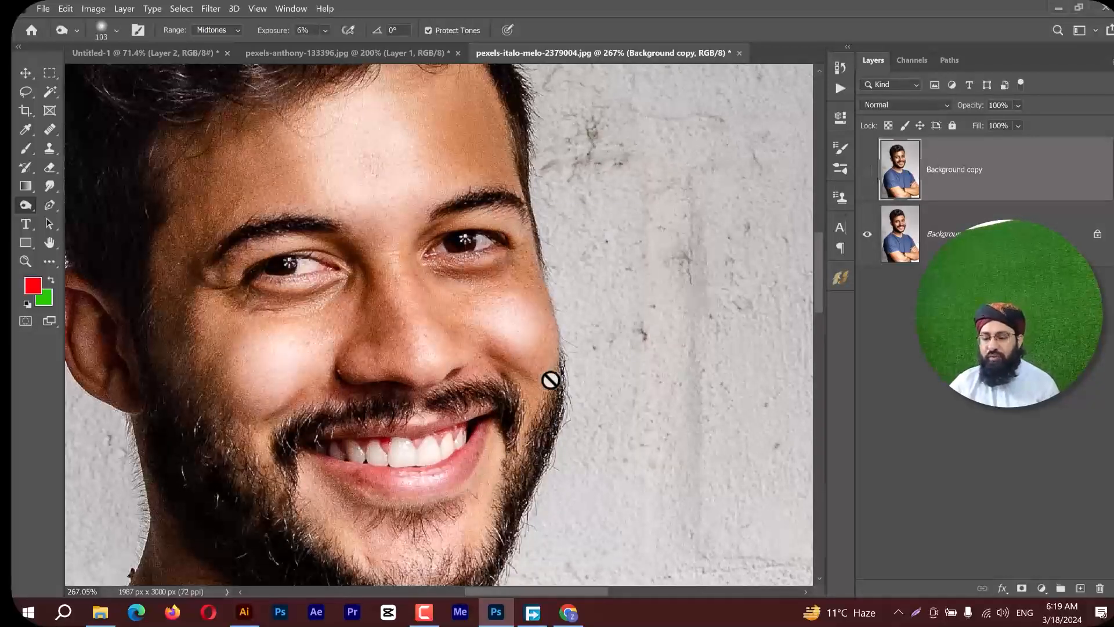
scroll(423, 319, down, 2)
drag(399, 387, 412, 361)
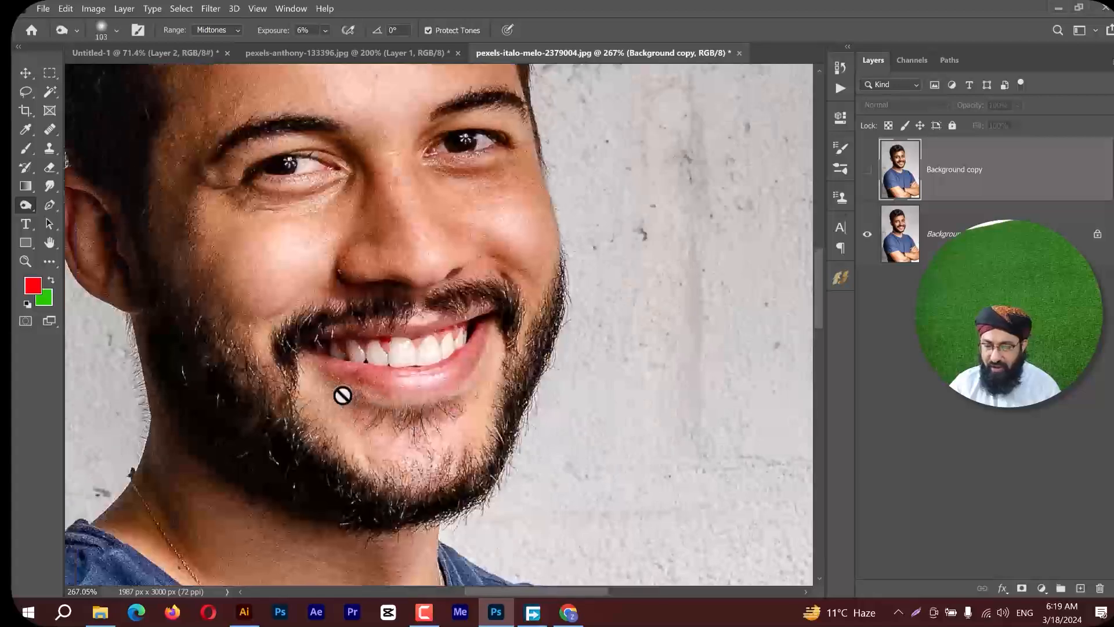
click(868, 174)
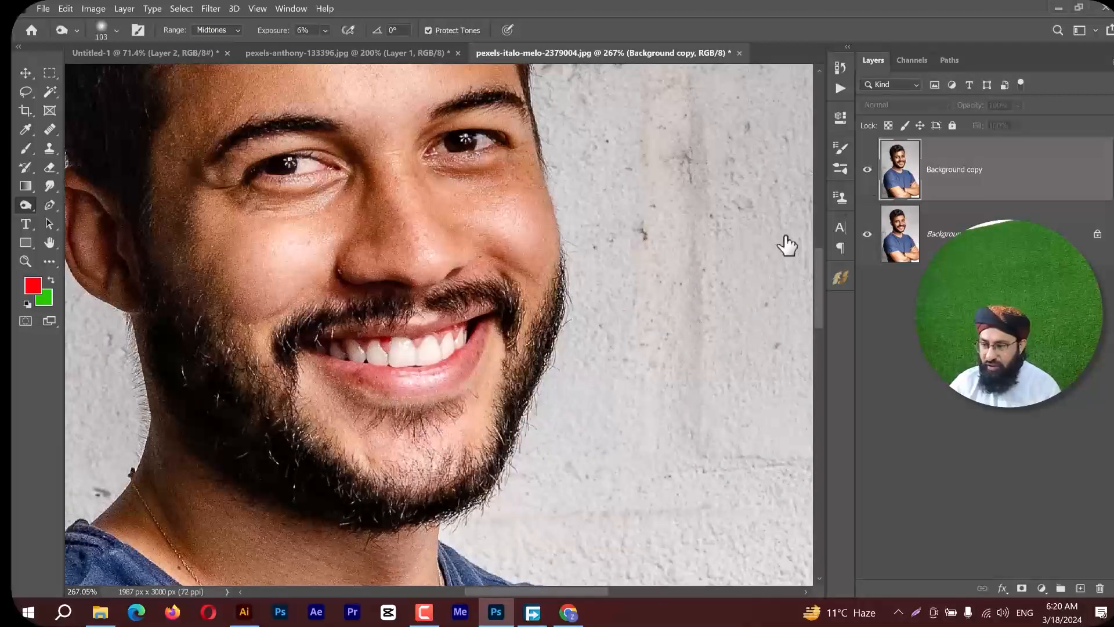
Darken the skin below the lower lip and around the chin with the Burn tool, using a 47 px brush and 56% exposure.
mouse_move(311, 417)
mouse_down()
mouse_move(342, 395)
mouse_move(327, 382)
mouse_move(361, 417)
mouse_move(431, 416)
mouse_move(472, 396)
mouse_move(483, 365)
mouse_move(466, 421)
mouse_move(388, 433)
mouse_move(374, 424)
mouse_move(387, 434)
mouse_move(381, 426)
mouse_move(371, 461)
mouse_move(353, 438)
mouse_move(372, 451)
mouse_move(357, 445)
mouse_move(390, 498)
mouse_move(477, 453)
mouse_move(480, 433)
mouse_move(458, 502)
mouse_up()
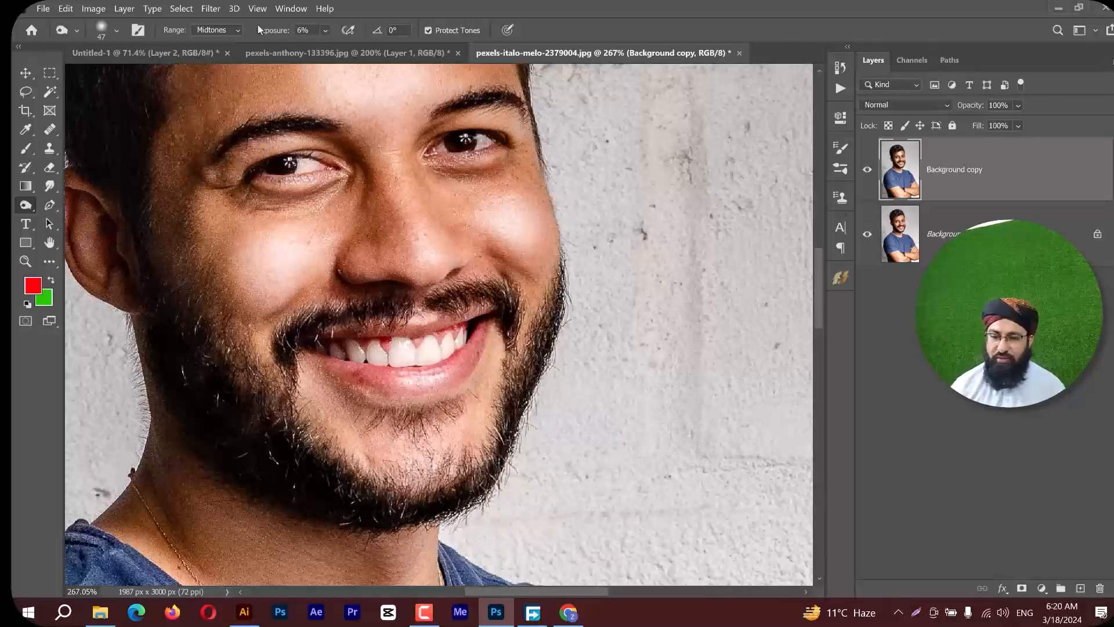
drag(268, 40, 305, 42)
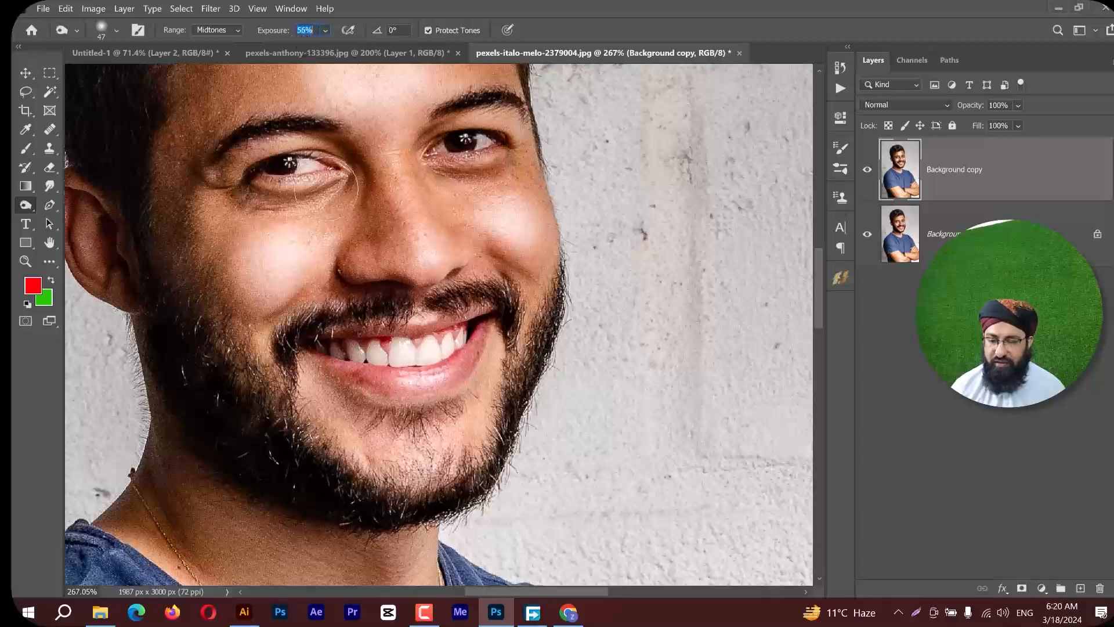
mouse_move(334, 385)
mouse_down()
mouse_move(358, 413)
mouse_move(395, 416)
mouse_move(470, 388)
mouse_up()
mouse_move(380, 481)
mouse_down()
mouse_move(371, 437)
mouse_move(404, 503)
mouse_move(469, 463)
mouse_move(478, 428)
mouse_up()
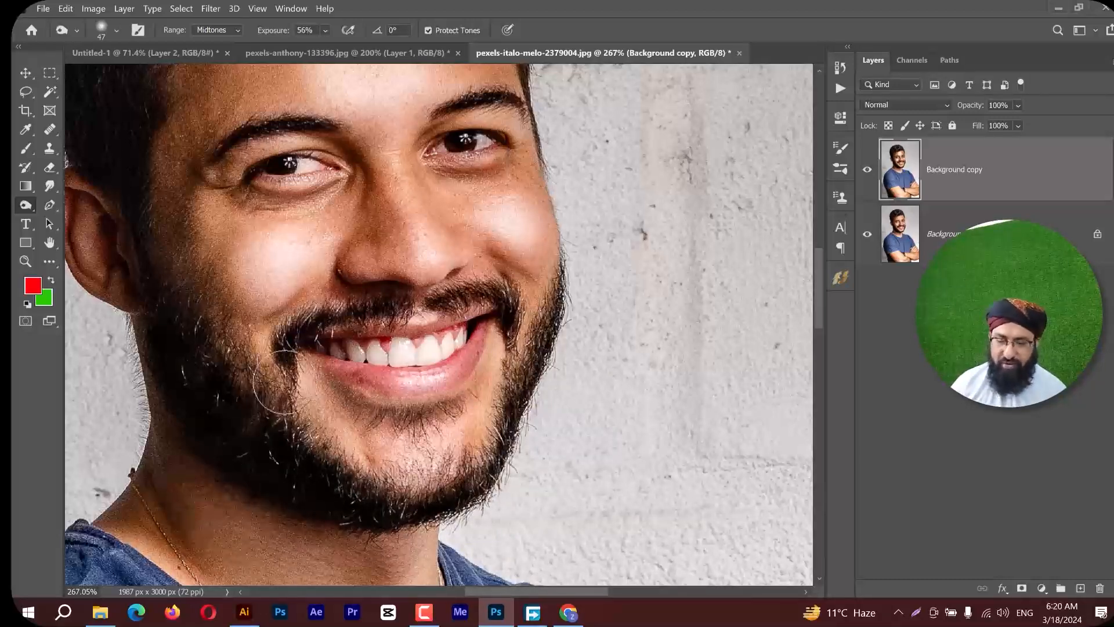
Desaturate the man's forehead, cheeks, nose and mouth area with the Sponge tool in Desaturate mode, using a 247 px brush.
right_click(29, 212)
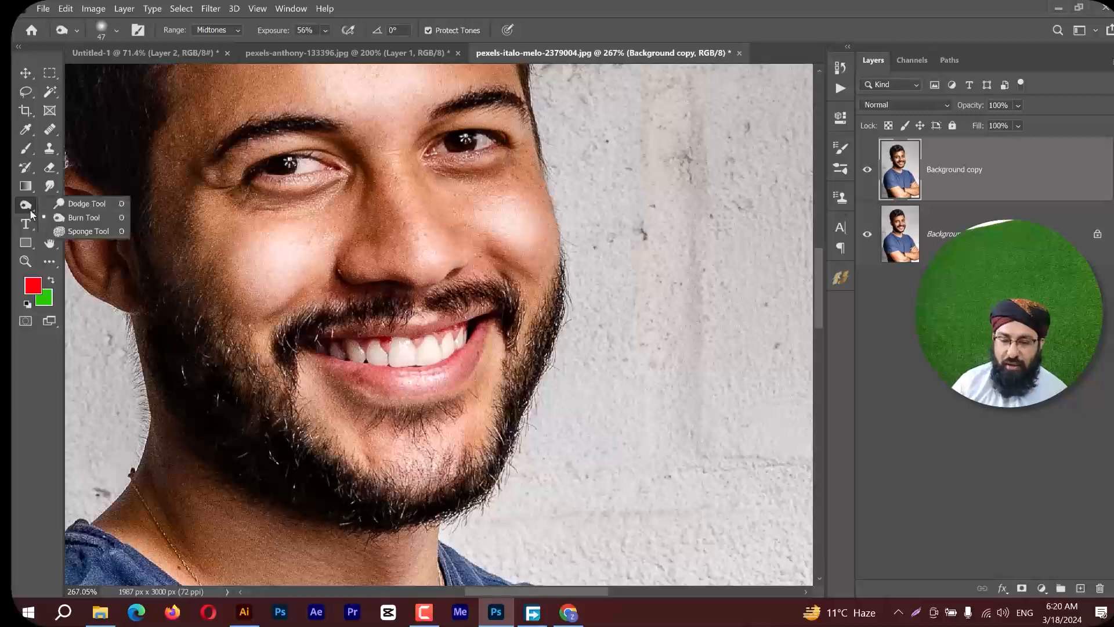
click(46, 221)
right_click(28, 205)
click(54, 221)
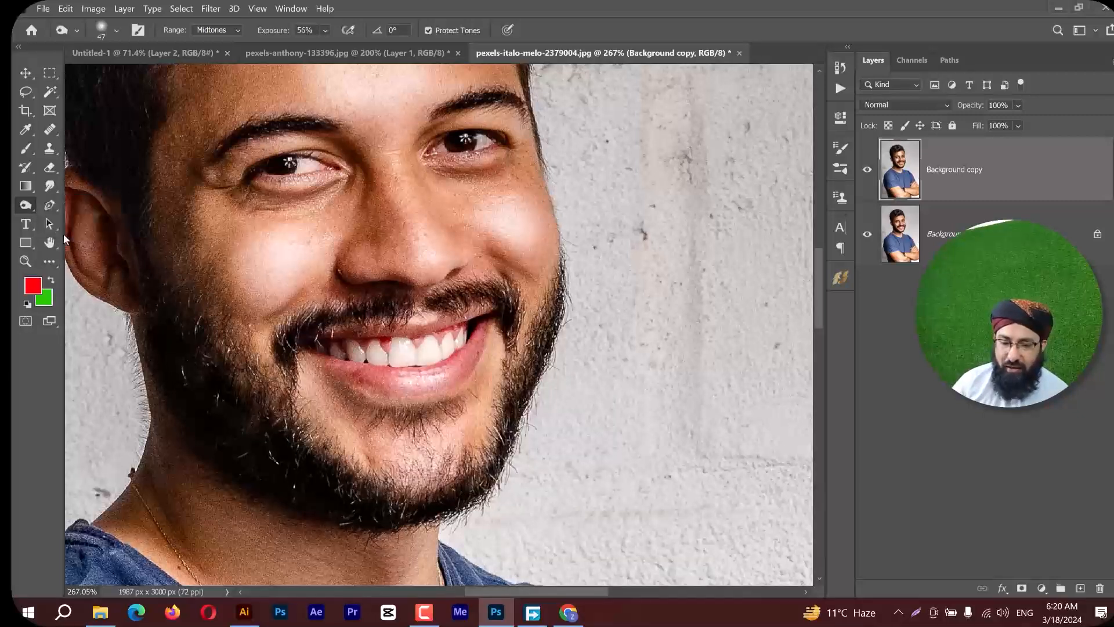
right_click(28, 208)
click(53, 221)
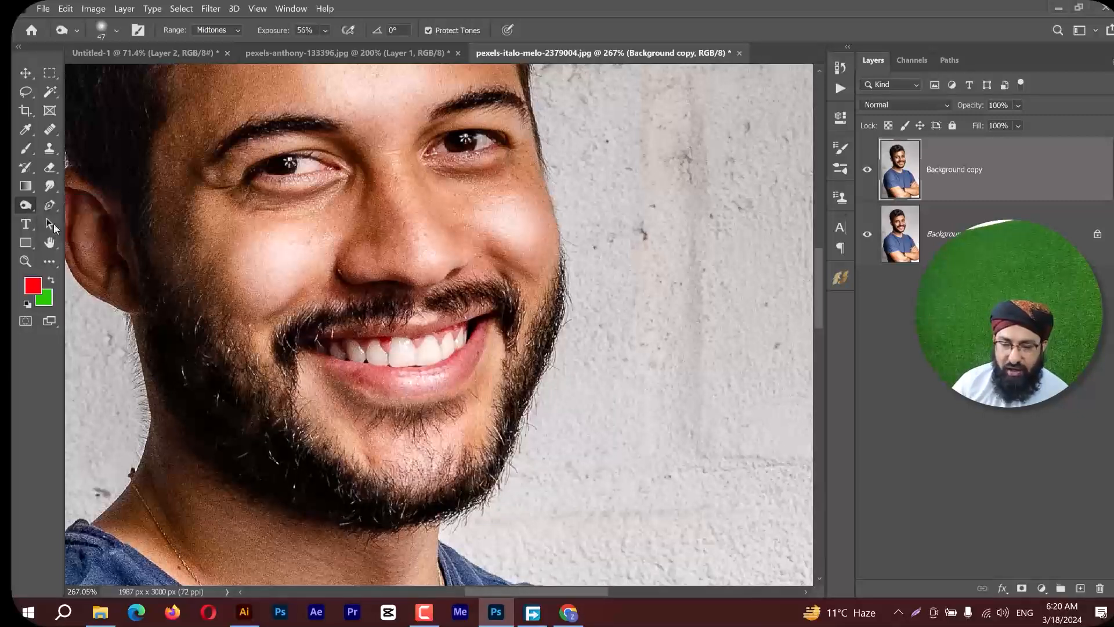
right_click(29, 207)
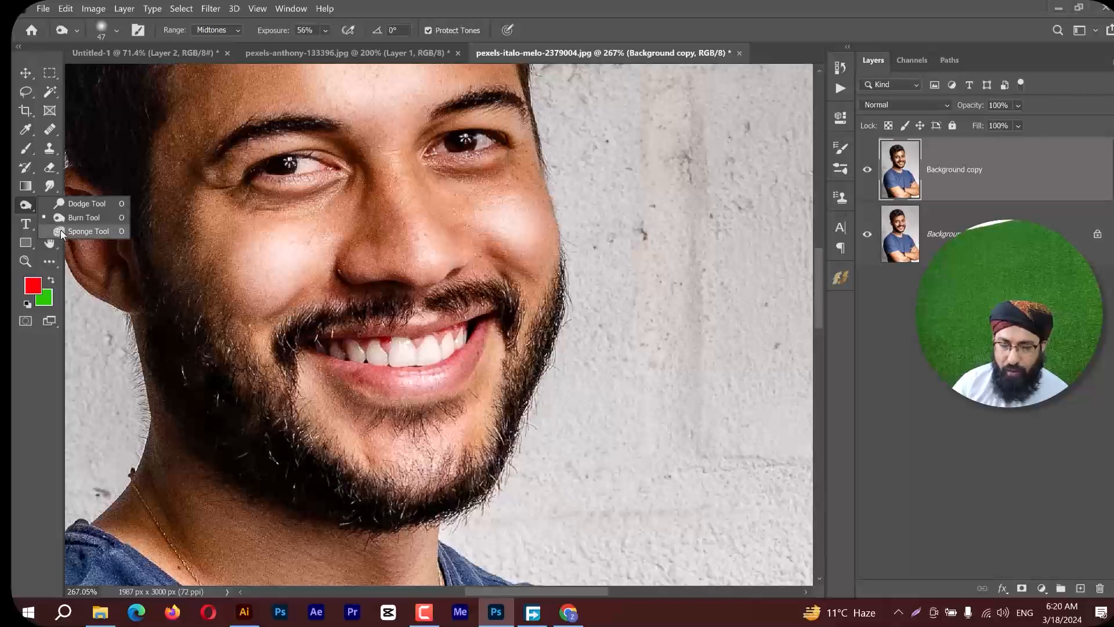
click(82, 231)
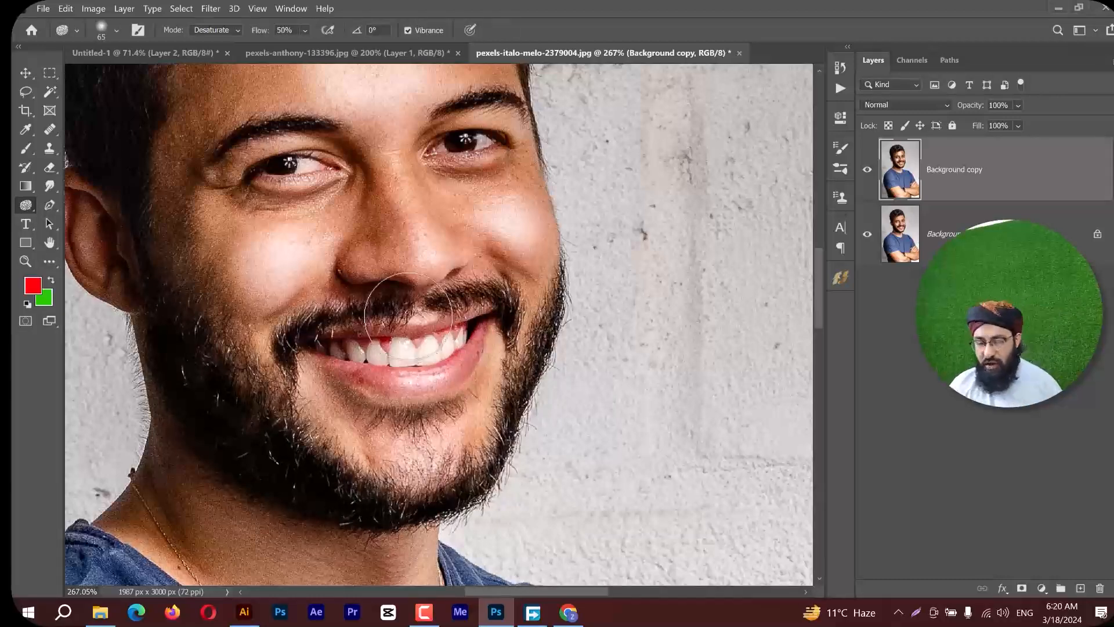
scroll(408, 316, down, 3)
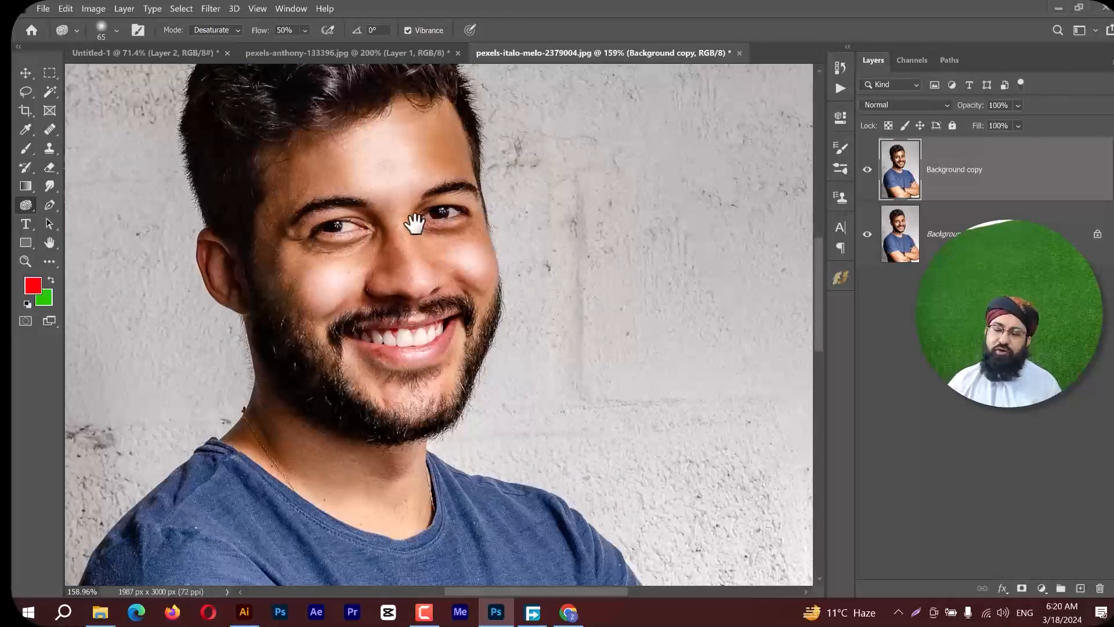
drag(413, 220, 454, 297)
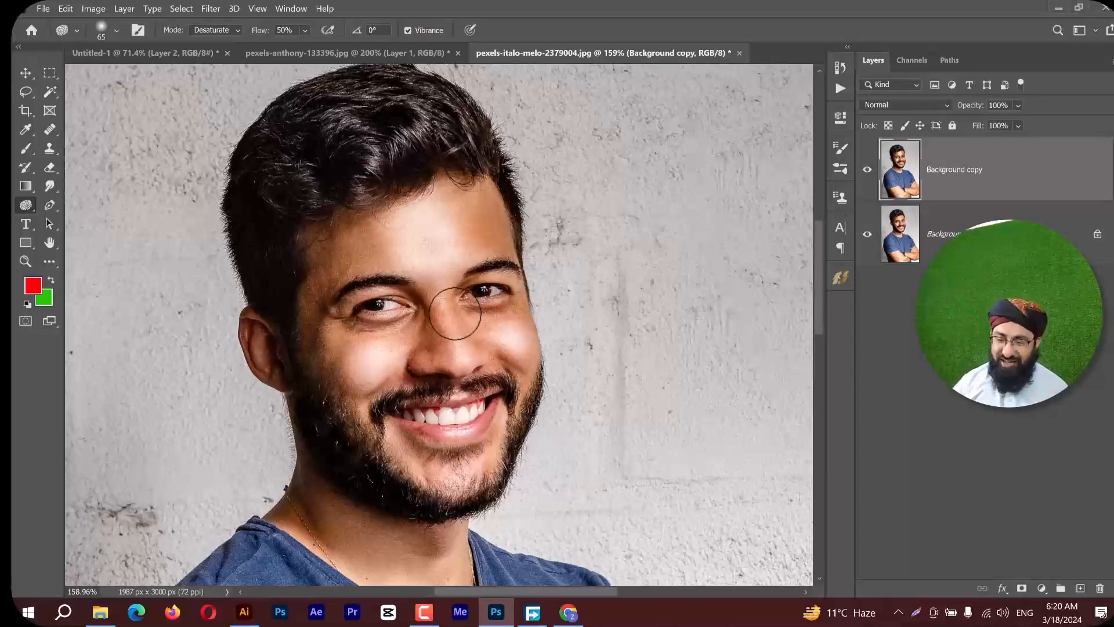
mouse_move(429, 243)
mouse_down()
mouse_move(481, 239)
mouse_move(376, 264)
mouse_move(385, 229)
mouse_move(373, 273)
mouse_up()
mouse_move(330, 447)
mouse_down()
mouse_move(444, 384)
mouse_move(453, 333)
mouse_move(462, 445)
mouse_move(470, 366)
mouse_move(389, 376)
mouse_move(424, 402)
mouse_move(409, 366)
mouse_move(479, 390)
mouse_move(475, 320)
mouse_move(504, 201)
mouse_move(502, 487)
mouse_move(490, 319)
mouse_move(501, 443)
mouse_move(494, 369)
mouse_up()
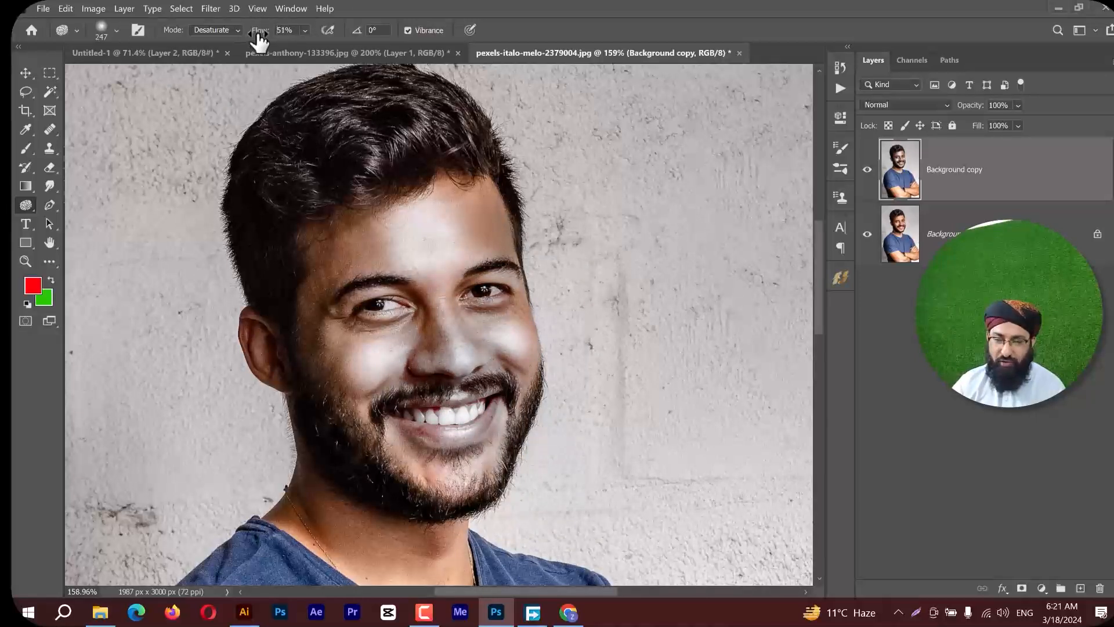
Set the Sponge flow to 100% and remove the remaining colour from the face.
drag(259, 41, 478, 33)
mouse_move(331, 305)
mouse_down()
mouse_move(368, 351)
mouse_move(369, 252)
mouse_move(402, 317)
mouse_move(475, 283)
mouse_move(453, 275)
mouse_move(471, 207)
mouse_move(482, 240)
mouse_move(458, 166)
mouse_move(455, 392)
mouse_move(443, 399)
mouse_move(400, 377)
mouse_move(428, 447)
mouse_move(417, 467)
mouse_move(413, 454)
mouse_move(475, 460)
mouse_move(376, 358)
mouse_up()
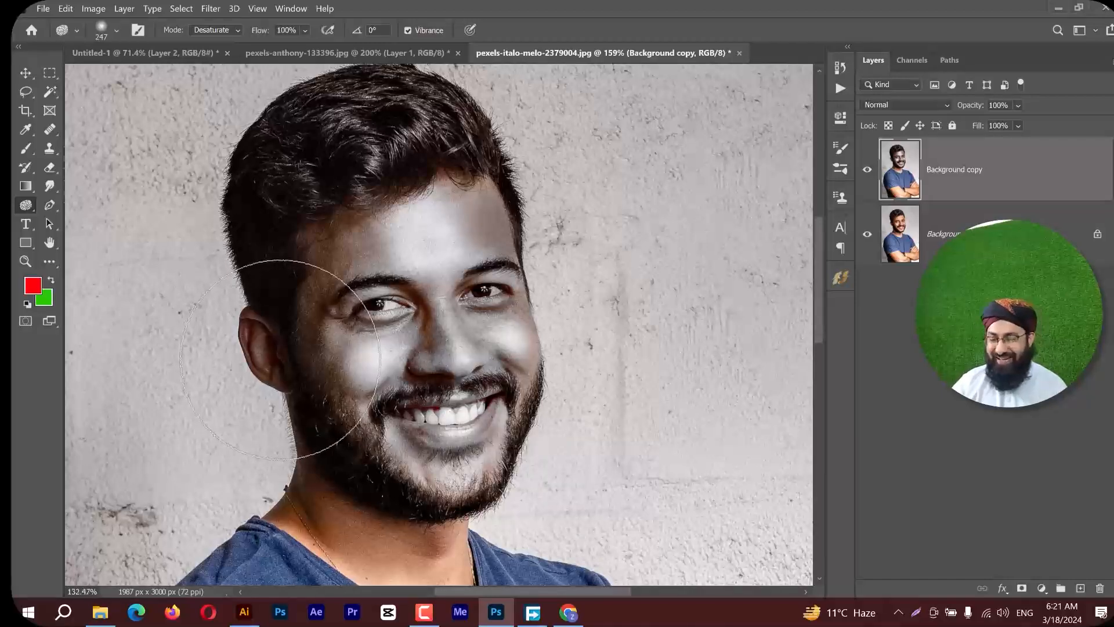
scroll(277, 372, down, 2)
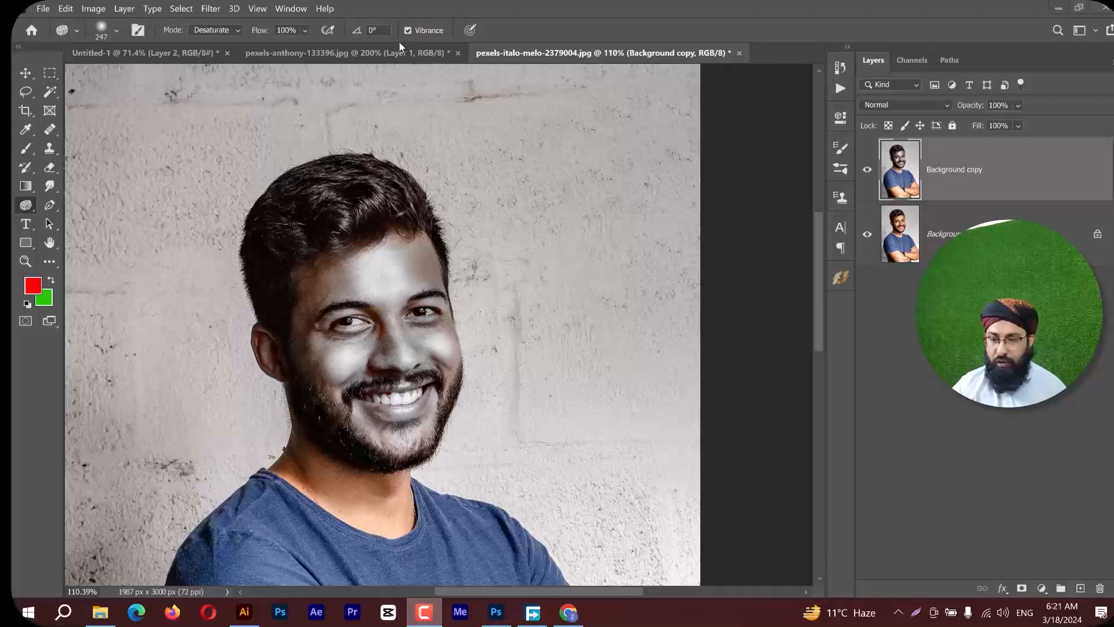
click(321, 82)
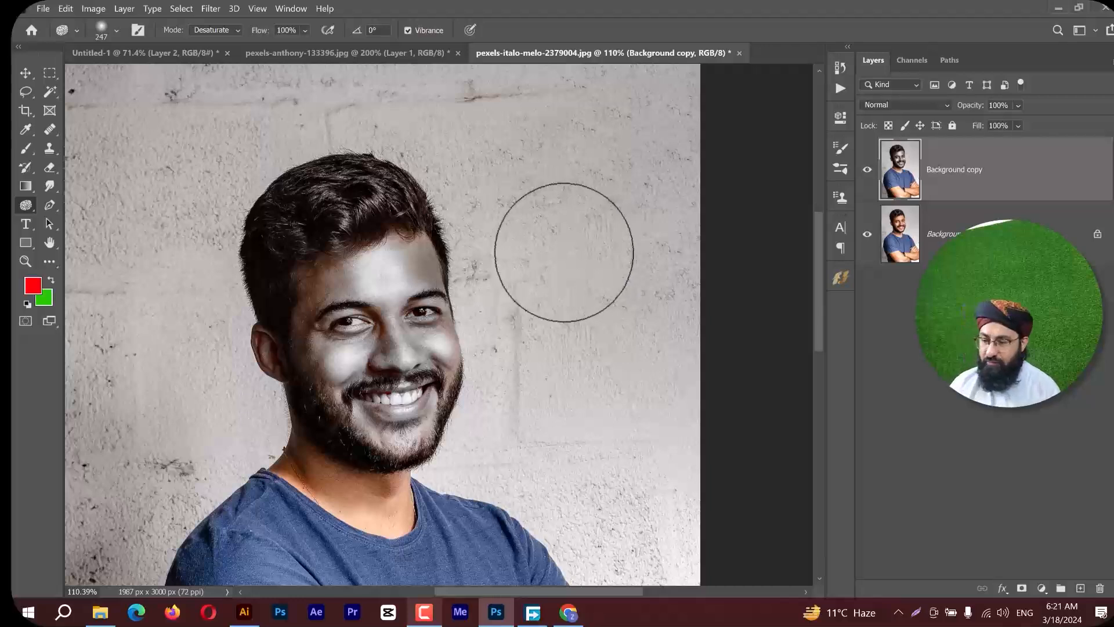
Delete the retouched Background copy layer, comparing the portrait with and without it.
key(v)
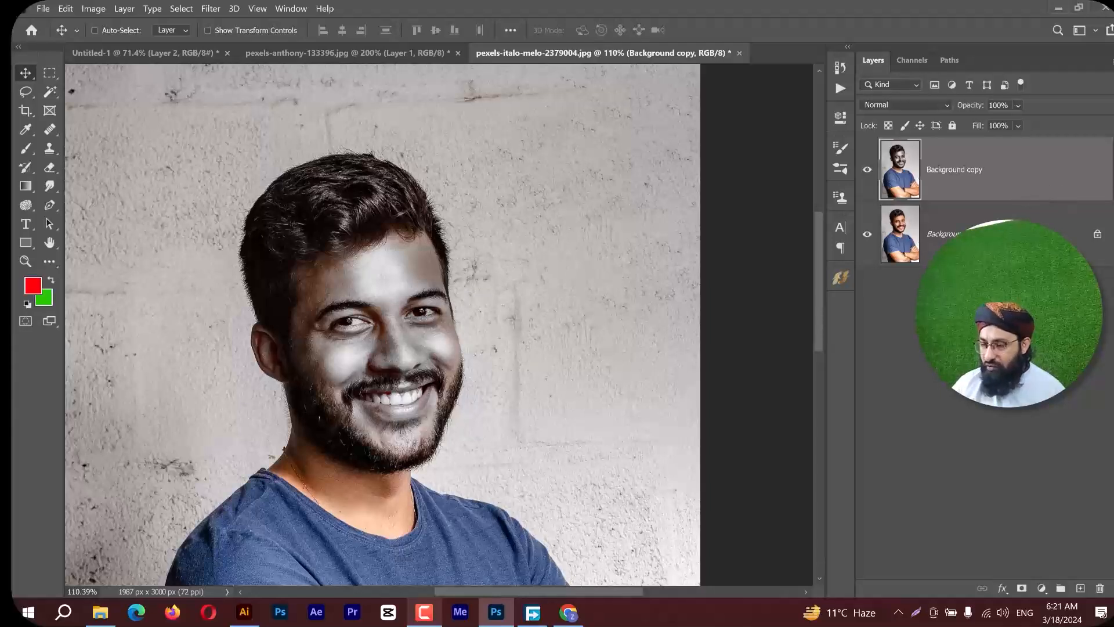
key(Delete)
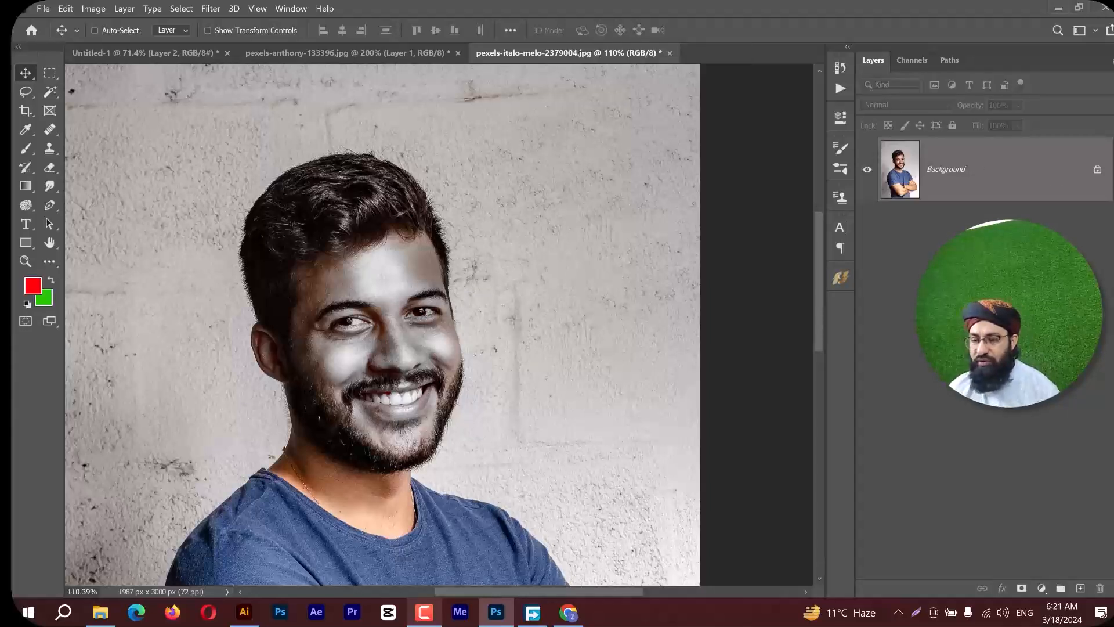
key(ctrl+z)
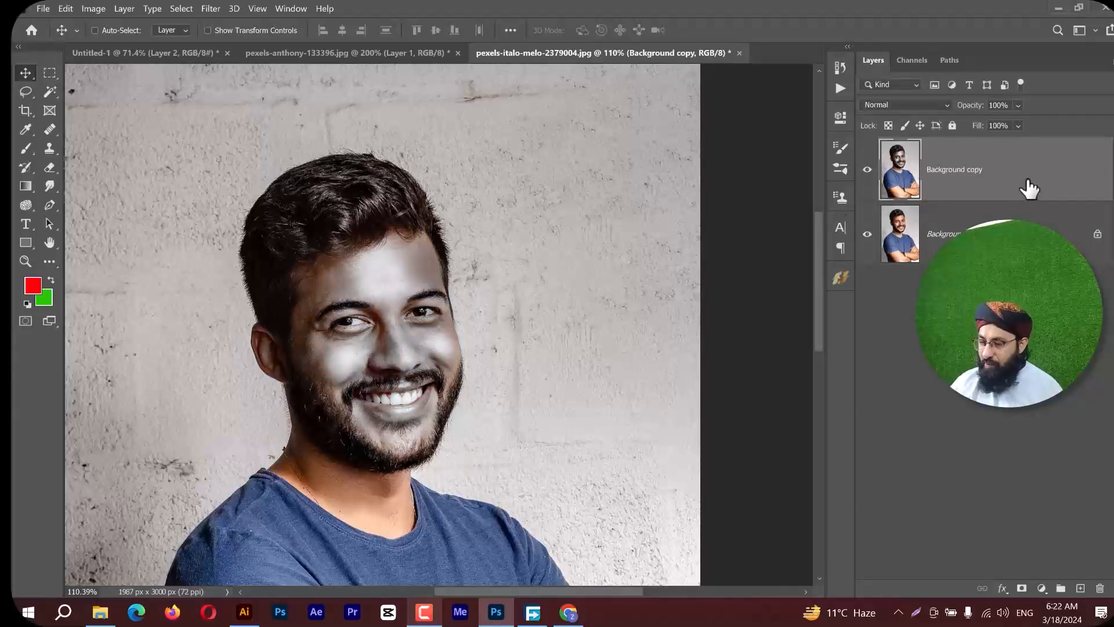
drag(1029, 189, 1101, 592)
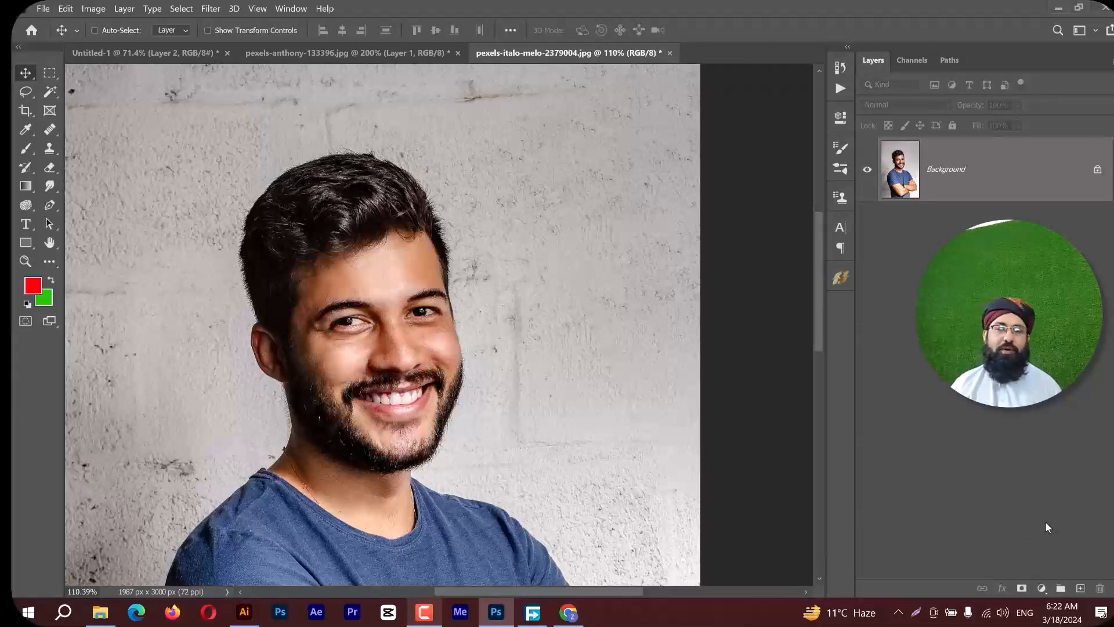
key(ctrl+z)
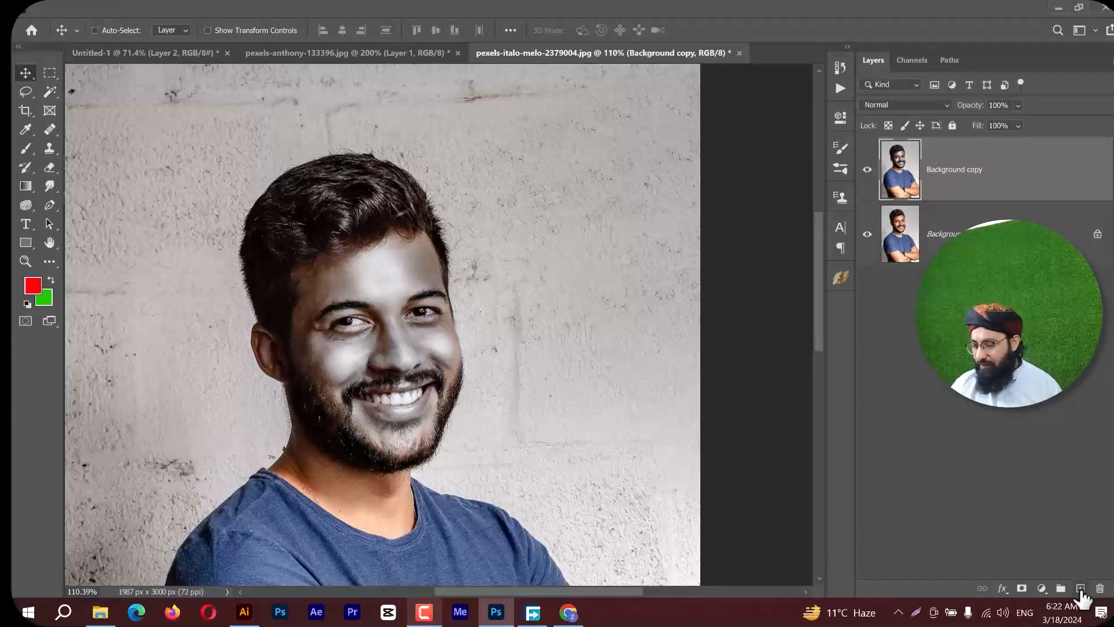
key(ctrl+shift+z)
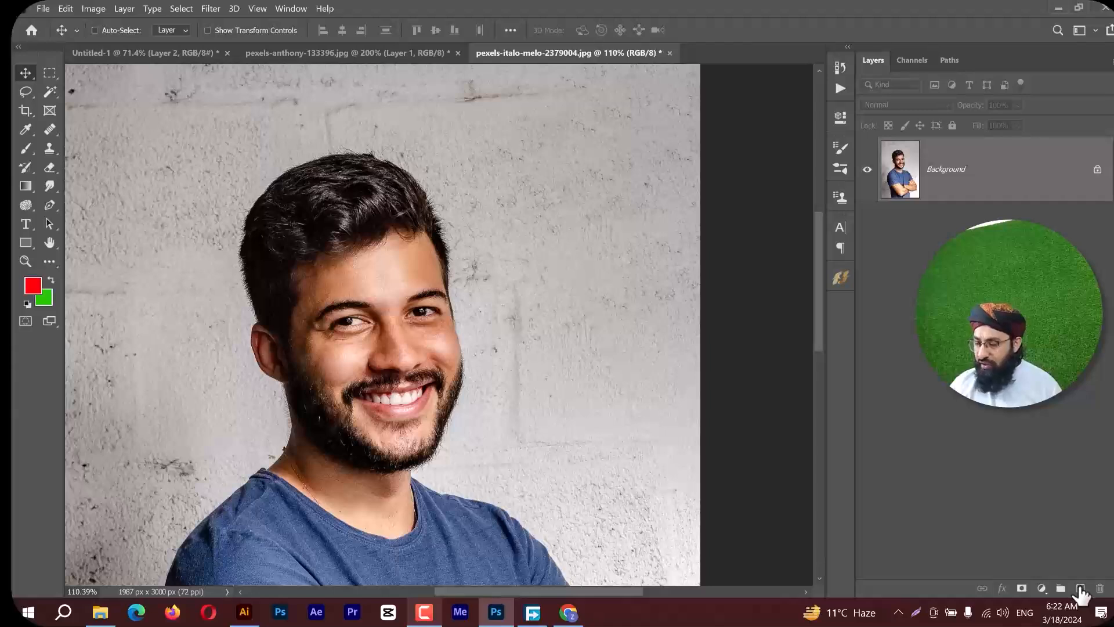
Duplicate the Background layer to get a fresh copy of the original portrait.
click(1080, 589)
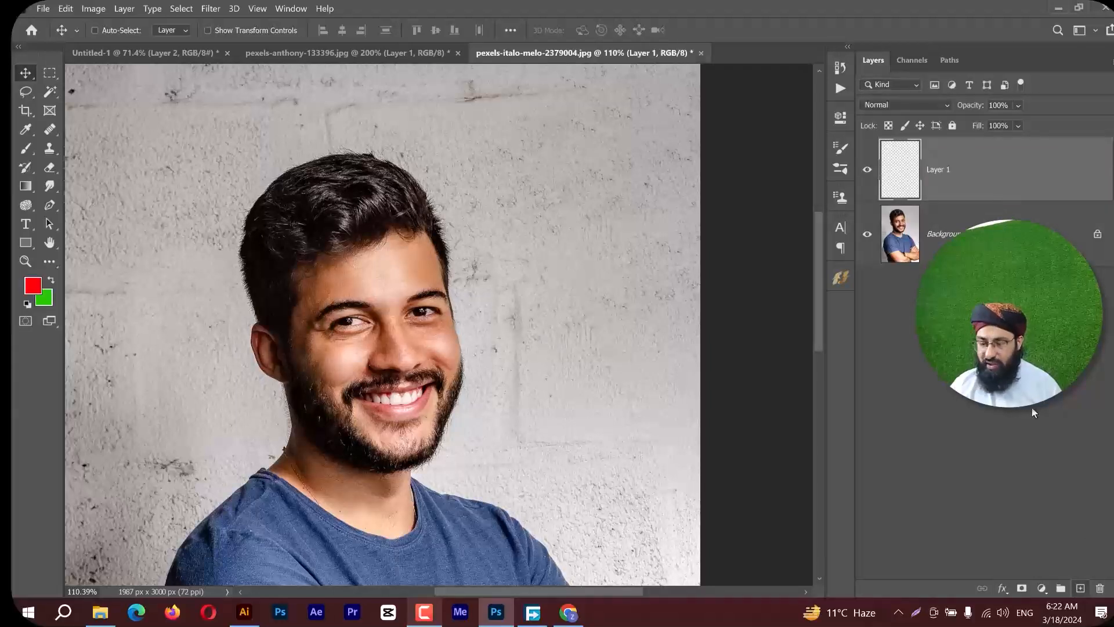
key(ctrl+z)
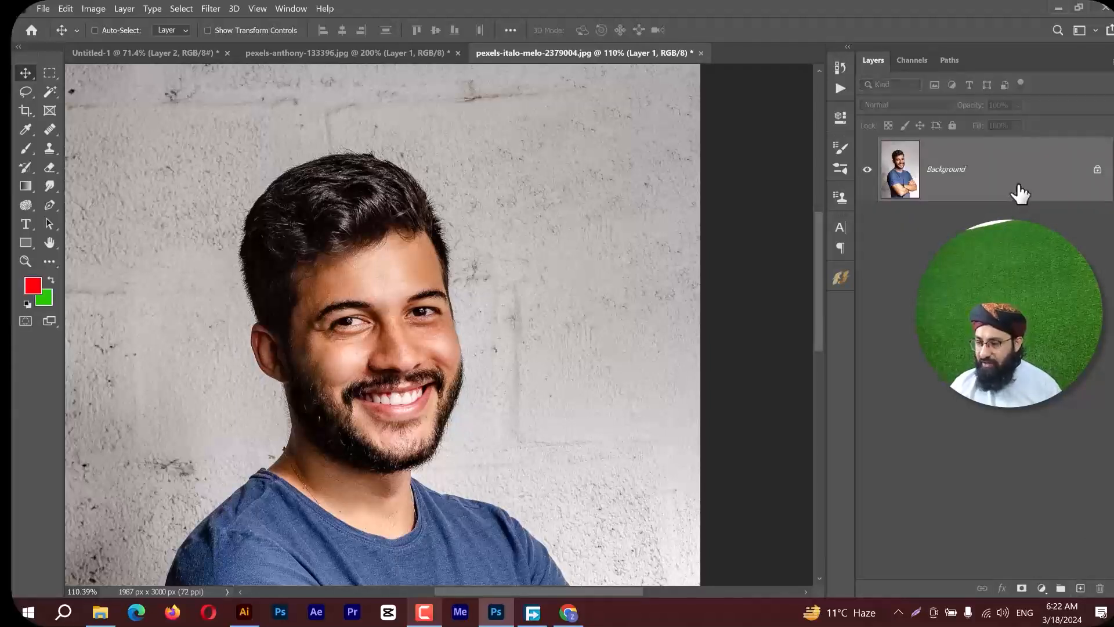
drag(1083, 379, 1081, 589)
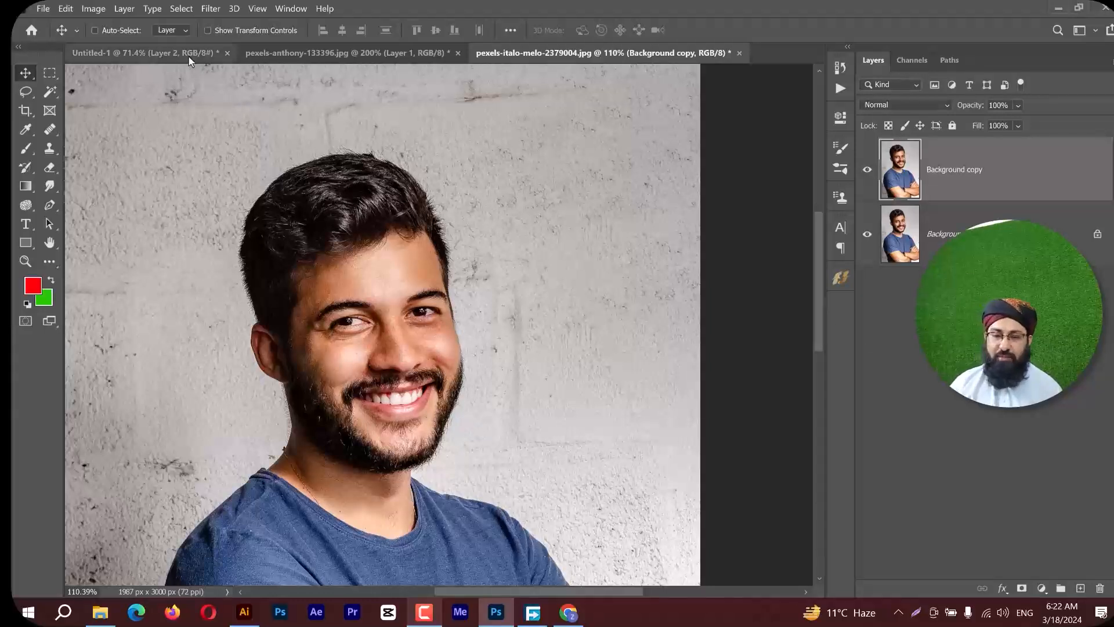
Start opening another file and browse to the Portfolio folder on Local Disk (D:).
click(43, 9)
click(43, 9)
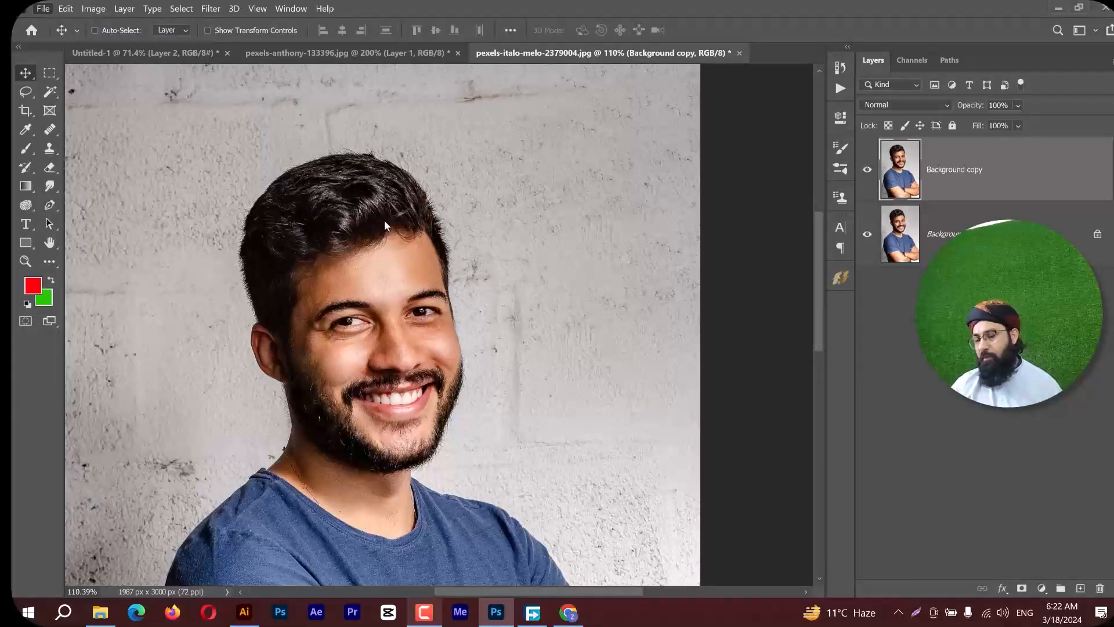
key(ctrl+o)
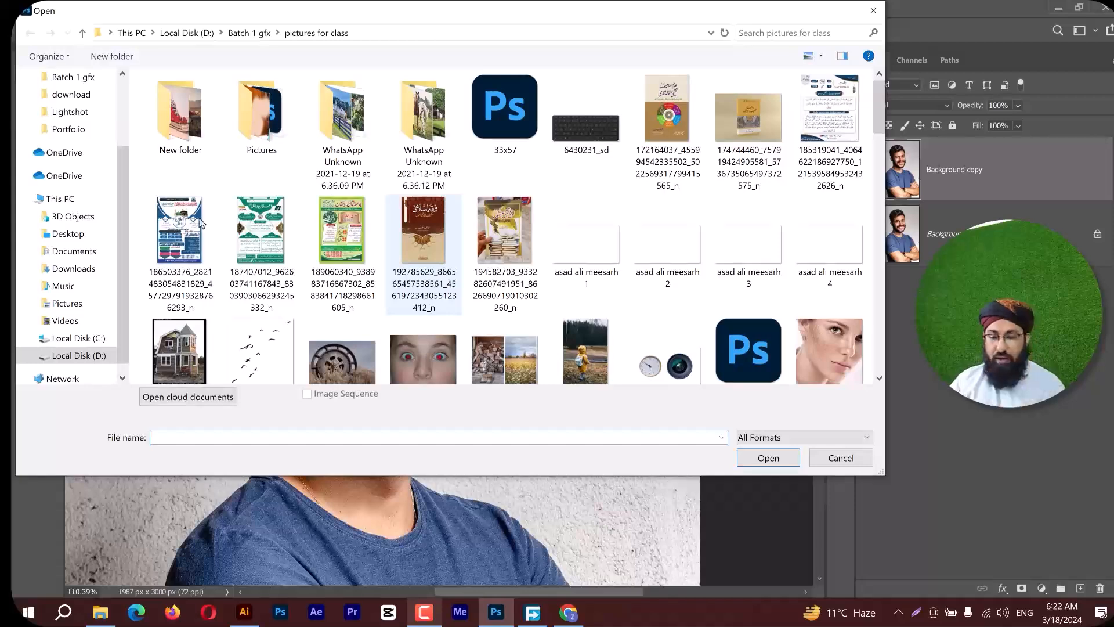
click(82, 33)
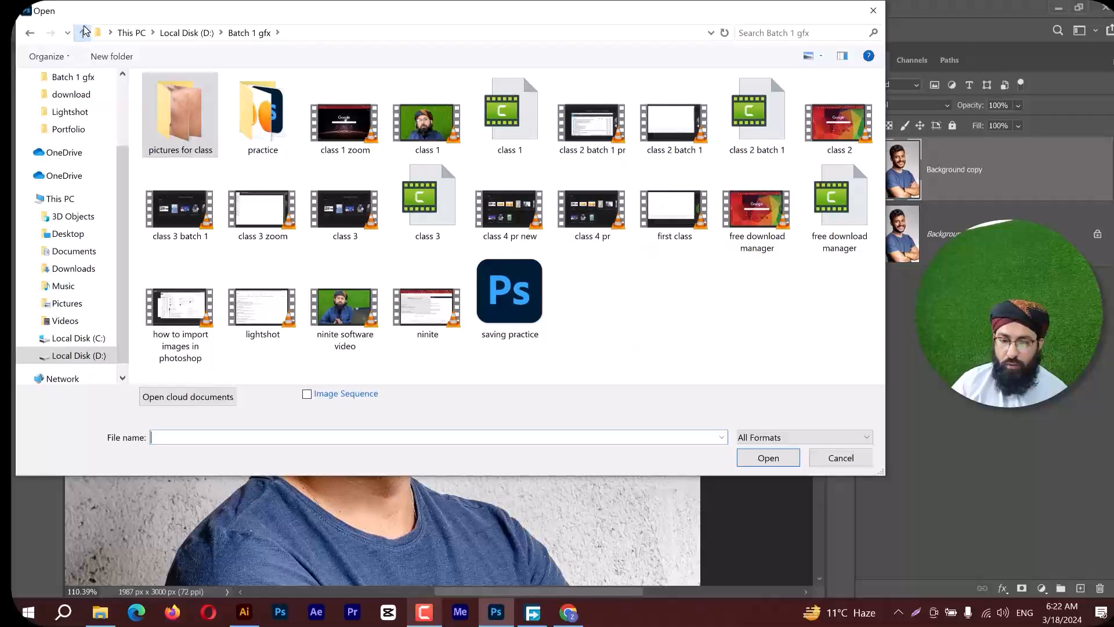
key(alt+Up)
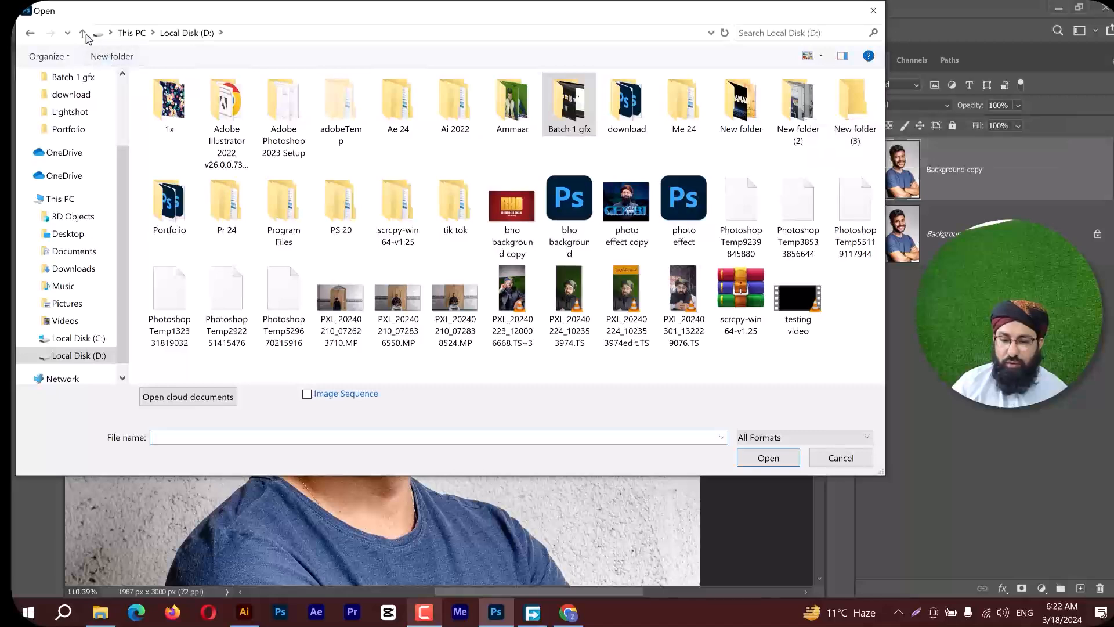
click(183, 196)
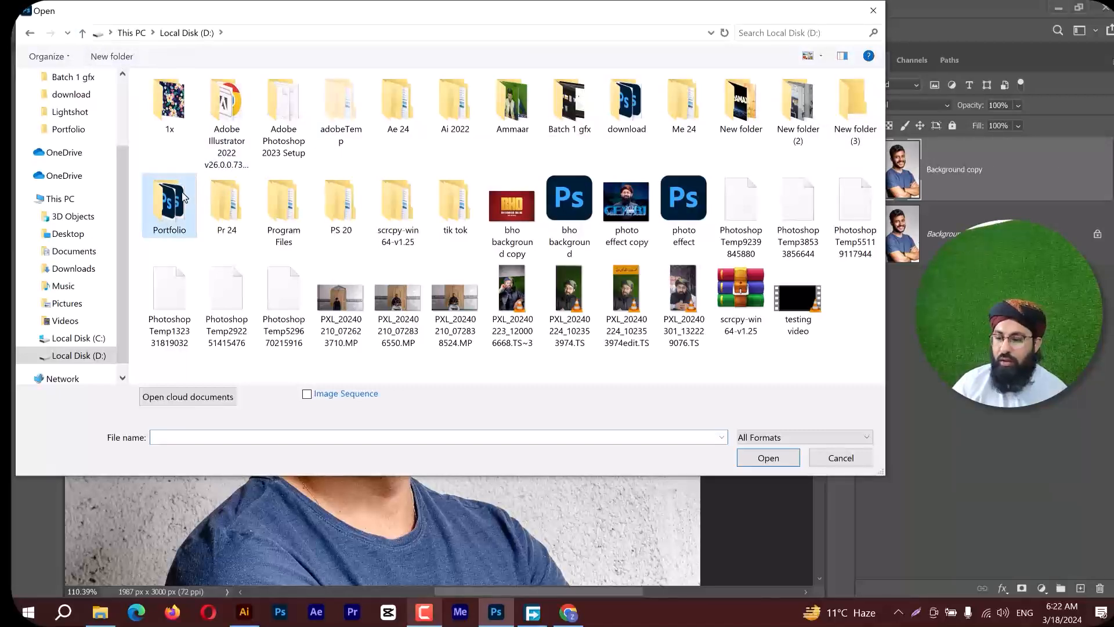
double_click(192, 200)
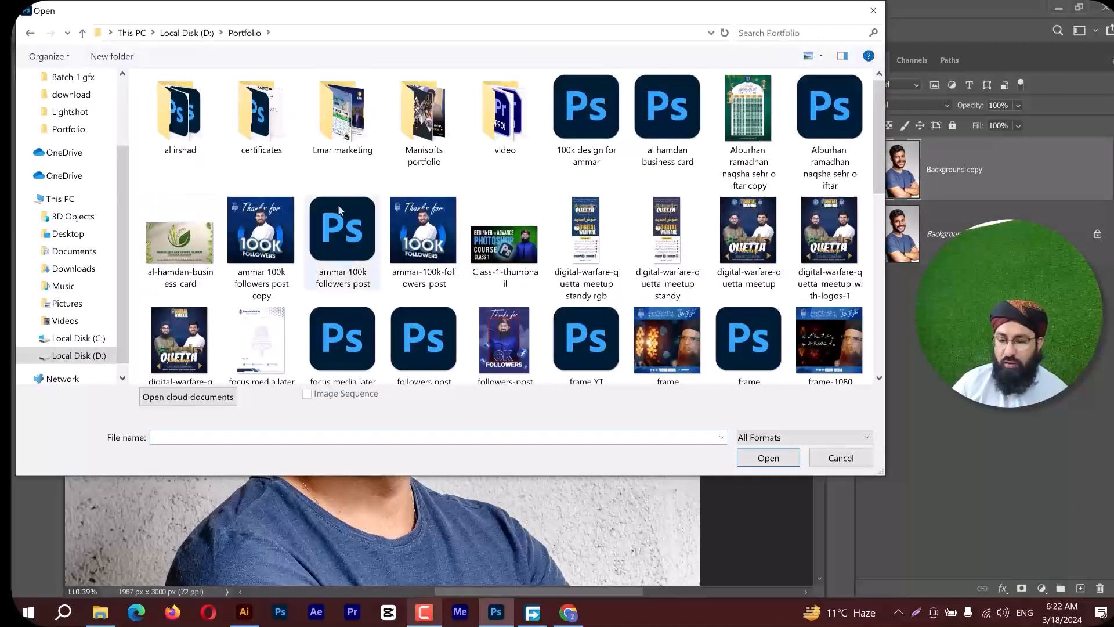
Open the muslim pansar store PSD from the Portfolio folder, keeping its layers and declining the text layer update.
click(343, 223)
key(m)
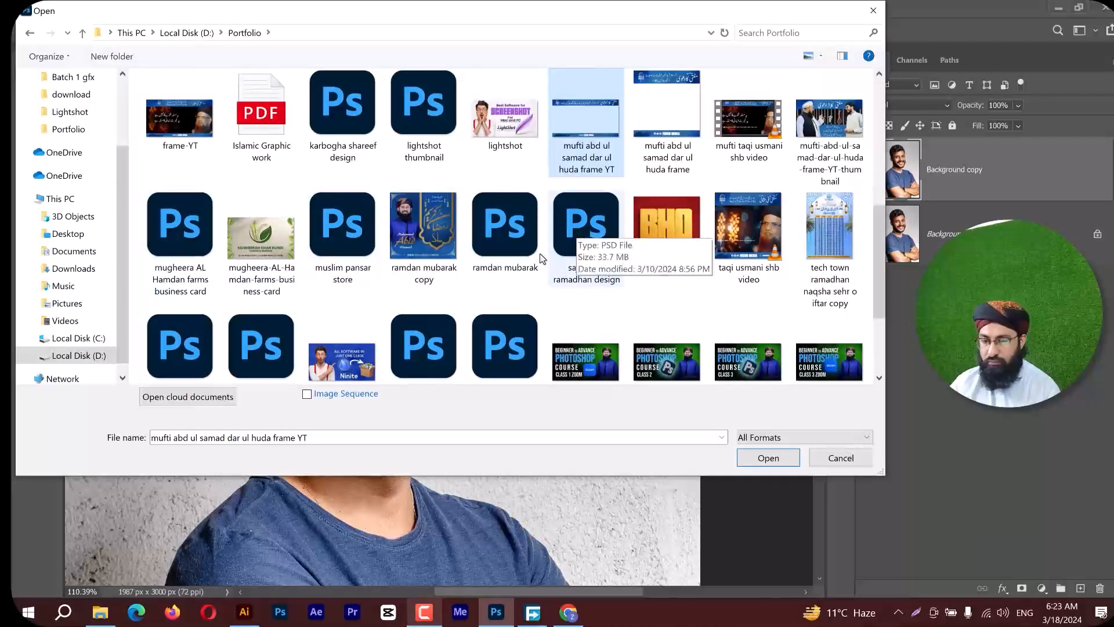
scroll(262, 320, down, 1)
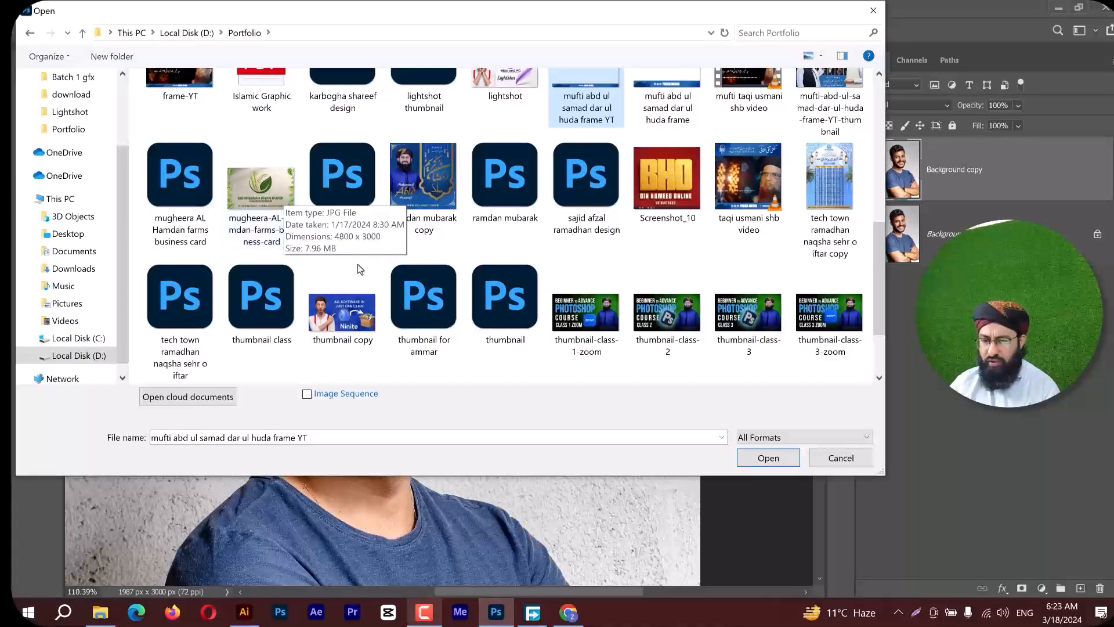
double_click(326, 175)
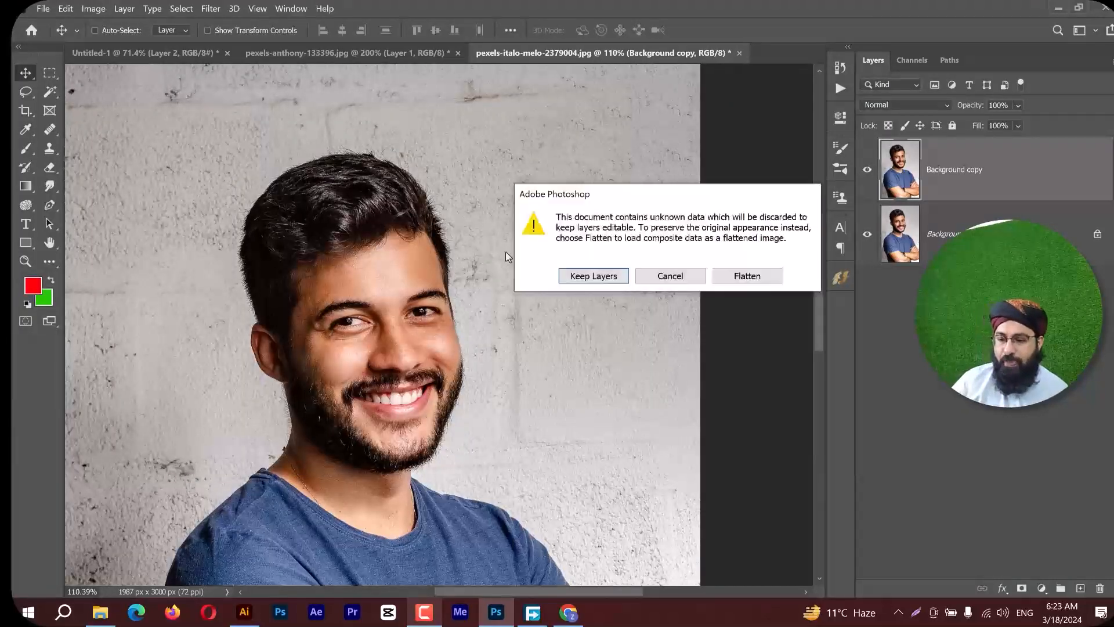
click(584, 275)
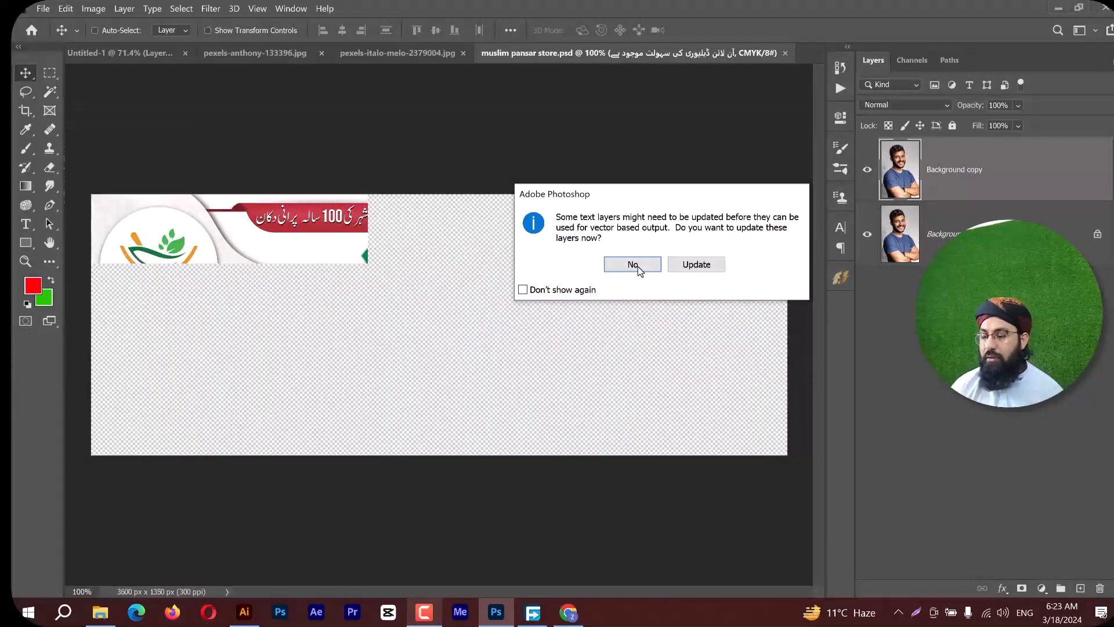
click(632, 264)
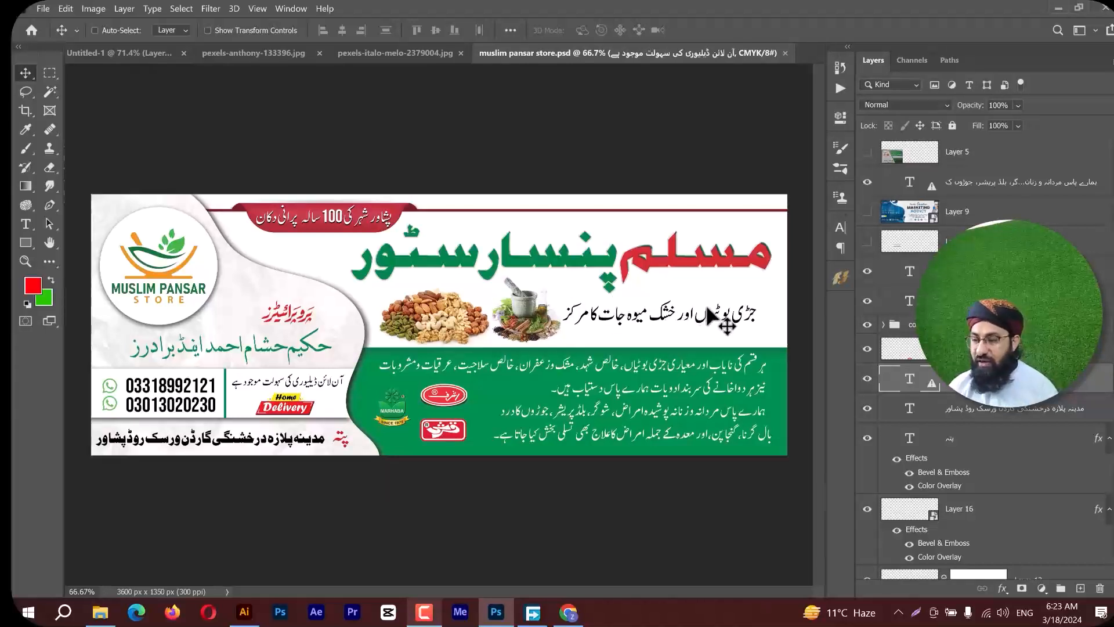
Delete the hidden Layer 9 from the store banner and select the contact group.
click(966, 217)
key(Delete)
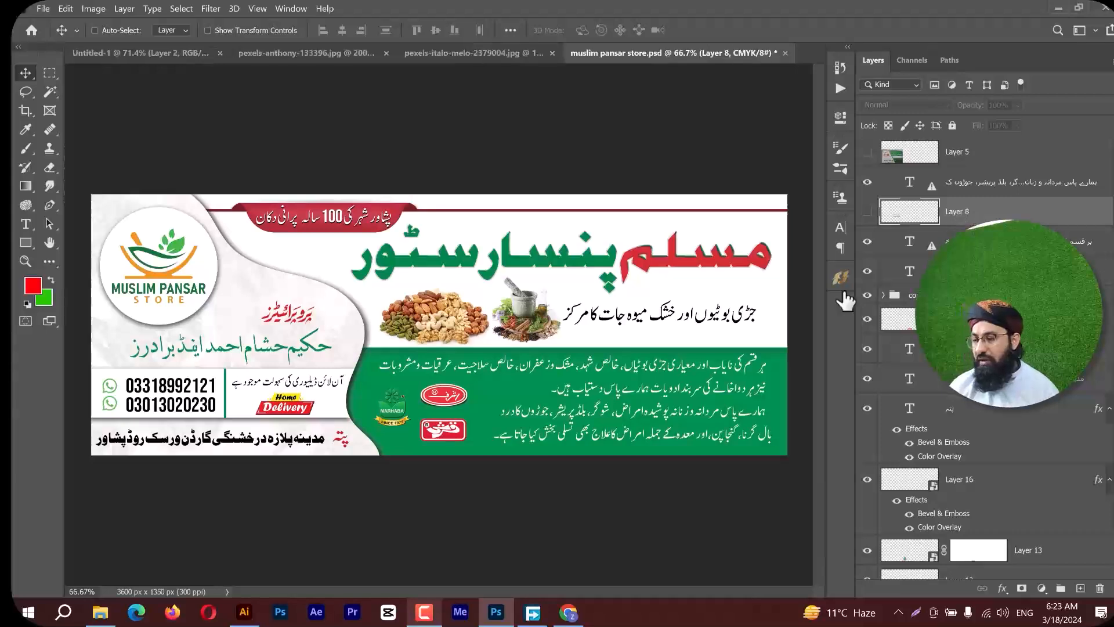
scroll(921, 367, down, 1)
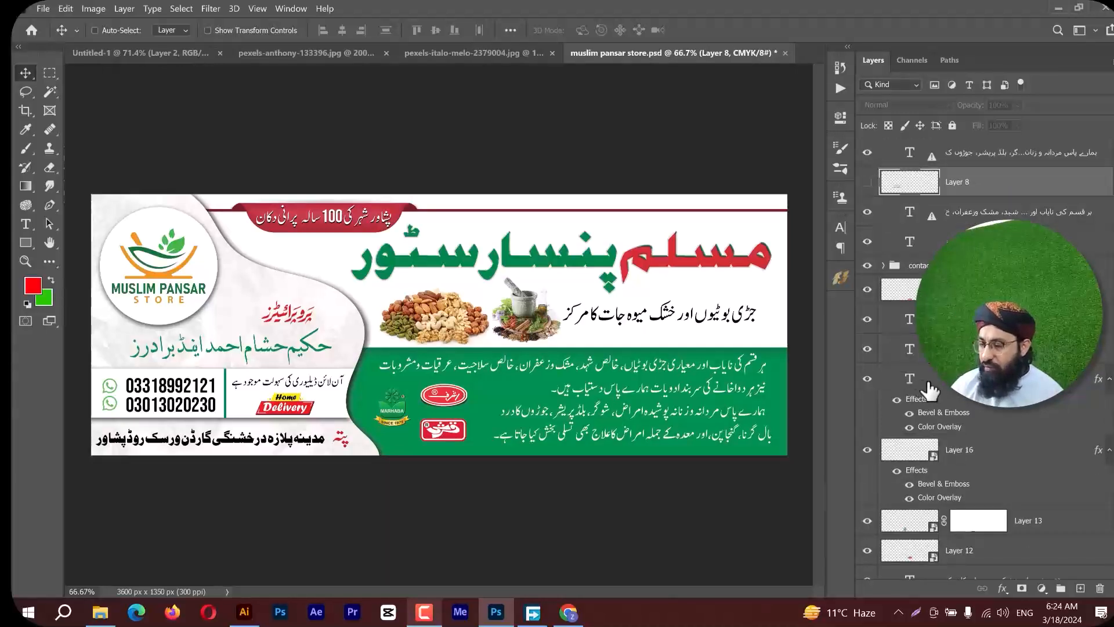
scroll(943, 398, down, 4)
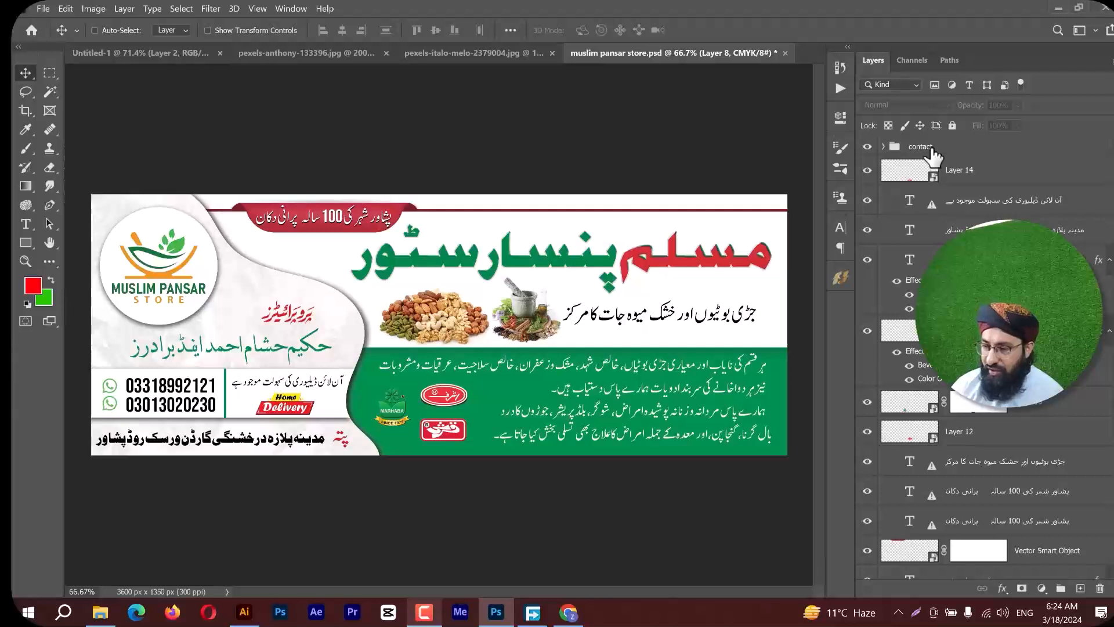
click(932, 151)
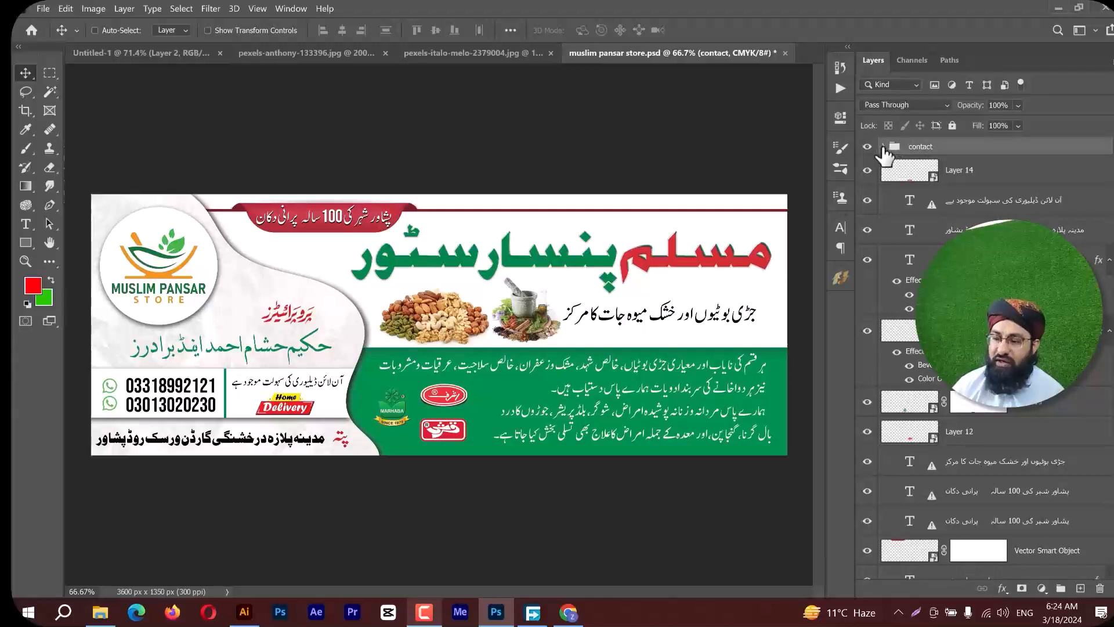
Expand the contact group, briefly hide and show Layer 15 copy inside it, and collapse the group again.
click(882, 147)
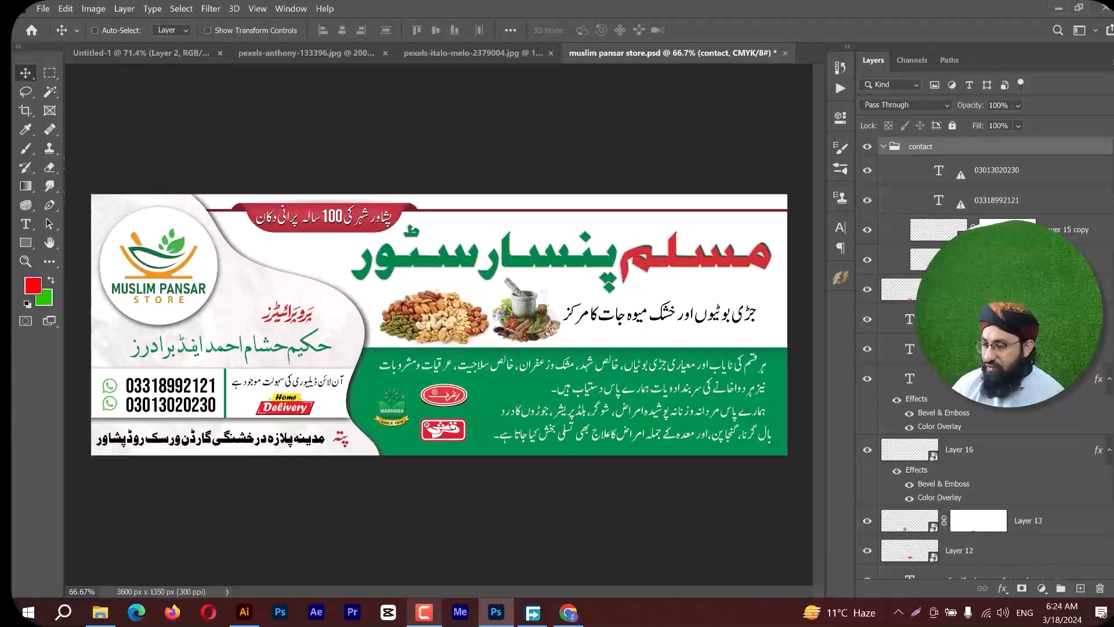
click(866, 229)
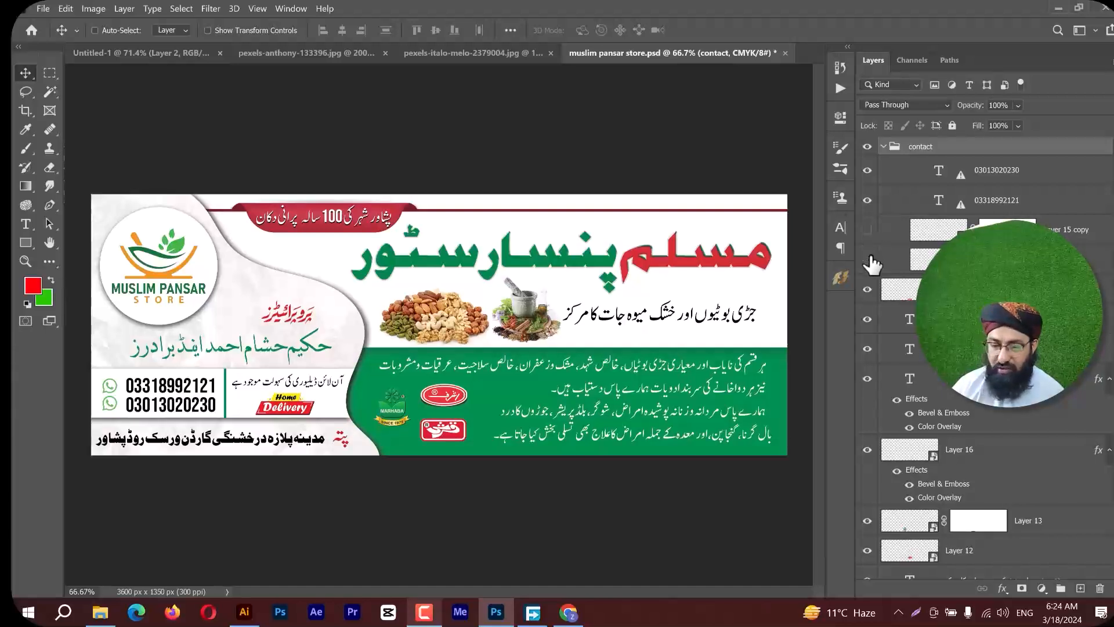
click(867, 230)
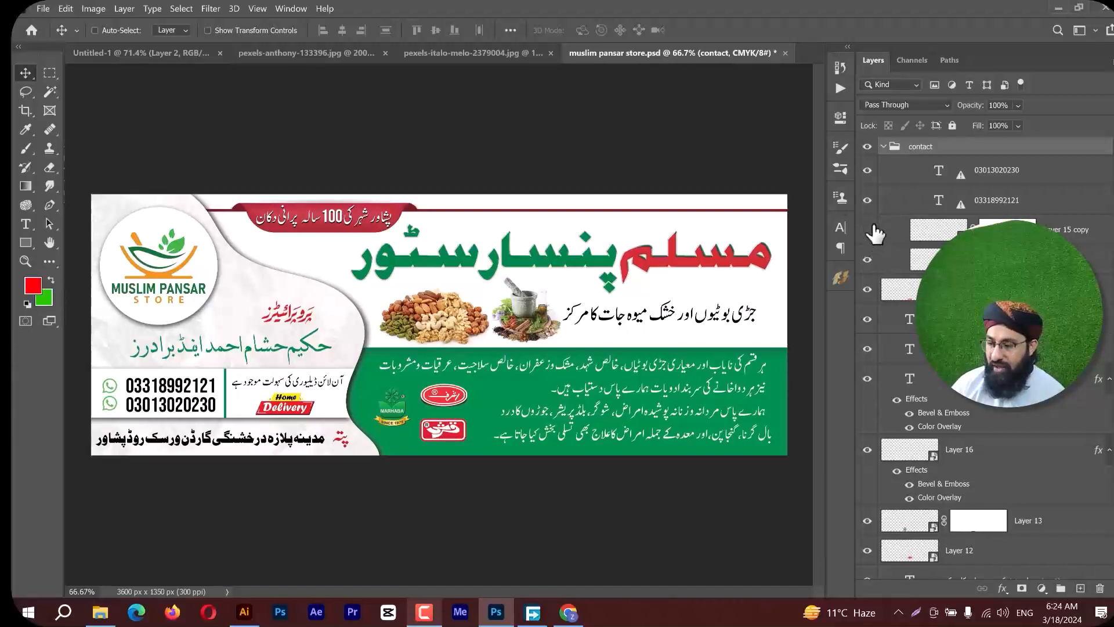
click(883, 147)
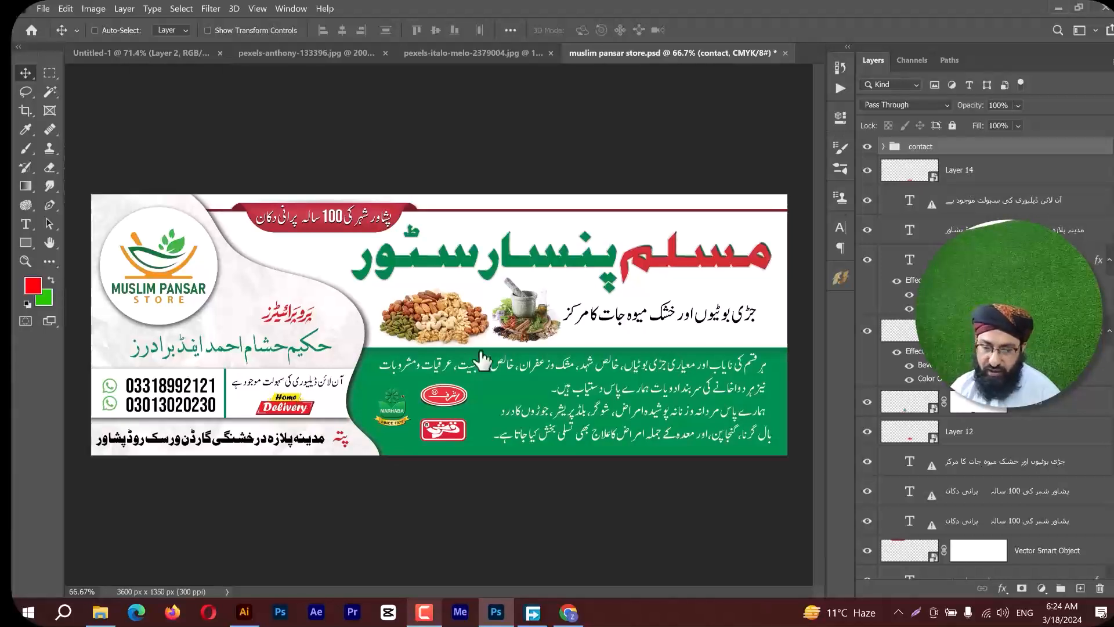
Group Layer 14 with the online delivery text layer below it, undoing and repeating the grouping twice.
click(1012, 206)
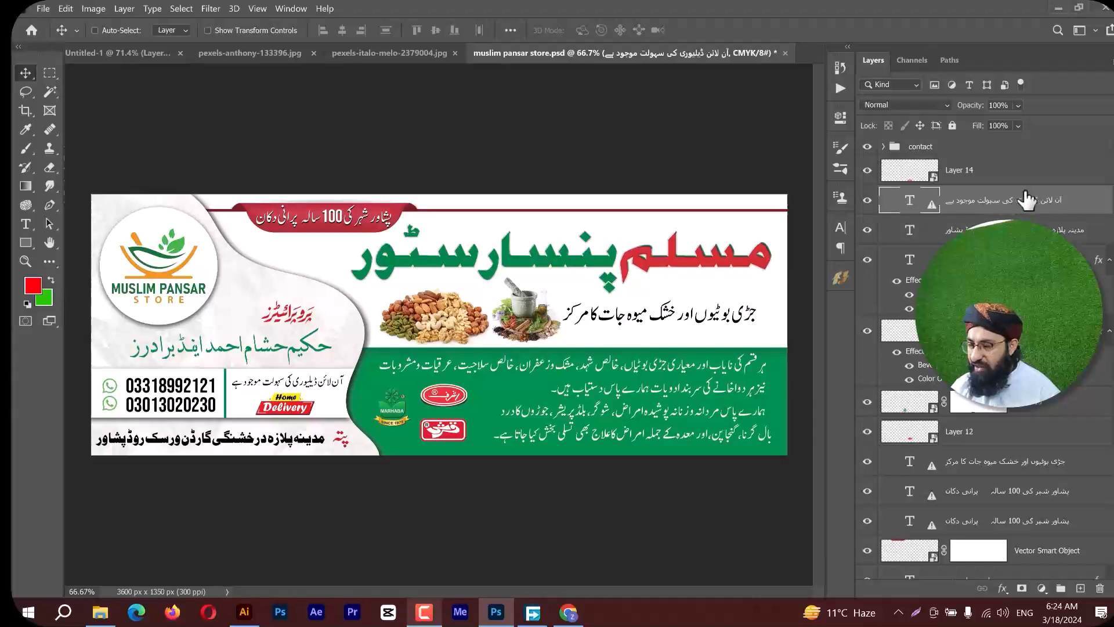
key(ctrl)
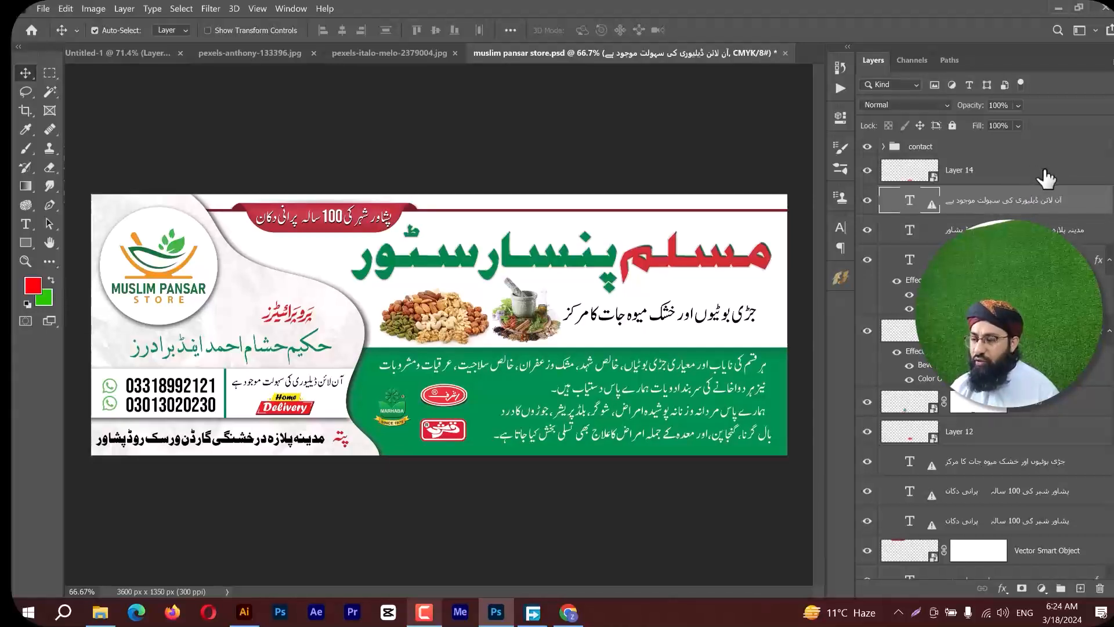
click(1038, 180)
key(ctrl)
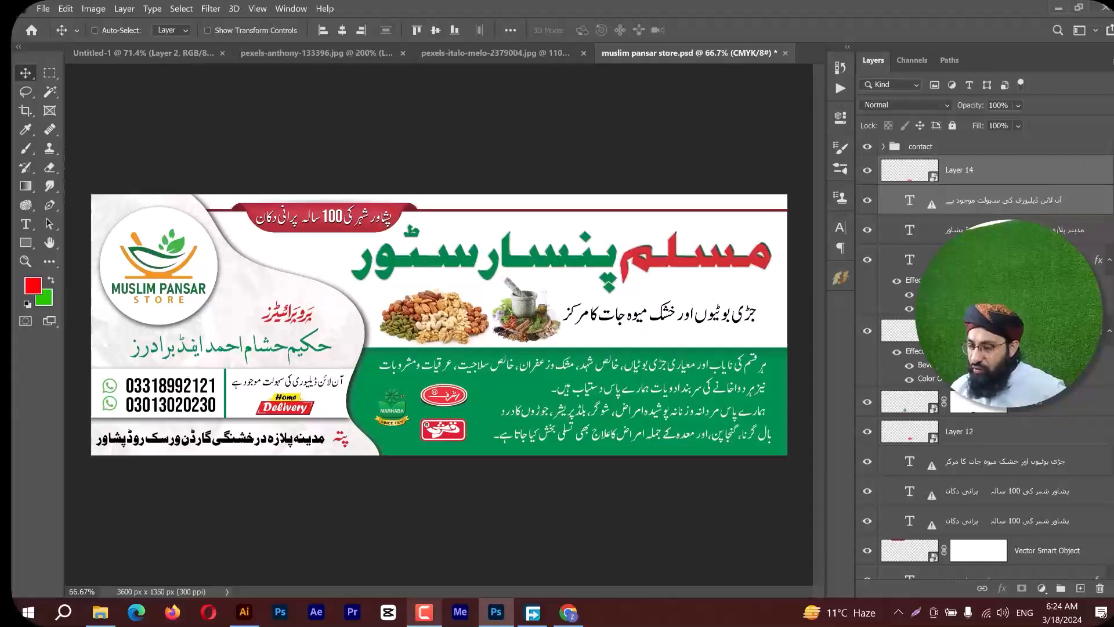
drag(1047, 210, 1061, 587)
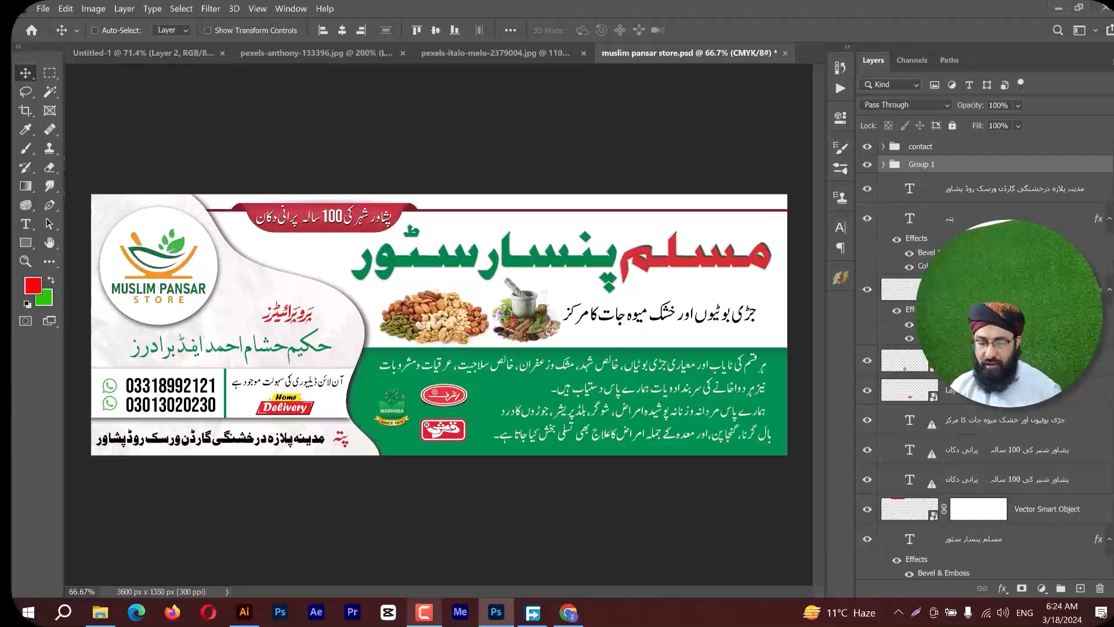
key(ctrl+z)
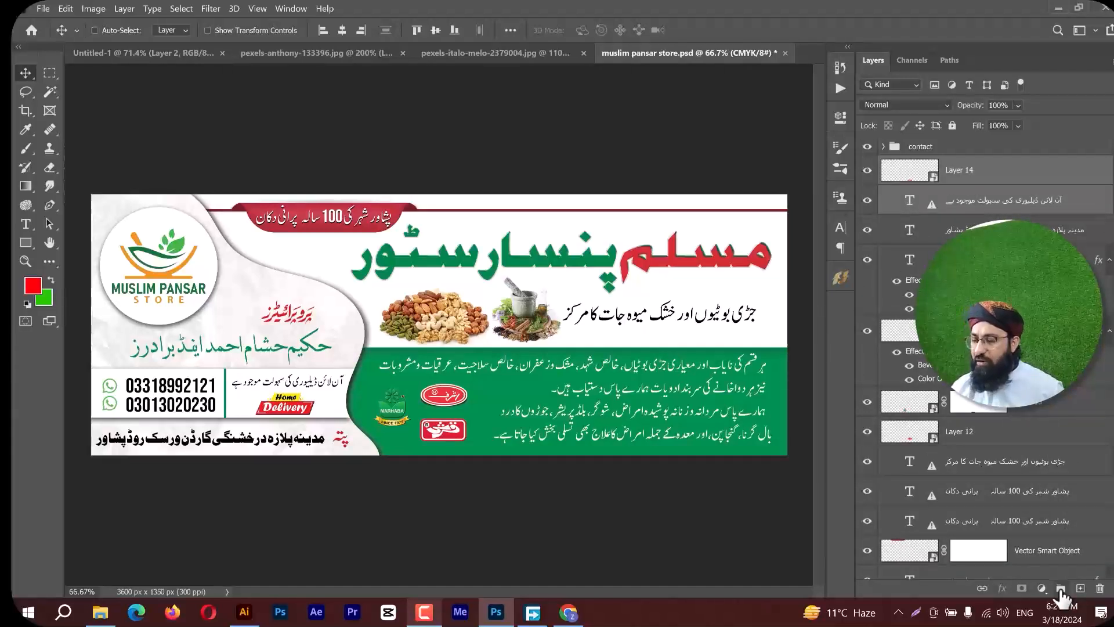
key(ctrl+g)
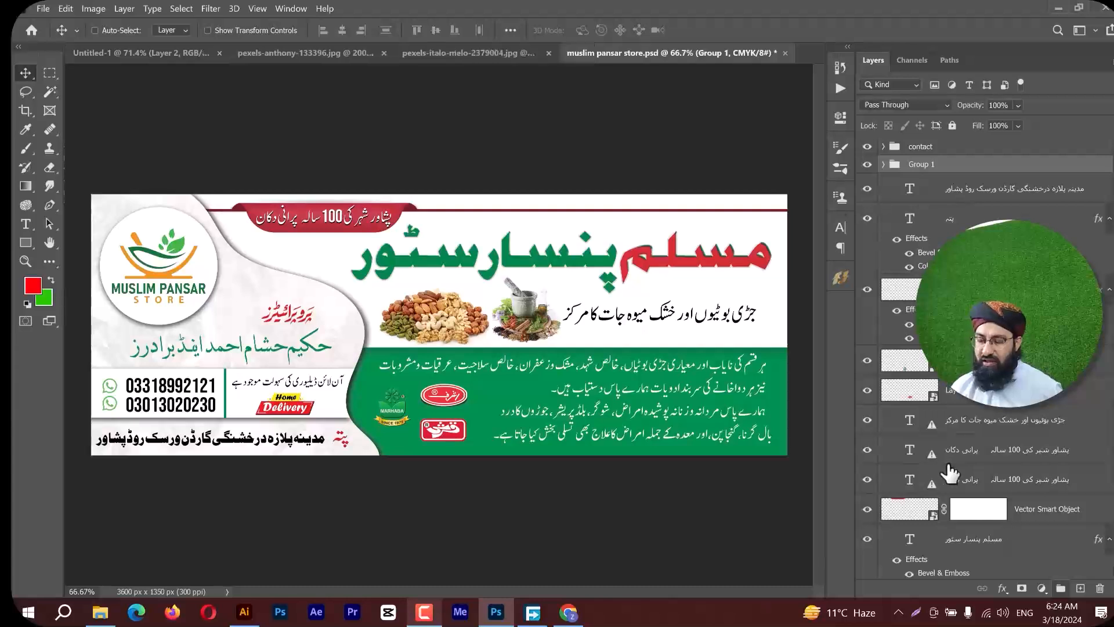
key(ctrl+z)
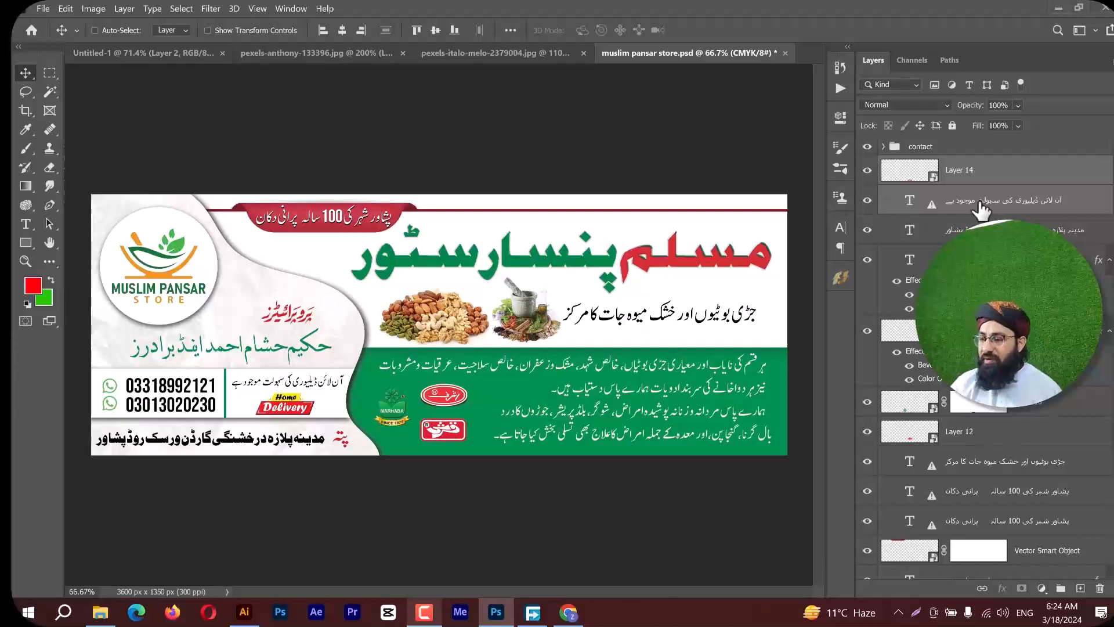
key(ctrl+g)
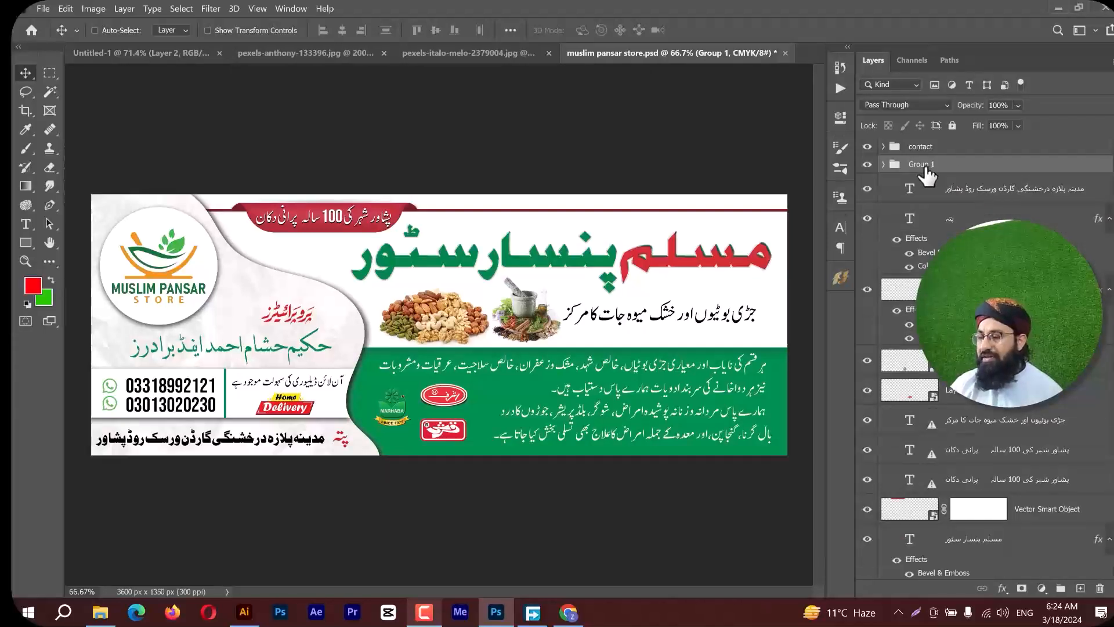
Rename the new group as Home delivery.
double_click(923, 166)
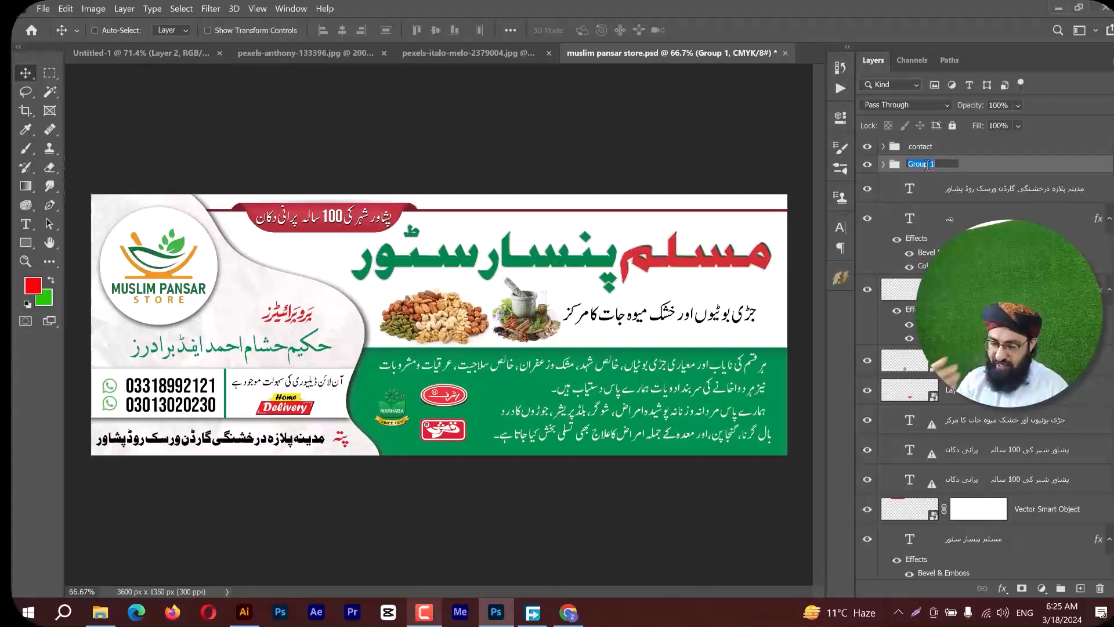
text(Home delivery)
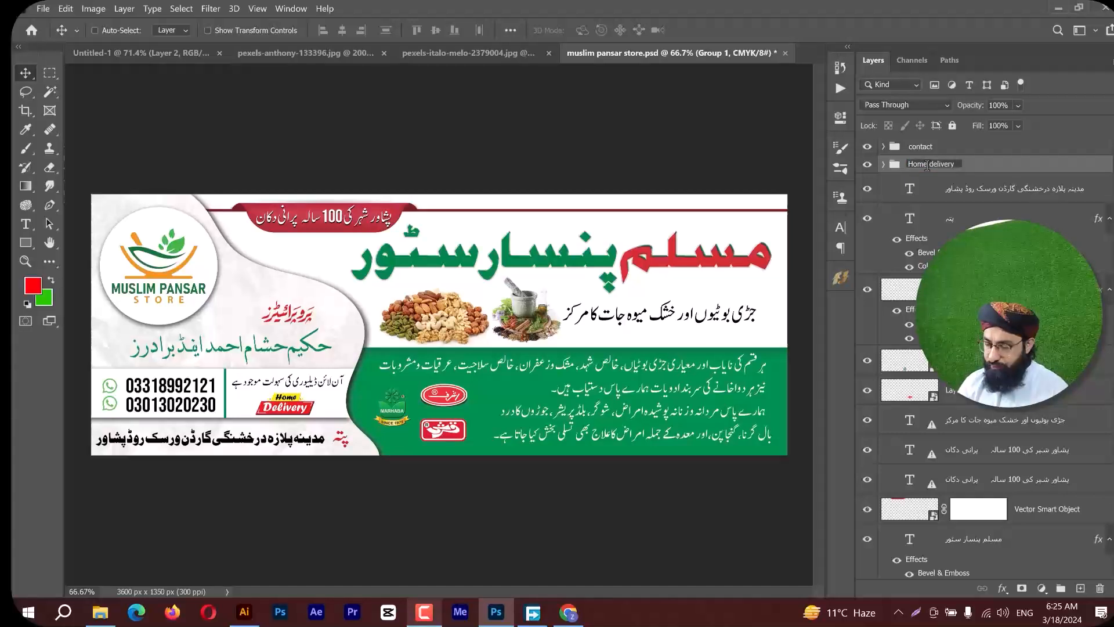
key(Return)
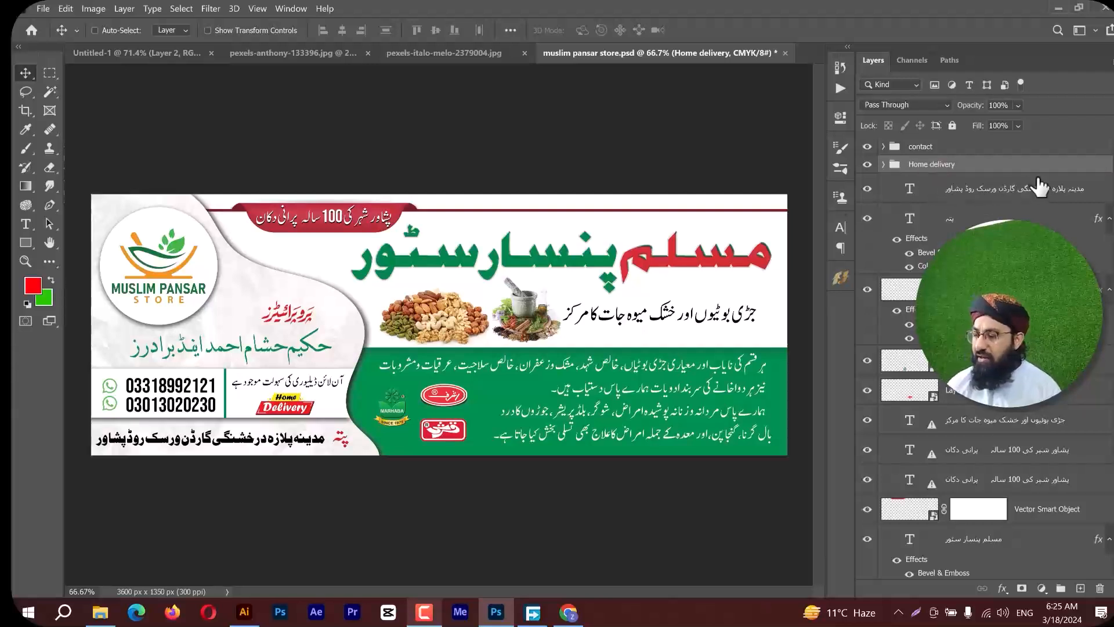
Briefly hide and show Layer 16 to identify the red heading, and rename the layer as پروپرائیٹر in Urdu.
click(869, 290)
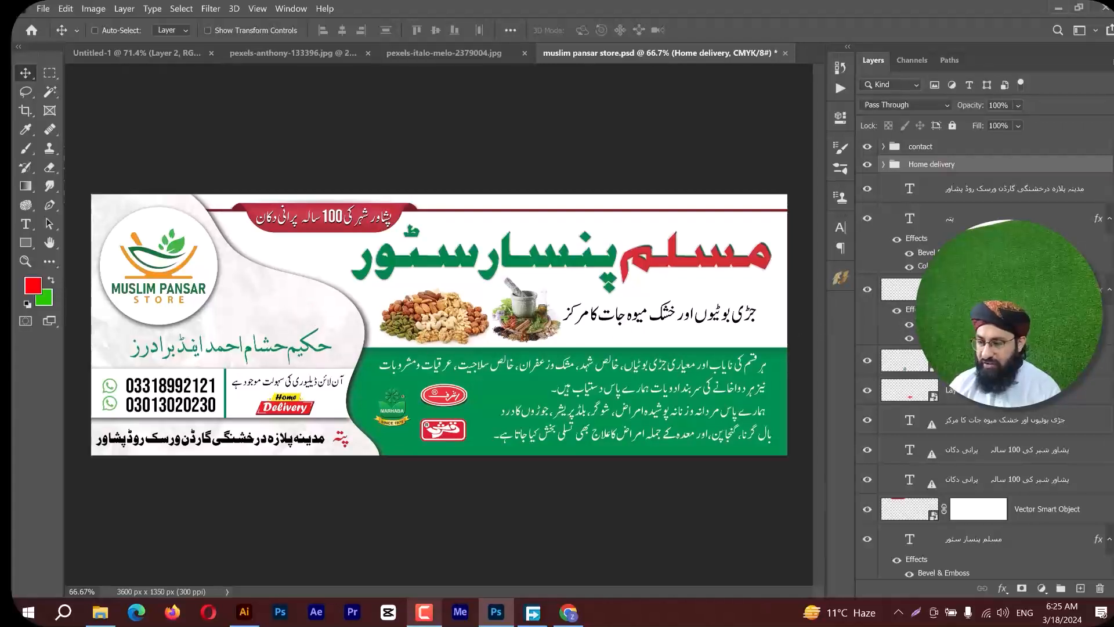
click(975, 289)
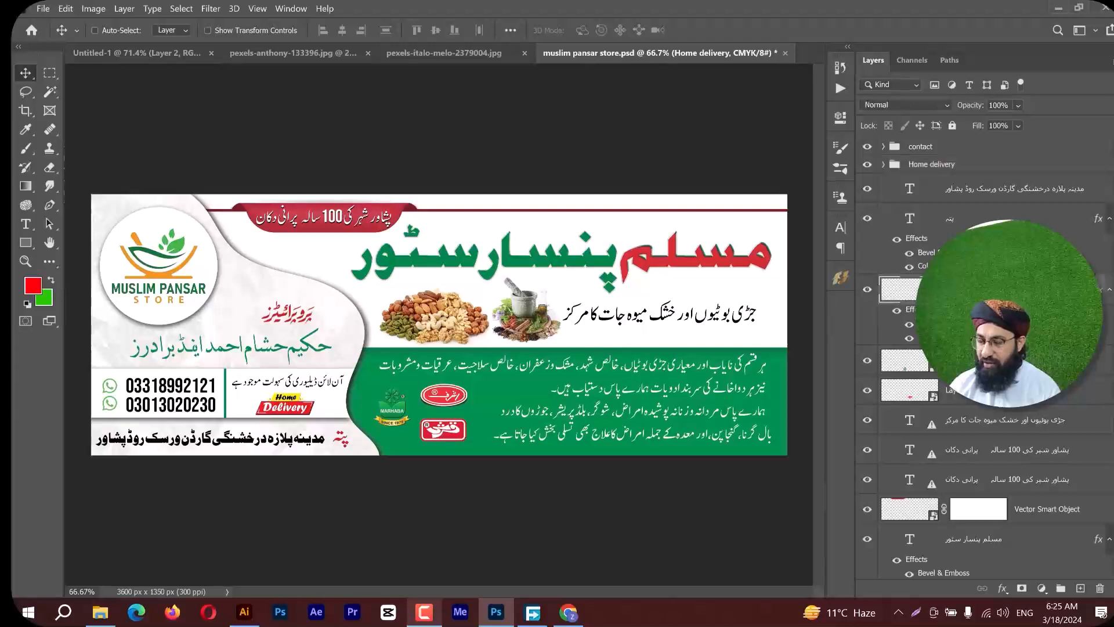
key(alt+shift)
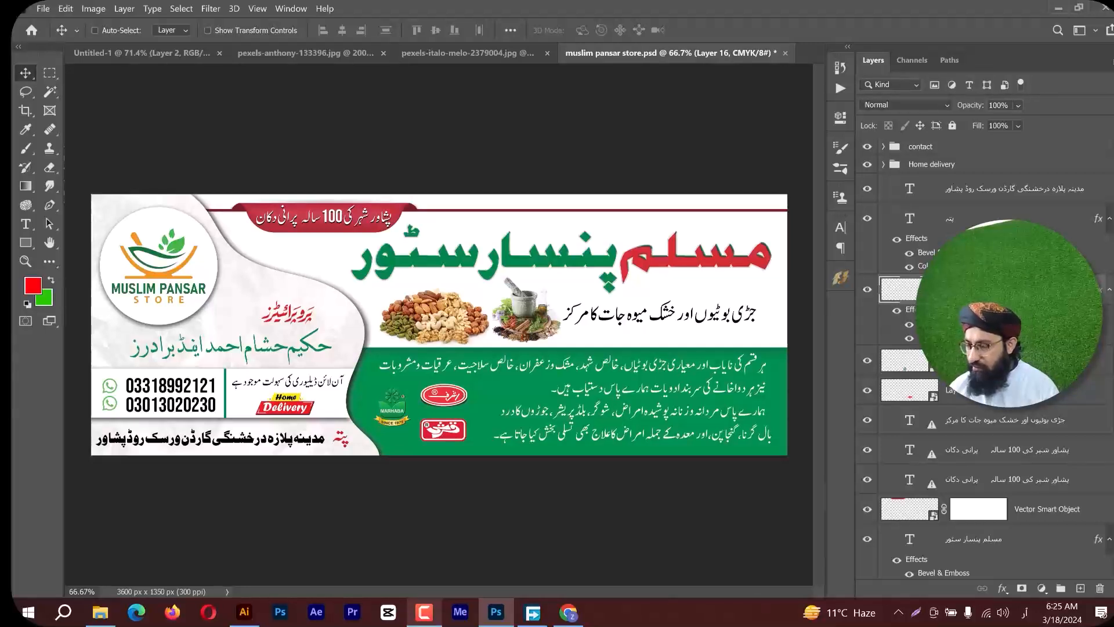
ctrl+click(288, 314)
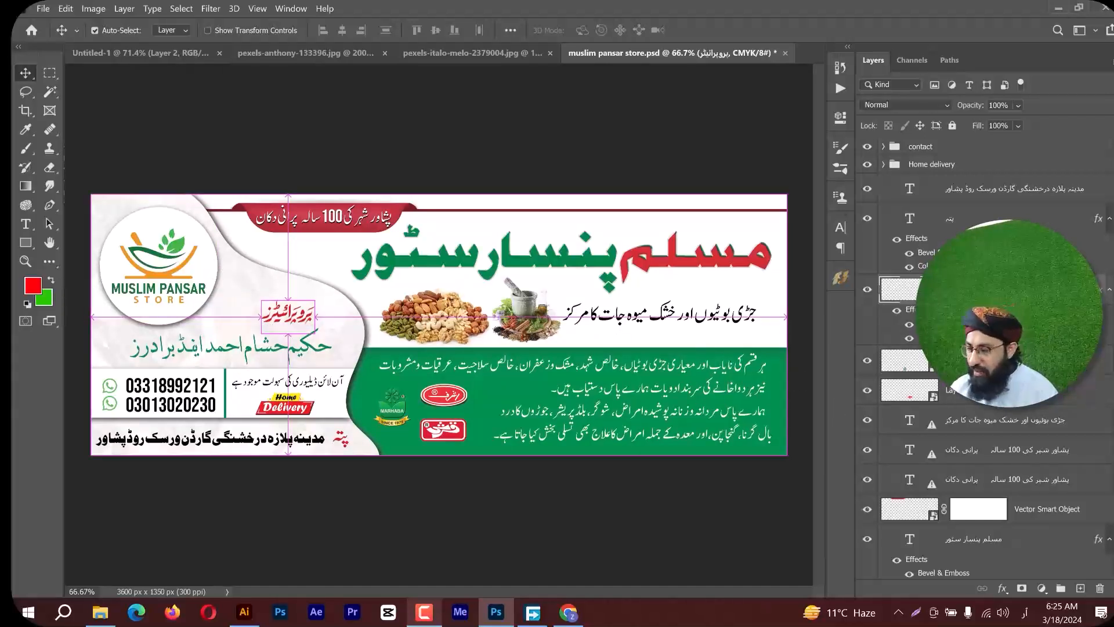
ctrl+click(986, 289)
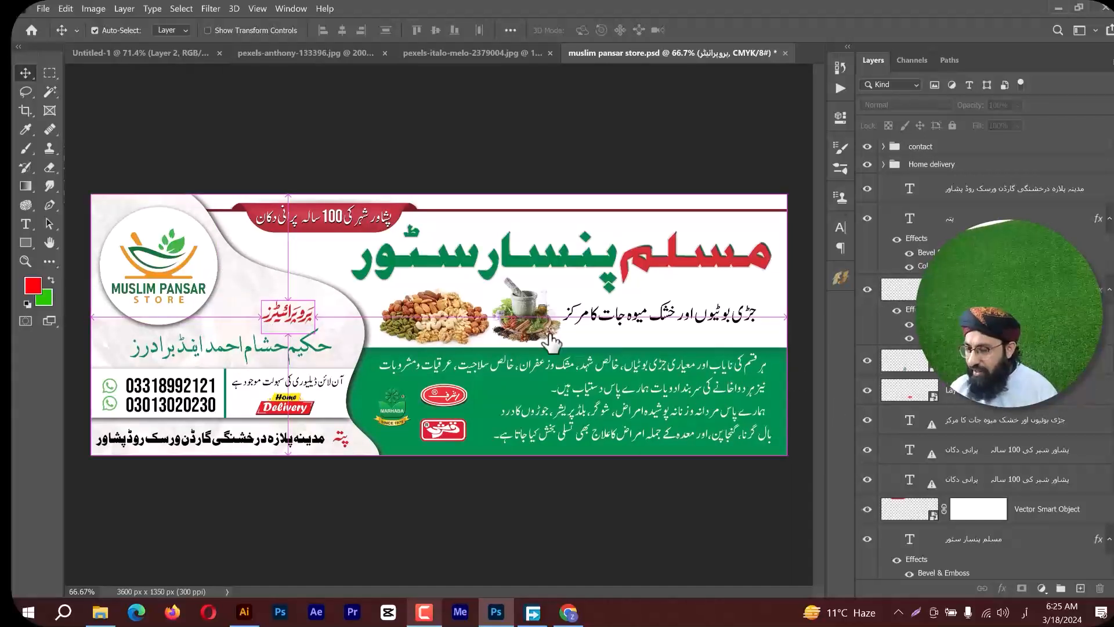
Group the logo's Ellipse 1 and Layer 1, and toggle the new group's visibility off and on to check it.
ctrl+click(213, 262)
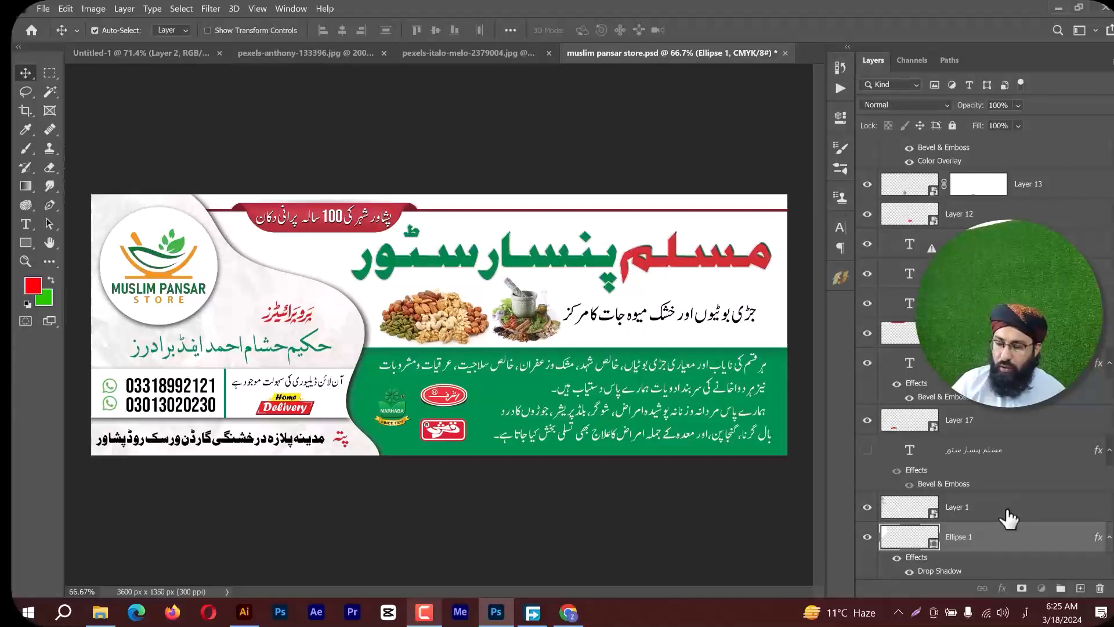
ctrl+click(1009, 518)
key(ctrl+g)
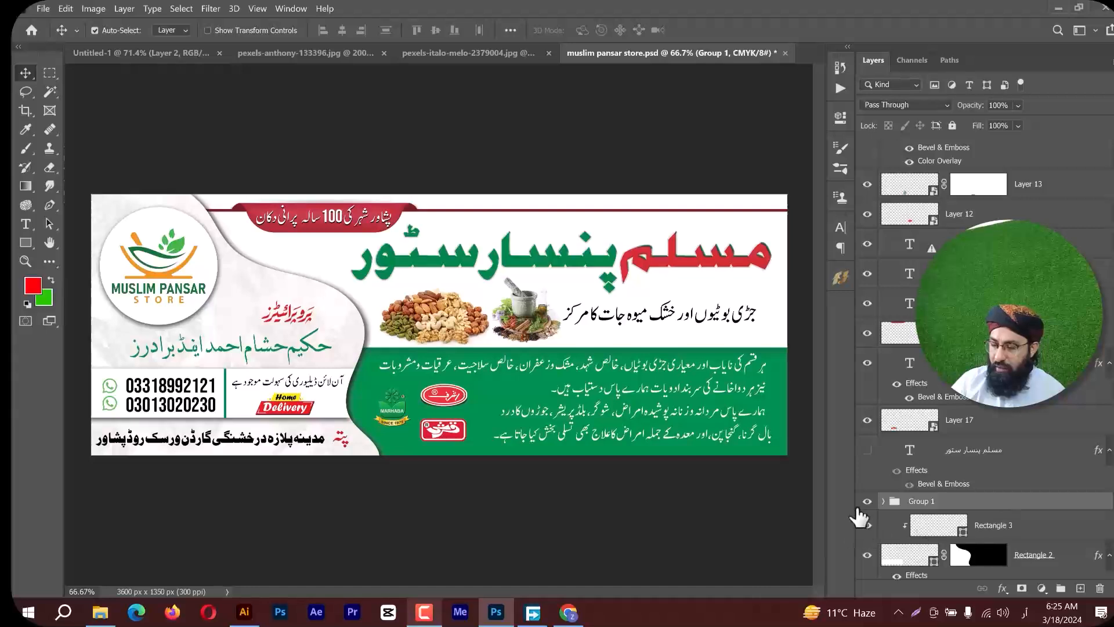
click(867, 502)
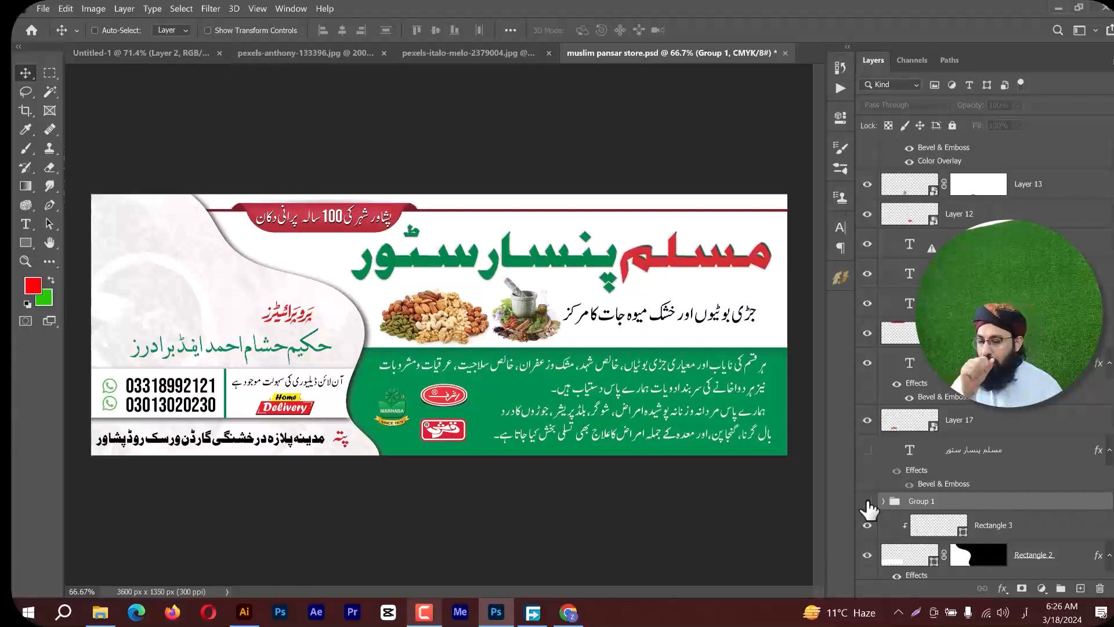
click(867, 501)
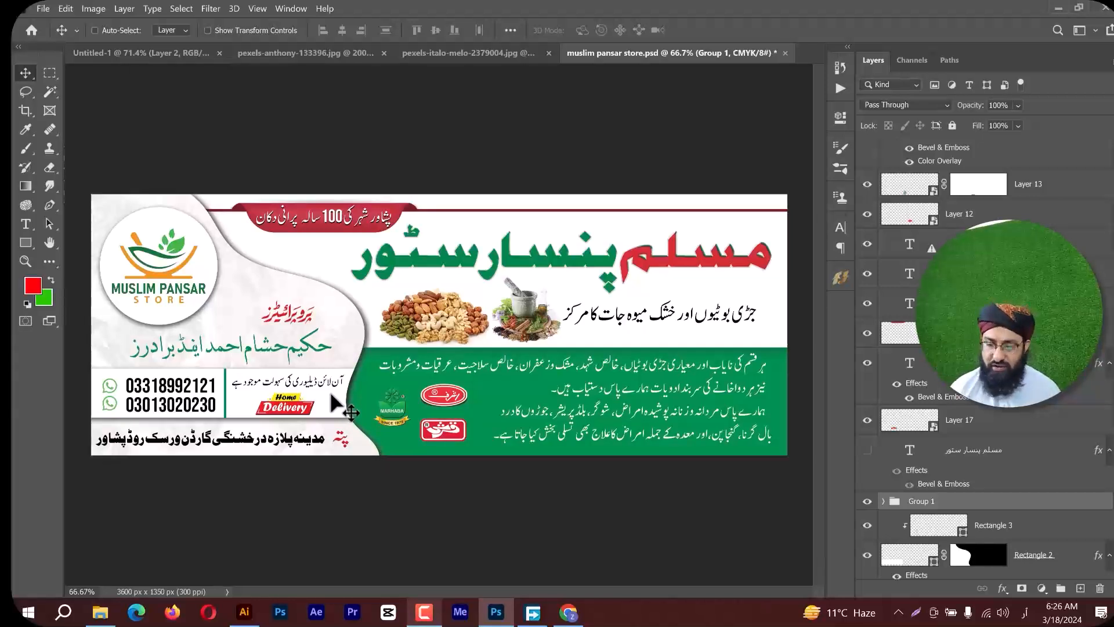
Select the white tagline text on the red ribbon and toggle its visibility to examine the black text copy behind it.
ctrl+click(369, 229)
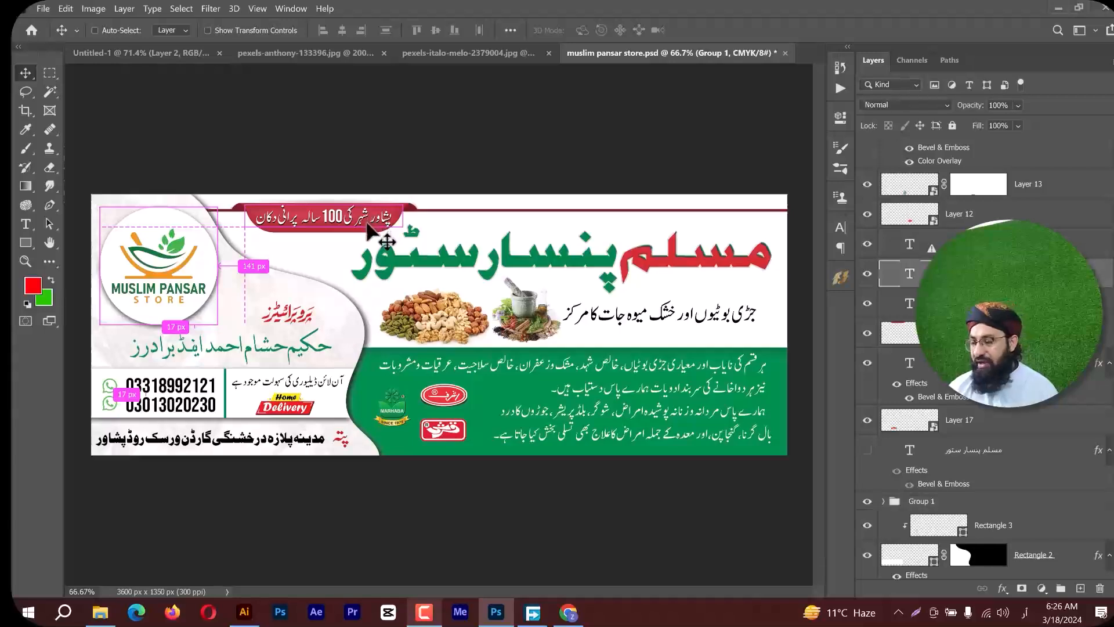
scroll(368, 230, up, 3)
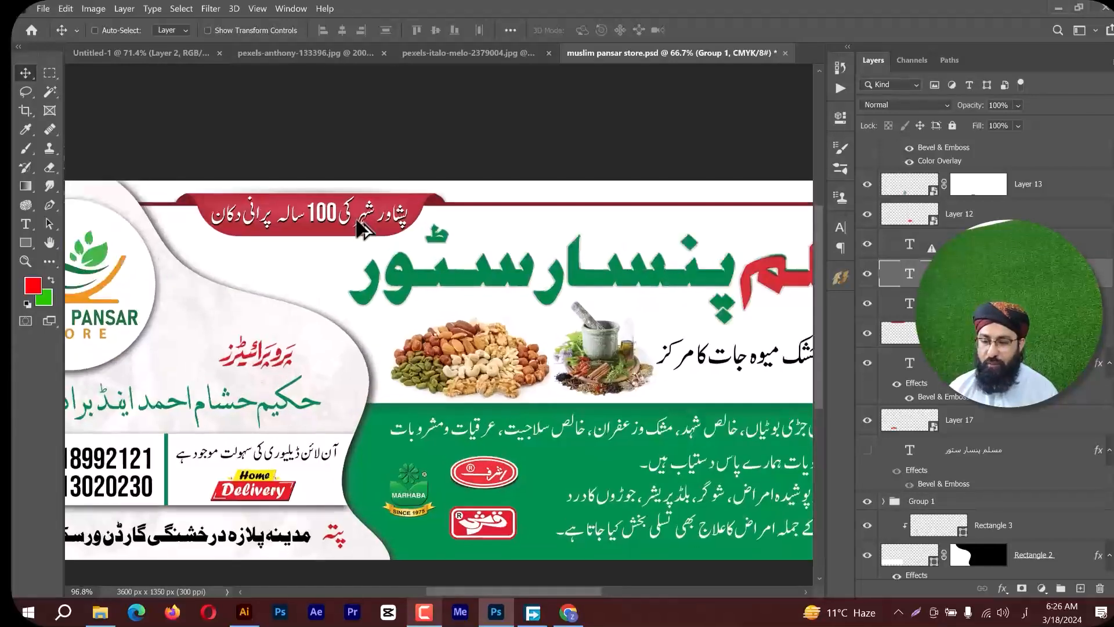
scroll(360, 229, up, 4)
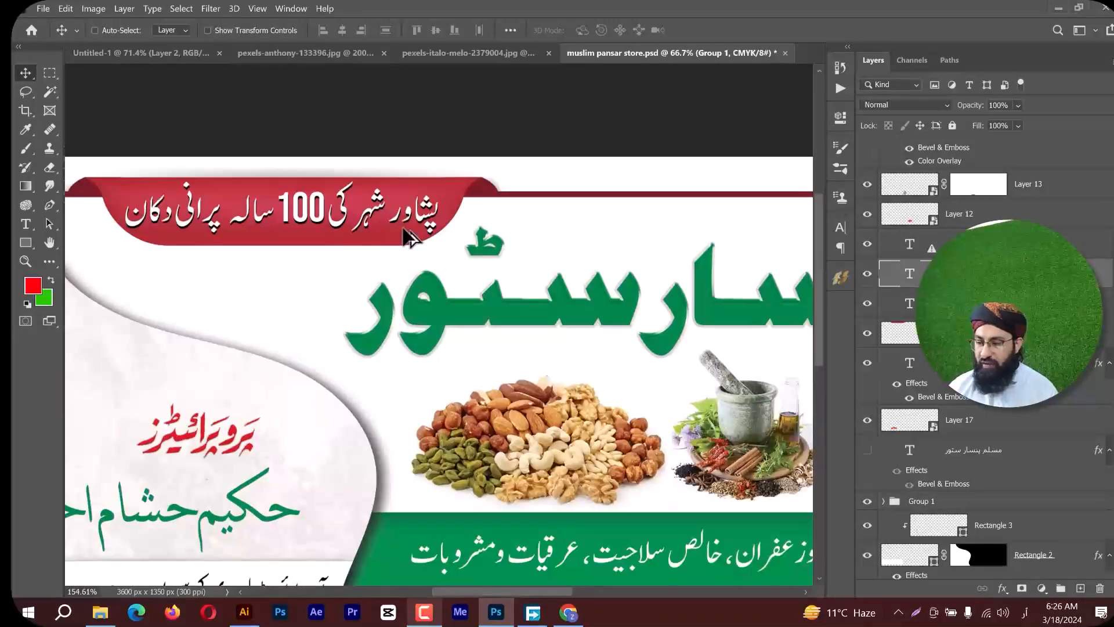
scroll(409, 232, up, 5)
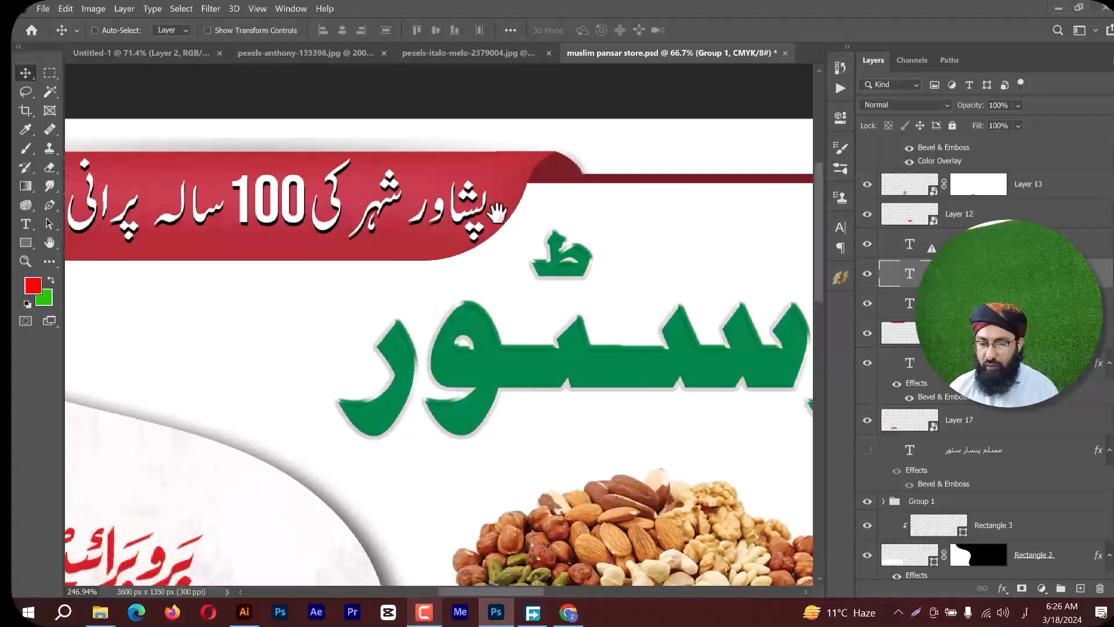
drag(496, 213, 516, 212)
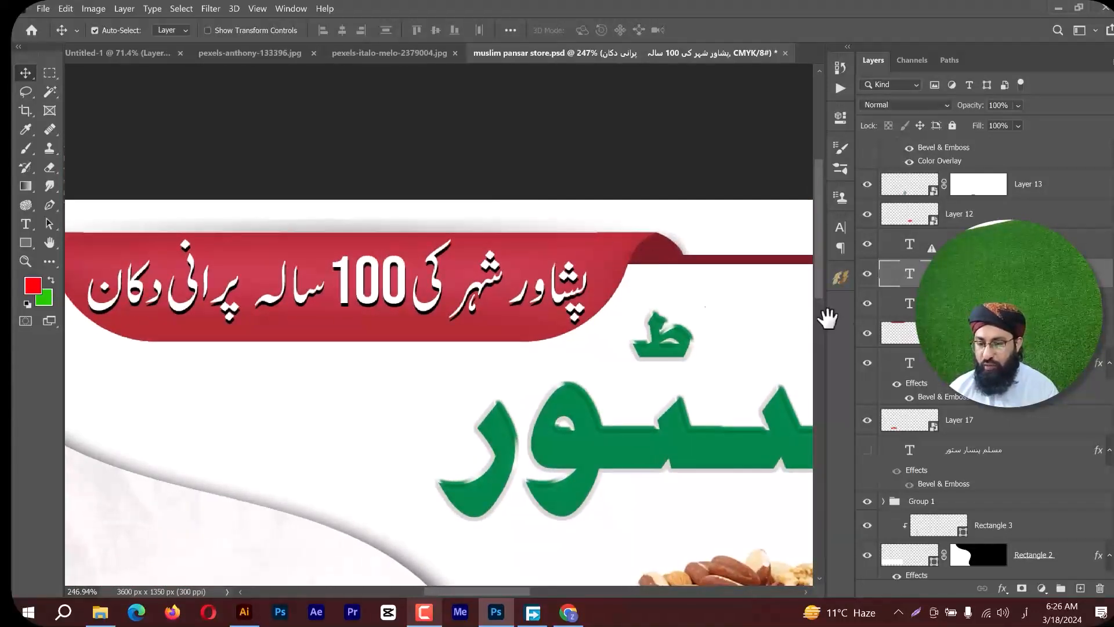
click(868, 277)
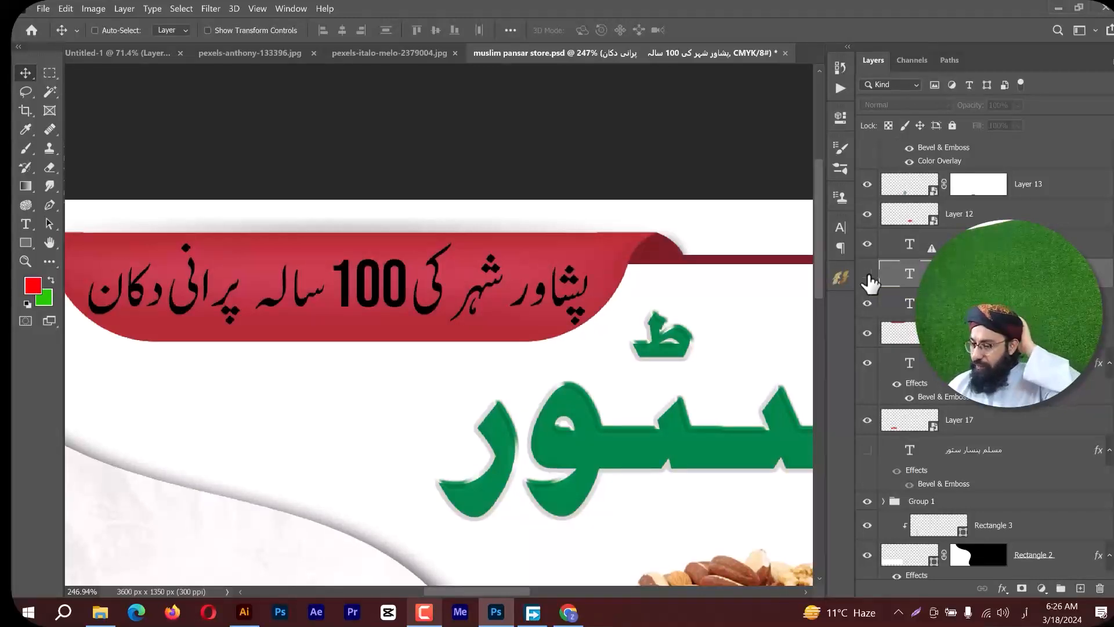
click(868, 276)
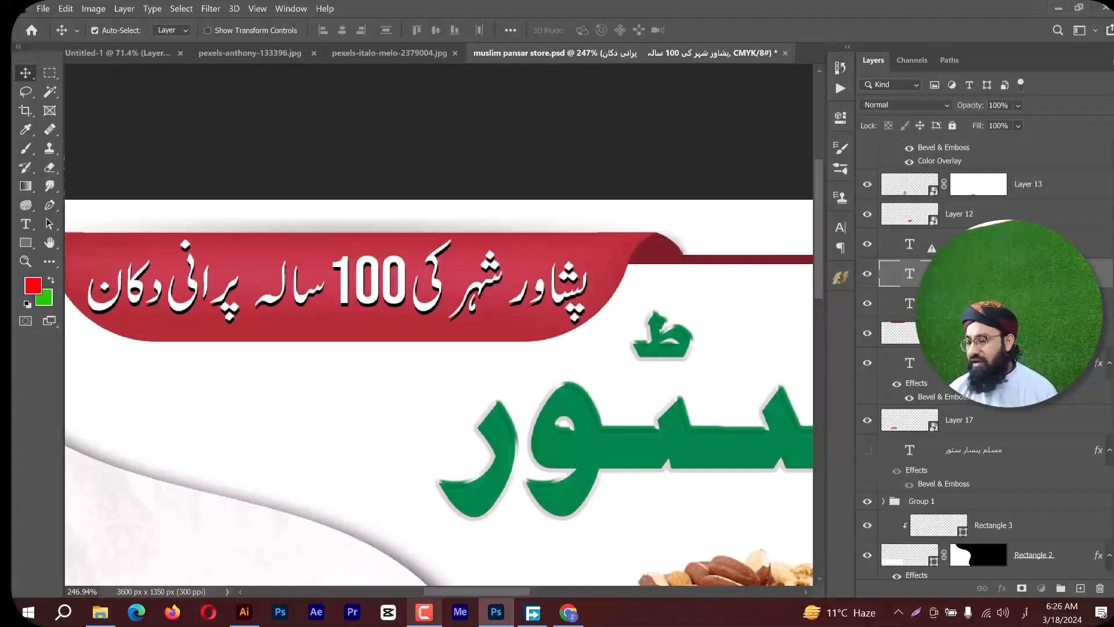
Link the white tagline text layer to its black copy and move the pair down over the red ribbon's lower edge.
ctrl+click(980, 303)
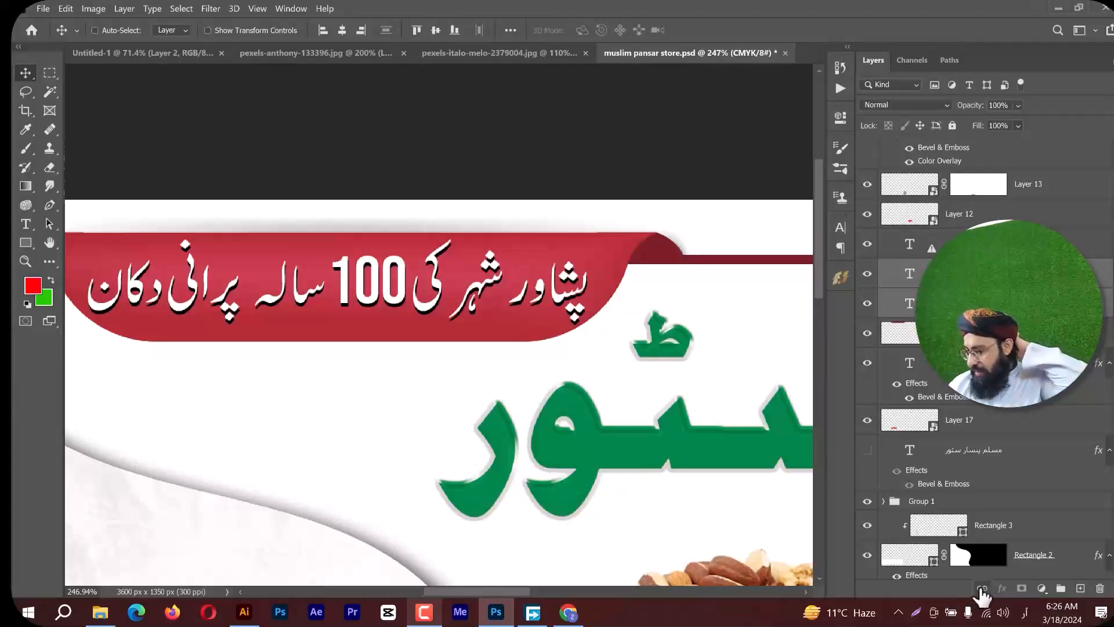
click(981, 588)
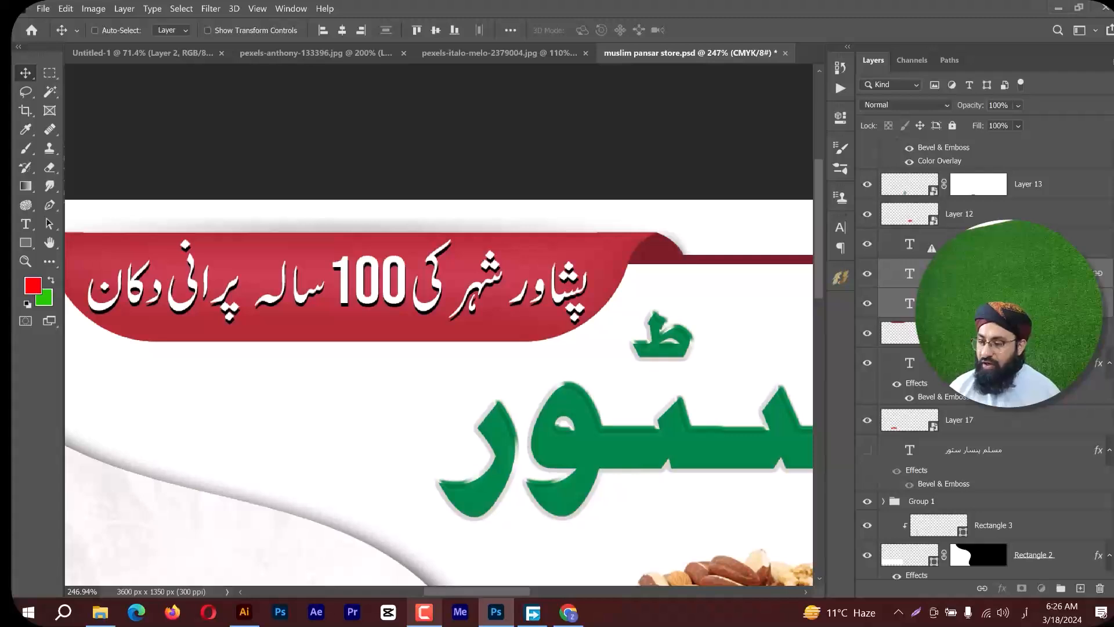
click(897, 282)
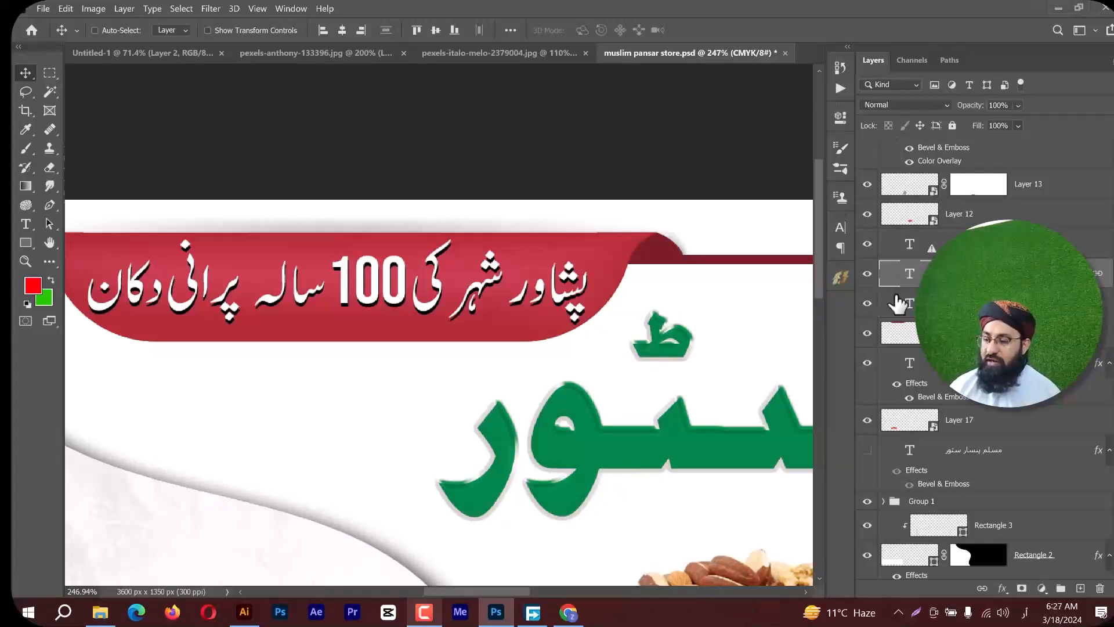
drag(566, 269, 573, 332)
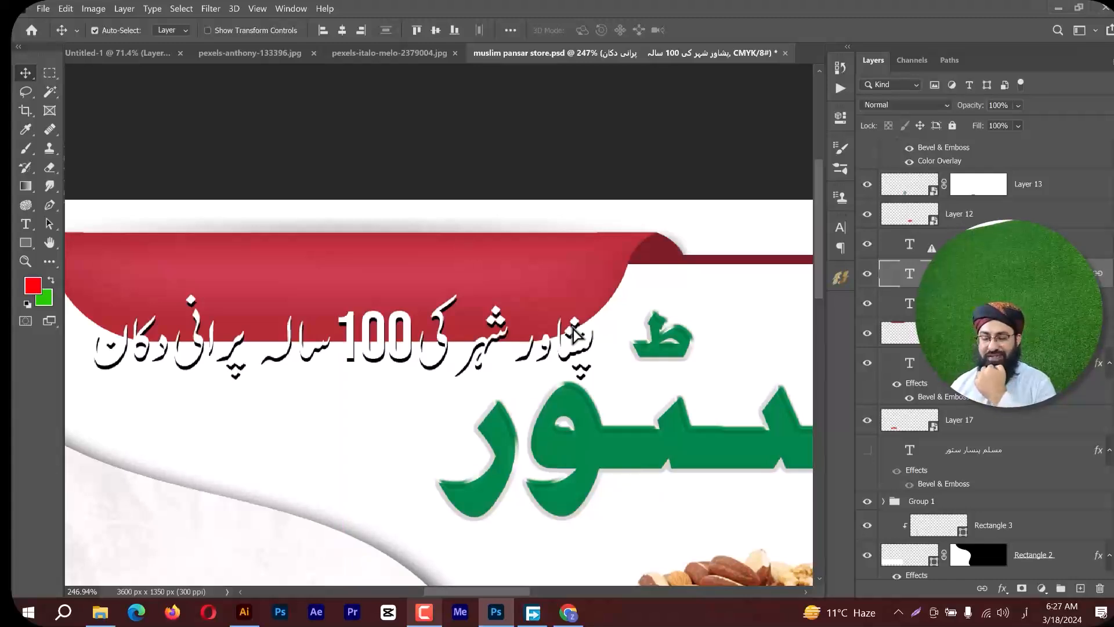
Undo the linked tagline pair's move, and briefly unlink its white and black text layers before restoring the link.
key(ctrl+z)
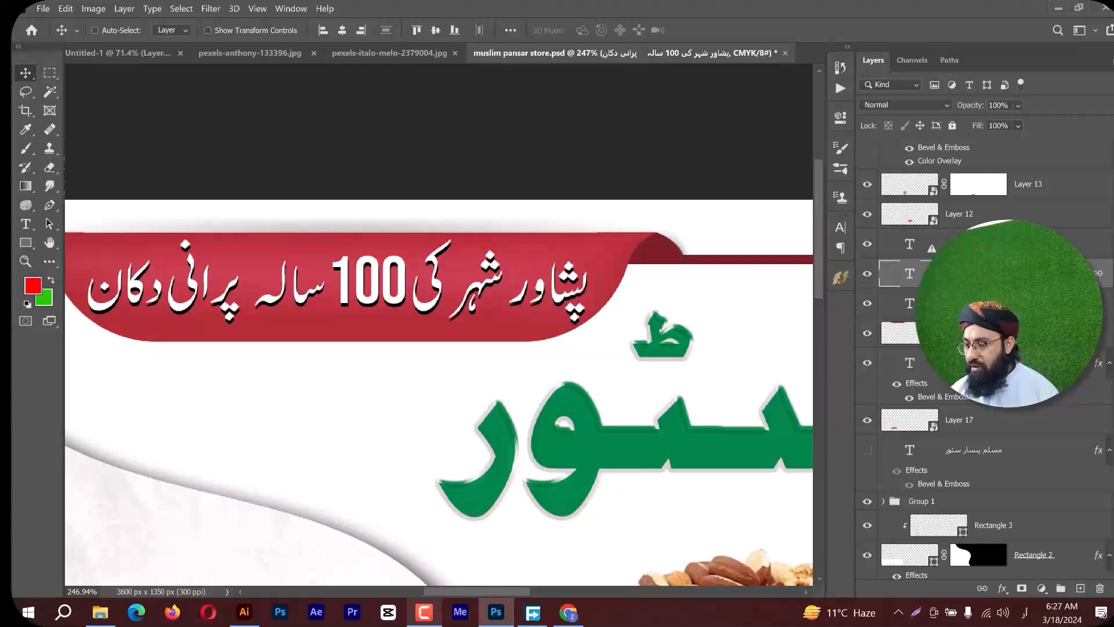
key(ctrl)
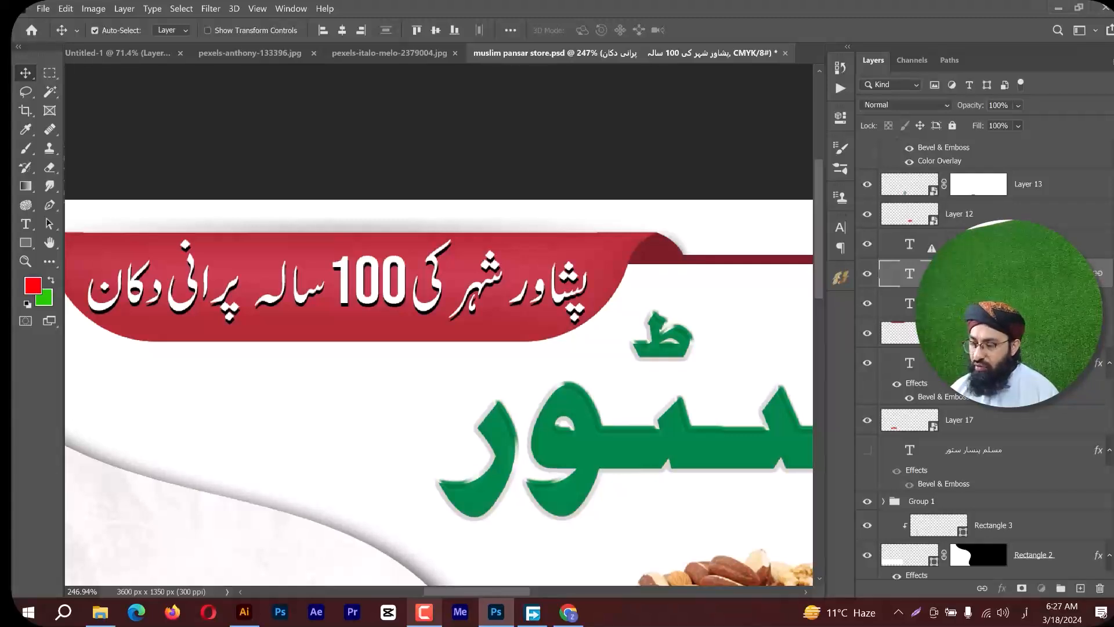
ctrl+click(987, 304)
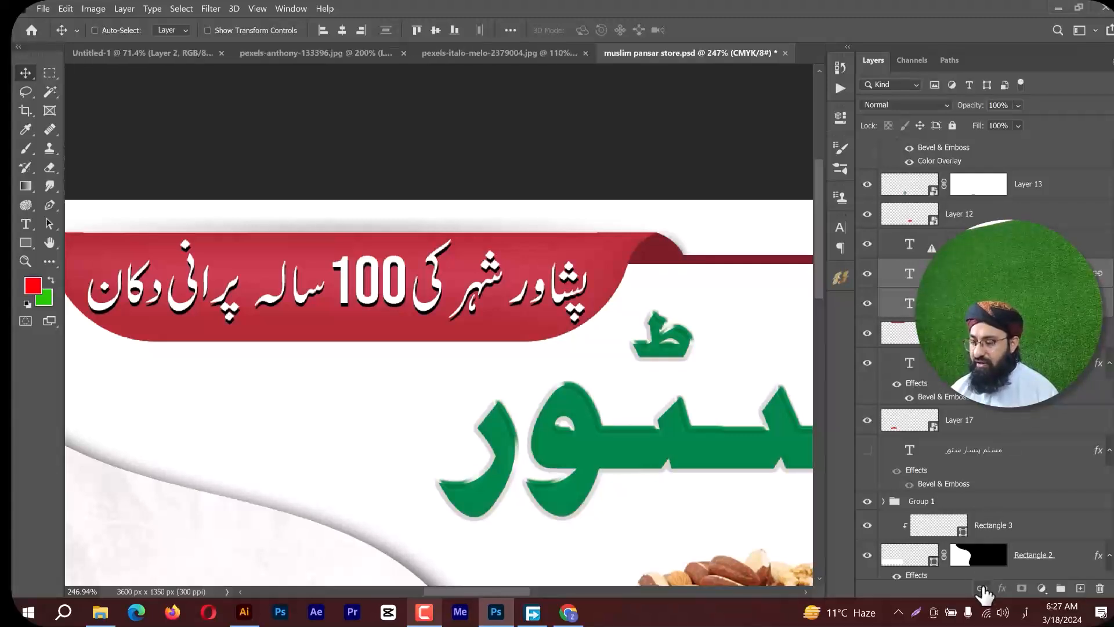
click(982, 589)
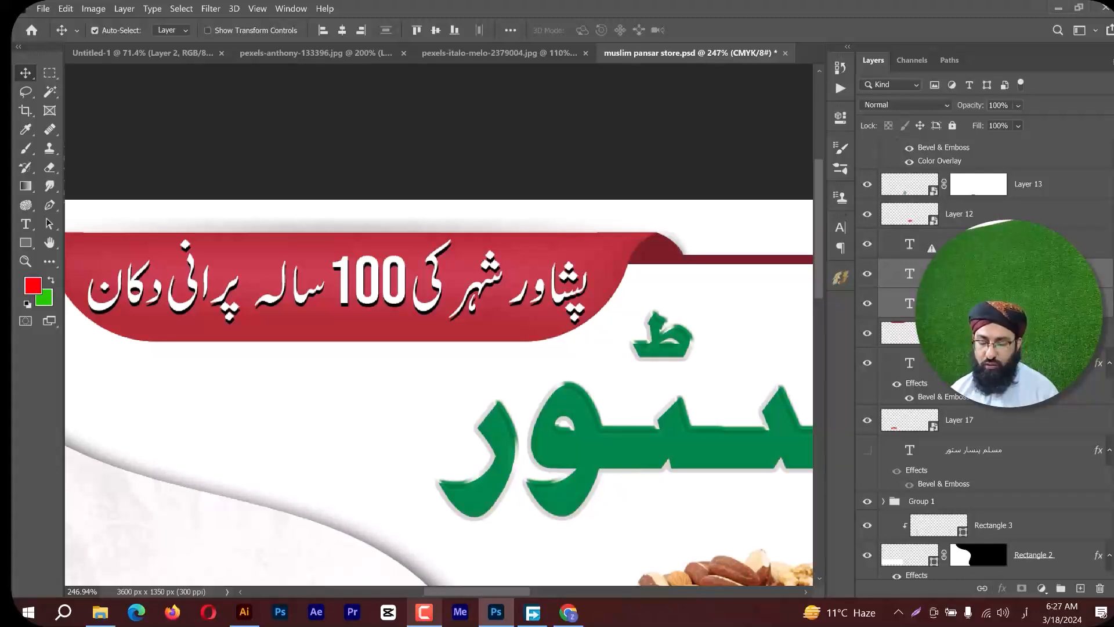
key(ctrl+z)
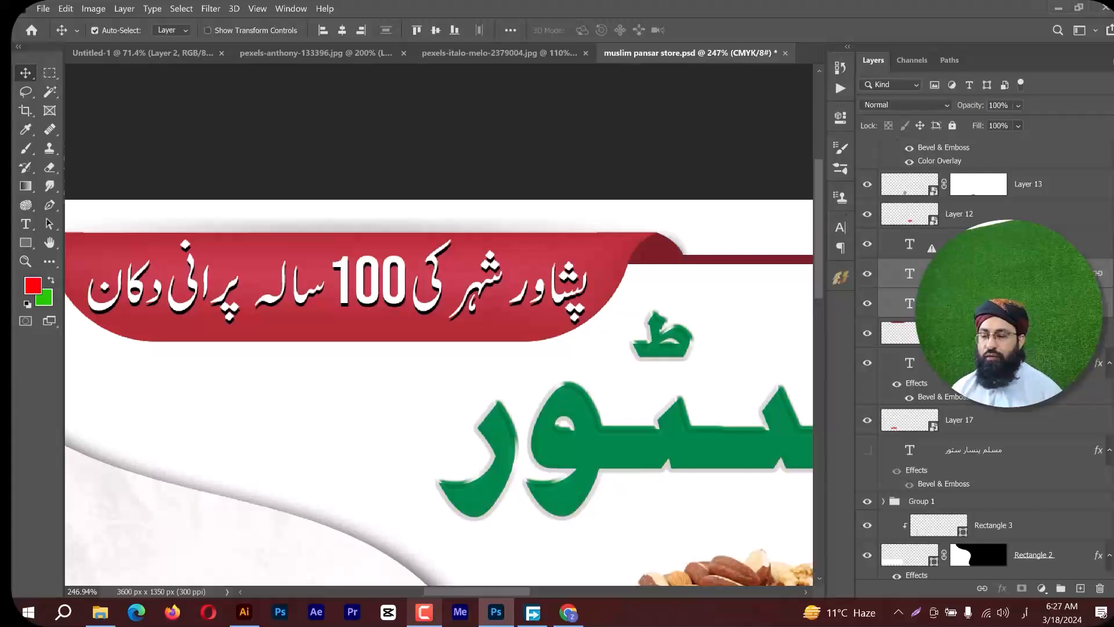
Temporarily disable the layer link on the tagline text, try moving only the black copy up, and undo that move.
click(1004, 274)
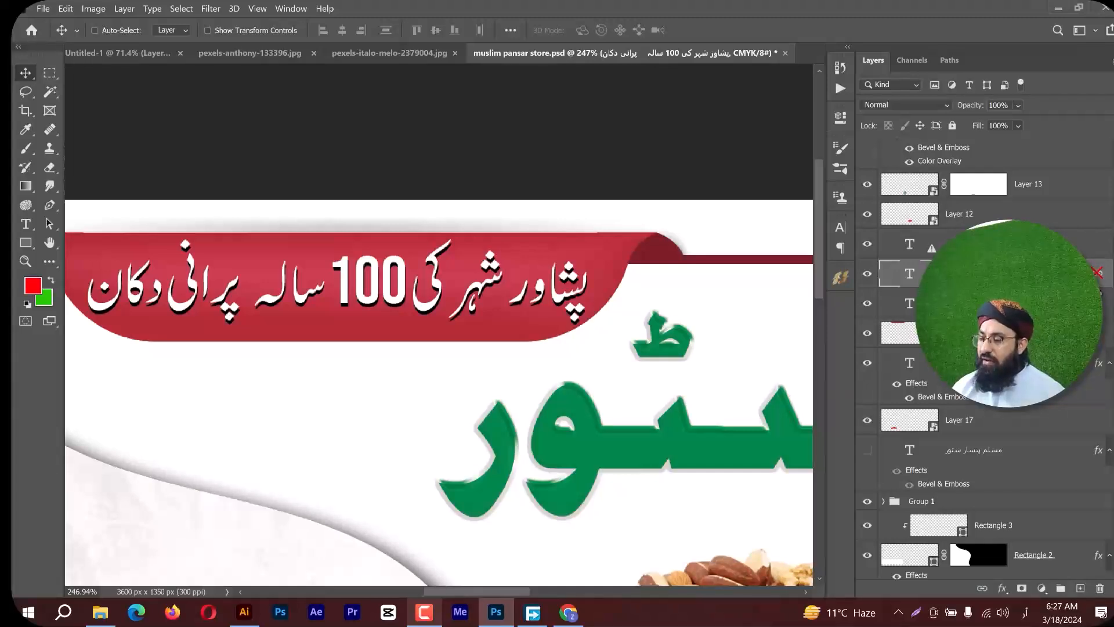
shift+click(1100, 275)
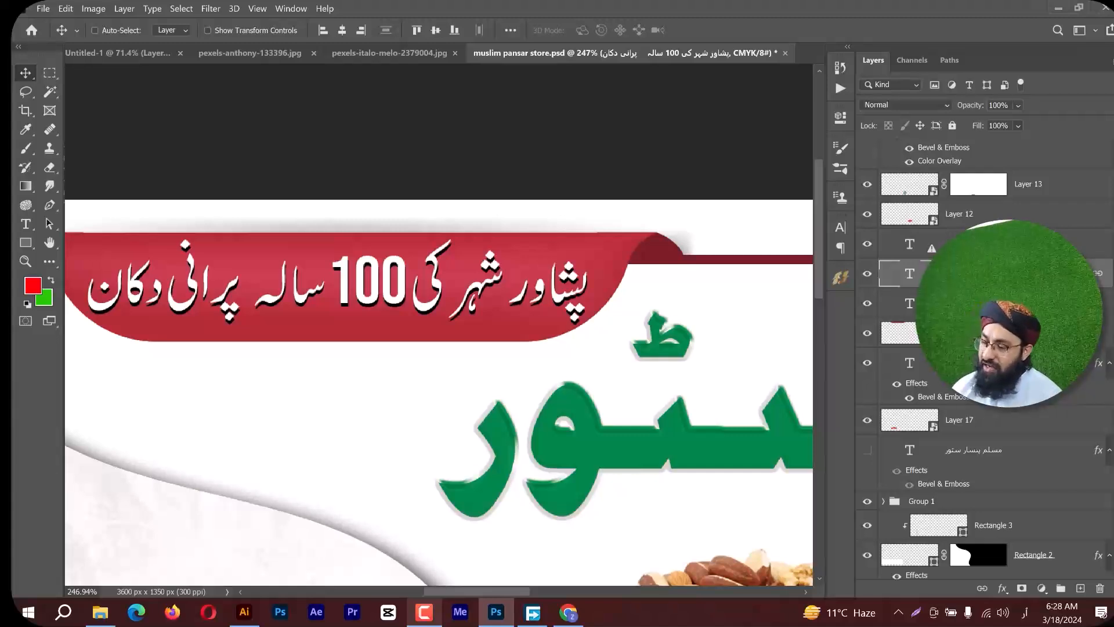
click(1016, 333)
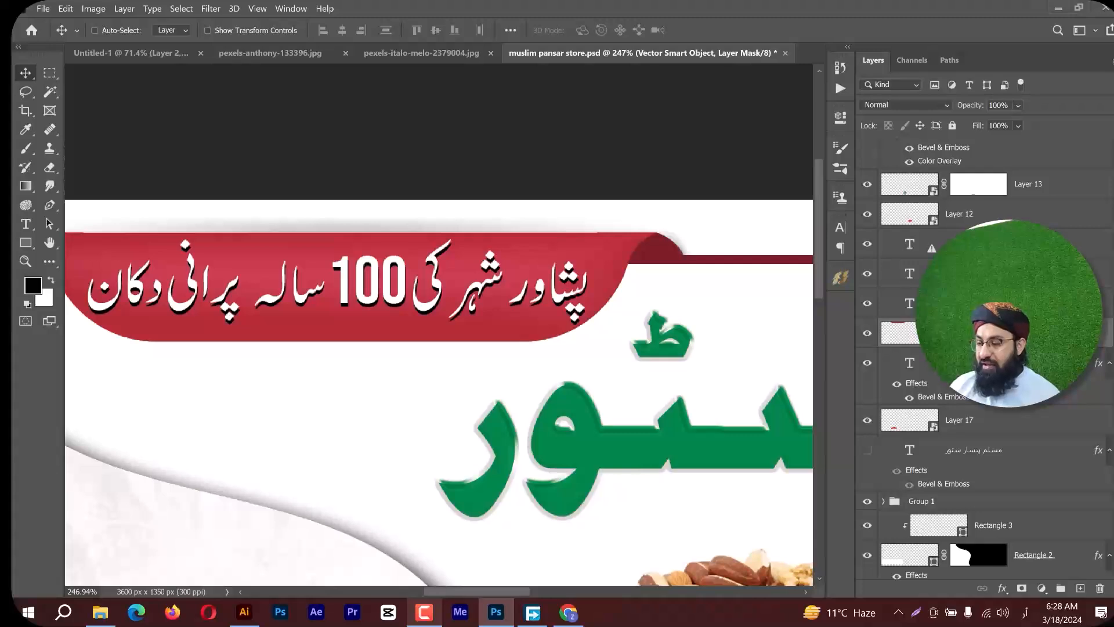
key(alt+shift)
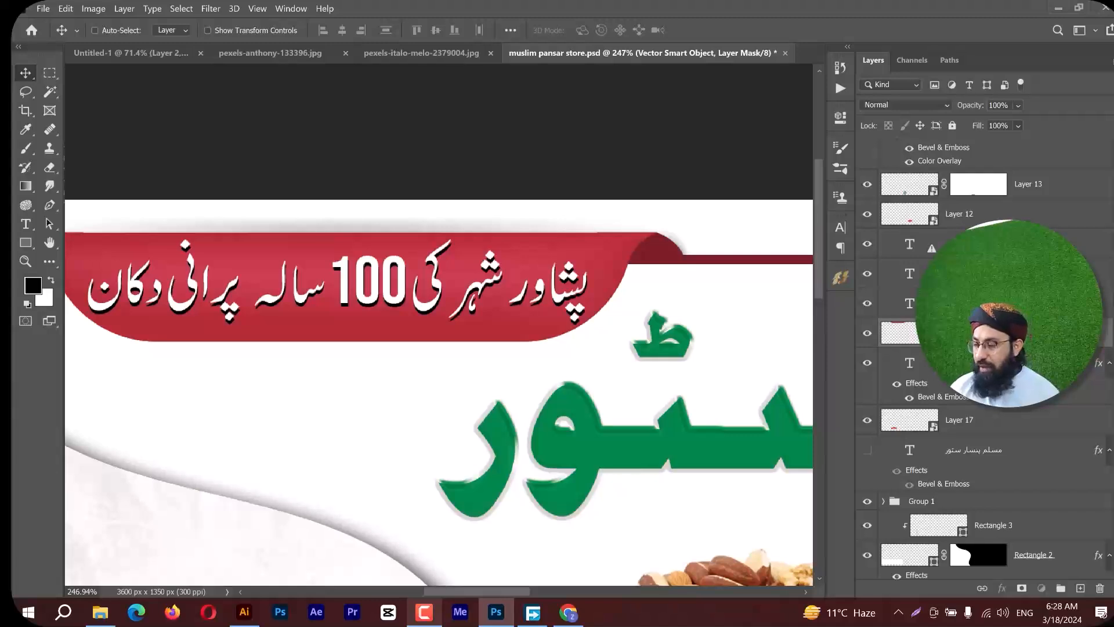
click(986, 303)
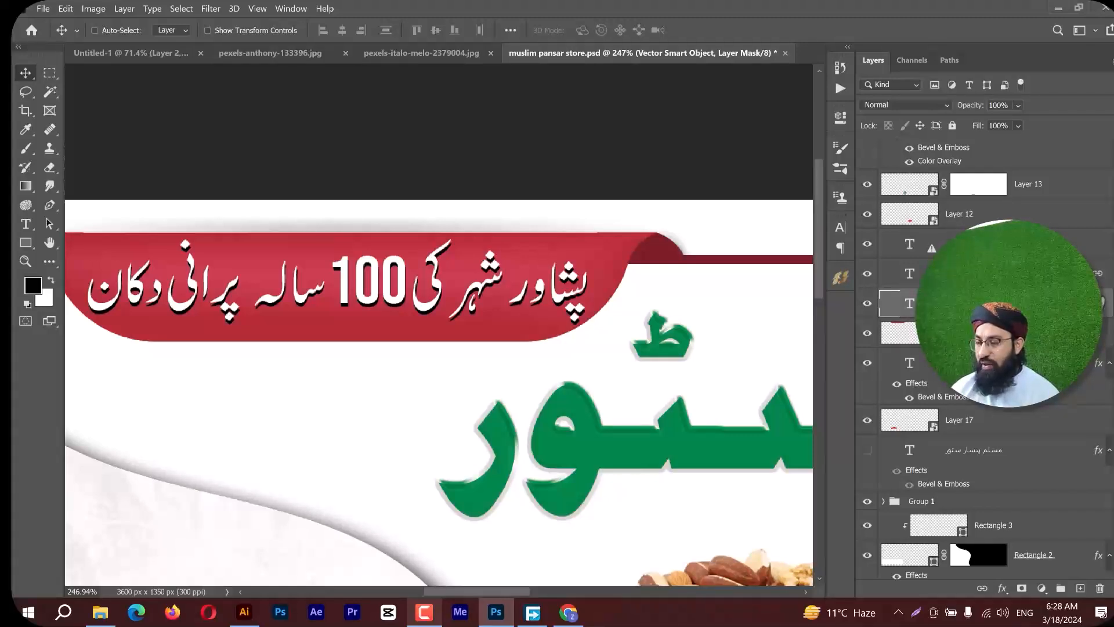
click(1103, 273)
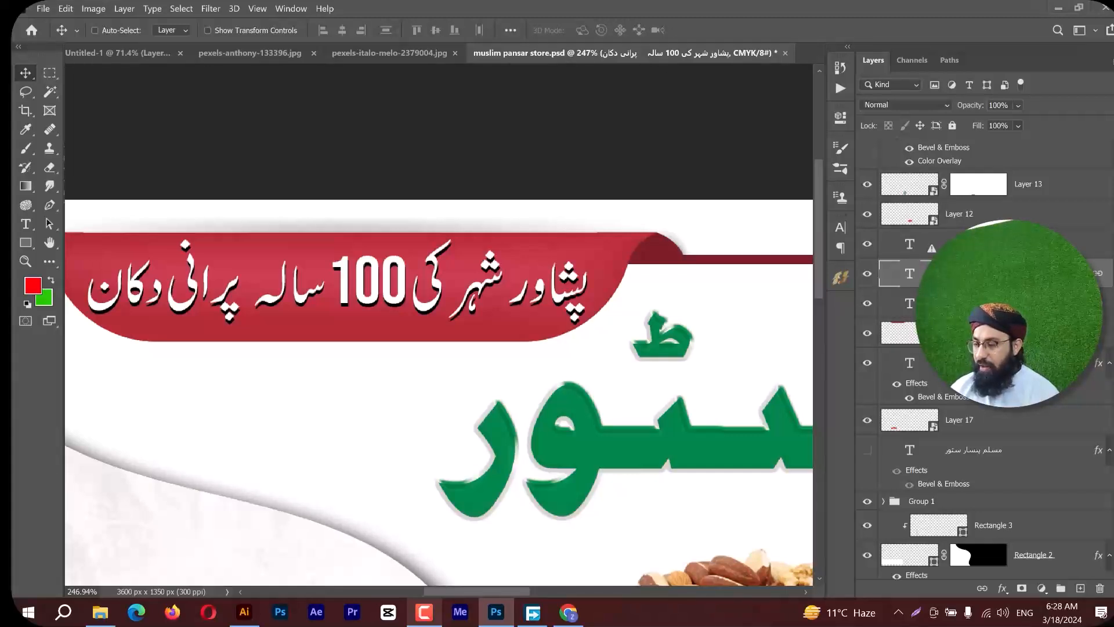
click(1101, 303)
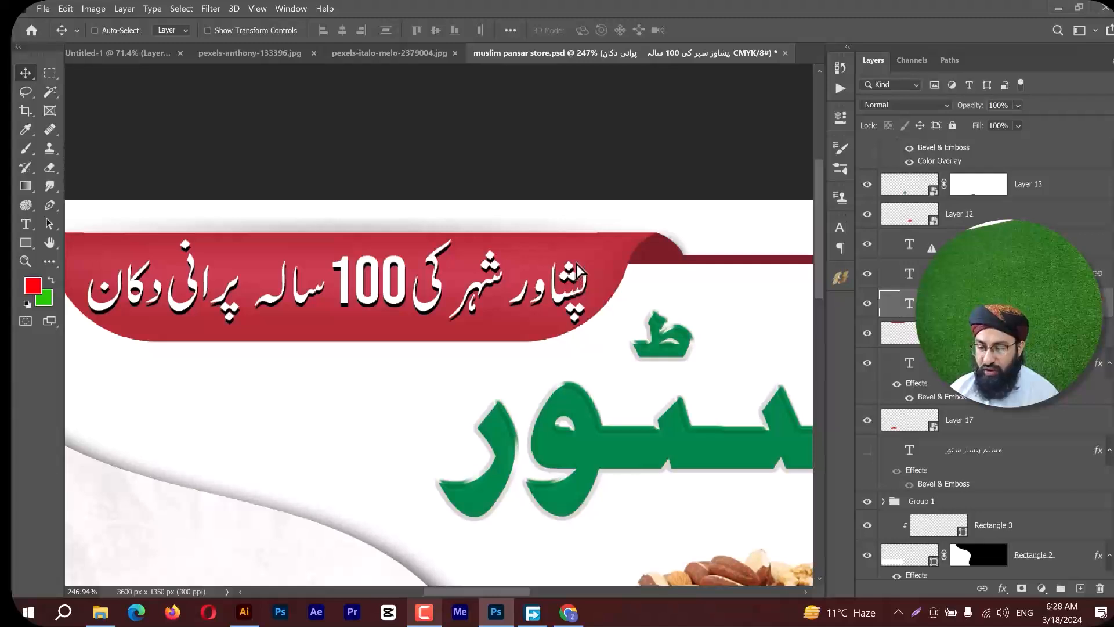
drag(590, 303, 634, 289)
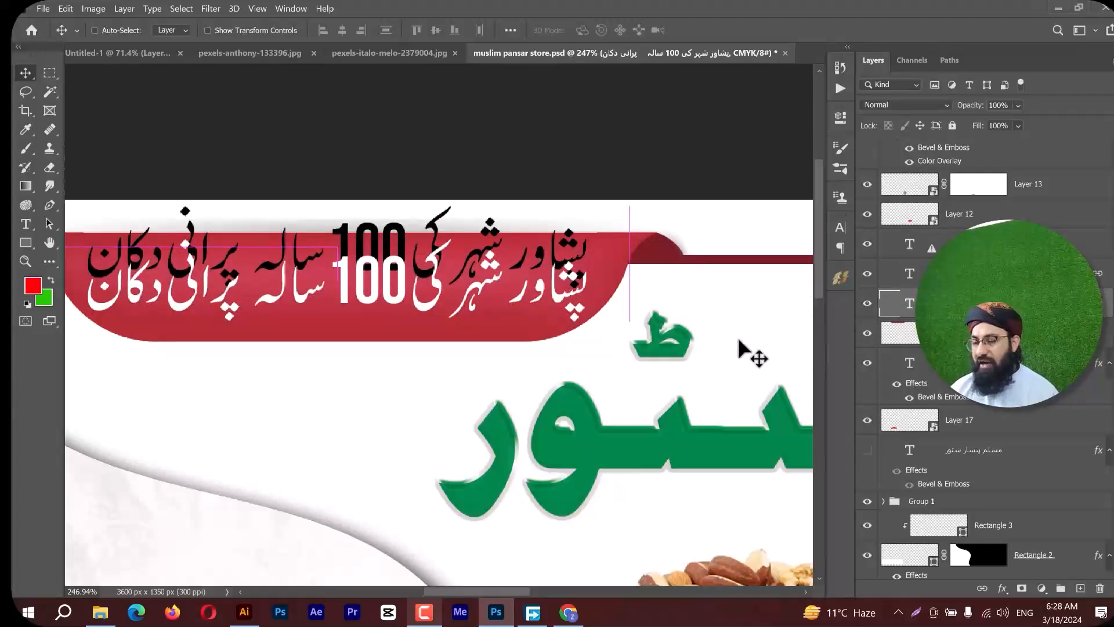
key(ctrl+z)
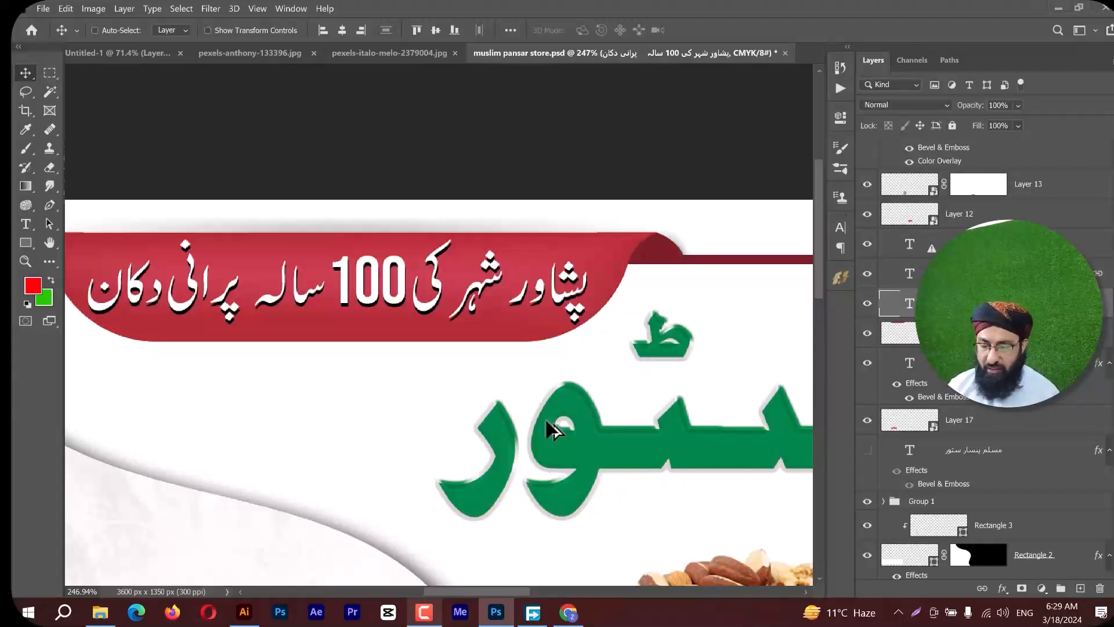
Select the Vector Smart Object panel behind the logo and try its layer opacity at 100% and 62%.
scroll(548, 427, down, 1)
drag(440, 440, 689, 306)
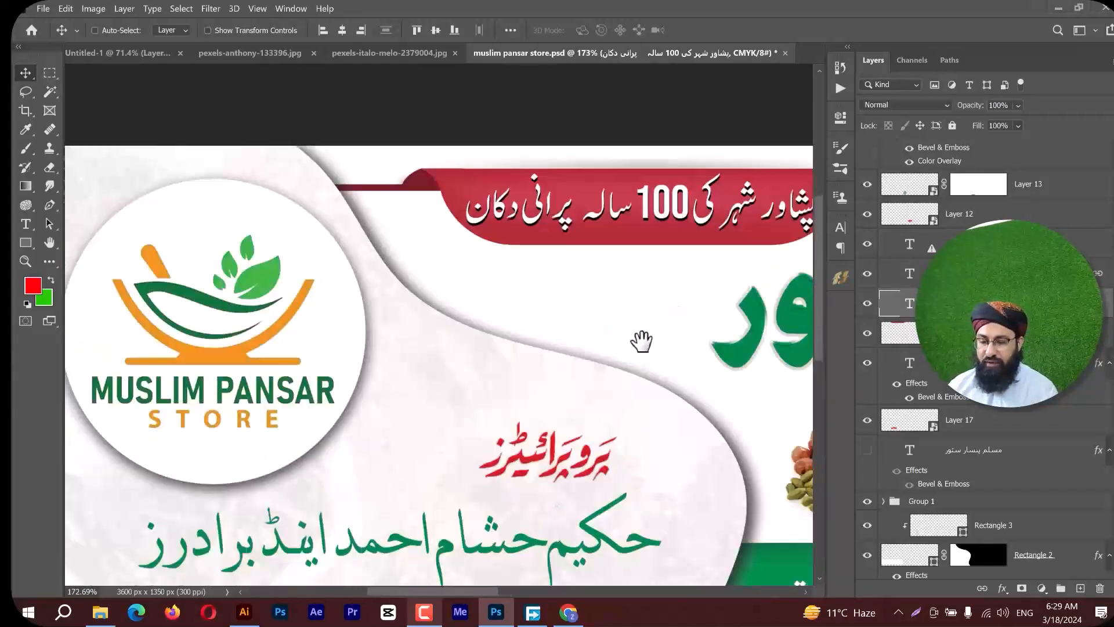
scroll(483, 431, down, 1)
drag(464, 413, 597, 274)
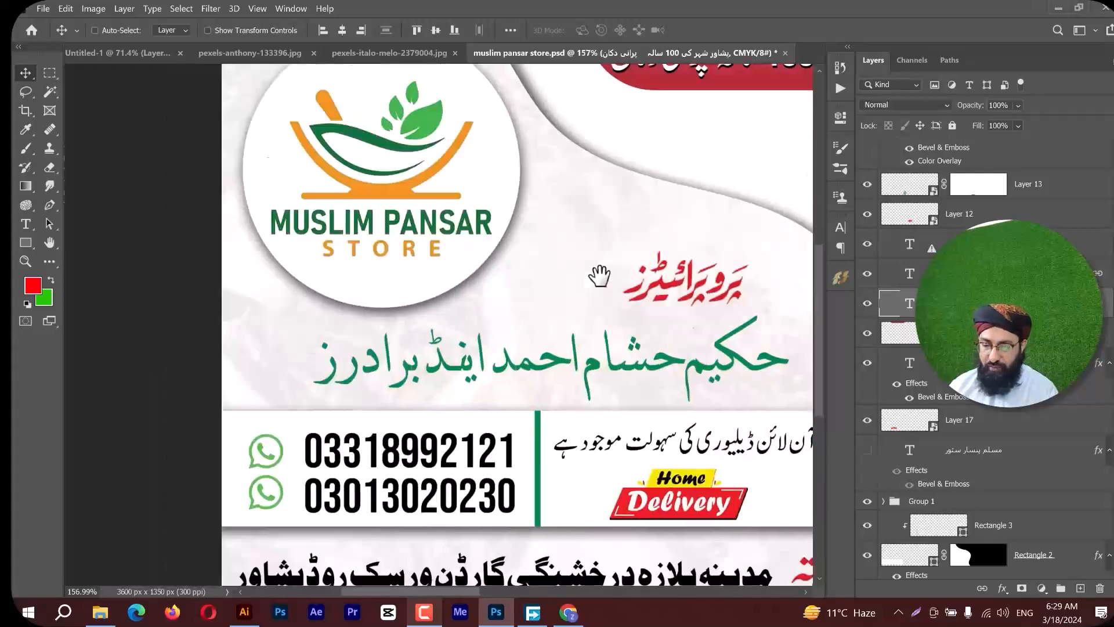
scroll(585, 298, up, 1)
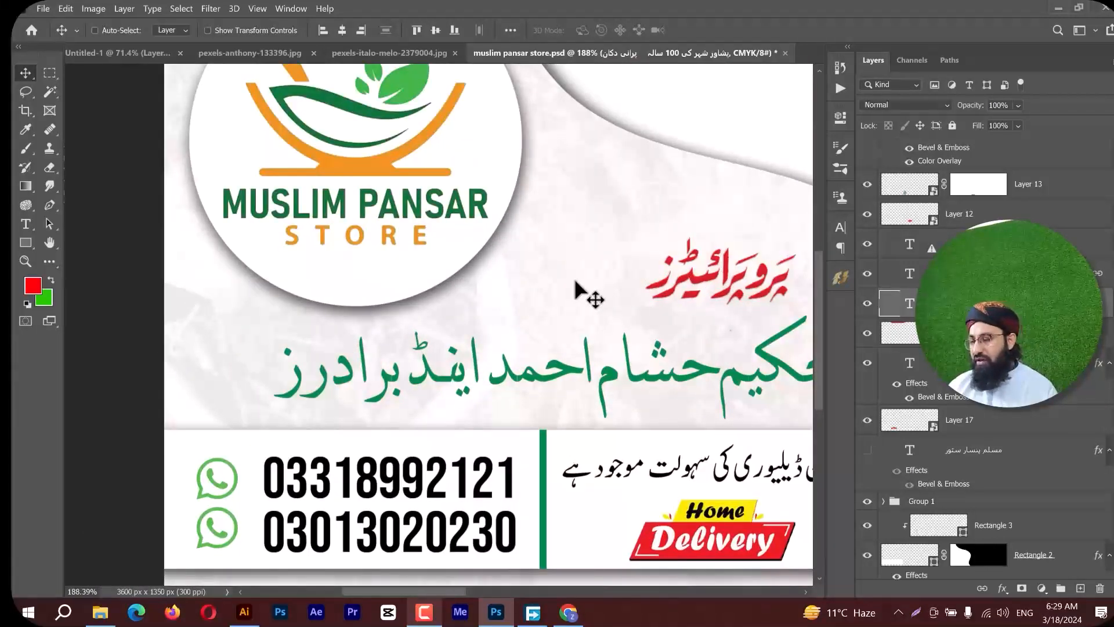
key(ctrl)
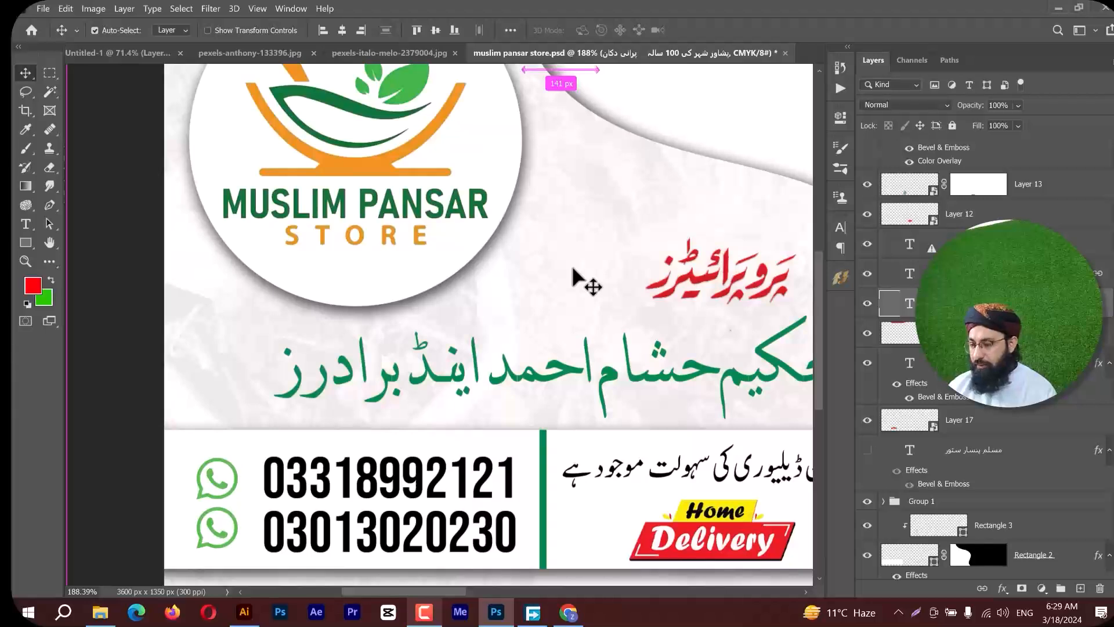
ctrl+click(584, 282)
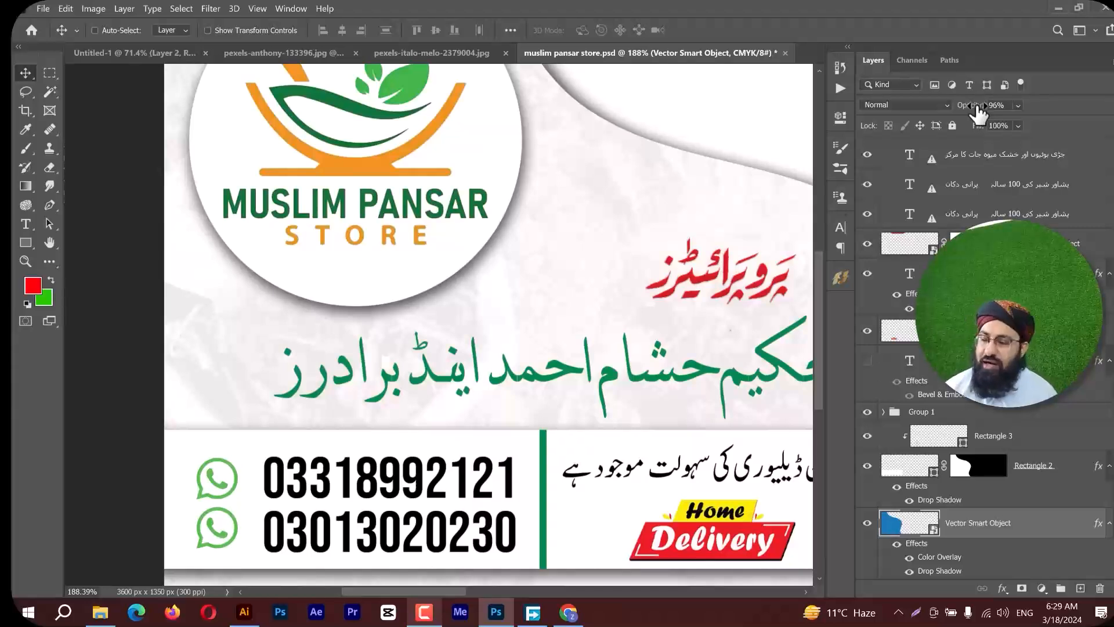
drag(973, 106, 1099, 98)
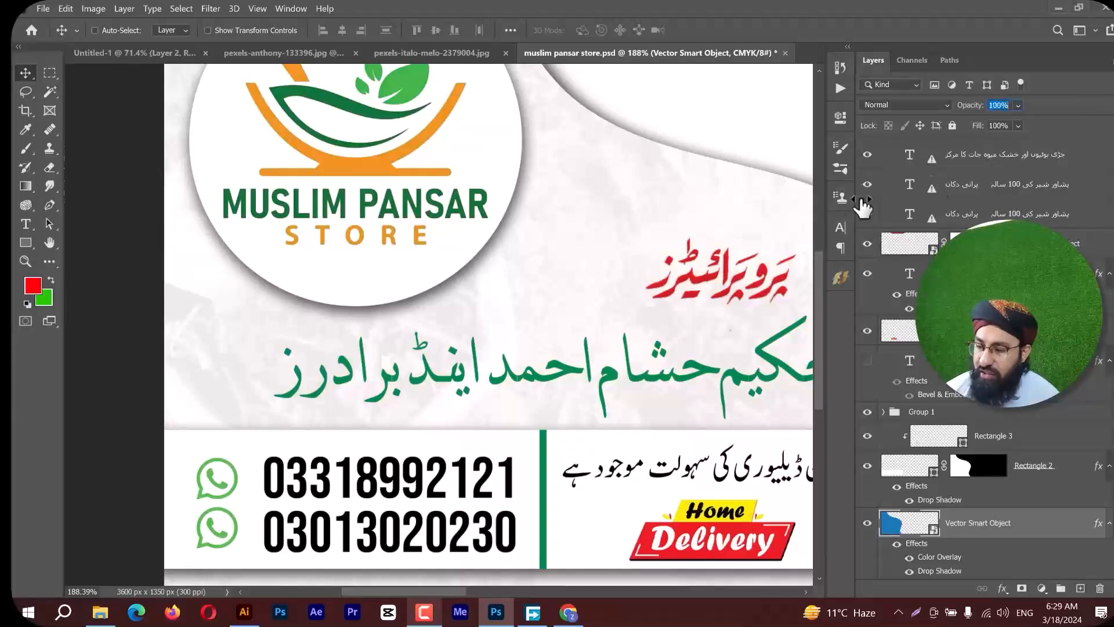
click(592, 256)
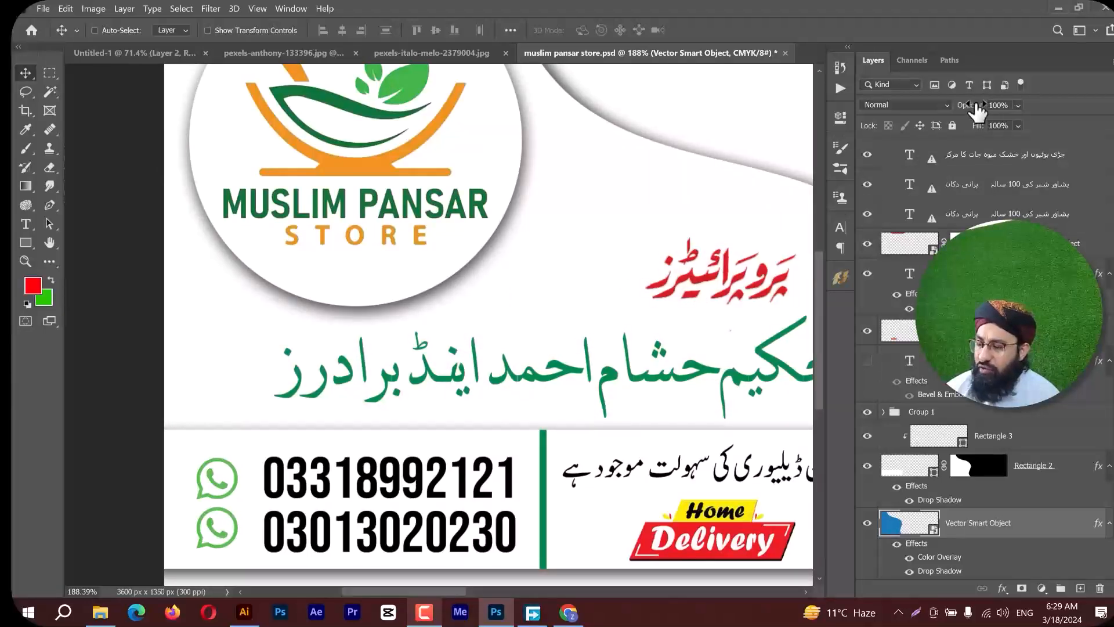
drag(979, 109, 945, 110)
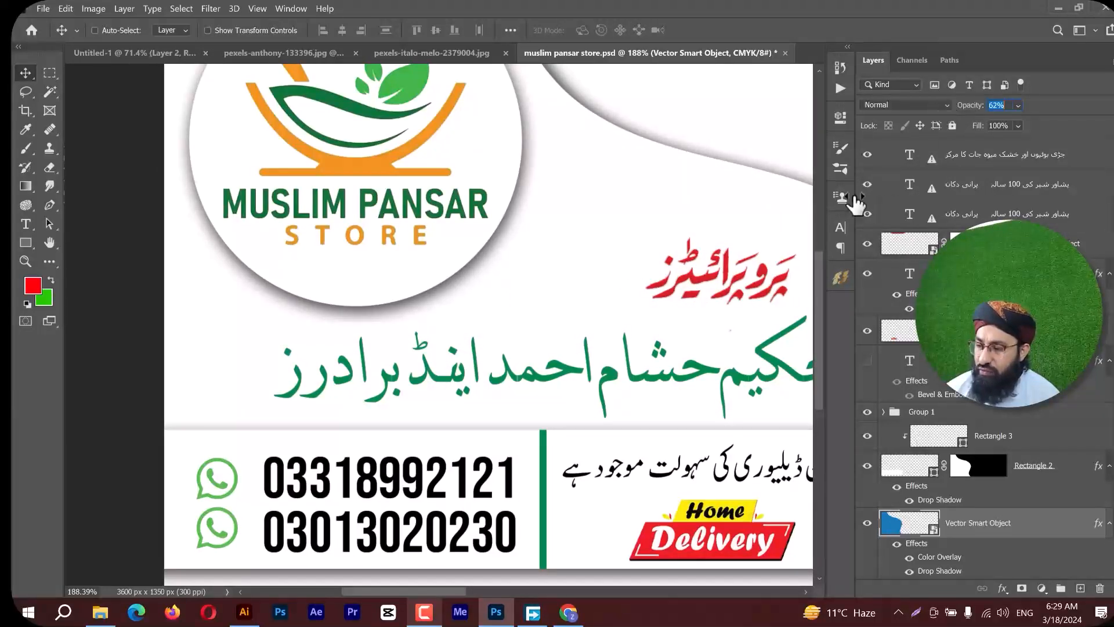
click(595, 267)
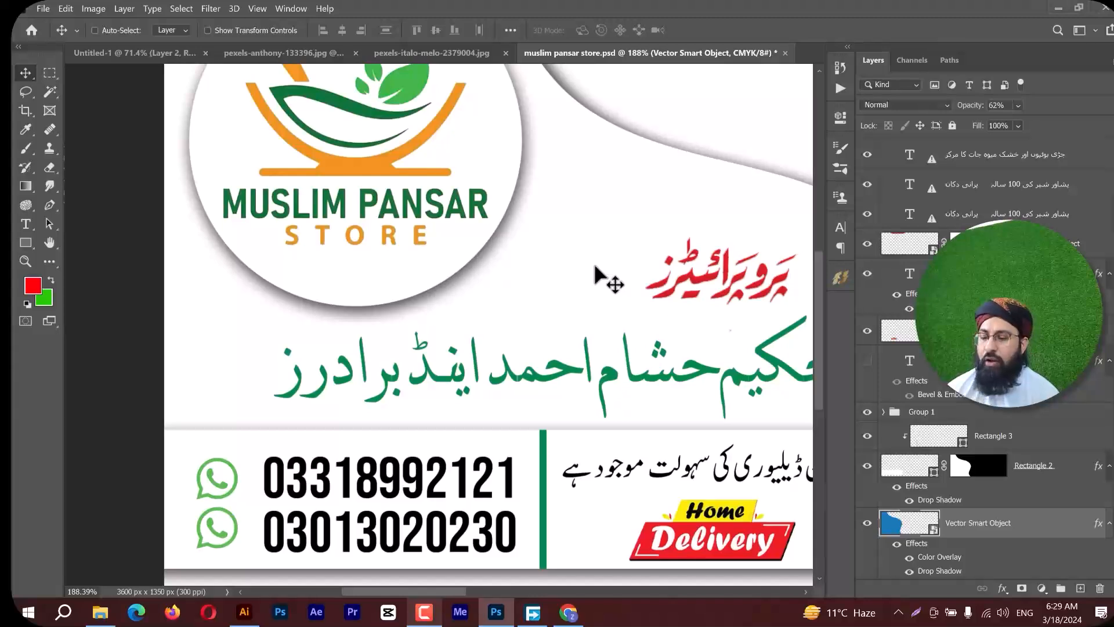
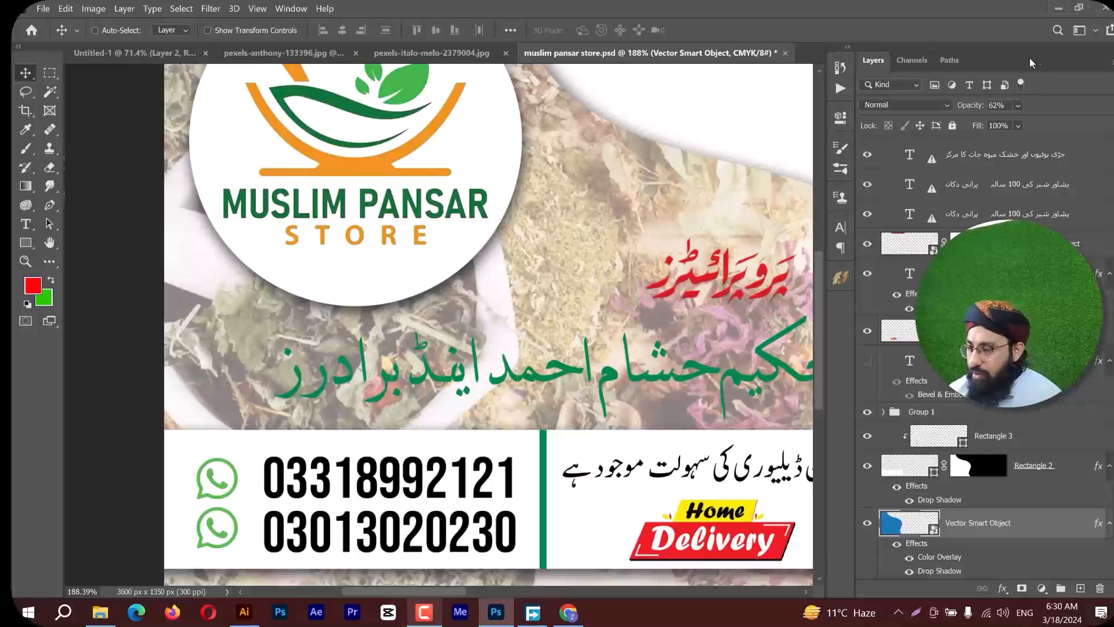
Raise the Vector Smart Object panel's opacity to 100% for comparison, and set it to 96%.
drag(969, 107, 1100, 114)
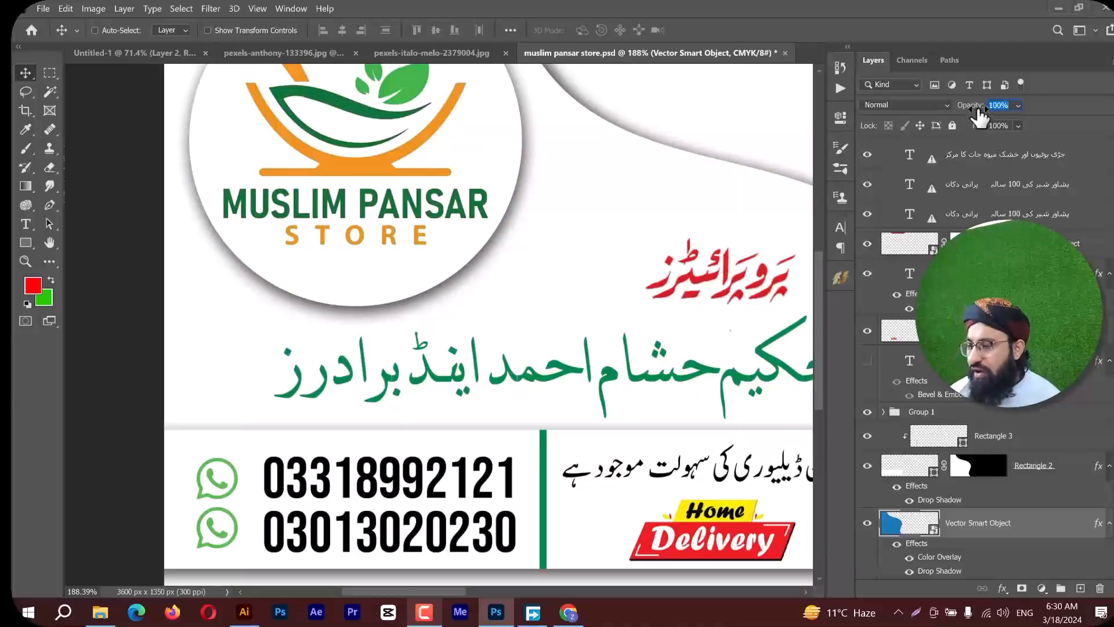
drag(979, 112, 514, 297)
click(1019, 105)
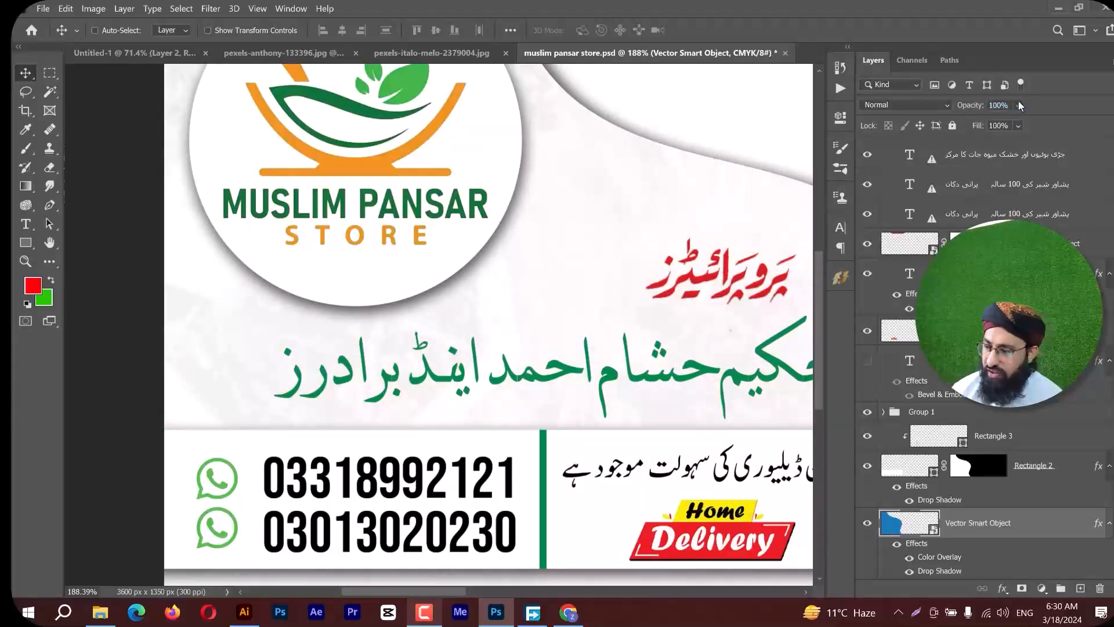
click(987, 108)
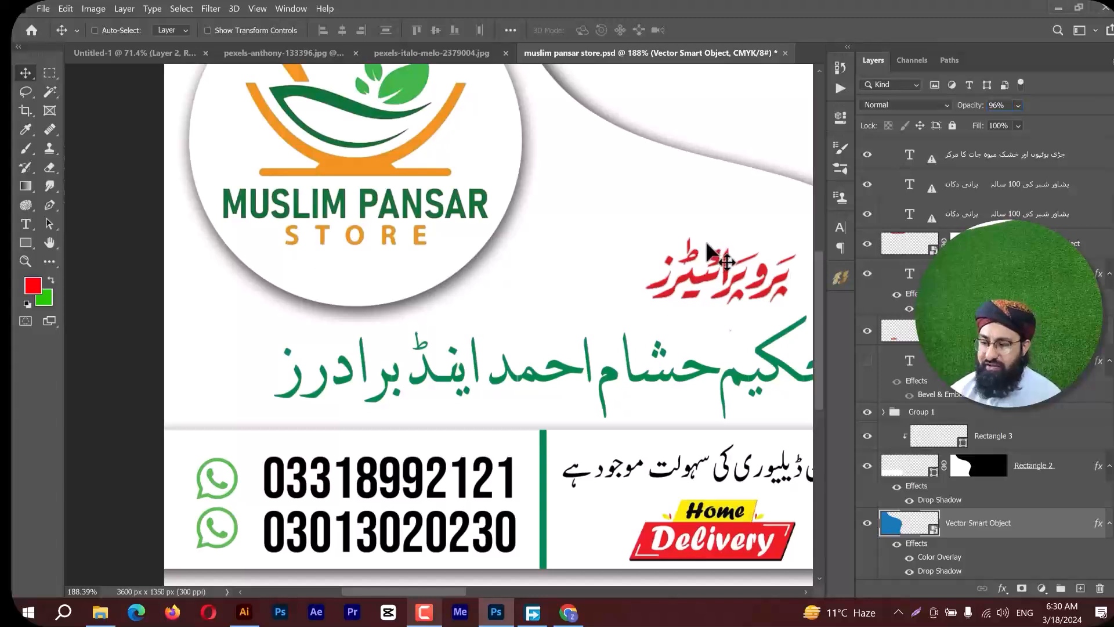
key(Return)
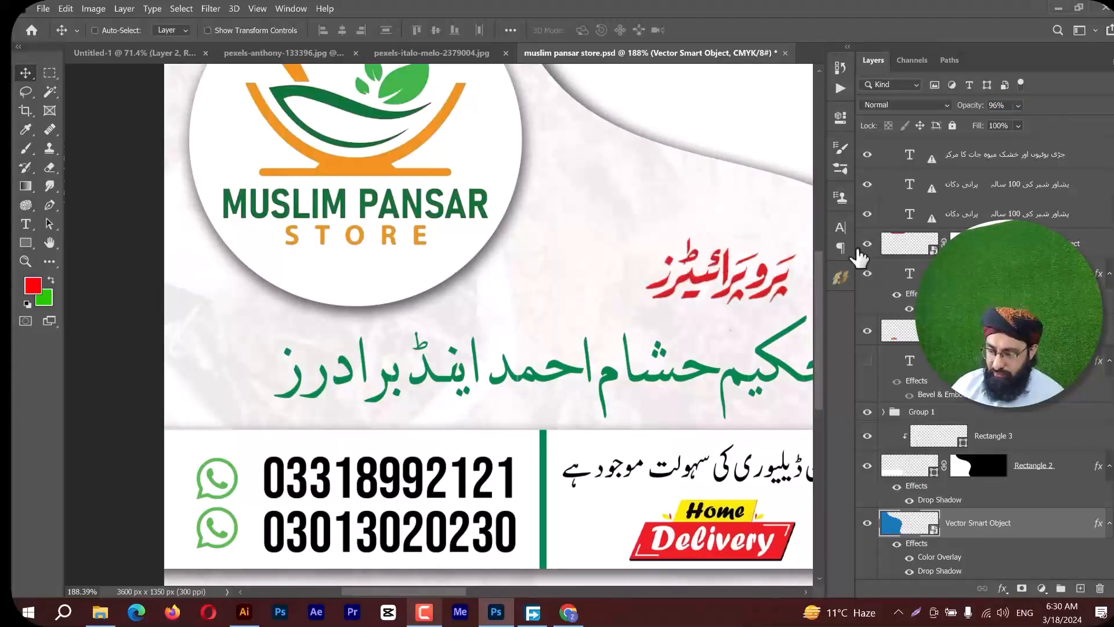
Close muslim pansar store.psd, pexels-italo-melo-2379004.jpg and pexels-anthony-133396.jpg without saving their changes.
click(785, 52)
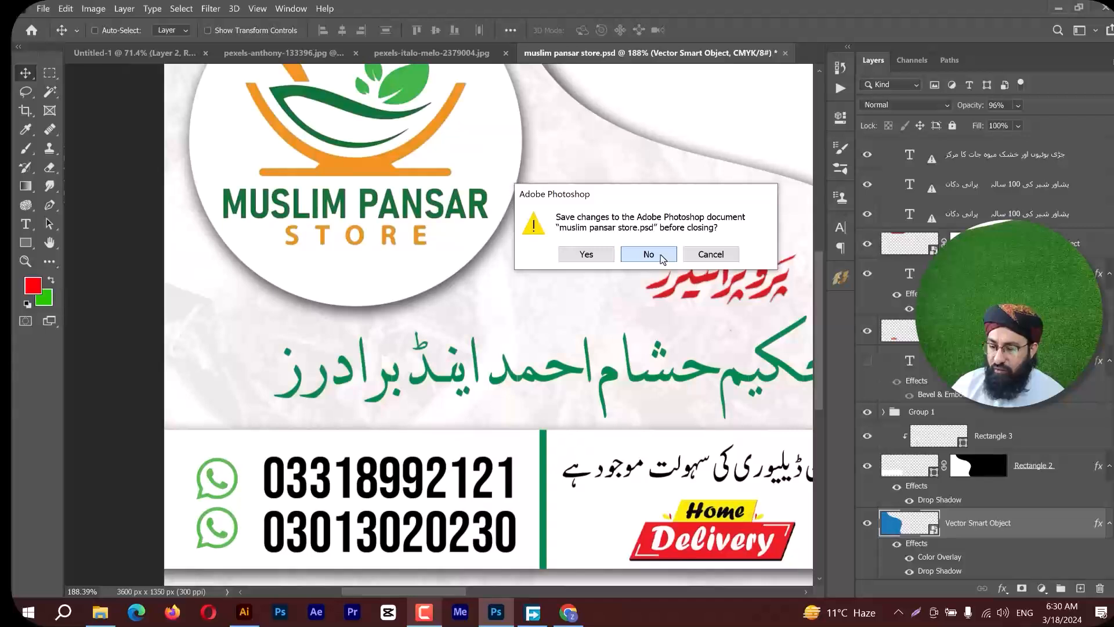
click(662, 258)
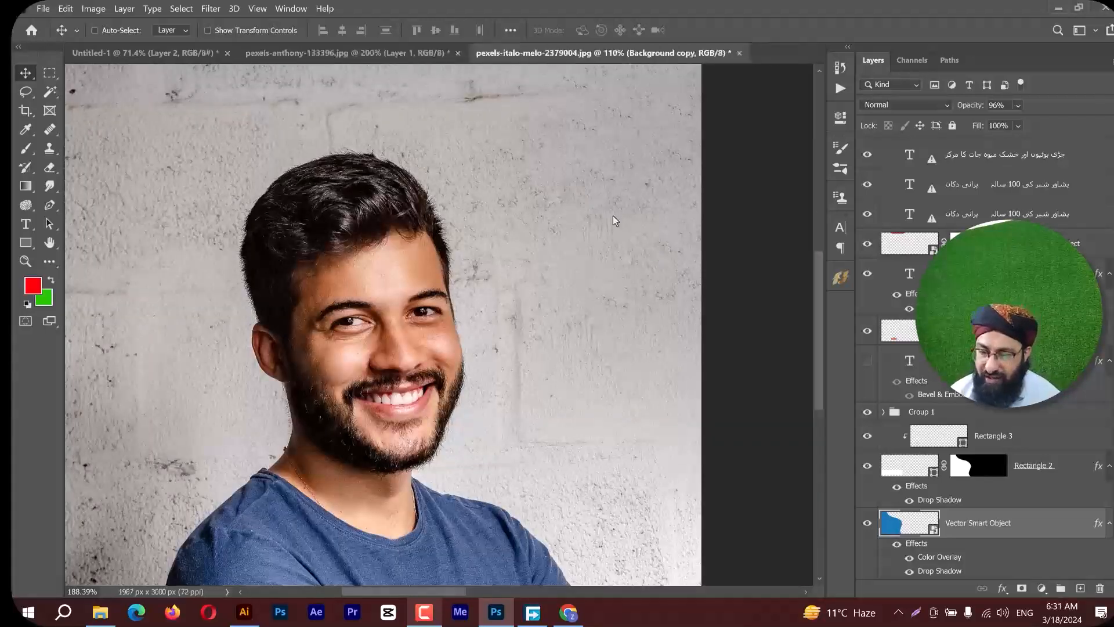
click(739, 53)
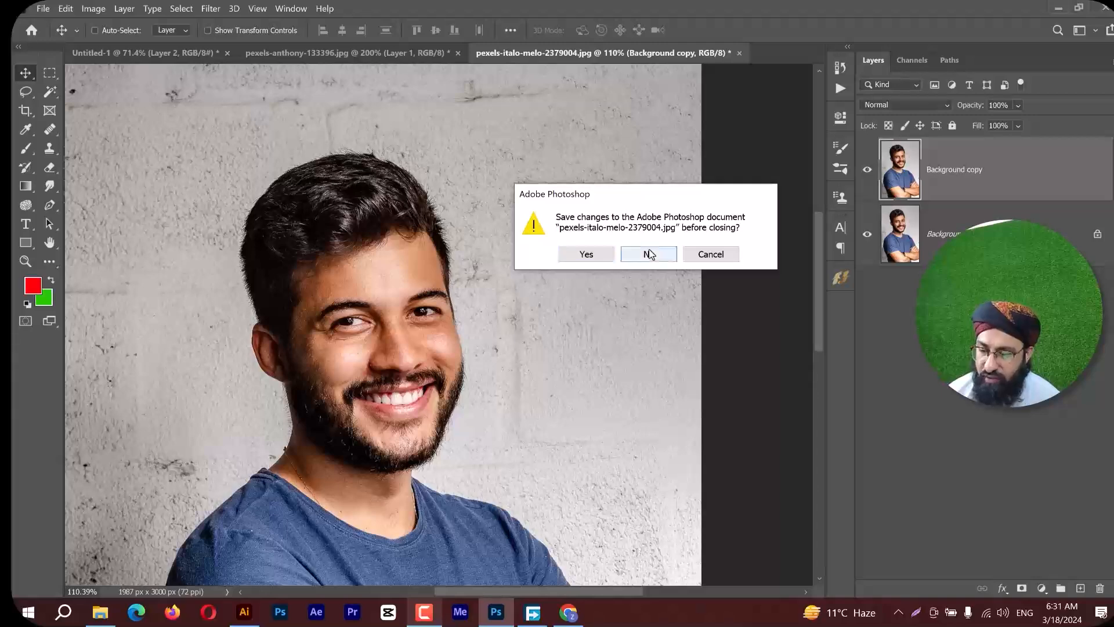
click(651, 254)
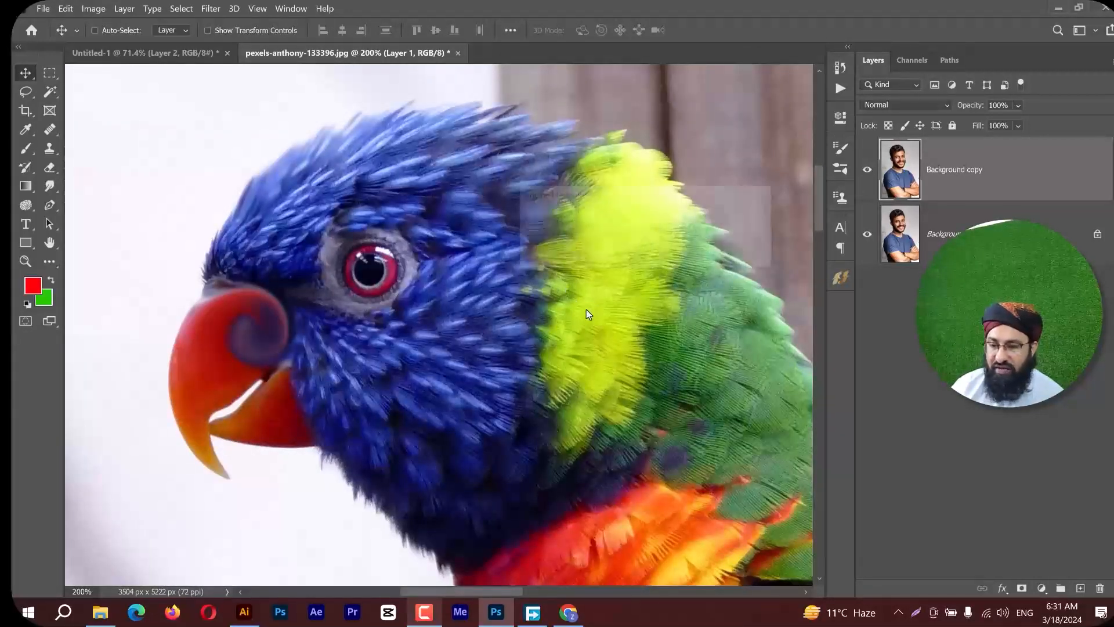
key(ctrl+w)
click(647, 259)
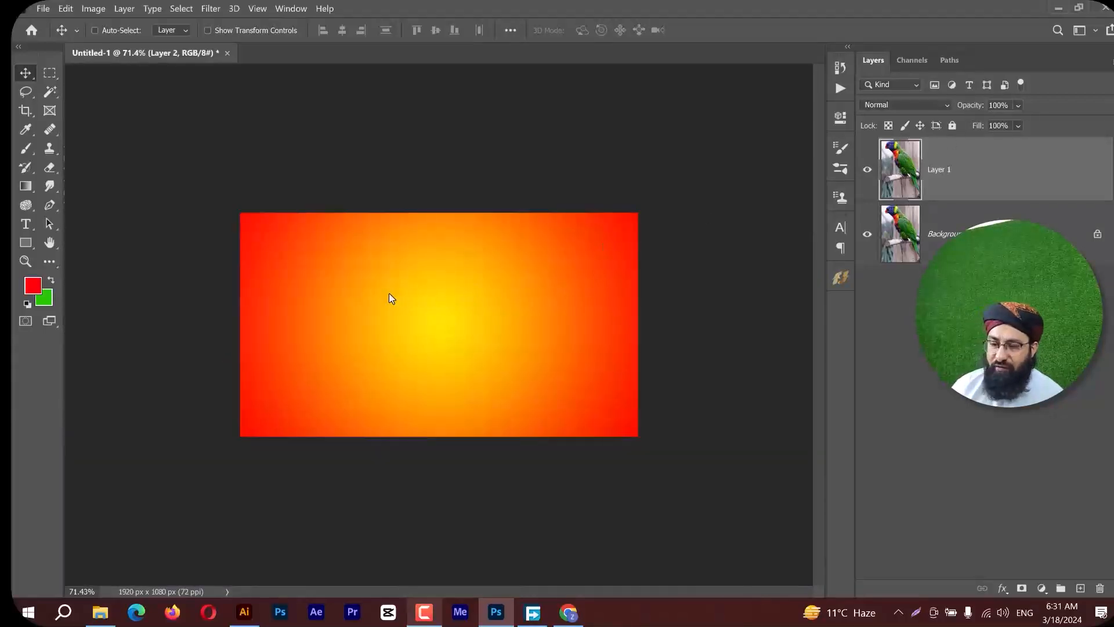
Draw a black-filled rectangle shape about 960 by 449 px near the middle of the gradient canvas.
click(31, 249)
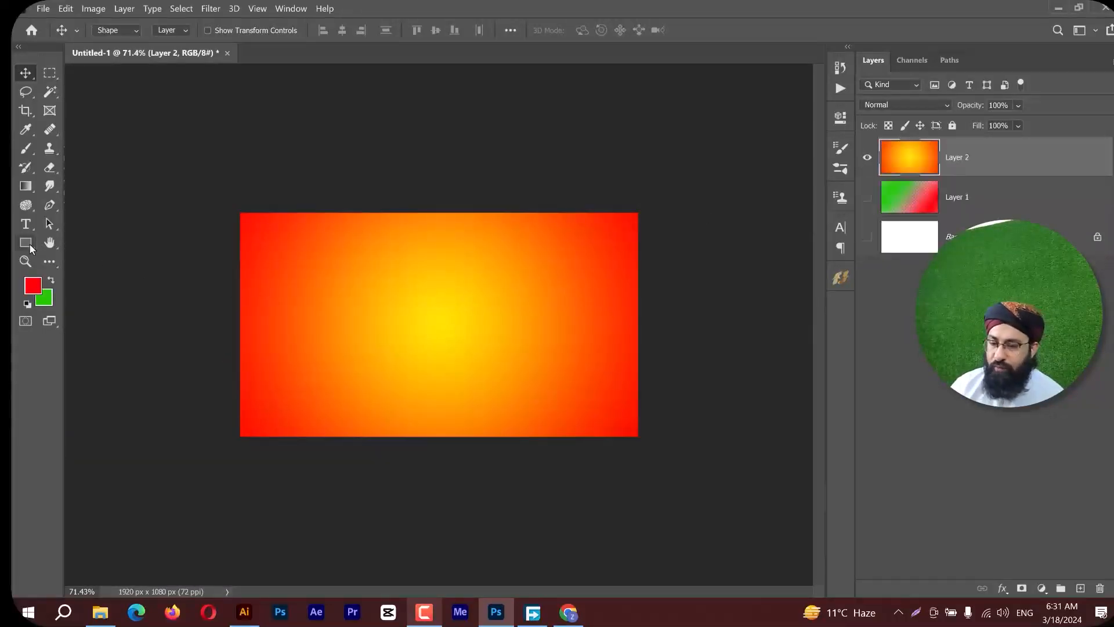
right_click(31, 248)
click(66, 248)
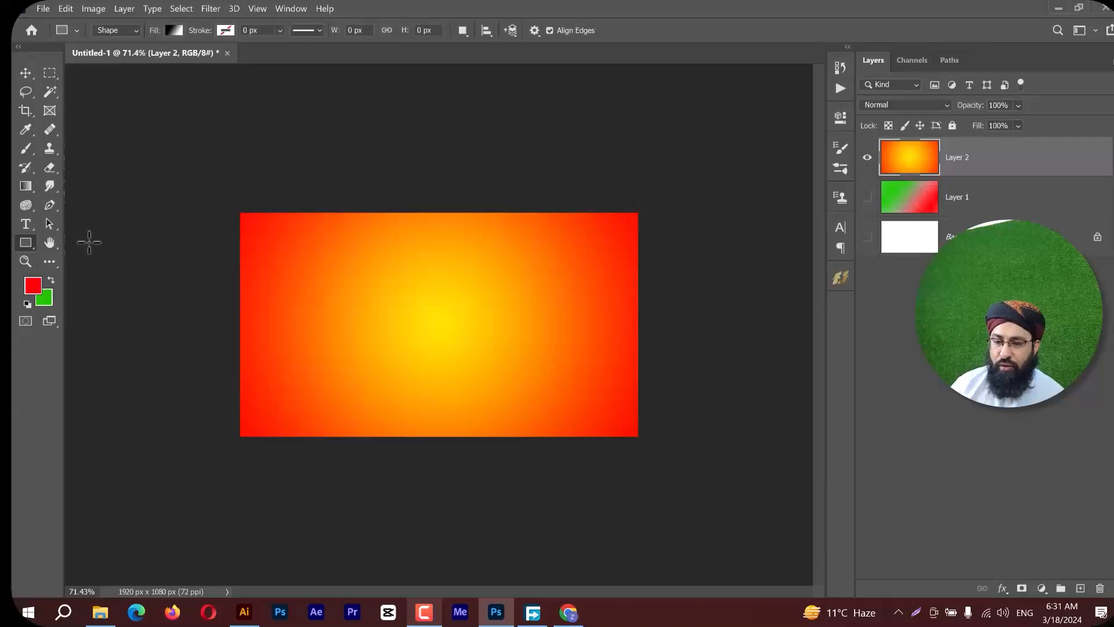
click(173, 30)
click(114, 57)
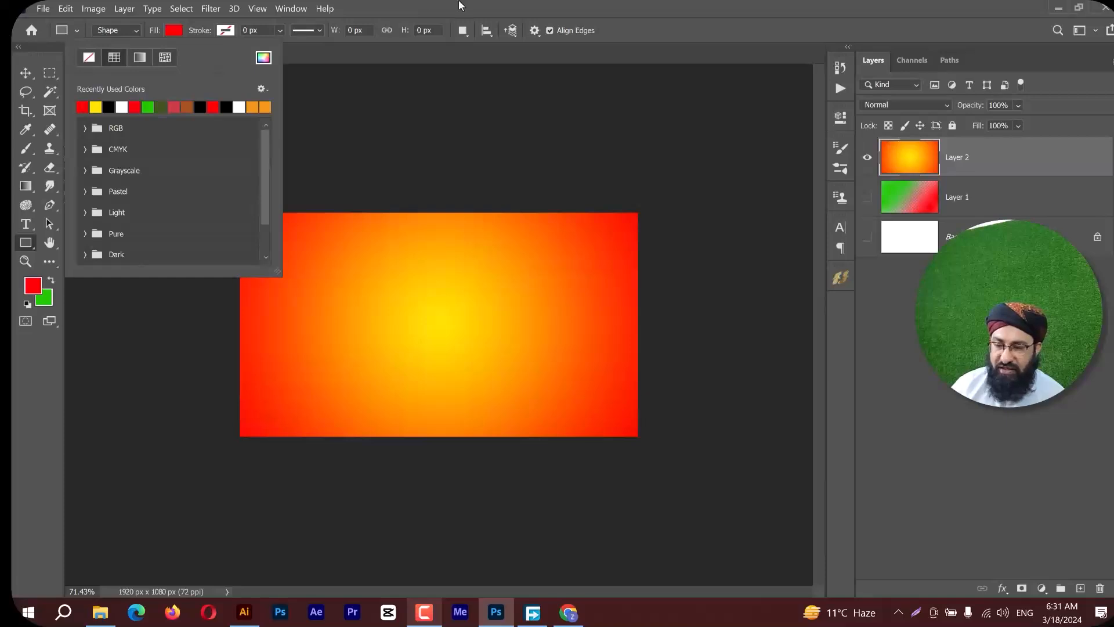
click(109, 107)
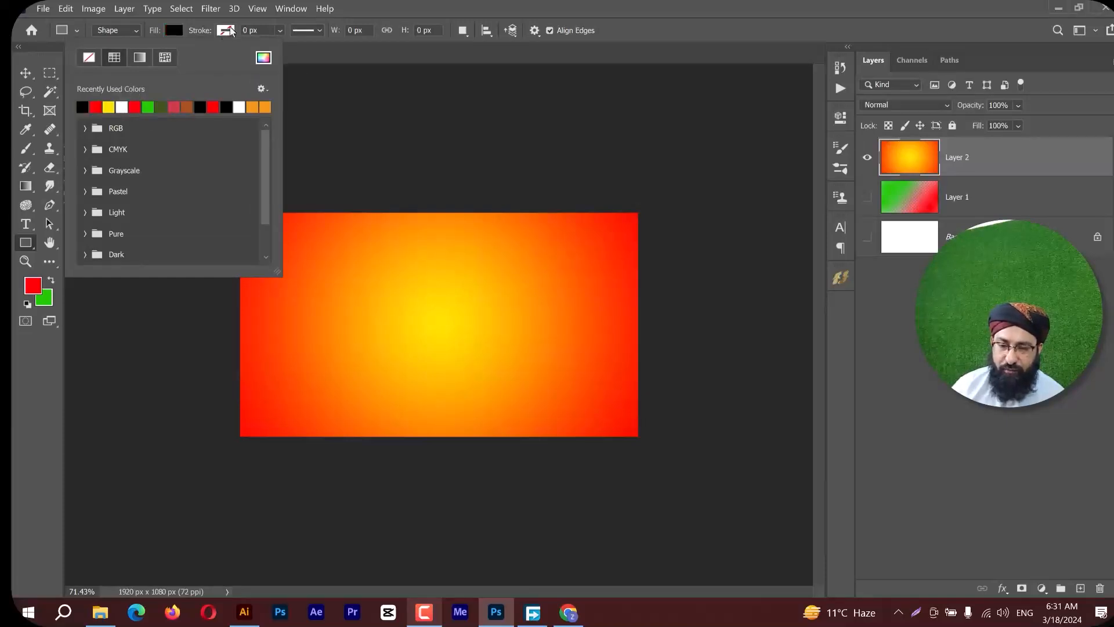
click(444, 357)
mouse_move(352, 266)
mouse_down()
mouse_move(505, 354)
mouse_move(551, 360)
mouse_up()
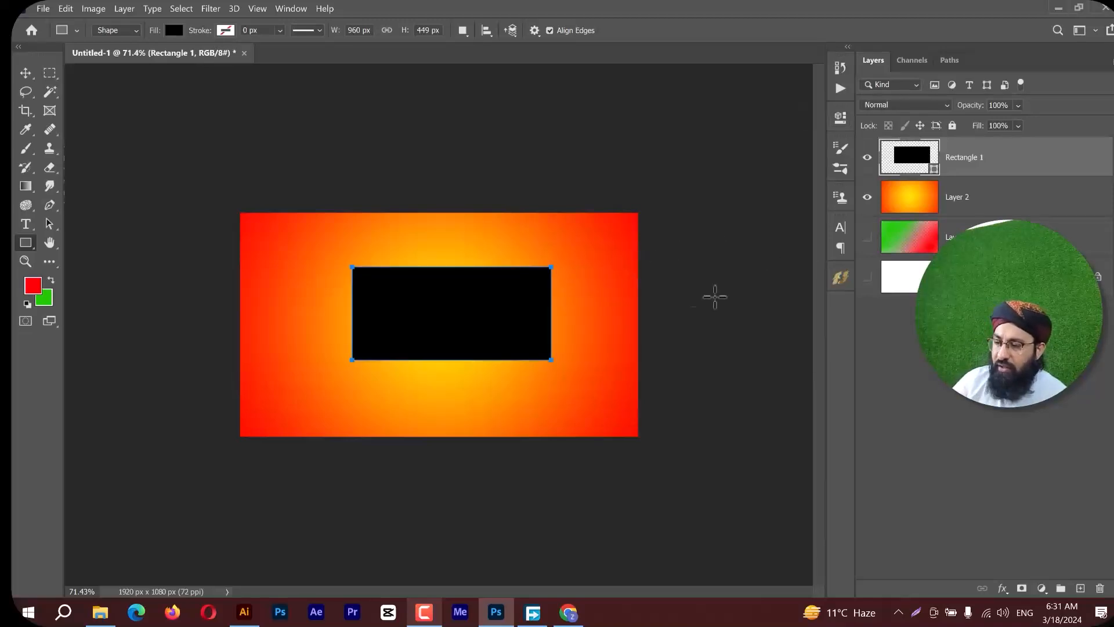
Try the rectangle at 60% opacity, restore it to 100%, and move it straight up near the canvas's upper edge.
drag(975, 112, 941, 116)
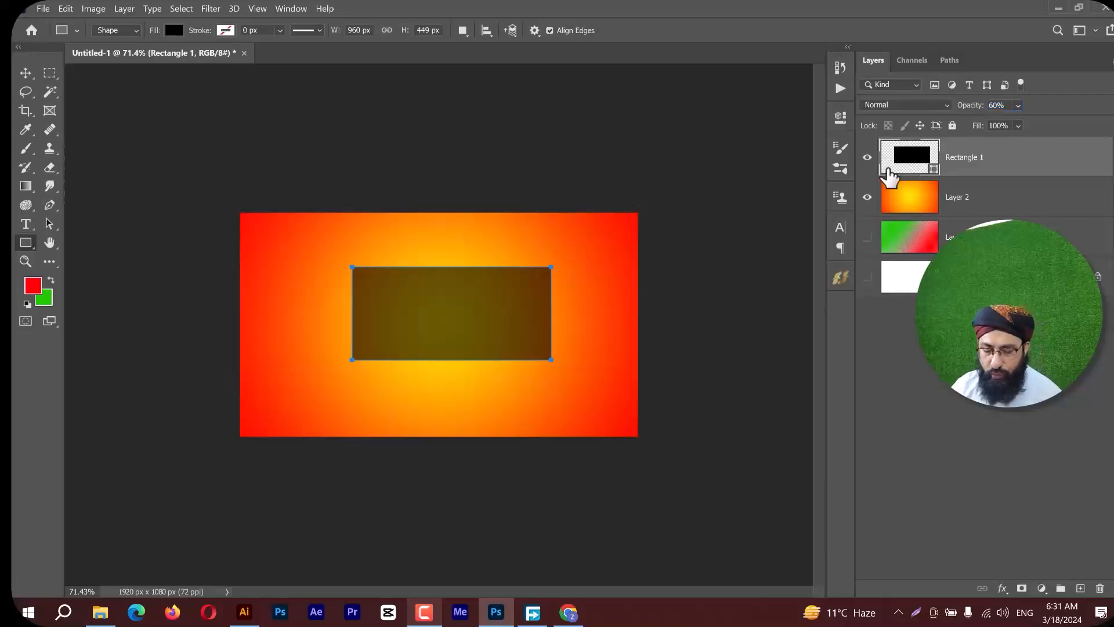
key(0)
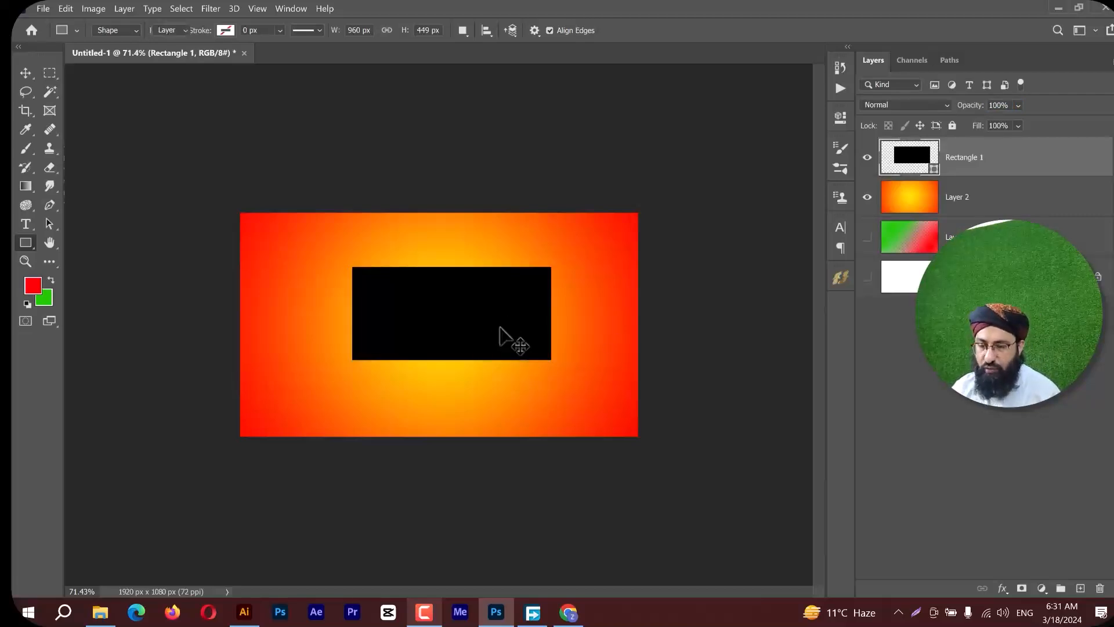
key(v)
drag(498, 319, 497, 287)
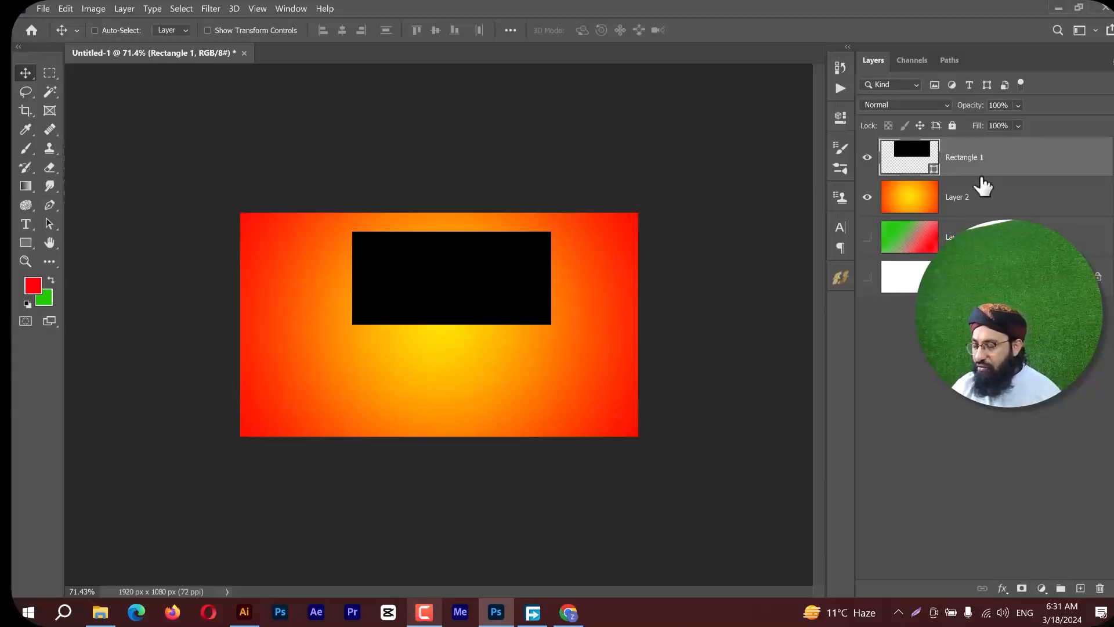
Duplicate the black rectangle layer and place the copy just below the original with a small gap.
key(ctrl)
key(ctrl+j)
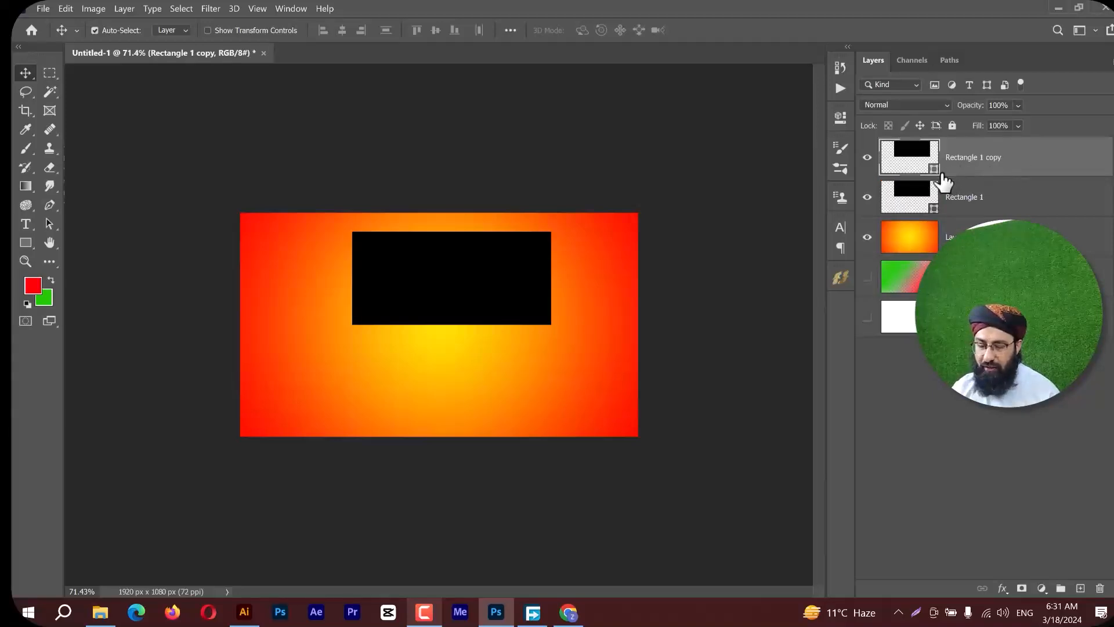
key(ctrl+z)
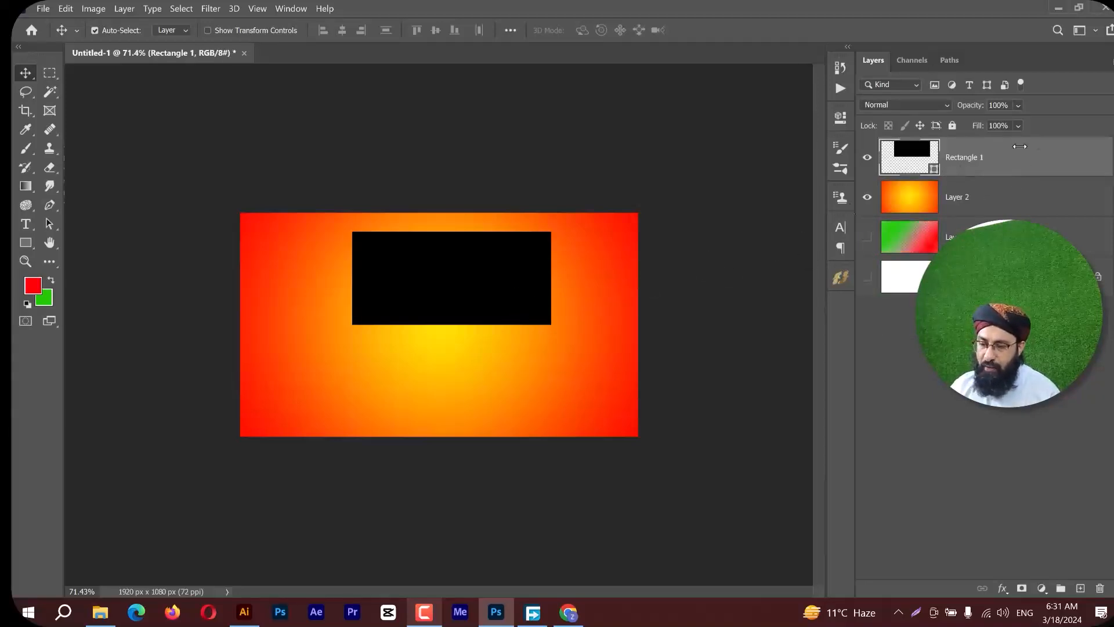
drag(1052, 165, 1080, 587)
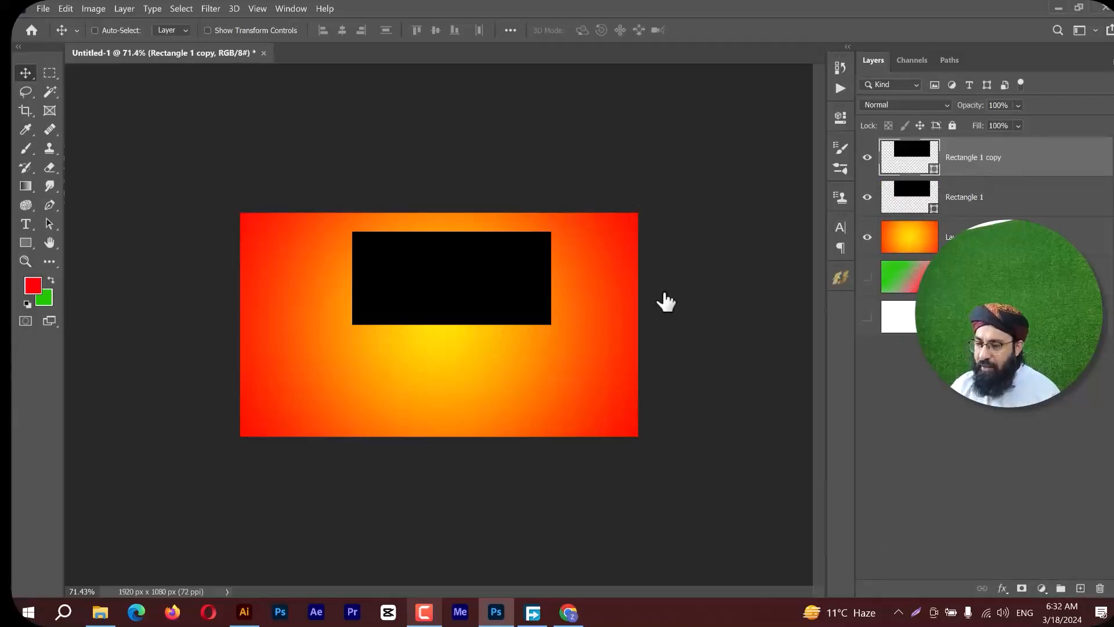
key(ctrl+z)
drag(489, 354, 495, 395)
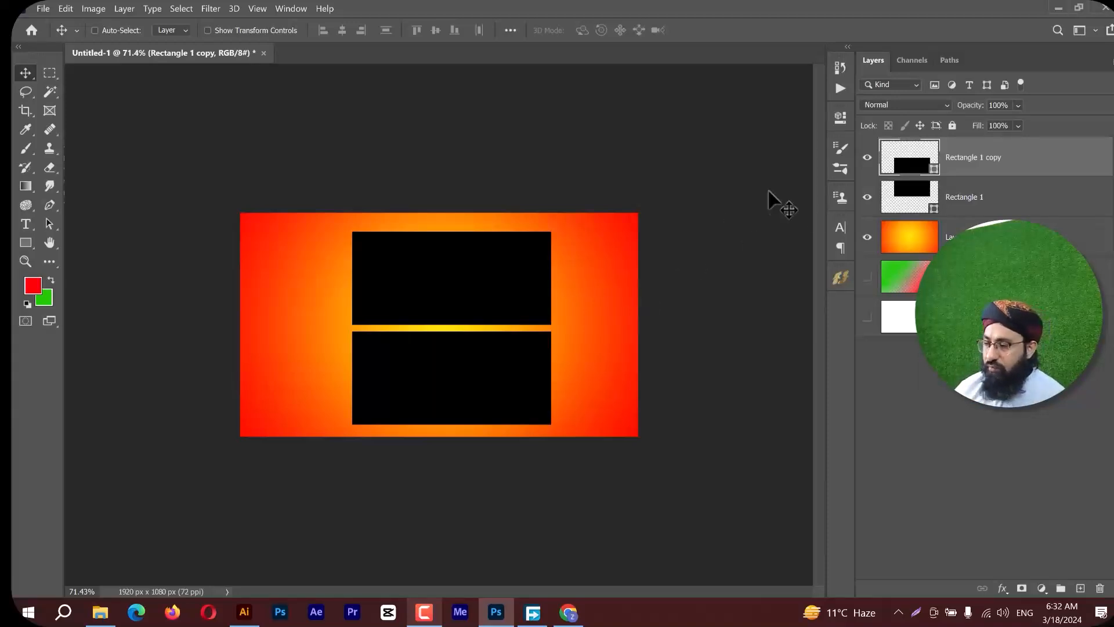
Rename the lower rectangle's layer as O and the upper rectangle's layer as F.
double_click(983, 164)
text(O)
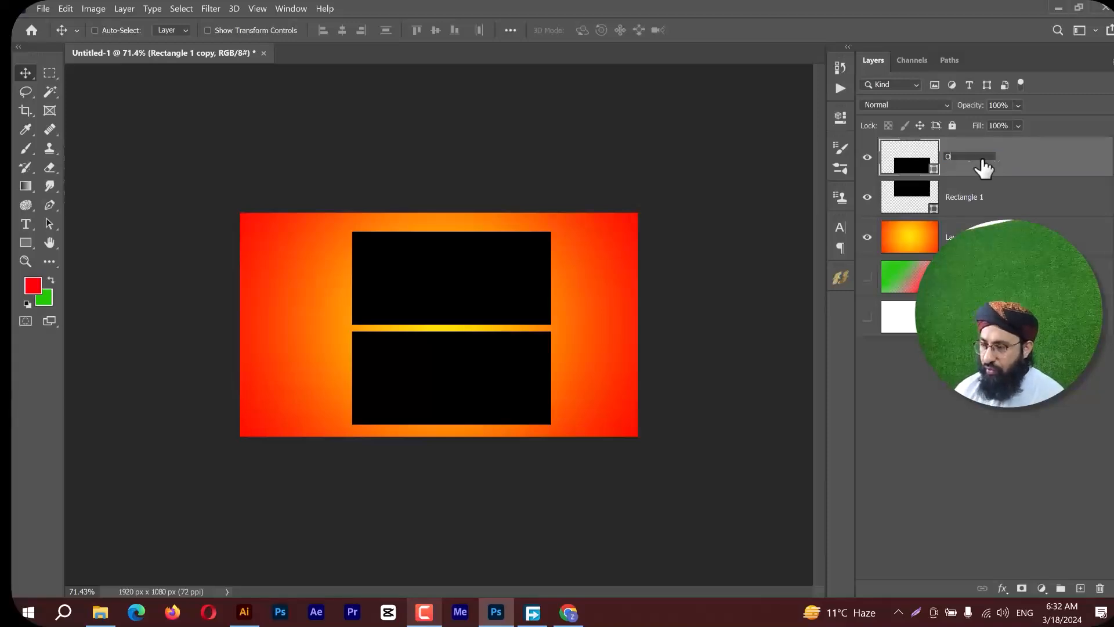
key(Return)
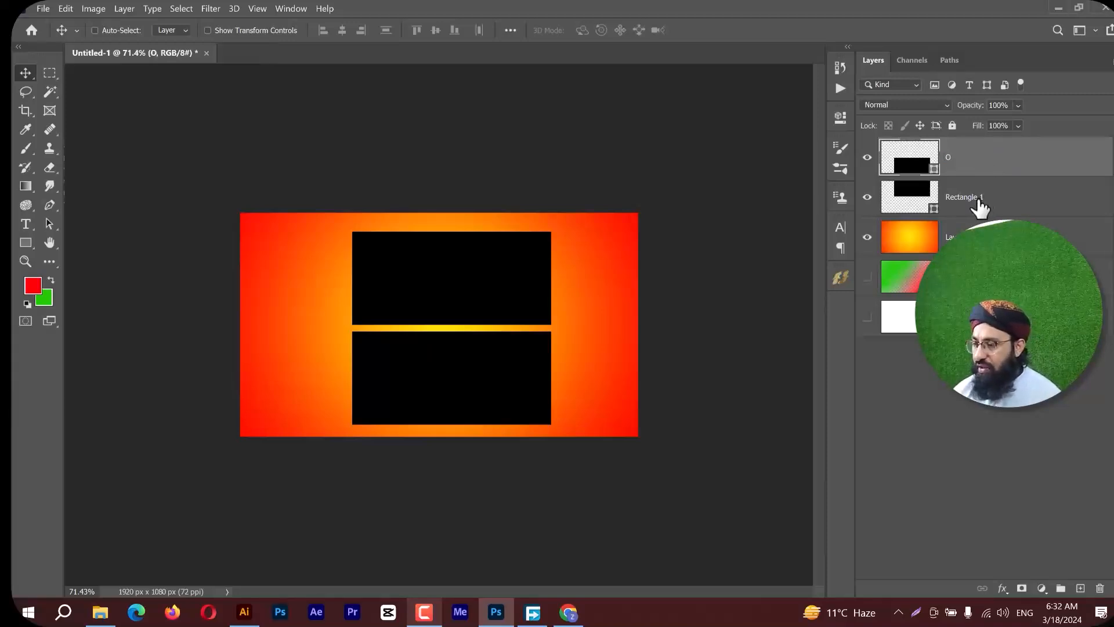
double_click(978, 198)
text(F)
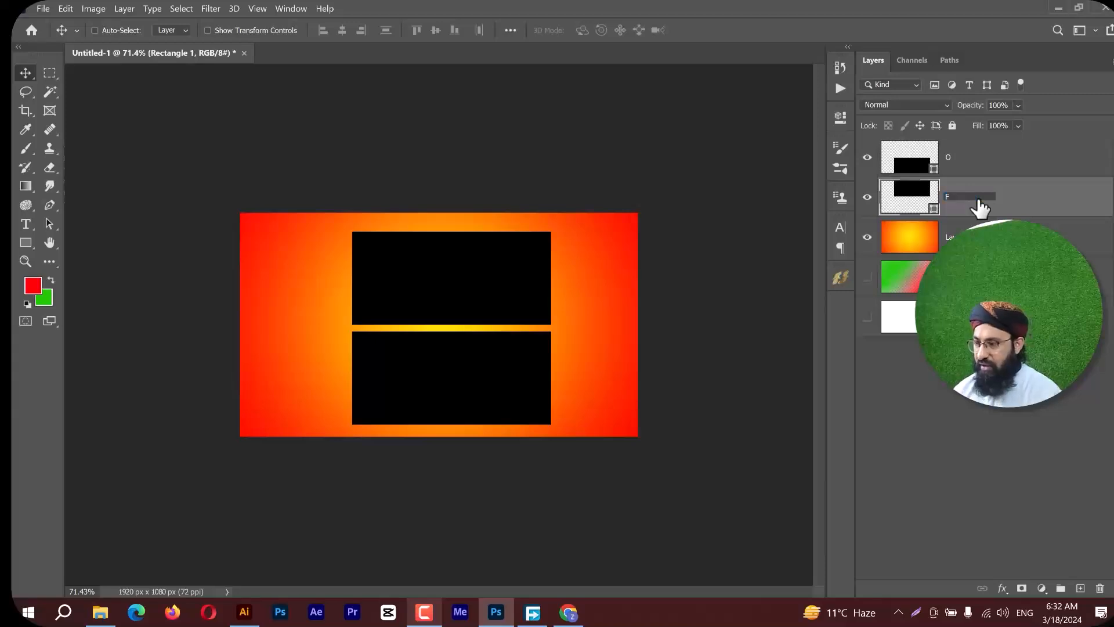
key(Return)
Set layer O's opacity to 50%, try its fill at 50%, and return the fill to 100%.
click(1008, 153)
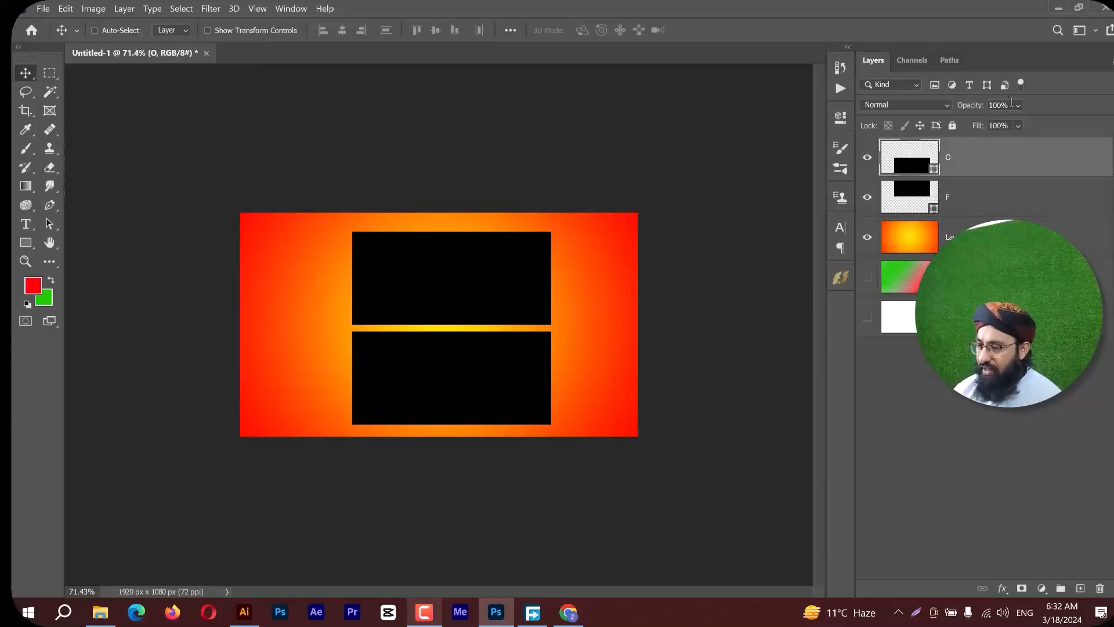
drag(1008, 106, 991, 107)
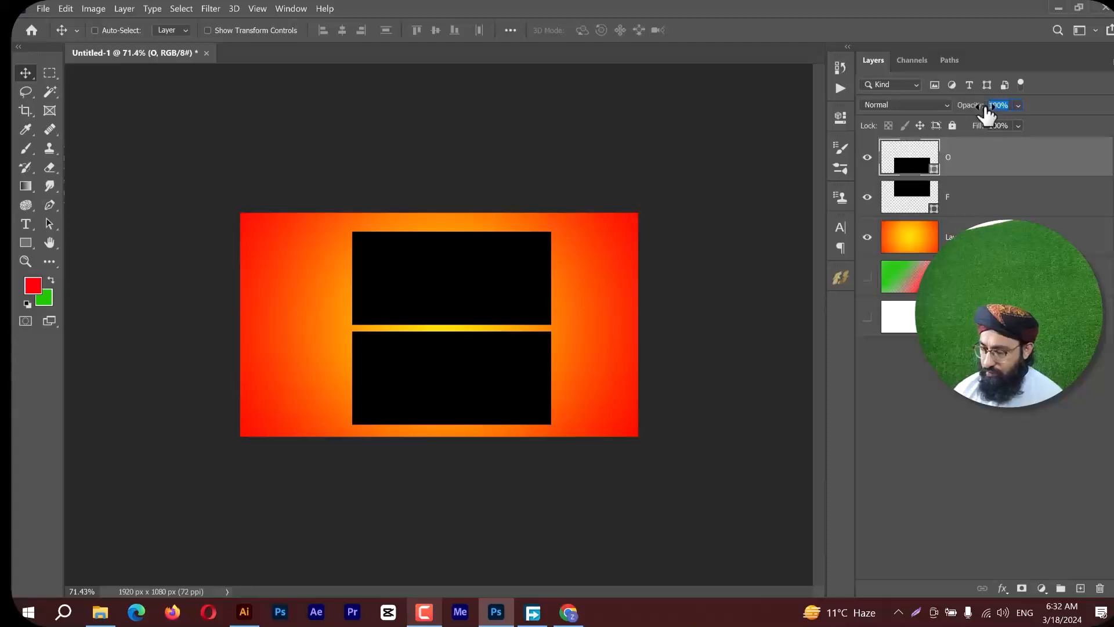
text(50)
key(Return)
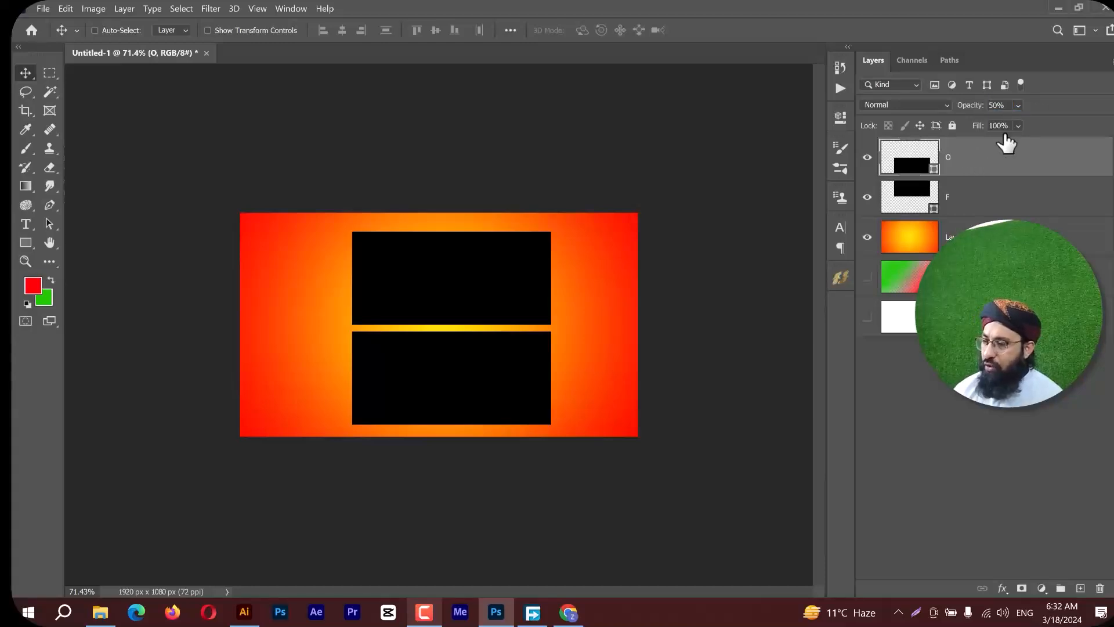
click(976, 126)
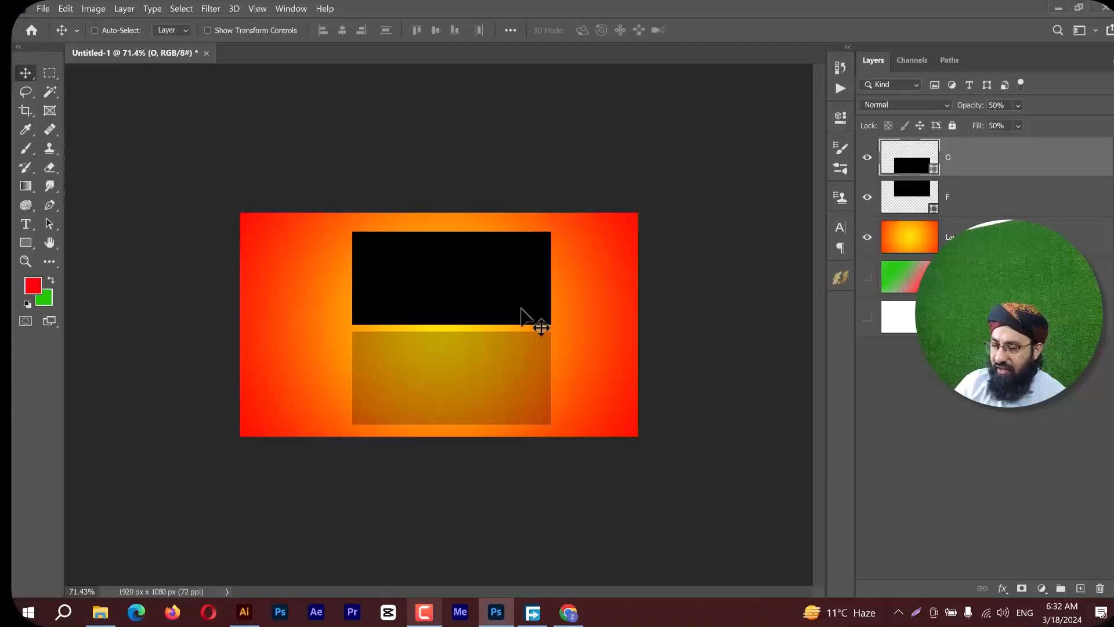
key(shift+0)
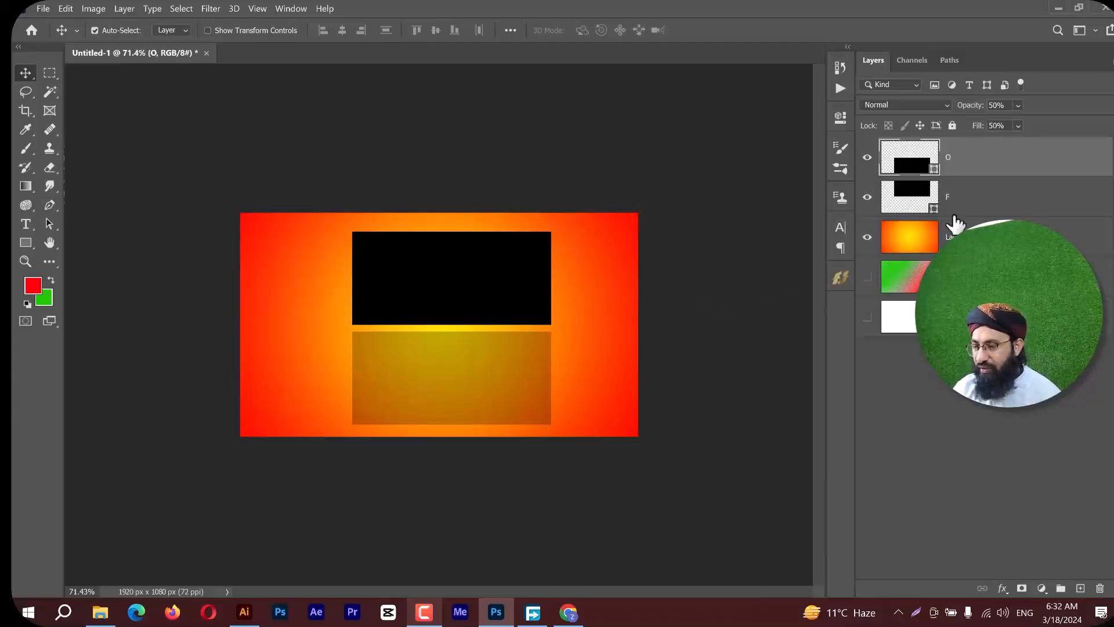
Set layer F's fill to 50%, leaving its opacity at 100%.
click(981, 194)
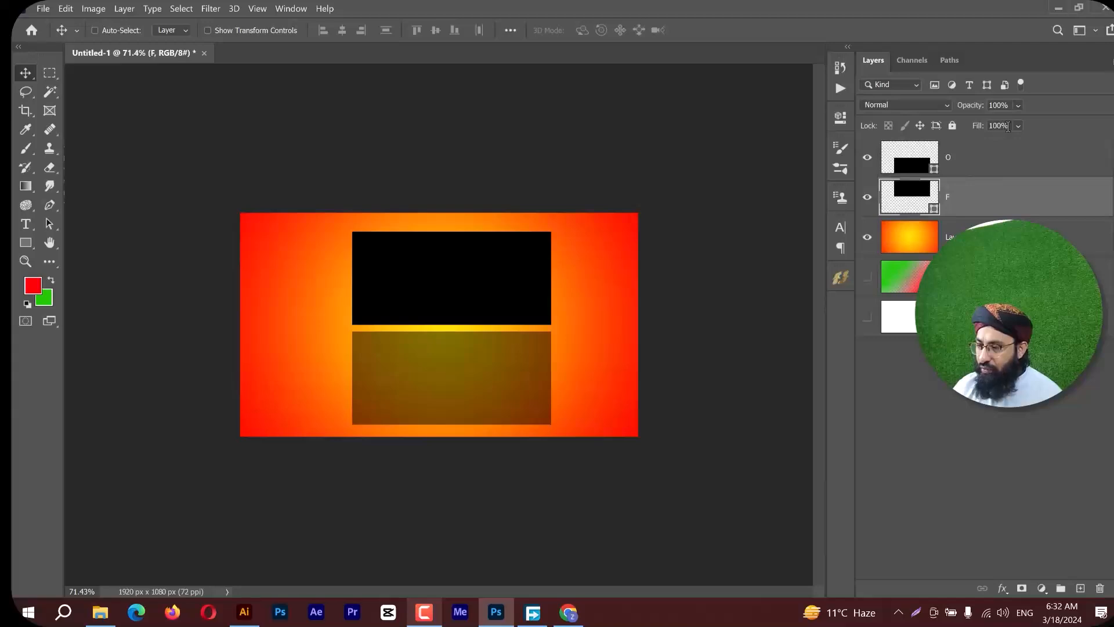
click(979, 129)
text(50)
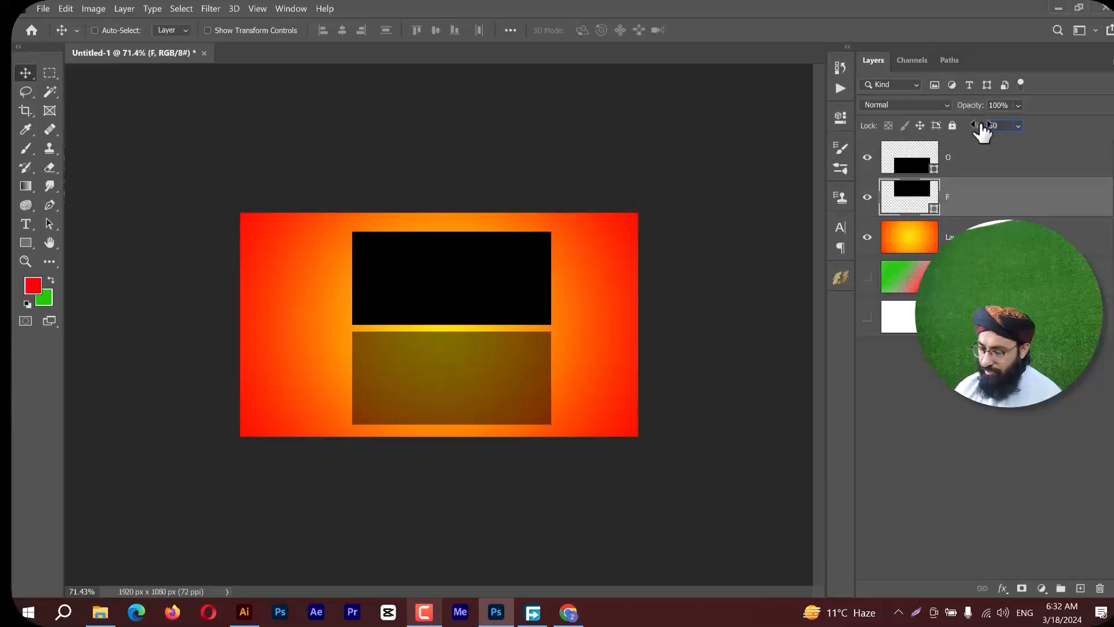
click(497, 303)
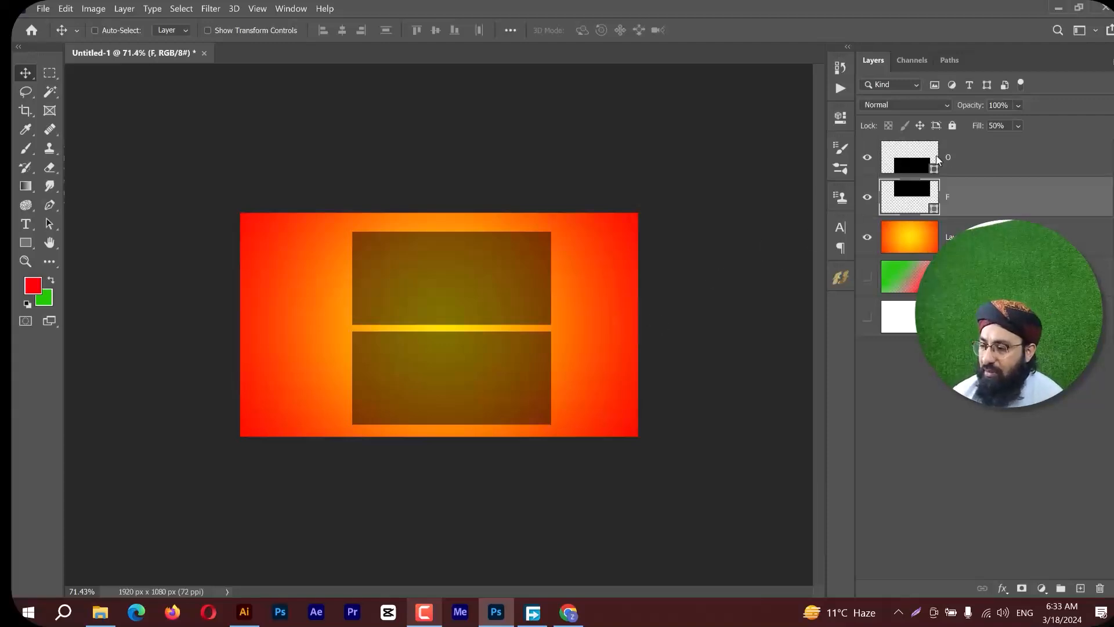
Add a white 42 px stroke to both rectangles on layers O and F together.
ctrl+click(986, 174)
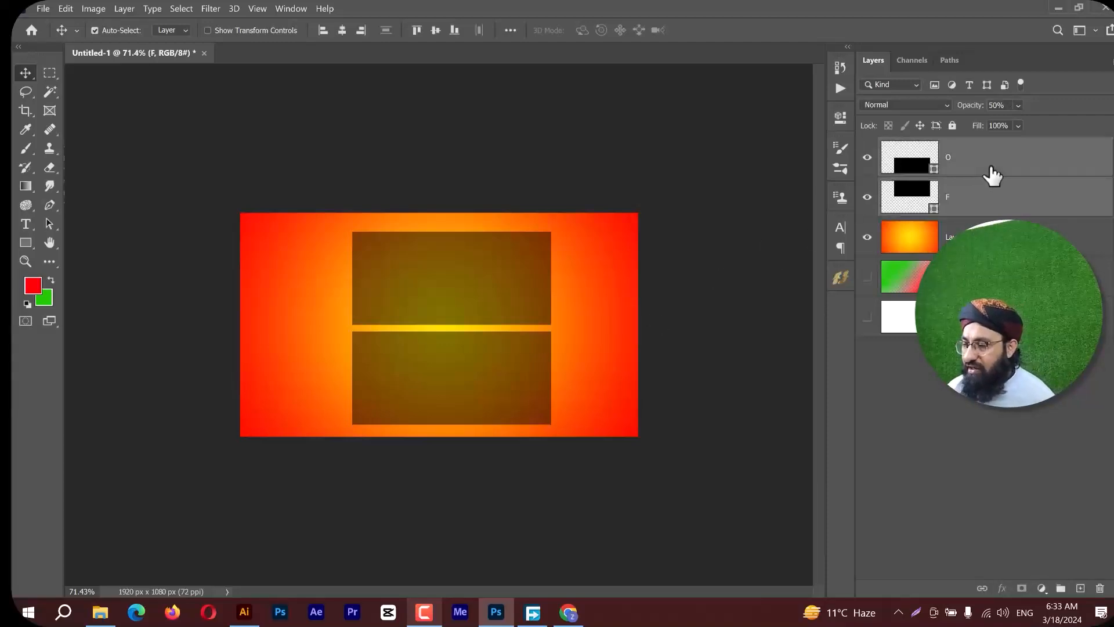
click(26, 243)
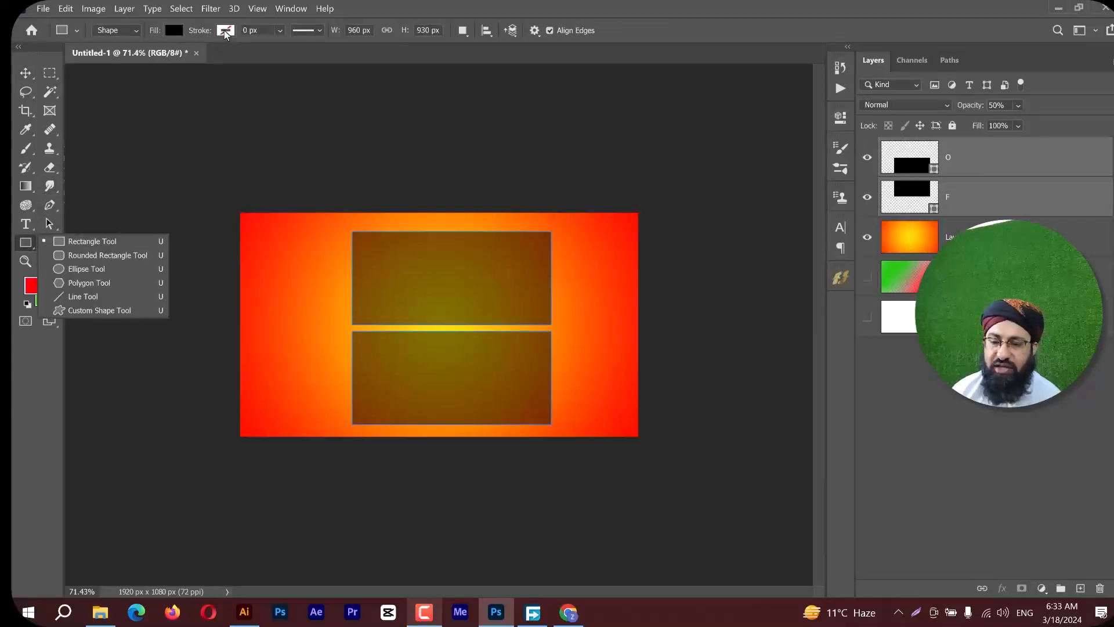
click(225, 31)
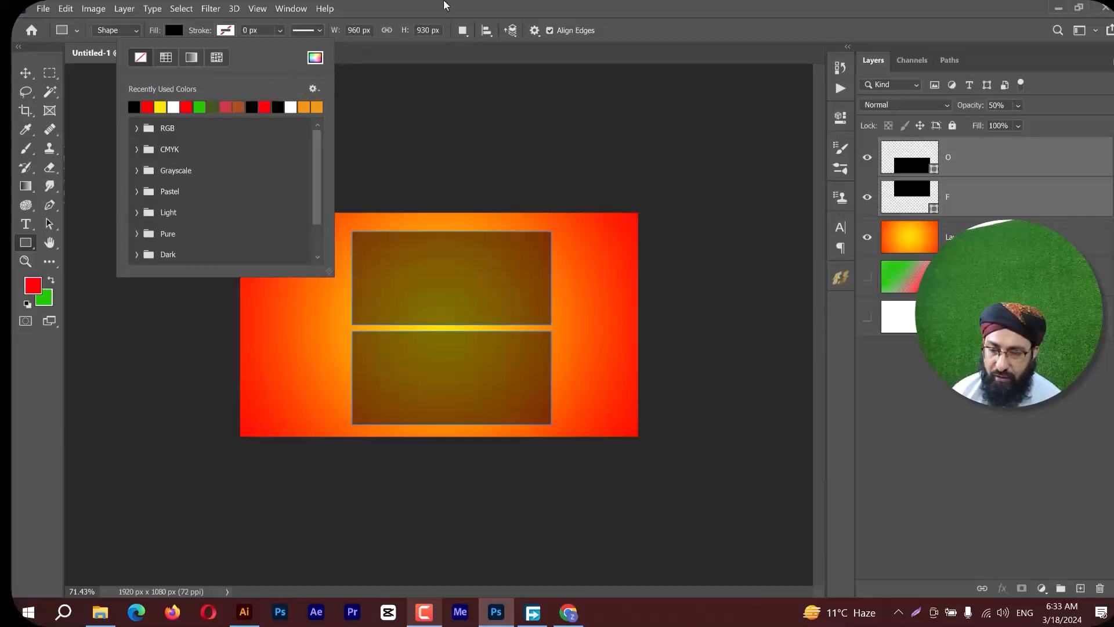
click(278, 107)
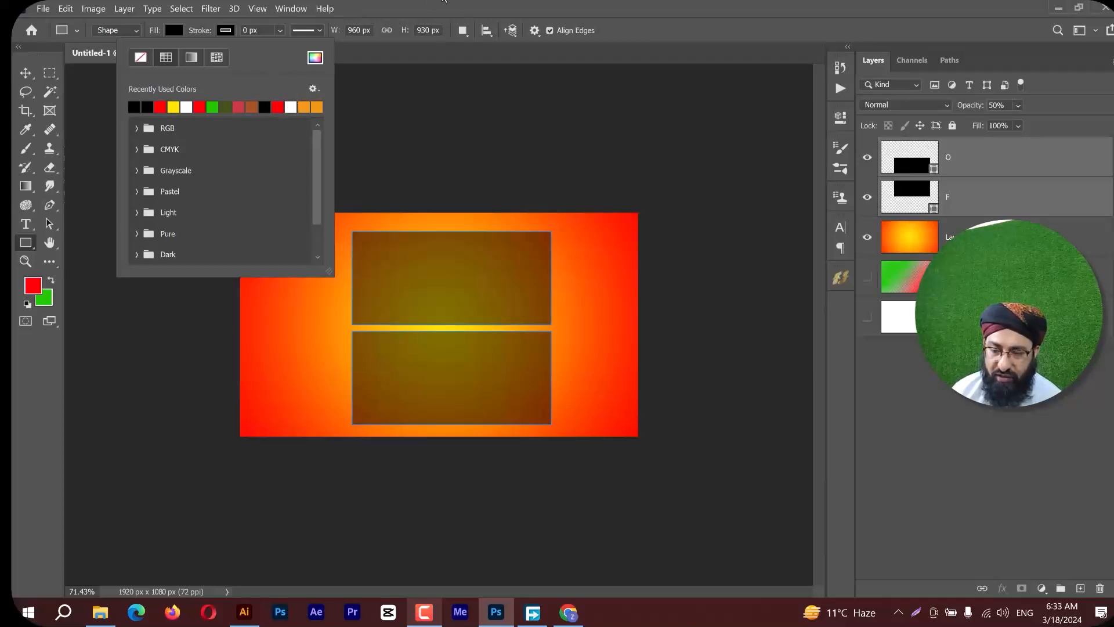
click(291, 107)
key(Return)
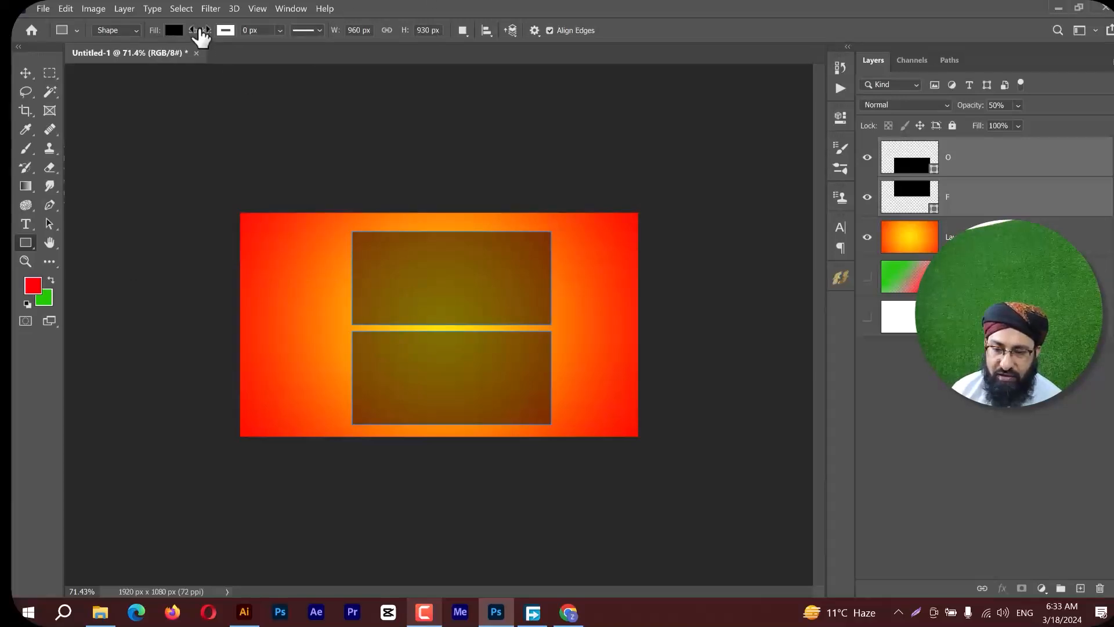
drag(225, 35, 230, 35)
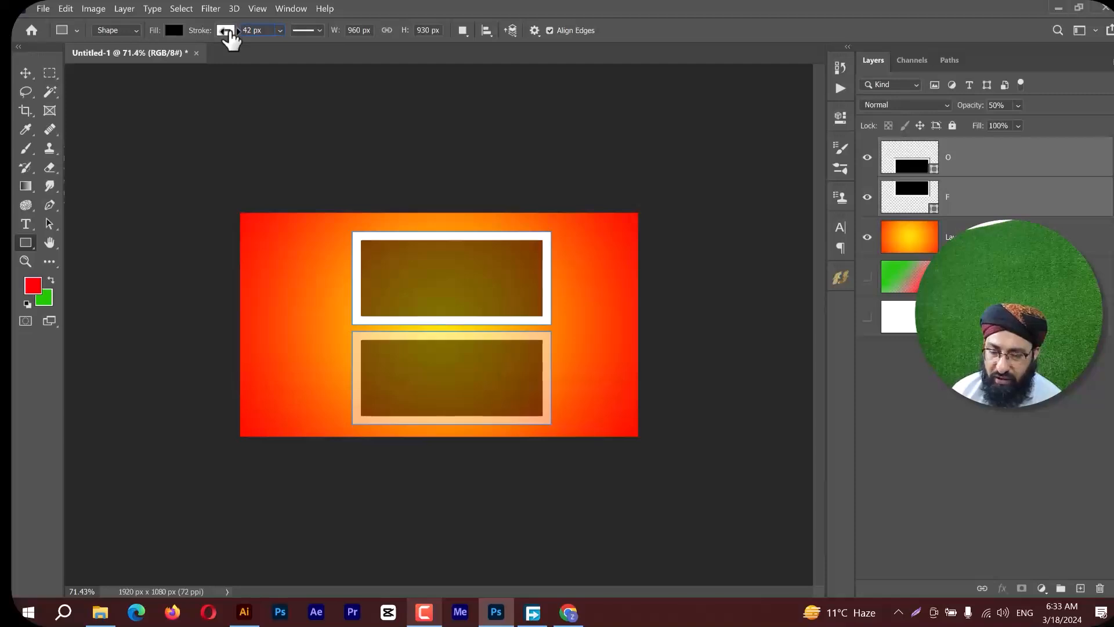
Move layer F above layer O in the layer stack.
click(26, 73)
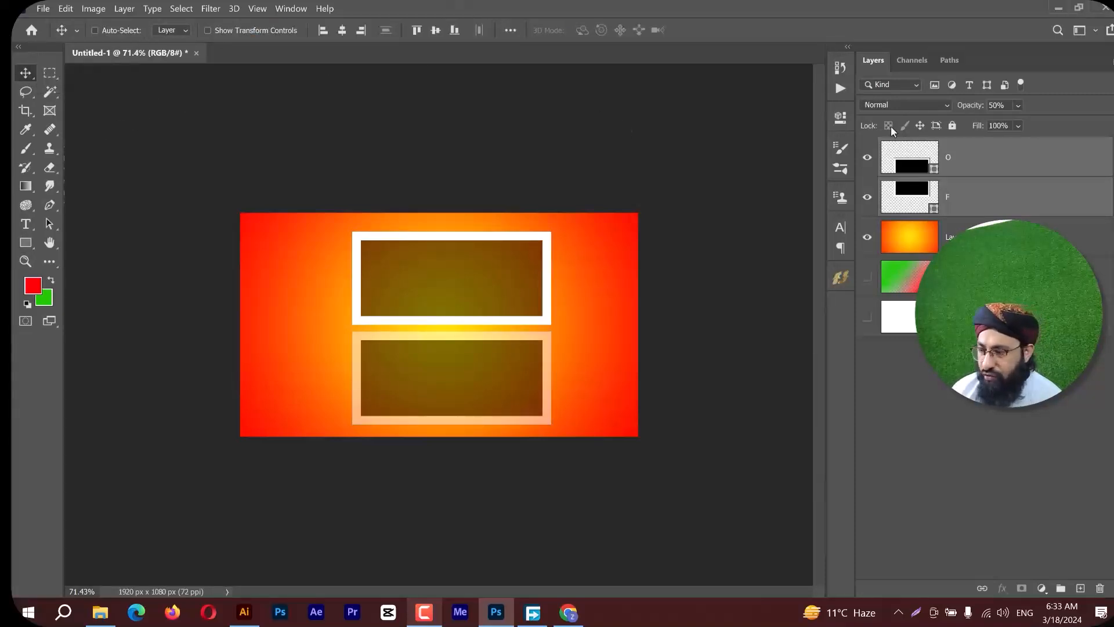
click(966, 172)
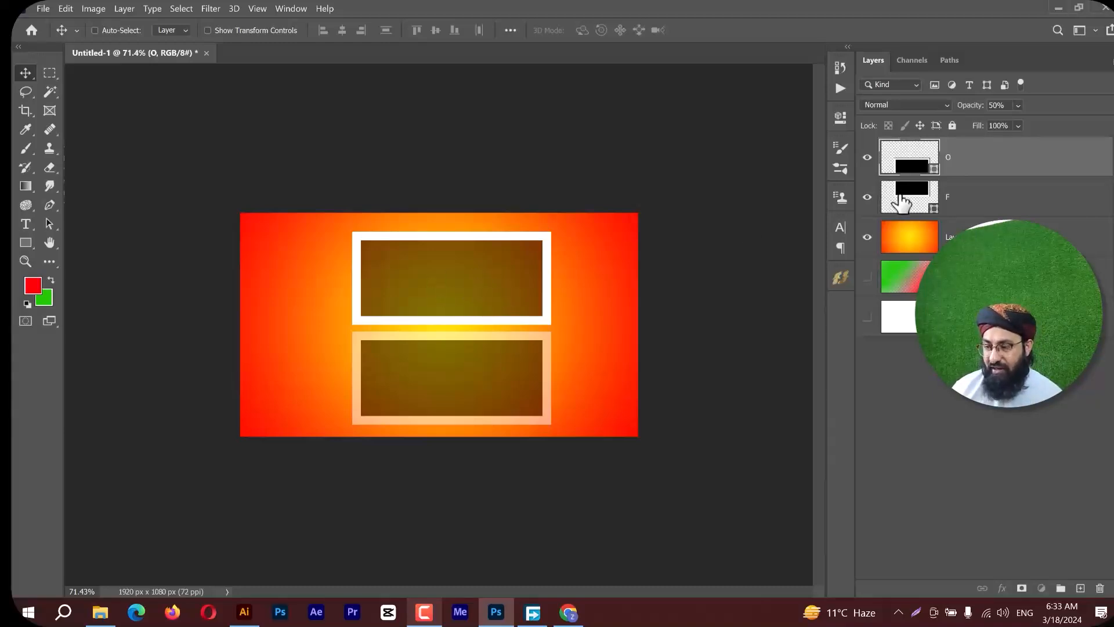
drag(901, 202, 868, 147)
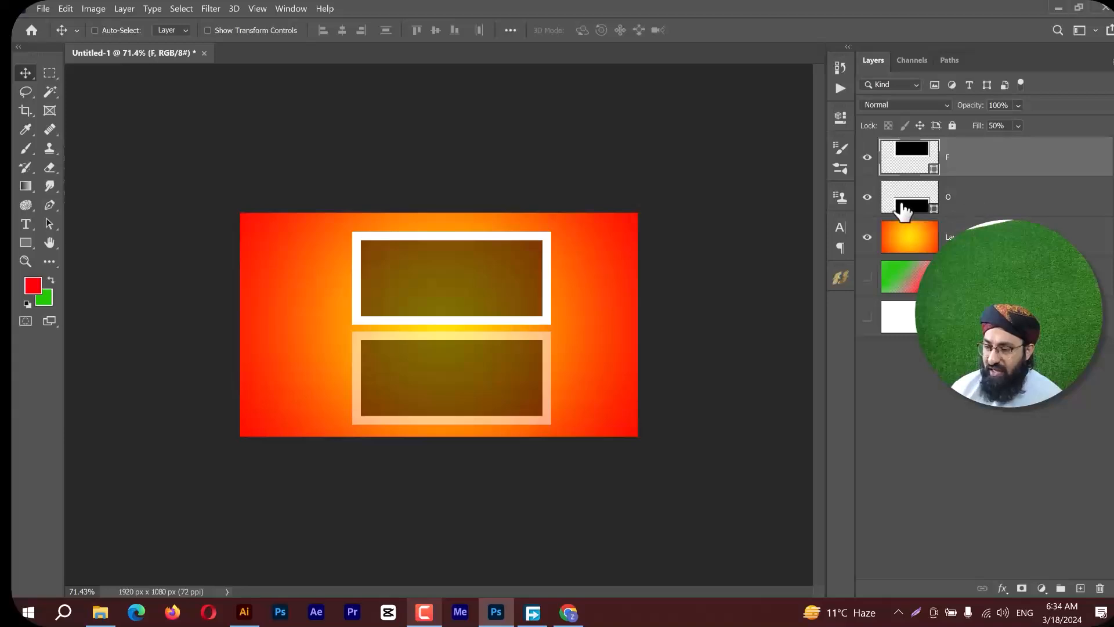
Hide layer O briefly, show it again, and select layers F and O together.
click(899, 202)
click(868, 197)
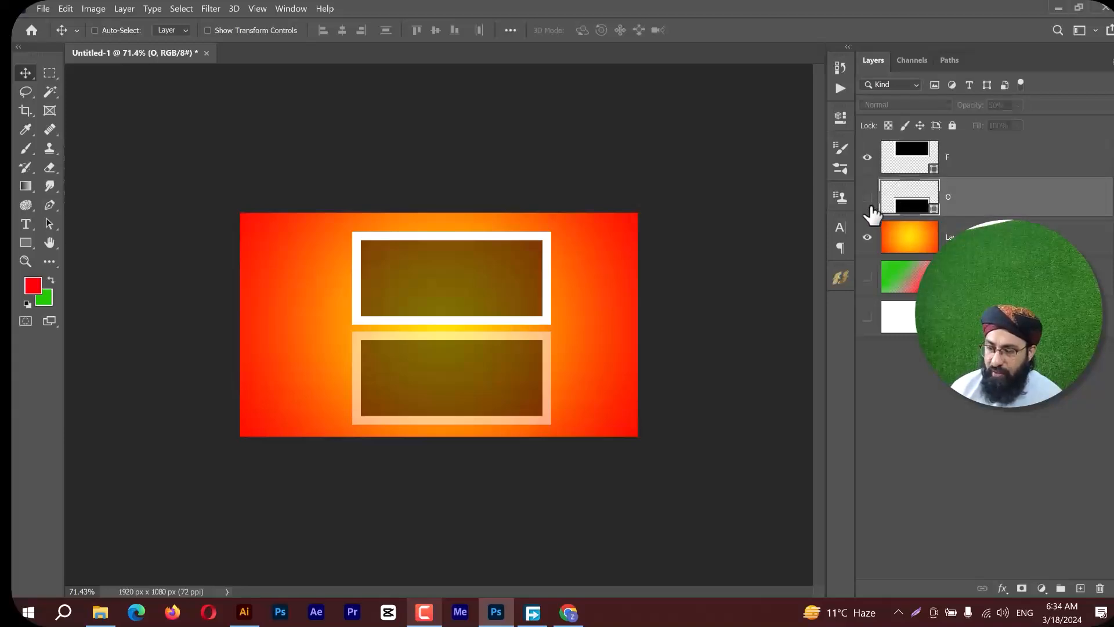
click(867, 198)
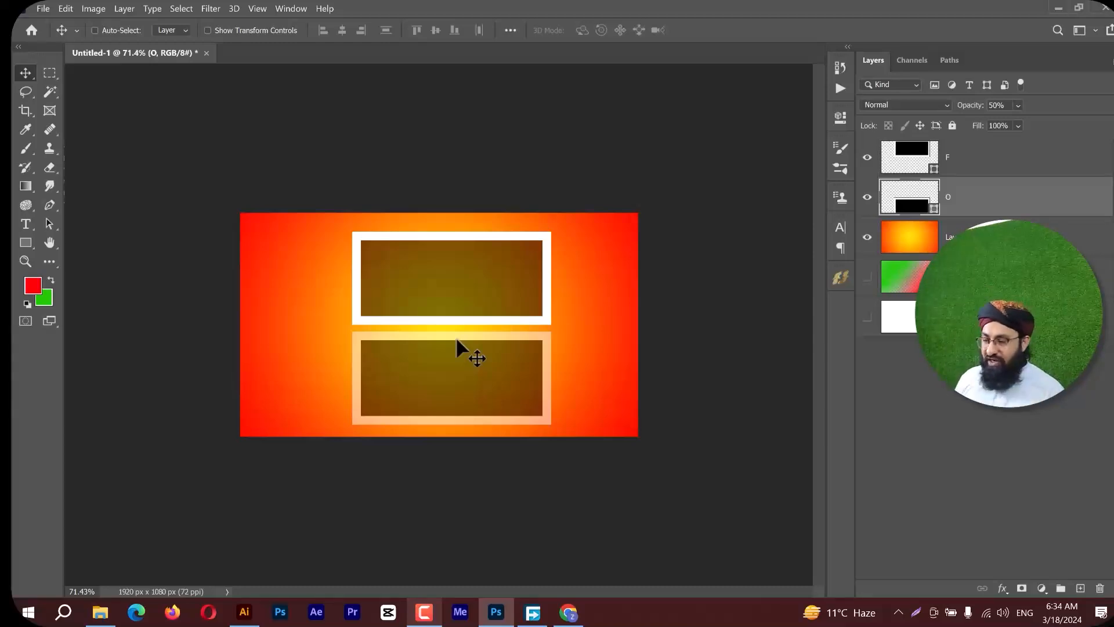
ctrl+click(983, 173)
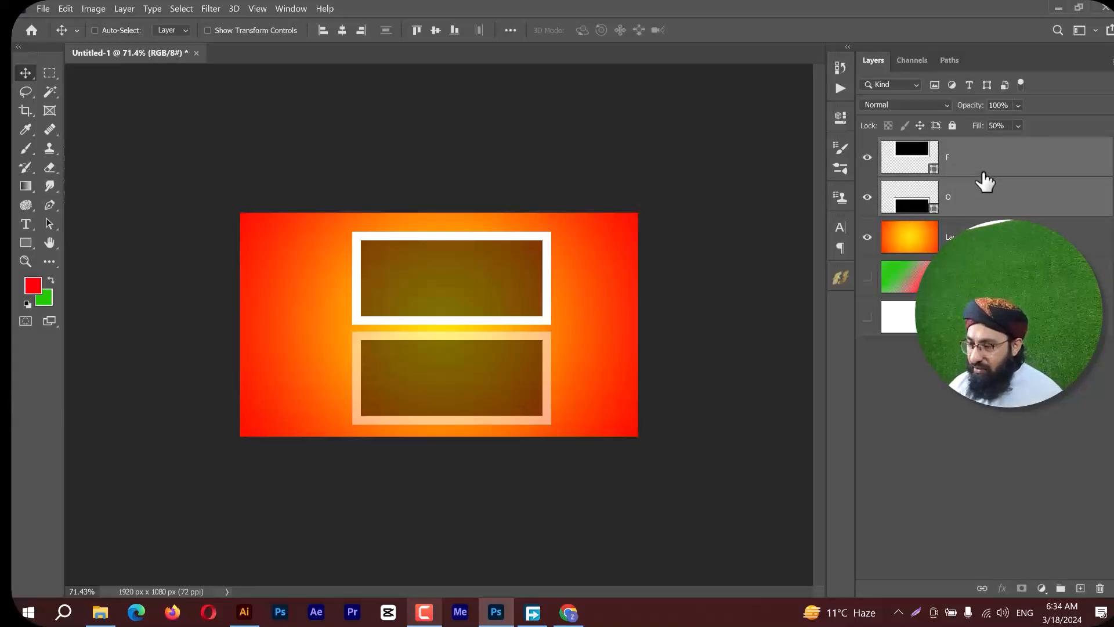
Fully lock layer F, try to move its rectangle, and remove the lock.
click(1006, 147)
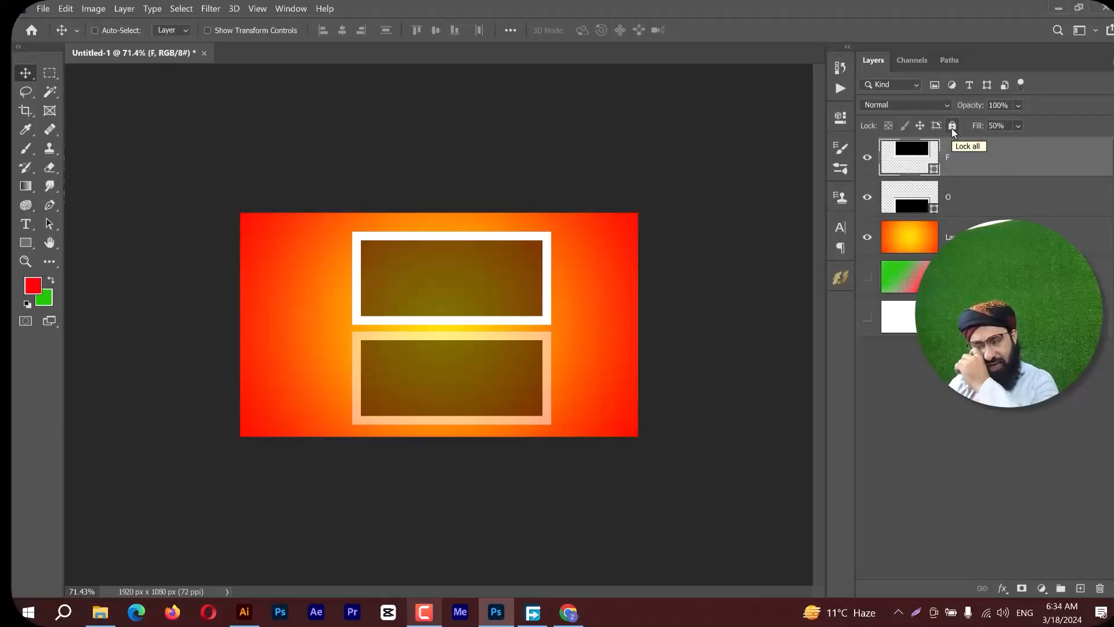
click(952, 126)
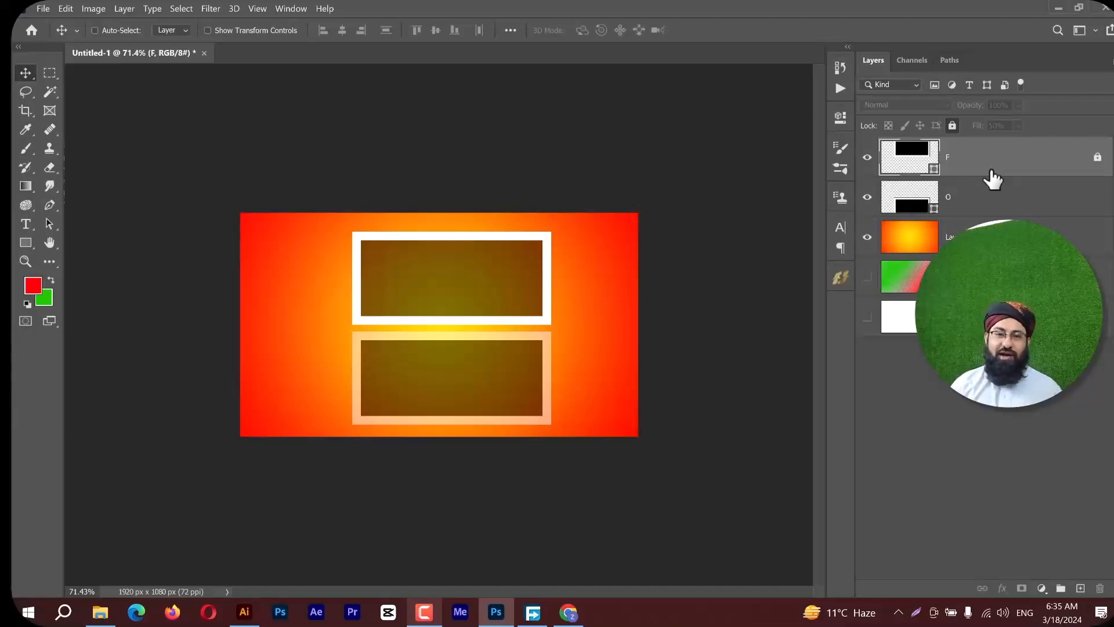
click(590, 324)
click(647, 259)
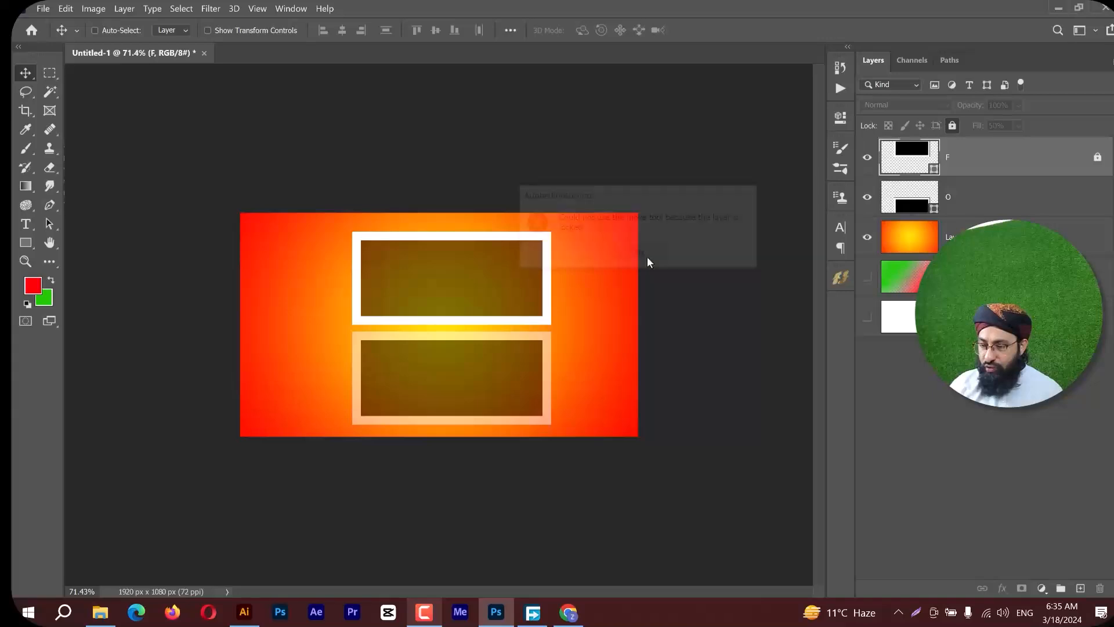
click(1098, 158)
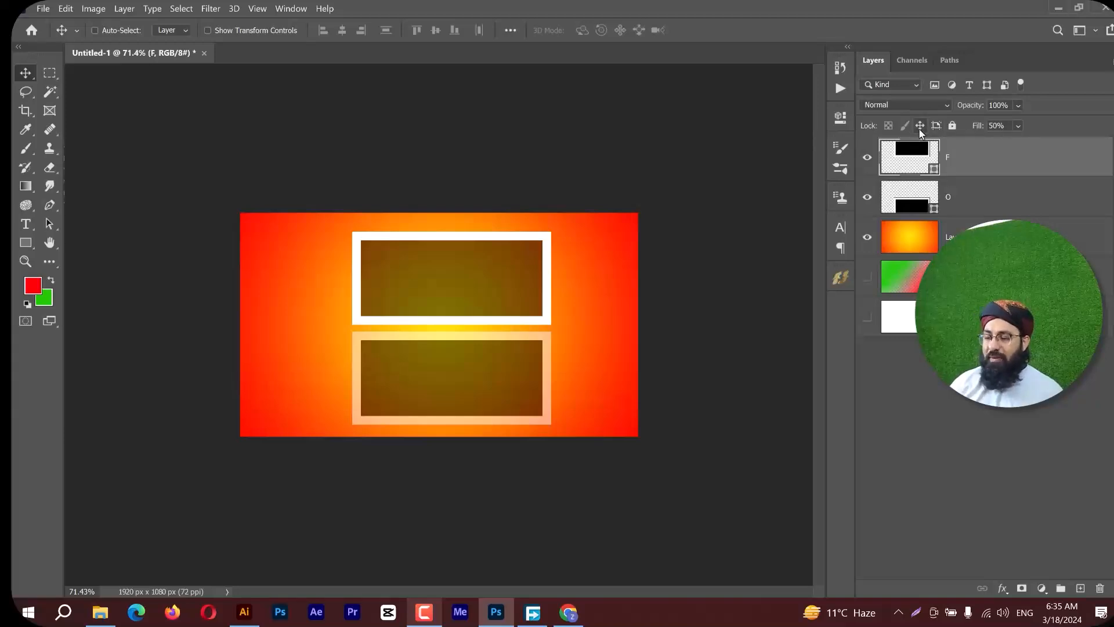
Briefly toggle the position lock on layer F and rasterize the layer.
click(919, 127)
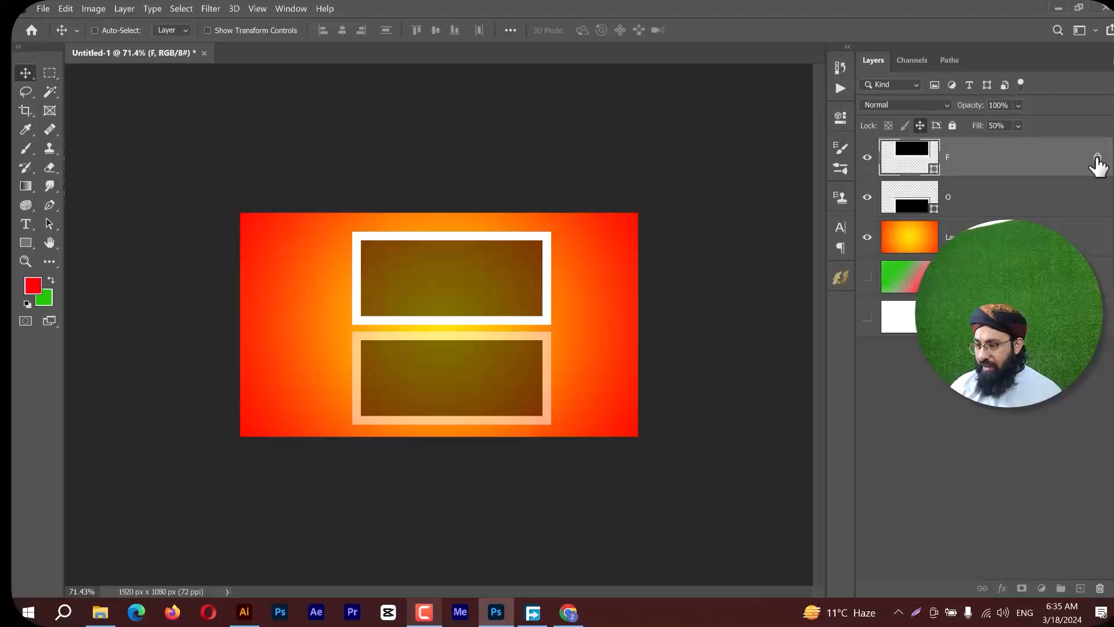
click(1096, 158)
right_click(1042, 159)
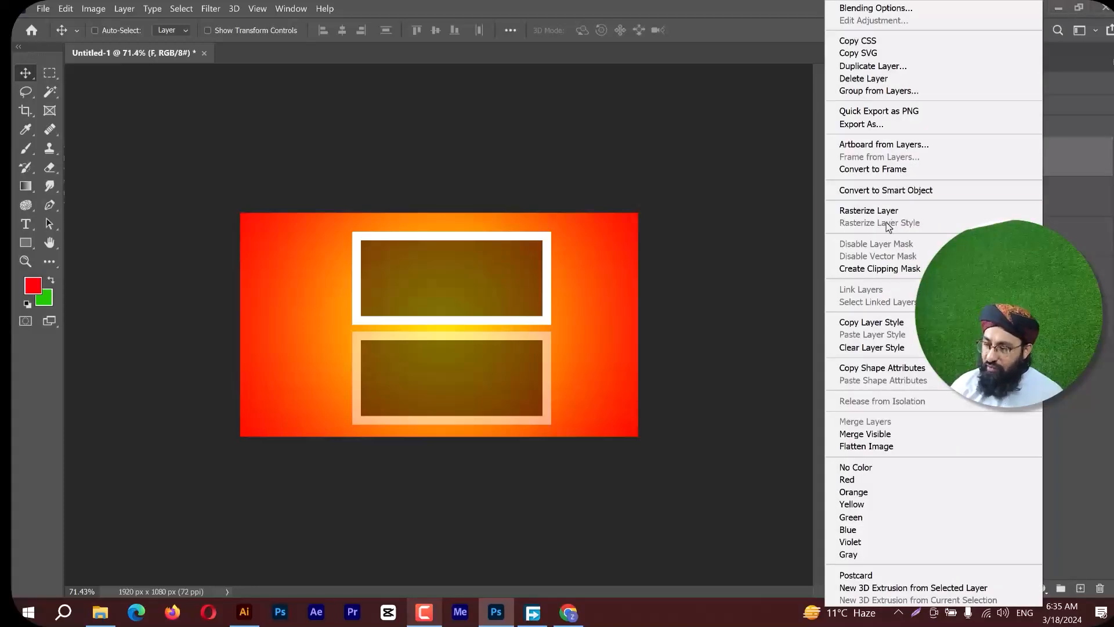
key(Escape)
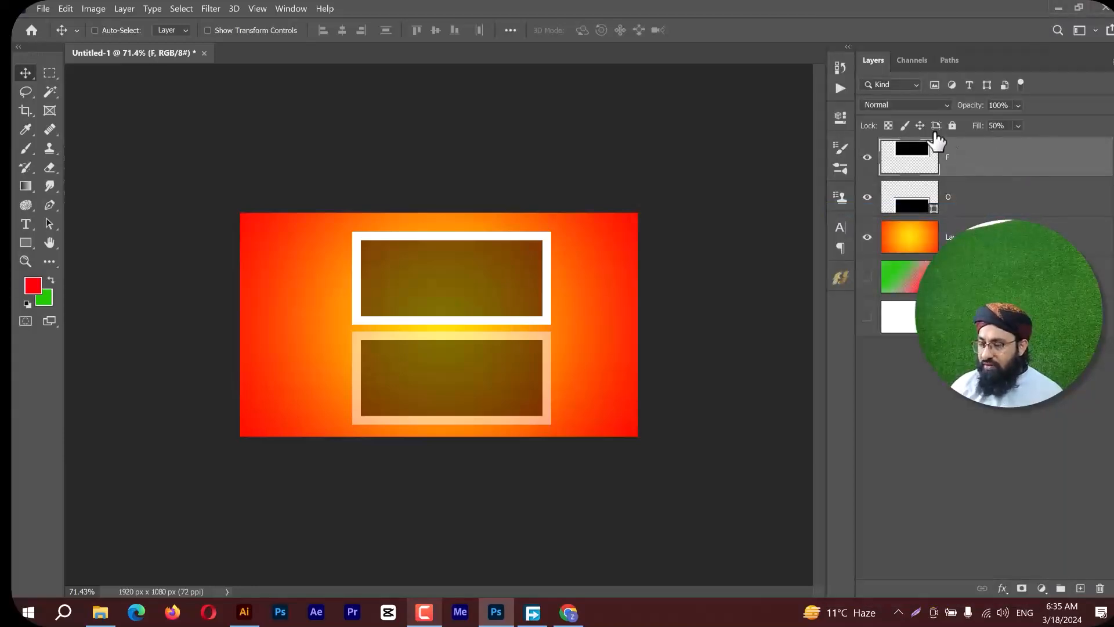
Lock layer F's position and try to move its rectangle.
click(921, 127)
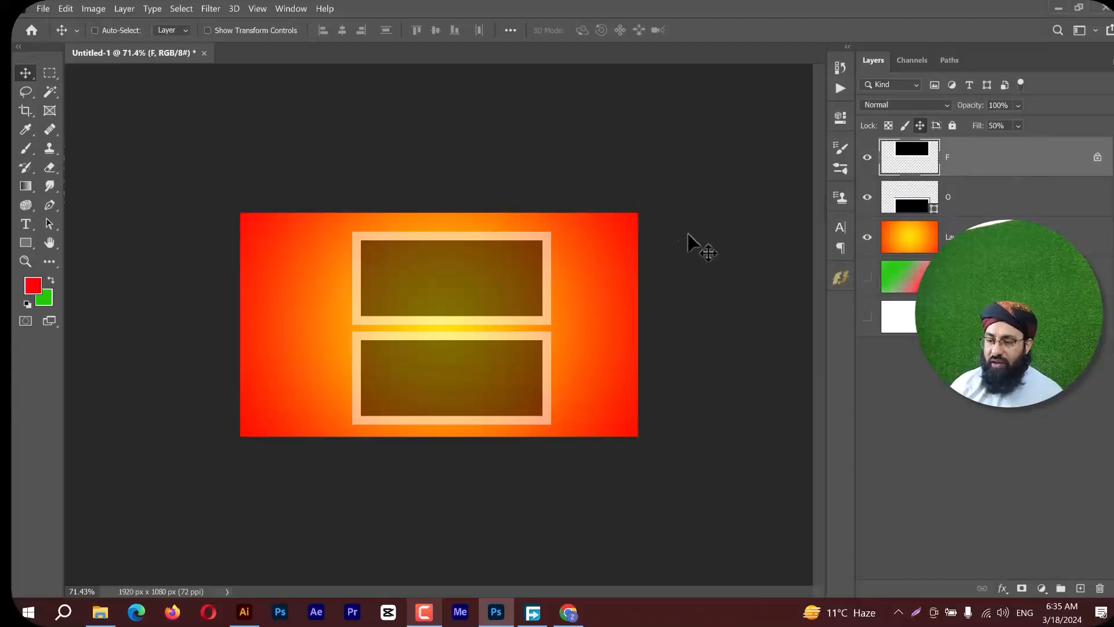
drag(497, 291, 126, 225)
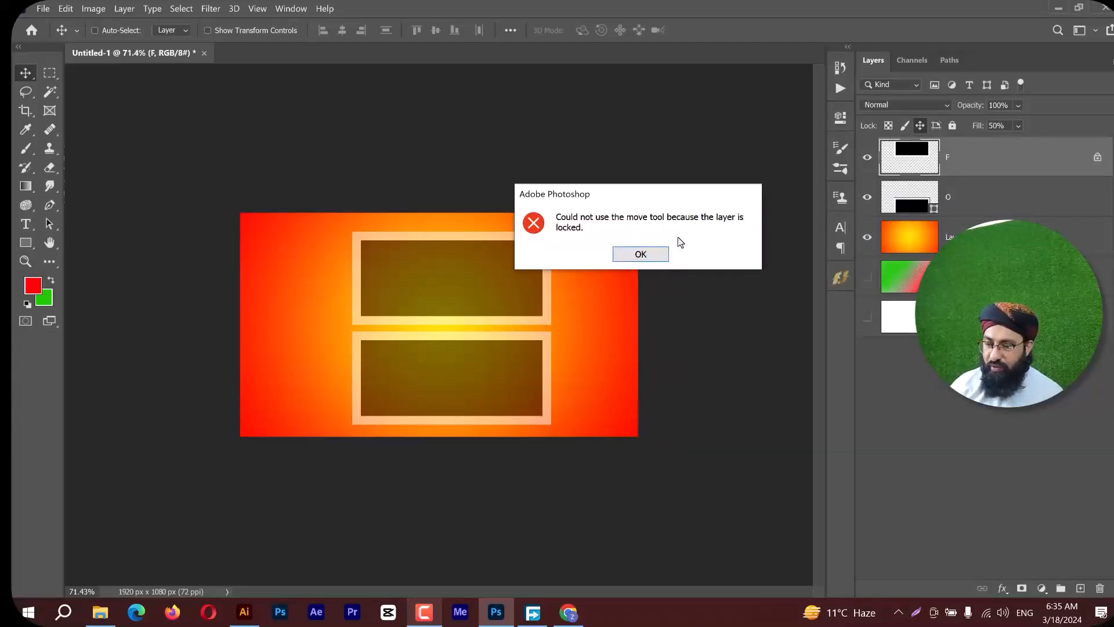
click(641, 253)
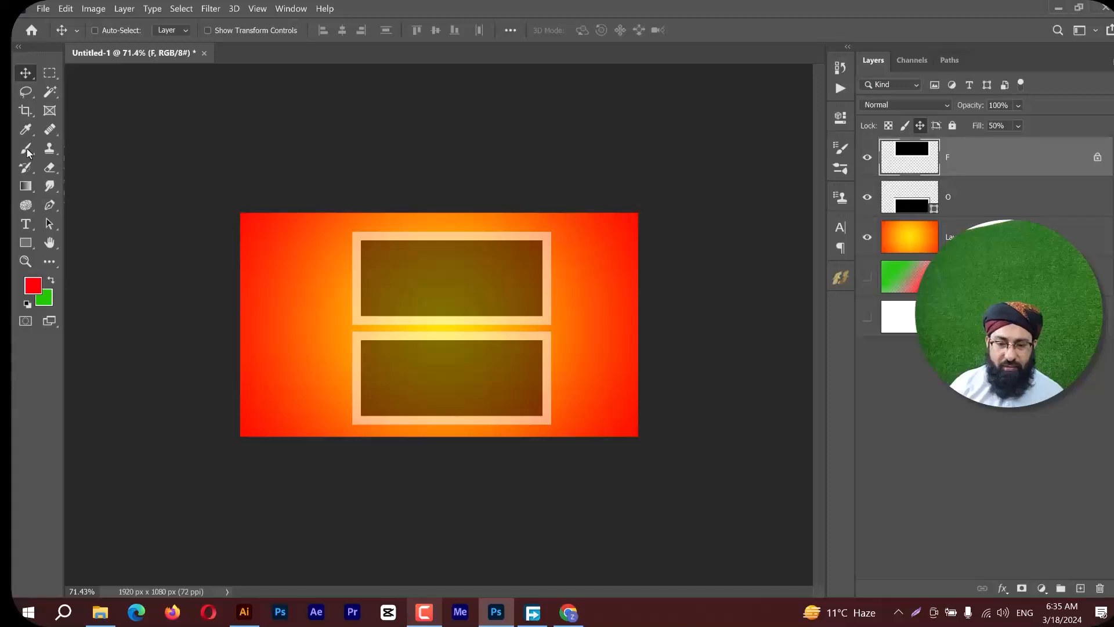
Test a red brush stroke and a 500 px eraser stroke on position-locked layer F, undoing each one.
drag(27, 153, 64, 154)
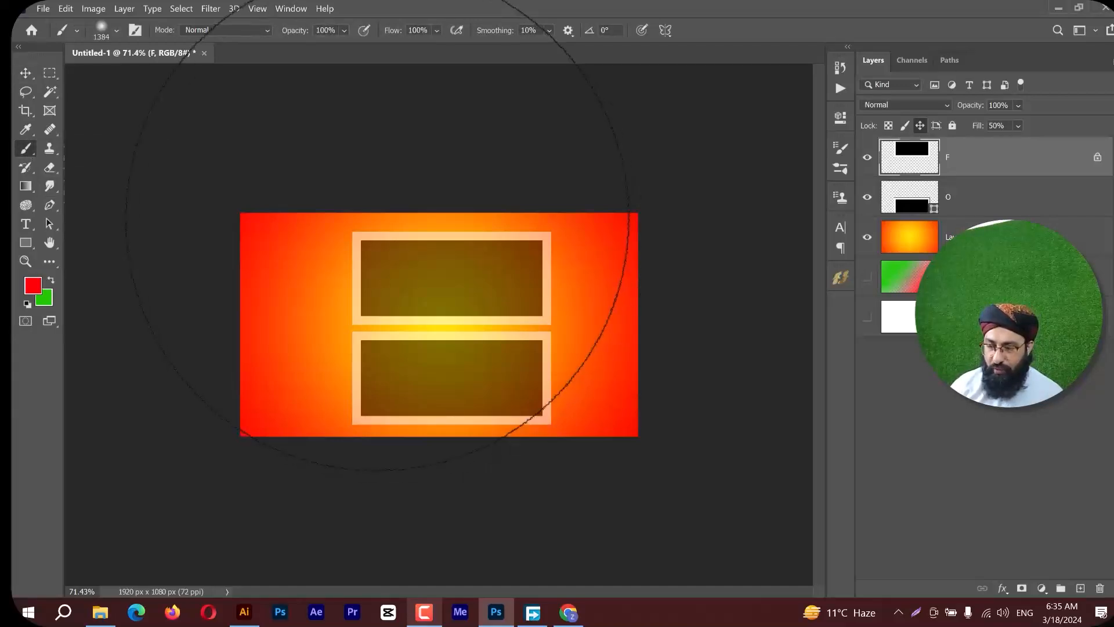
click(396, 238)
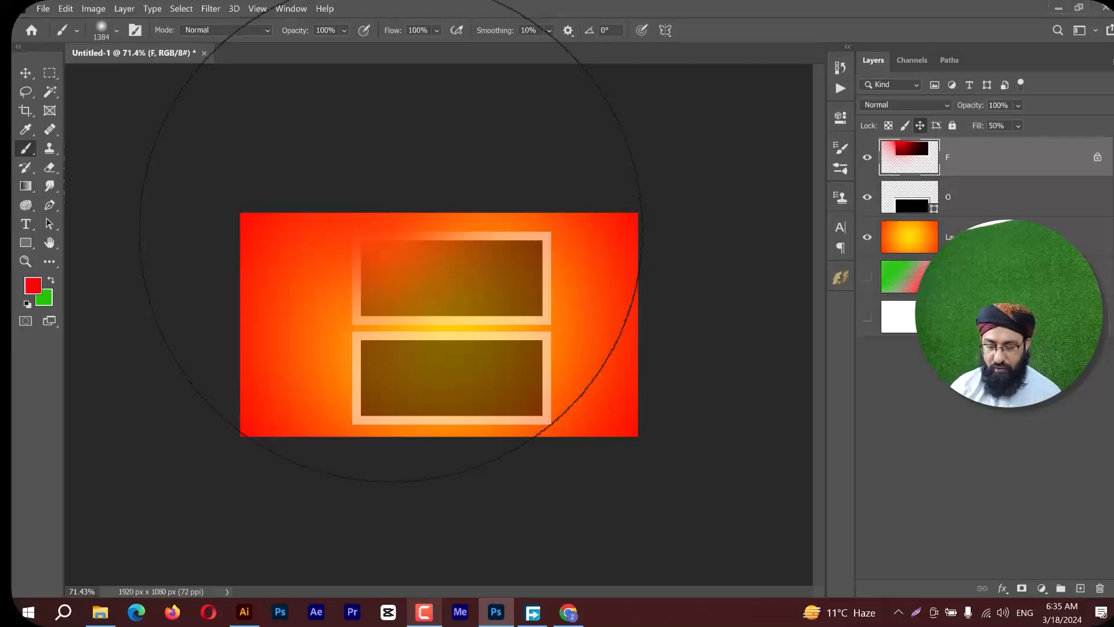
key(ctrl+z)
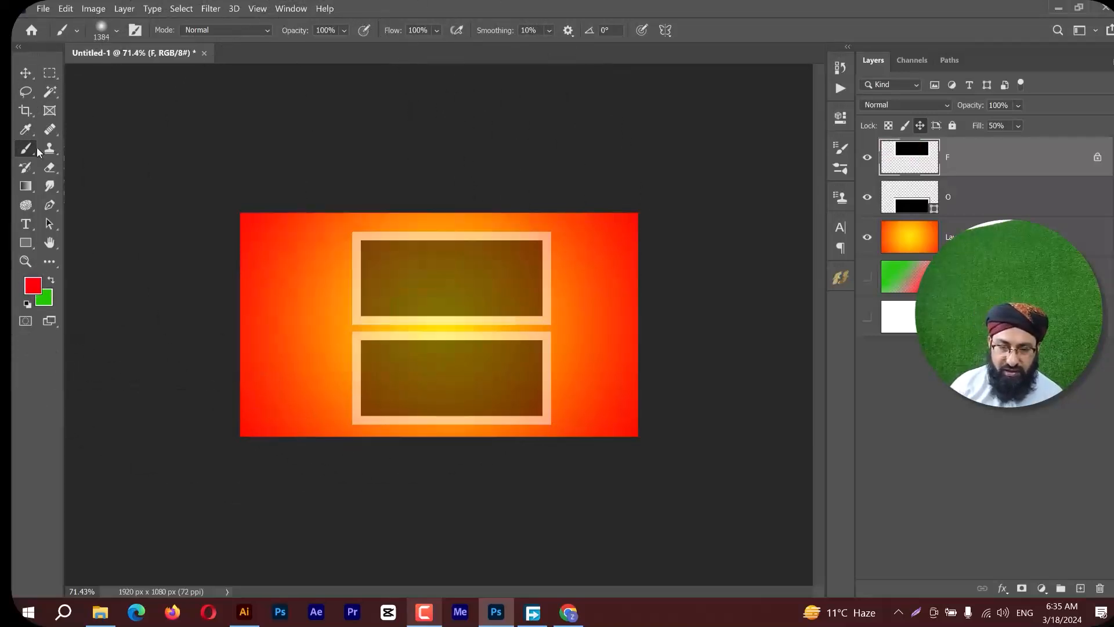
click(50, 168)
click(105, 167)
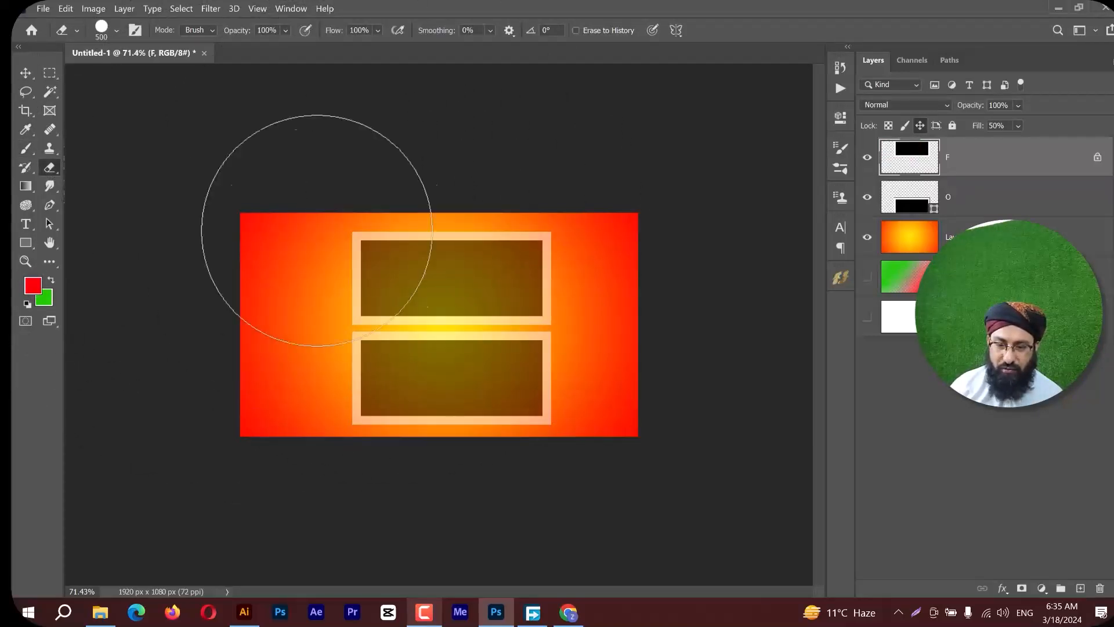
drag(321, 271, 347, 233)
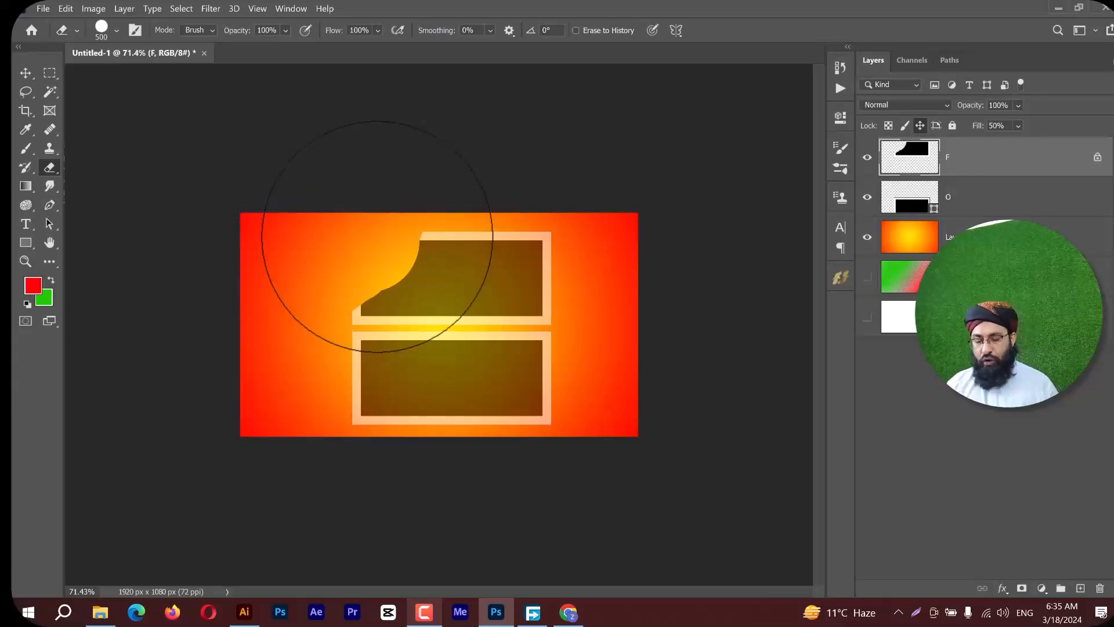
key(ctrl+z)
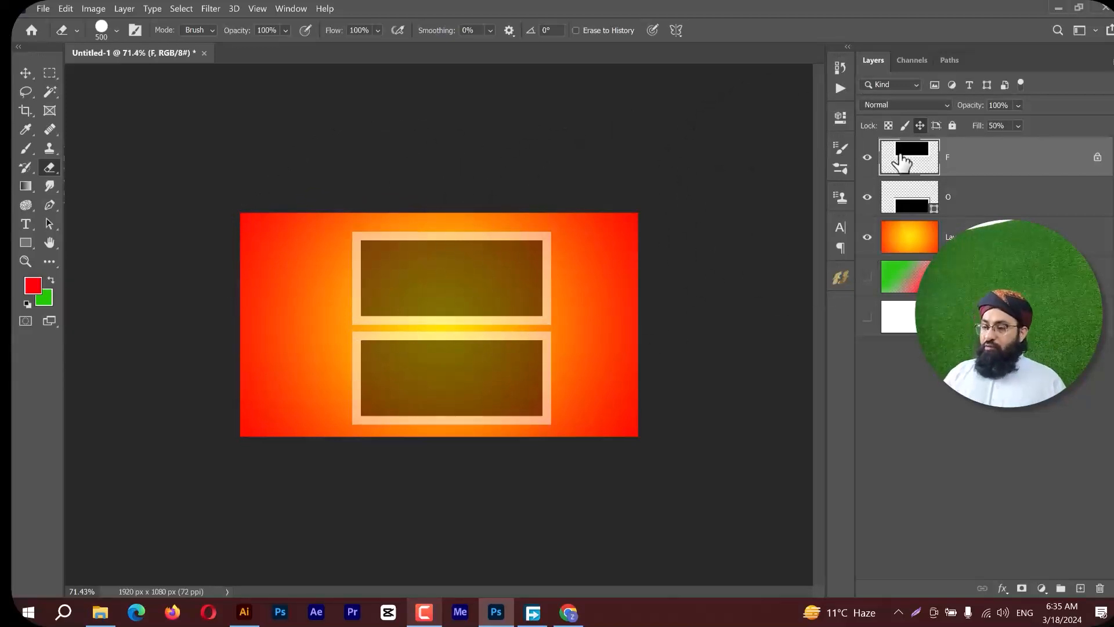
Replace layer F's position lock with an image pixels lock and shift its rectangle slightly left.
click(921, 127)
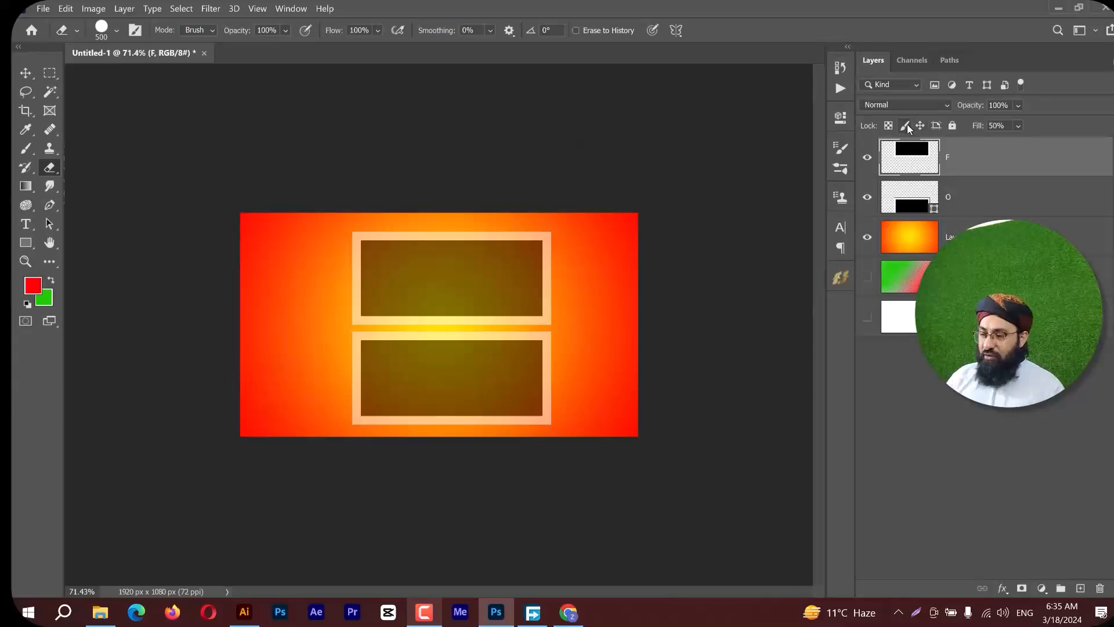
click(904, 126)
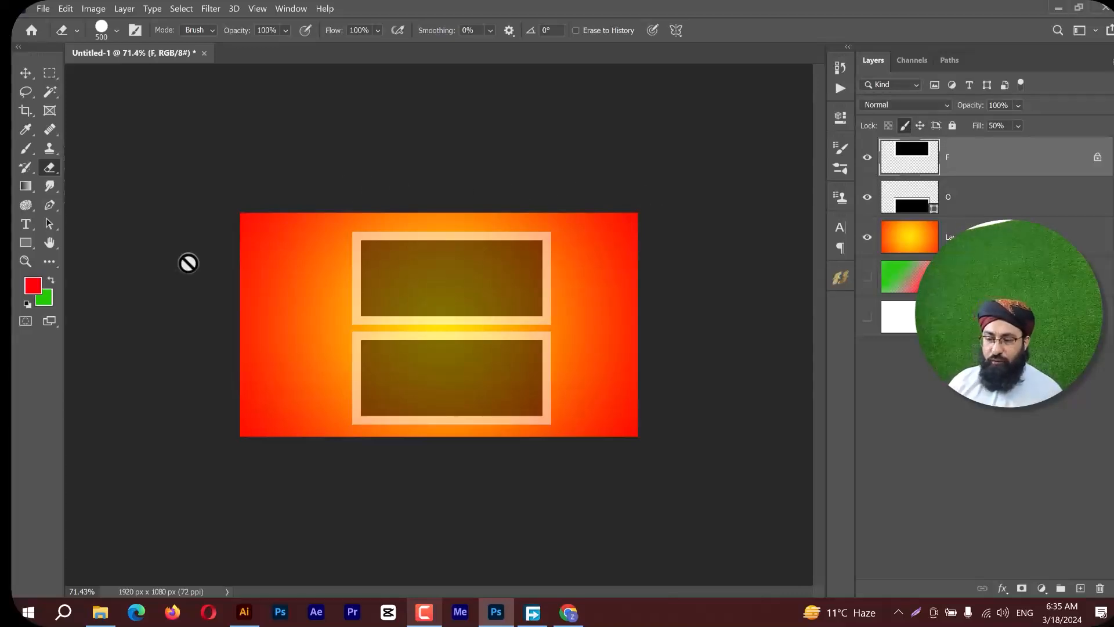
click(26, 73)
drag(453, 294, 421, 298)
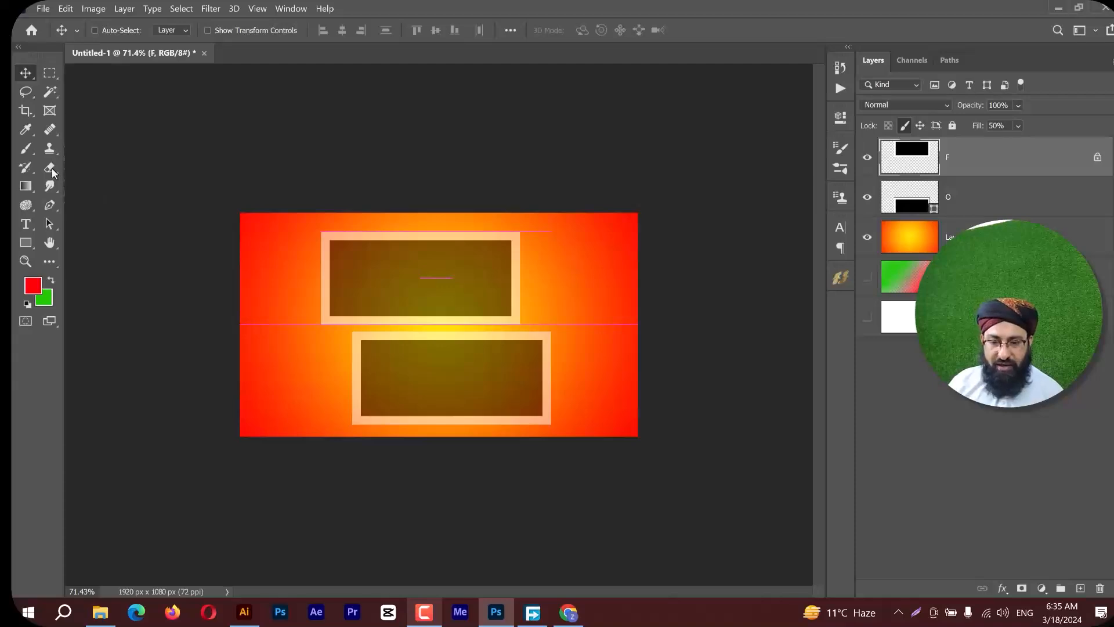
Try to erase and paint on layer F's rectangle while its image pixels are locked.
key(e)
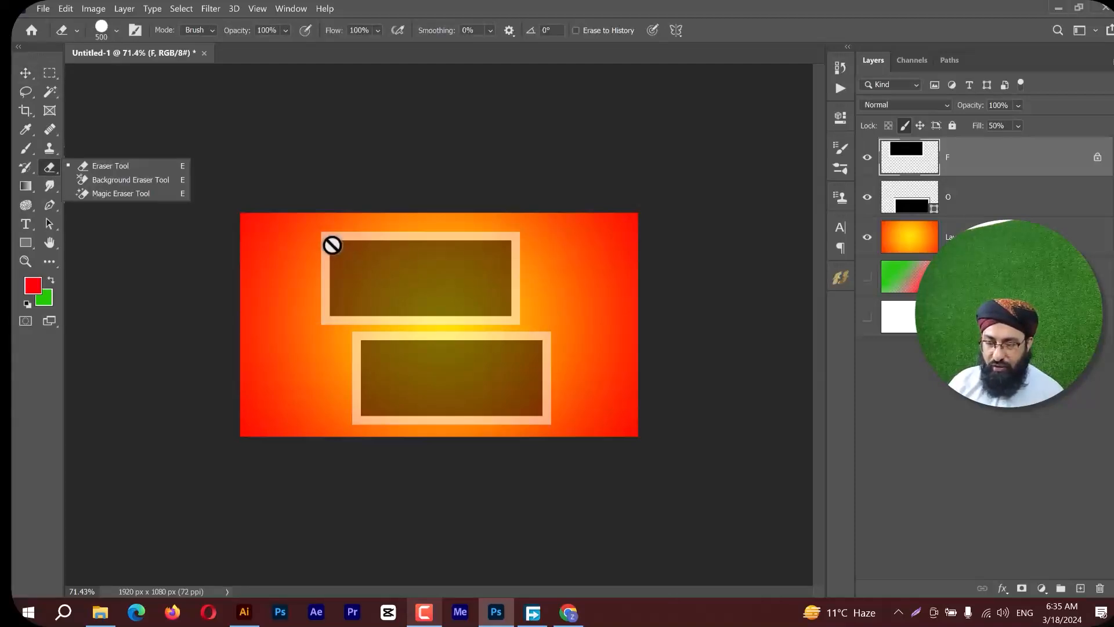
click(336, 243)
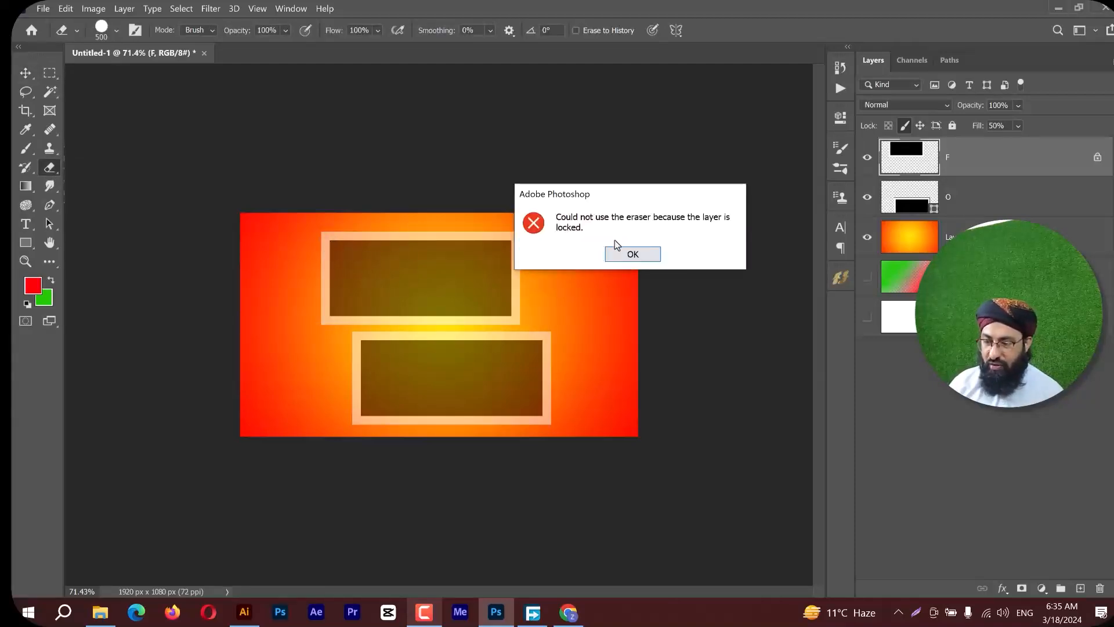
click(647, 256)
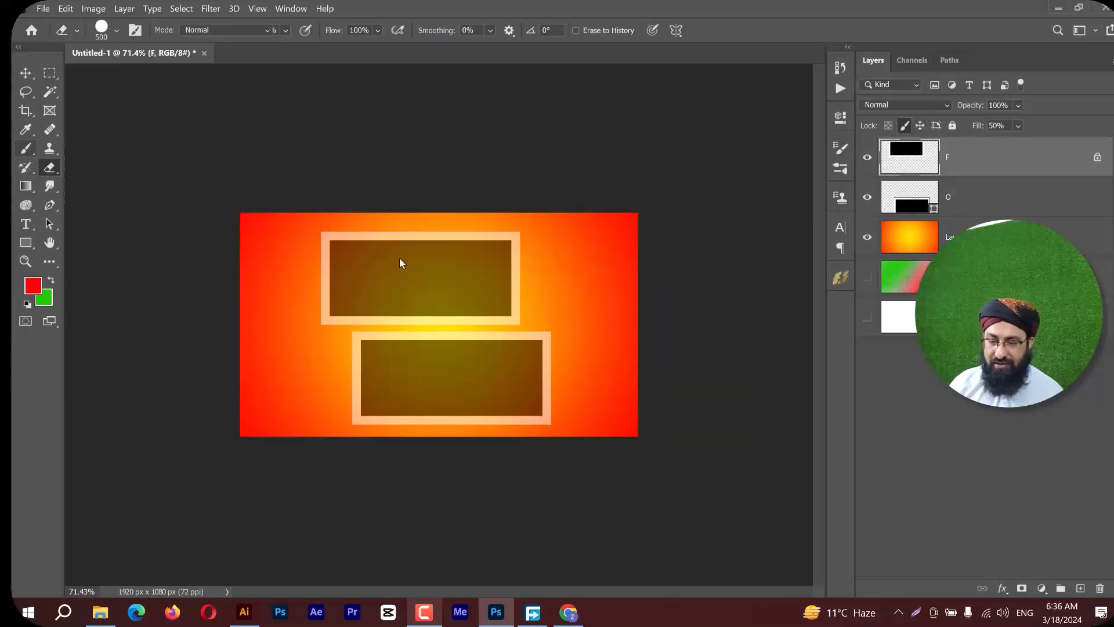
key(b)
click(385, 253)
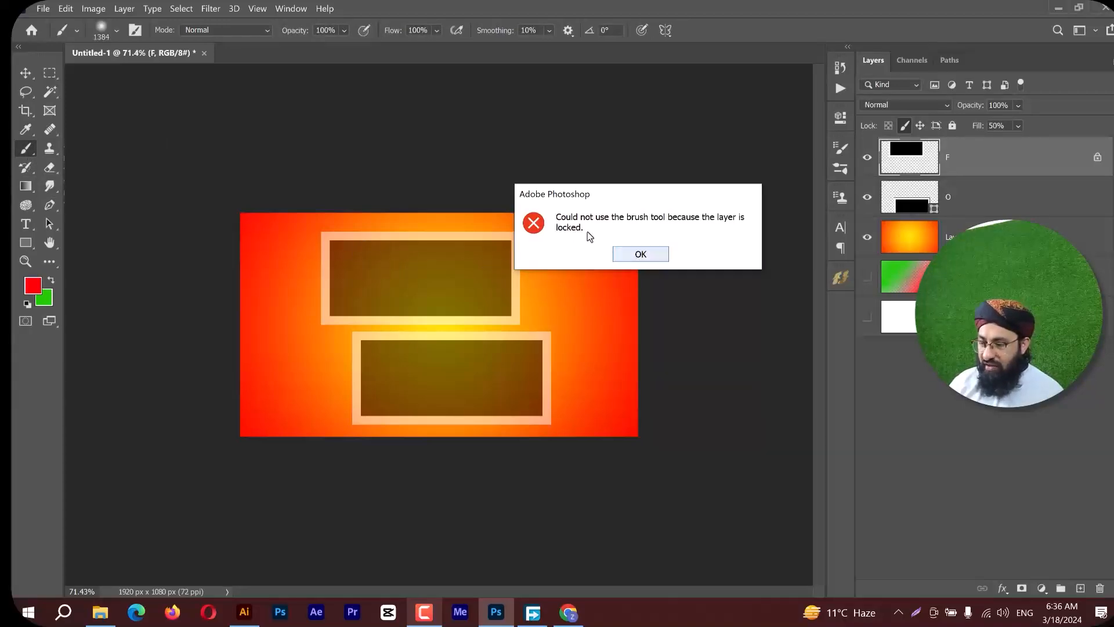
click(641, 254)
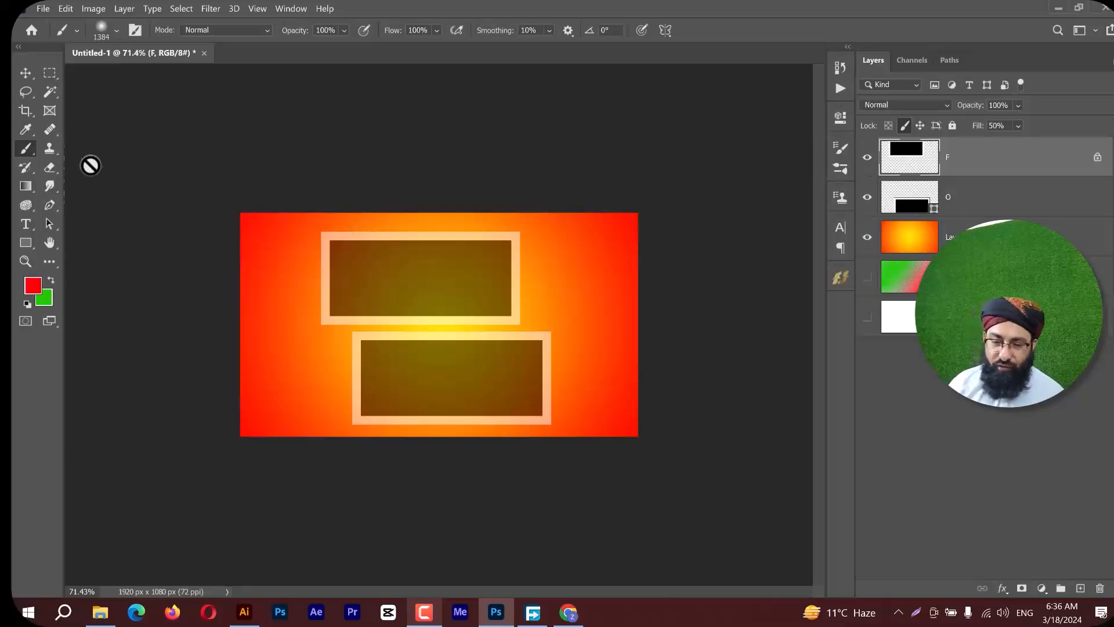
Set layer F's fill to 100% and delete layer O.
click(28, 74)
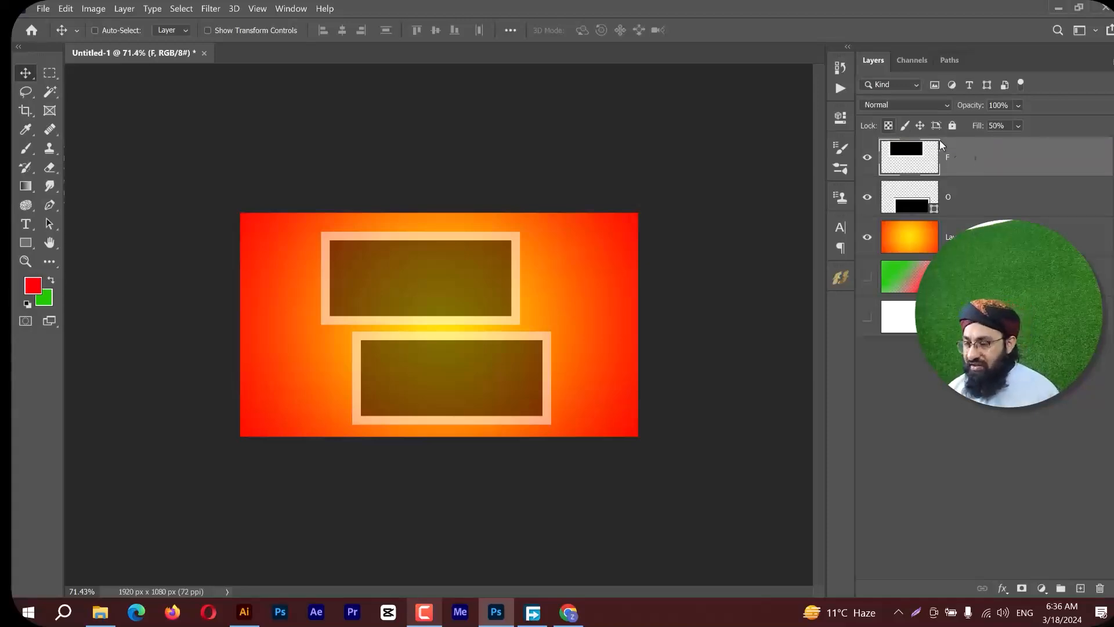
drag(977, 125, 1105, 135)
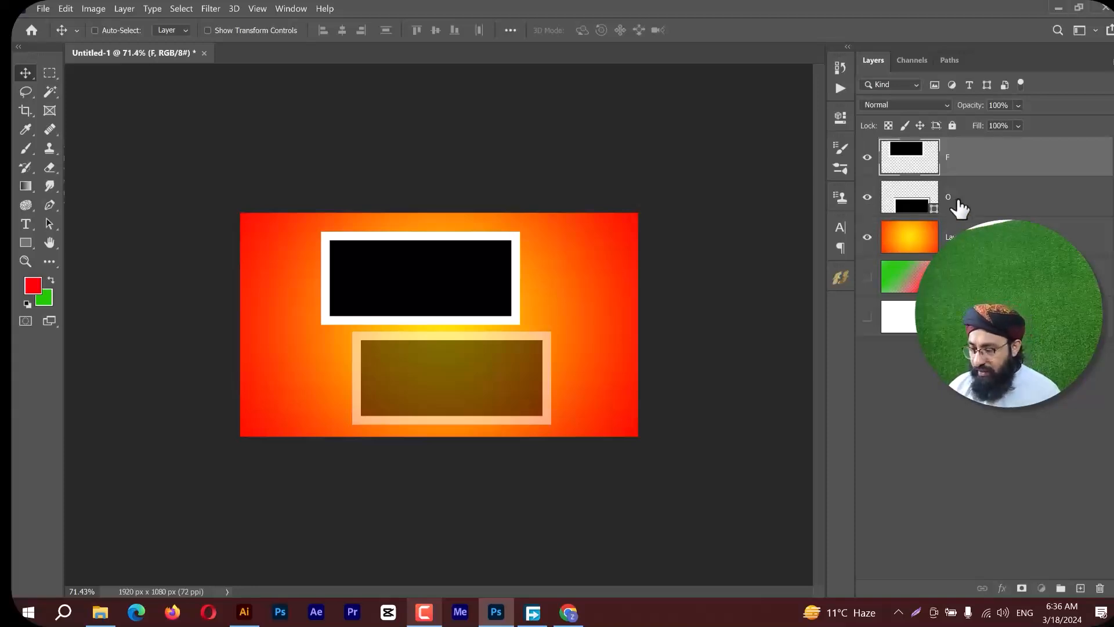
click(959, 207)
key(Delete)
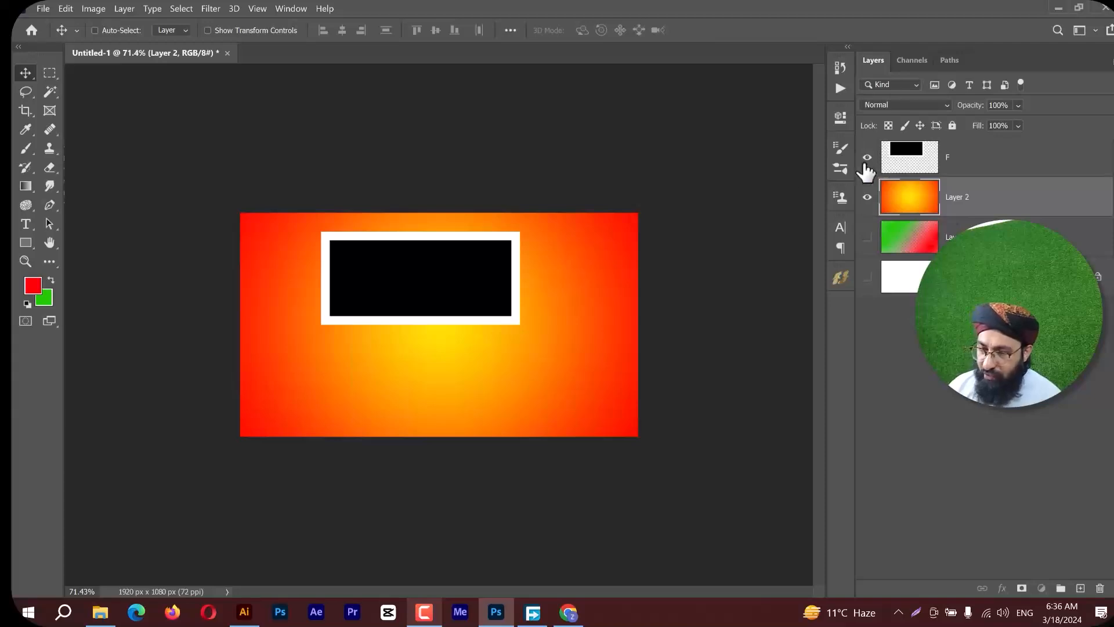
Move layer F's rectangle down and slightly right, closer to the canvas center.
ctrl+click(492, 274)
drag(479, 294, 485, 319)
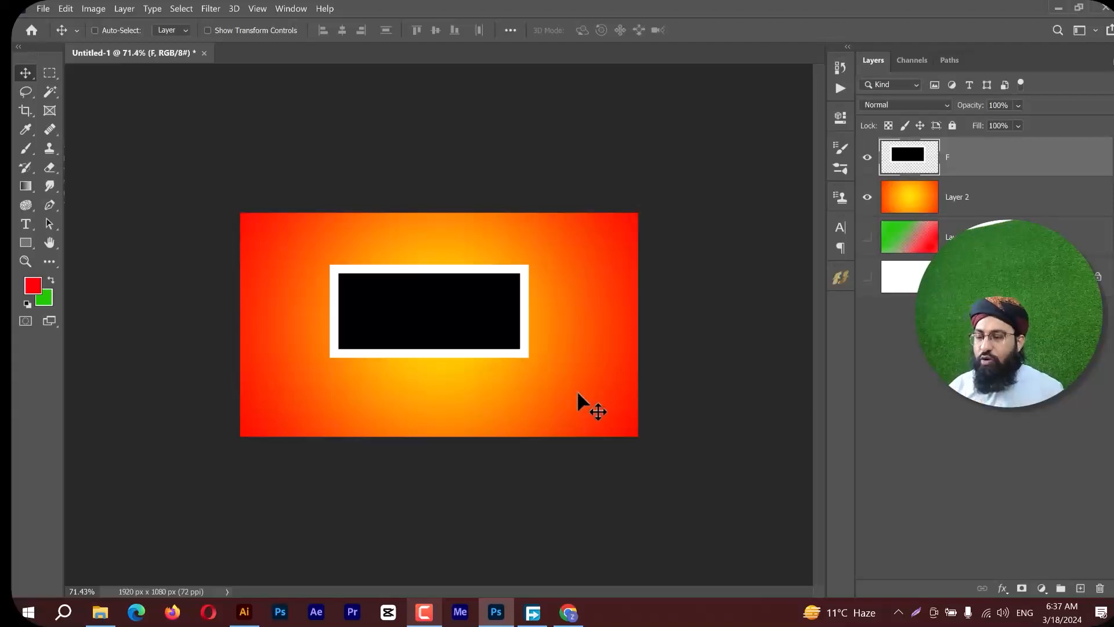
Set up a 173 px brush with 82% hardness and make green the foreground color for layer F.
click(25, 148)
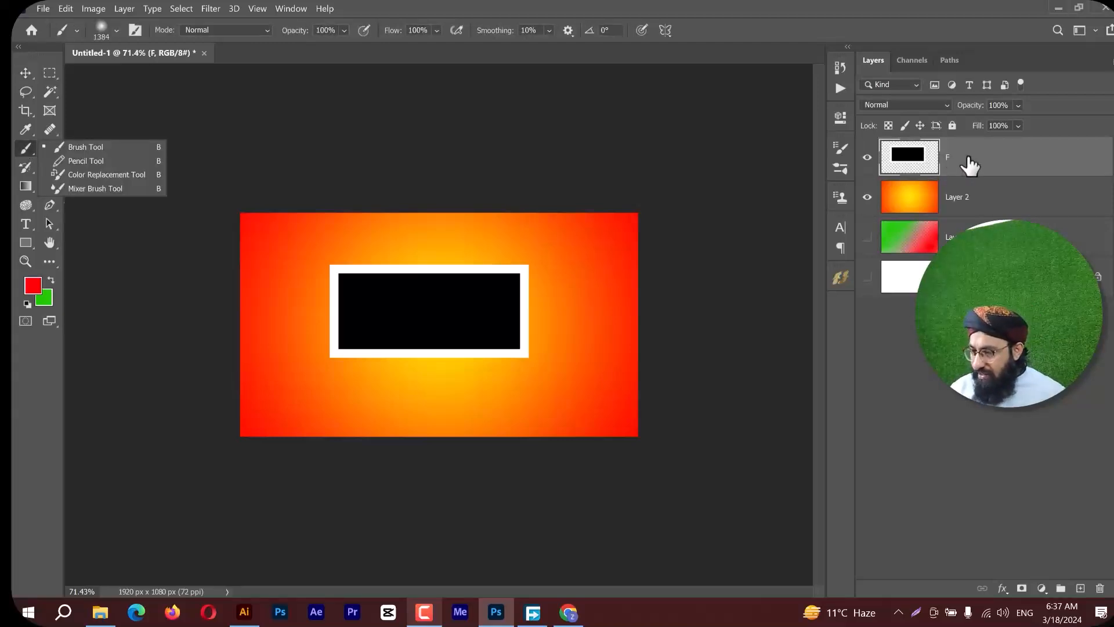
click(934, 168)
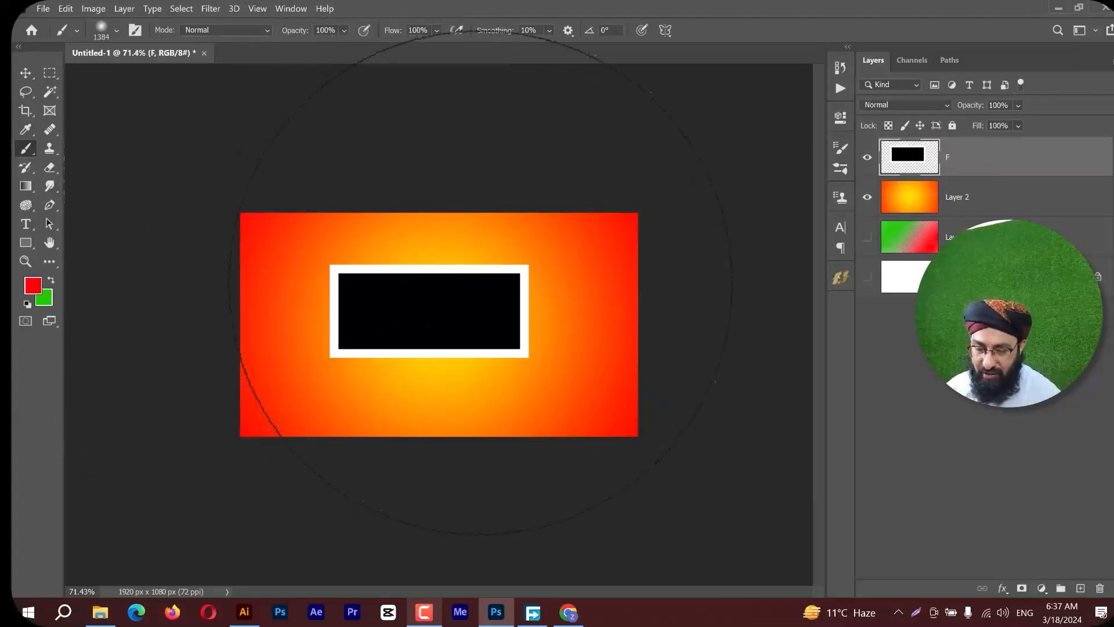
mouse_move(482, 290)
mouse_down()
mouse_move(224, 296)
mouse_move(241, 297)
mouse_up()
mouse_move(417, 226)
mouse_down()
mouse_move(388, 402)
mouse_move(430, 336)
mouse_move(386, 296)
mouse_move(365, 295)
mouse_up()
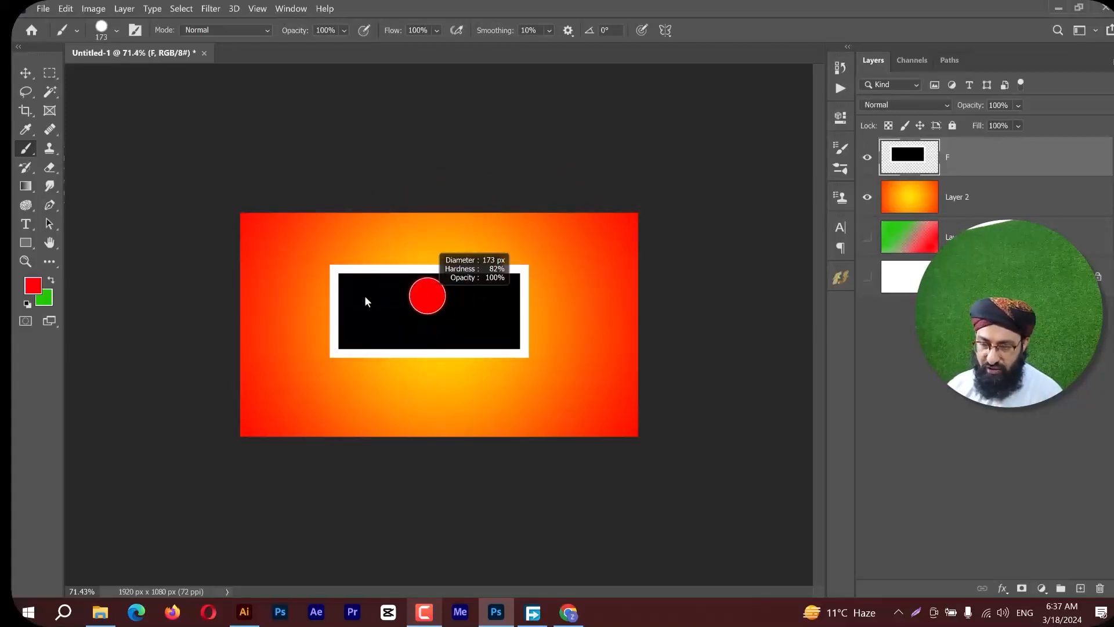
click(54, 280)
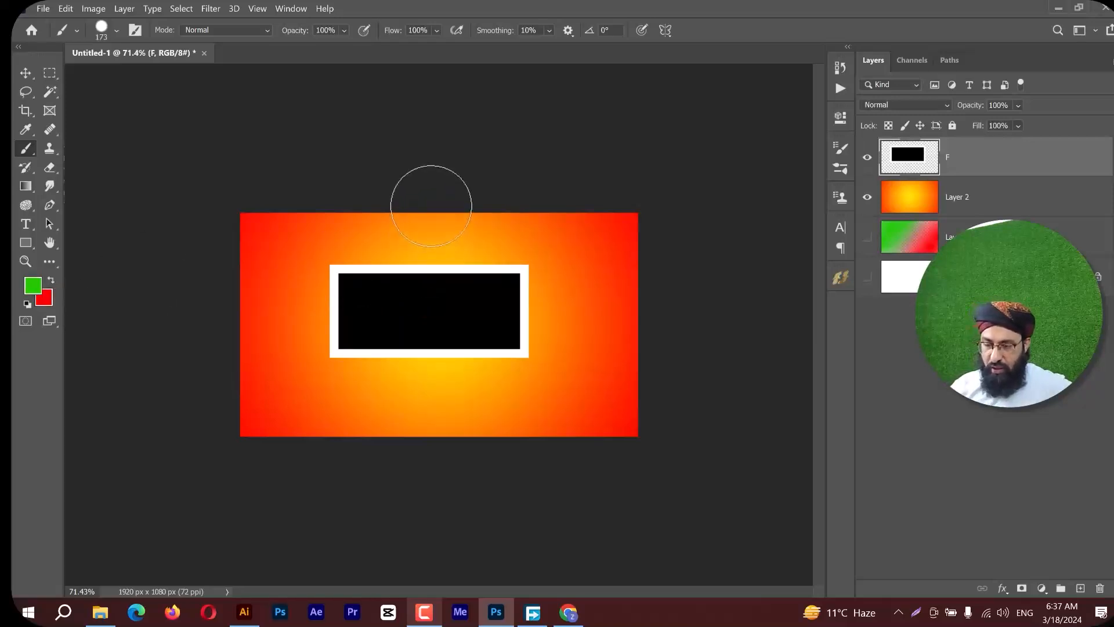
Paint freehand green strokes vertically and horizontally across layer F's rectangle and its surroundings, and undo them.
mouse_move(428, 204)
mouse_down()
mouse_move(423, 440)
mouse_move(363, 457)
mouse_move(254, 404)
mouse_up()
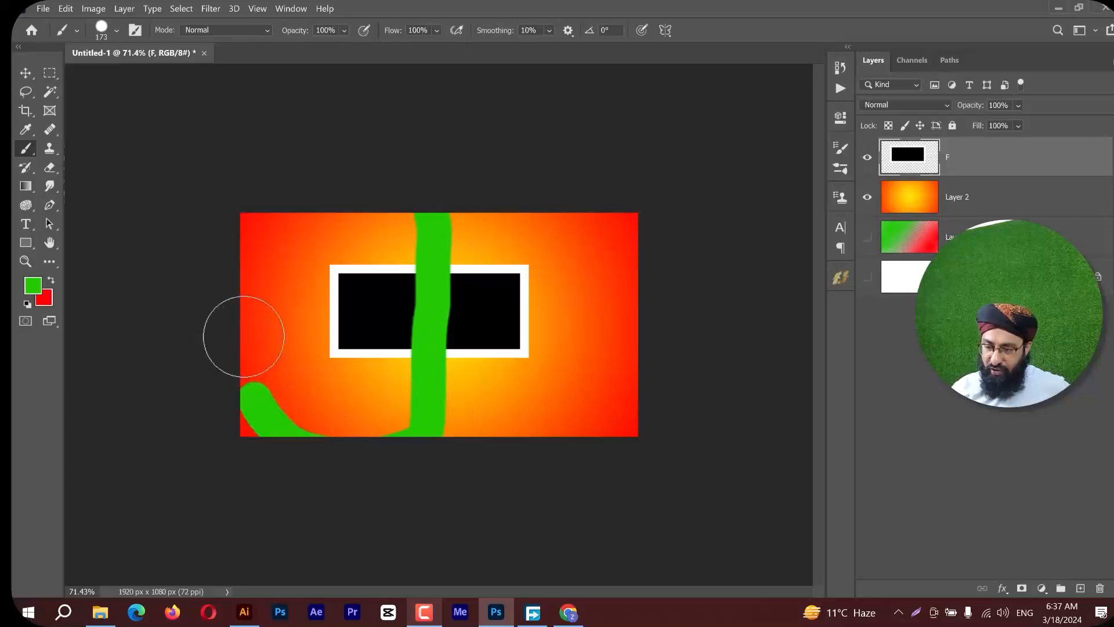
mouse_move(244, 337)
mouse_down()
mouse_move(412, 286)
mouse_move(544, 272)
mouse_move(626, 295)
mouse_up()
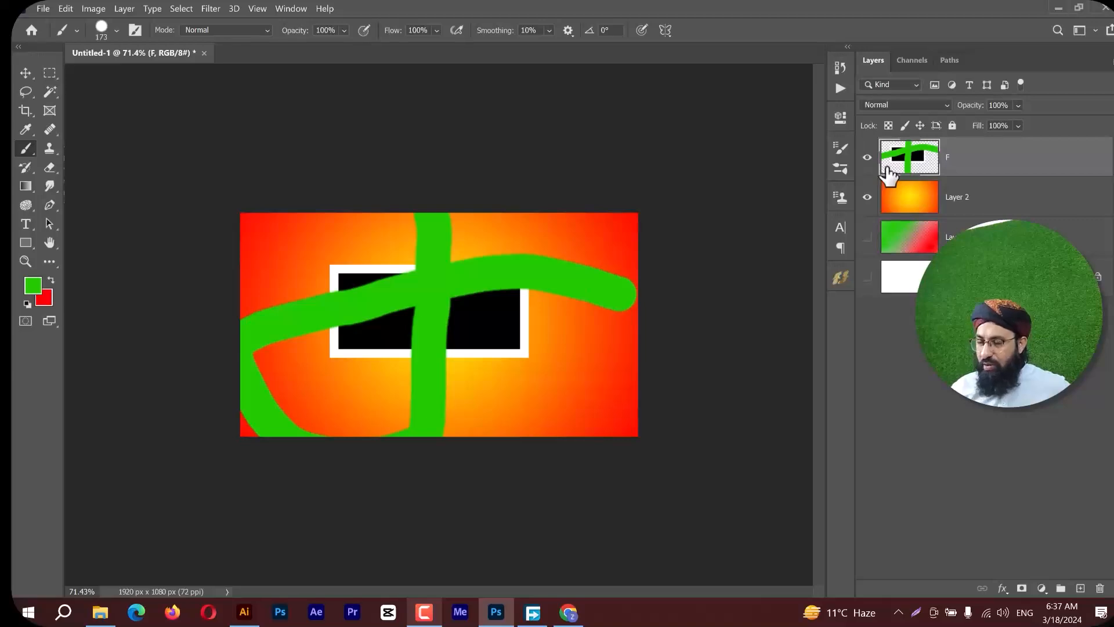
key(ctrl+z)
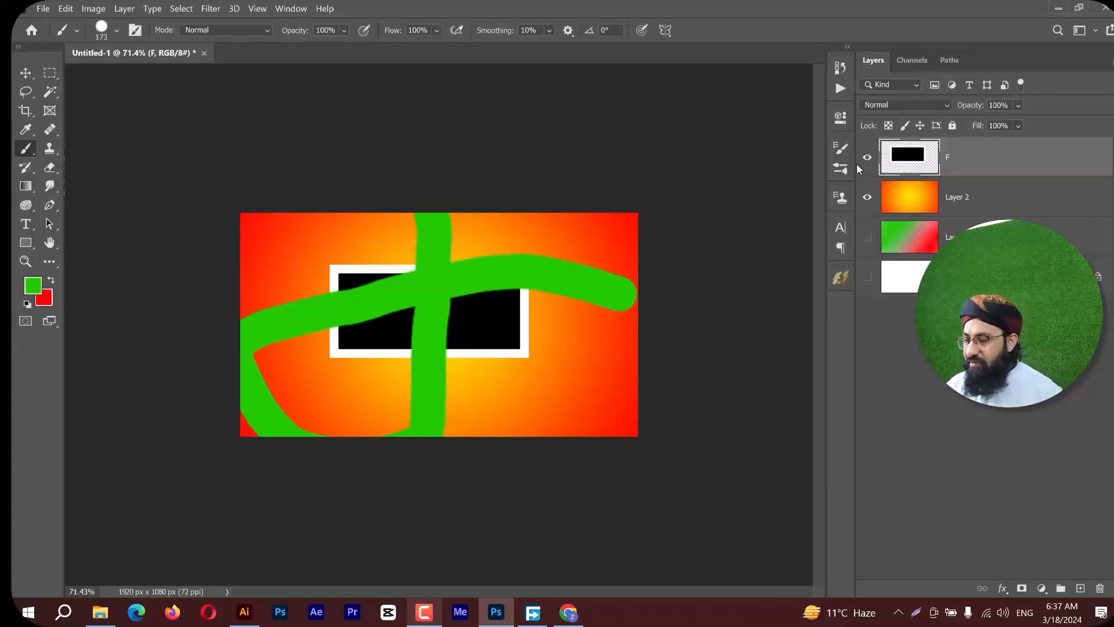
Lock layer F's transparent pixels and paint green strokes vertically, horizontally and along both diagonals across its rectangle.
click(888, 126)
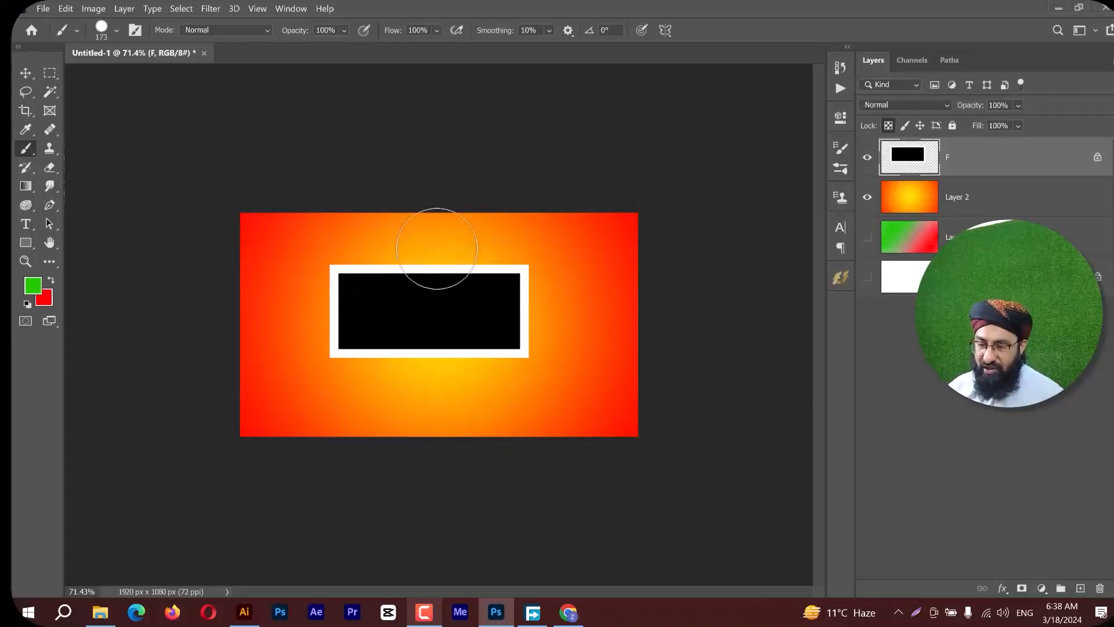
drag(436, 261, 430, 421)
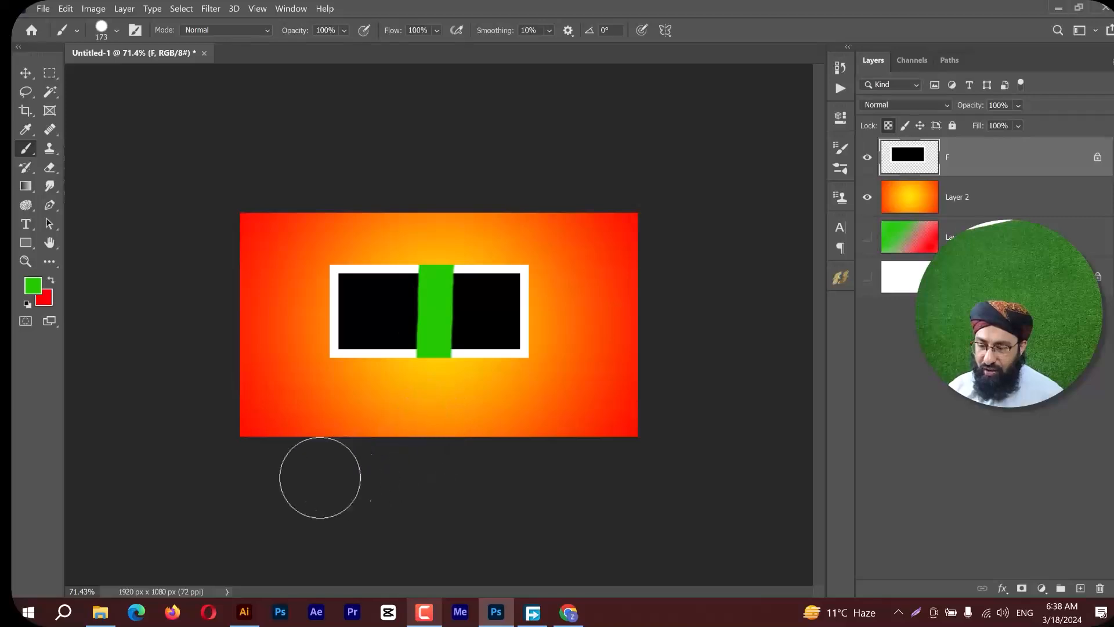
drag(362, 302, 653, 307)
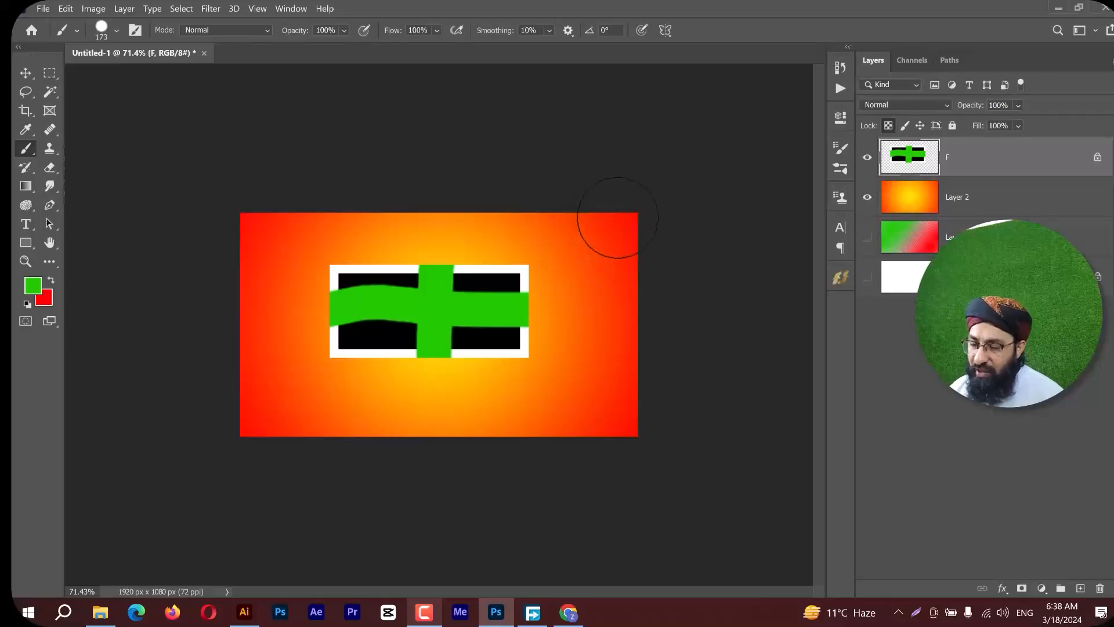
mouse_move(624, 226)
mouse_down()
mouse_move(488, 263)
mouse_move(390, 331)
mouse_move(261, 385)
mouse_up()
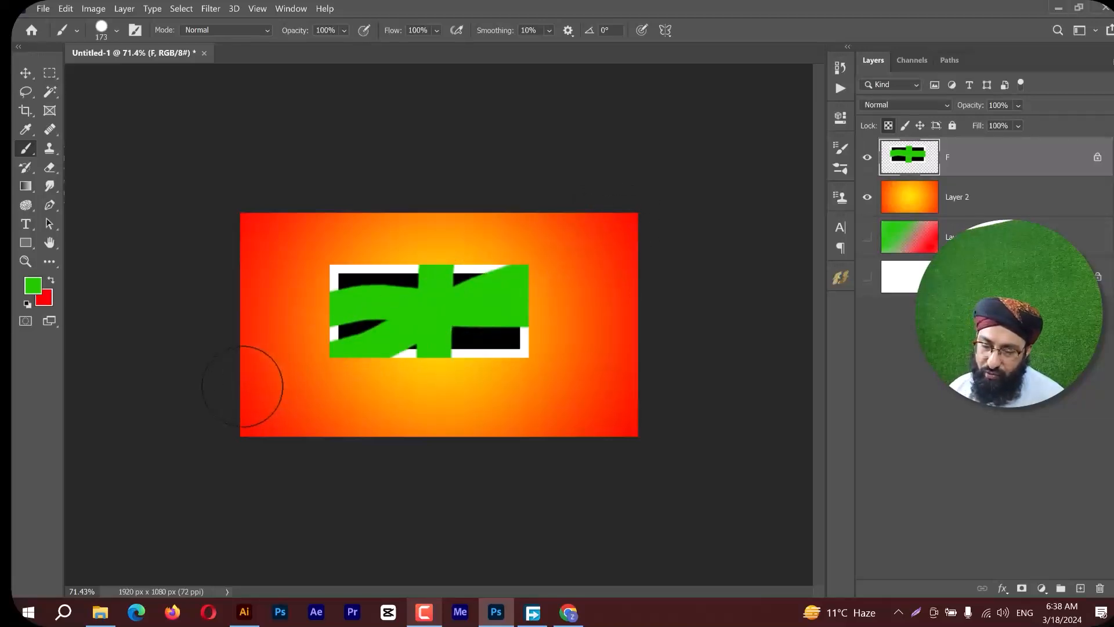
mouse_move(238, 243)
mouse_down()
mouse_move(356, 256)
mouse_move(495, 350)
mouse_move(597, 398)
mouse_up()
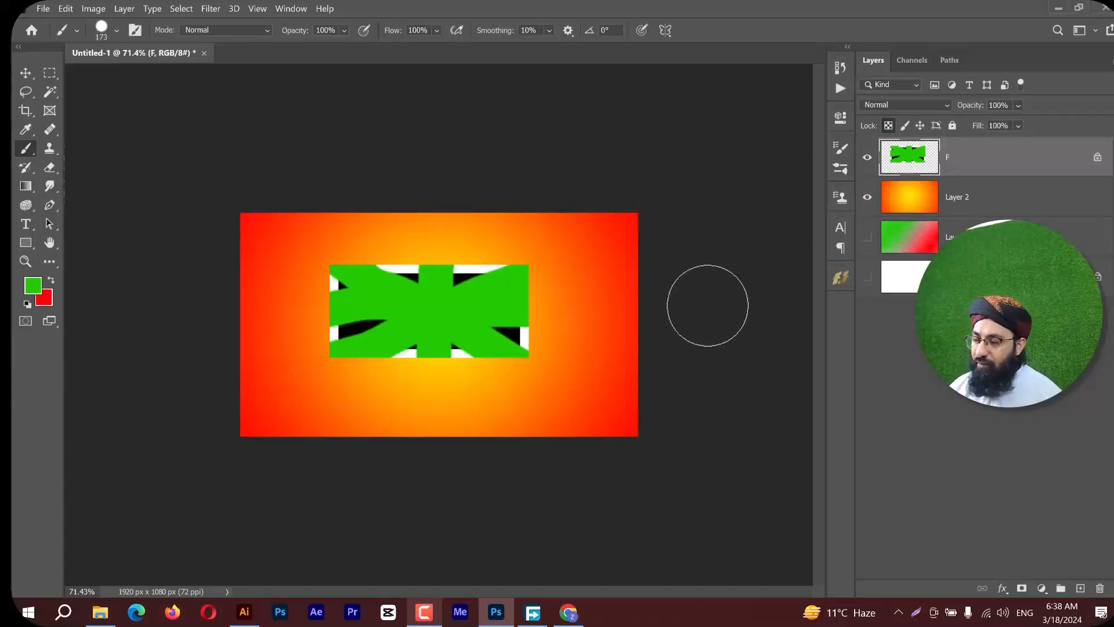
Undo the green strokes and the transparent-pixel lock on layer F.
key(ctrl+z)
key(ctrl+z)
key(ctrl+z)
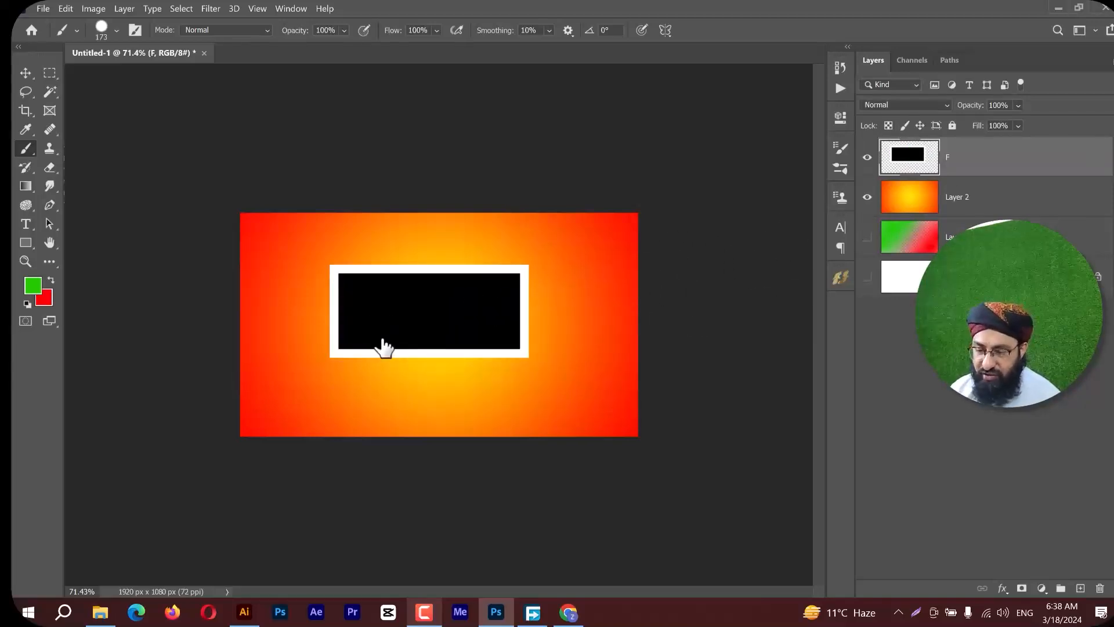
Paint vertical and horizontal green strokes within a selection loaded from layer F's rectangle, and remove both the strokes and the selection.
ctrl+click(912, 158)
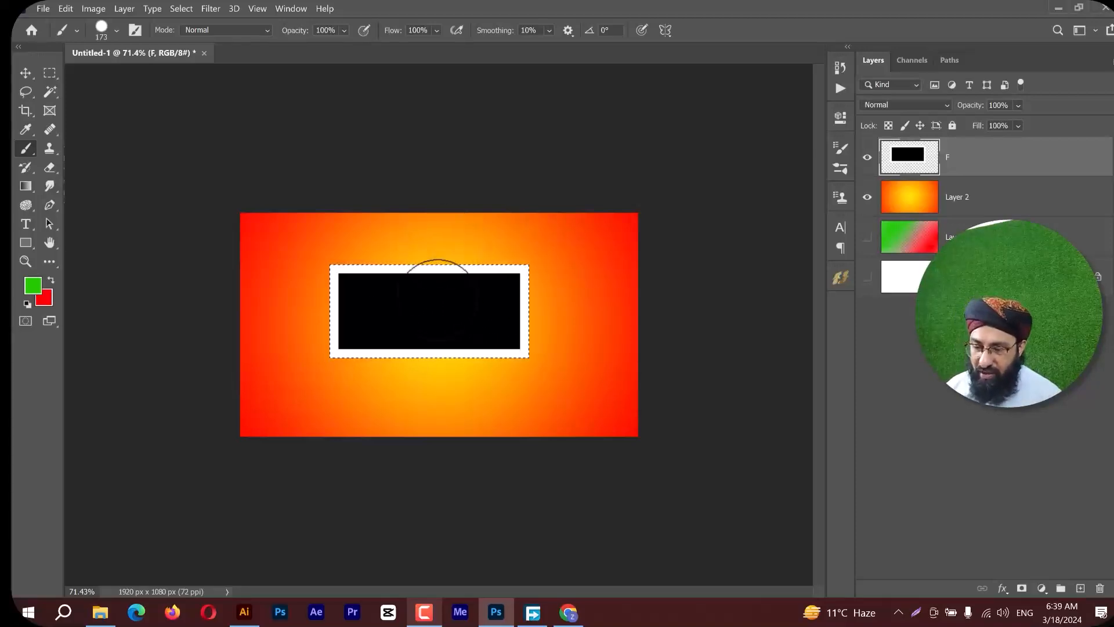
drag(437, 295, 426, 368)
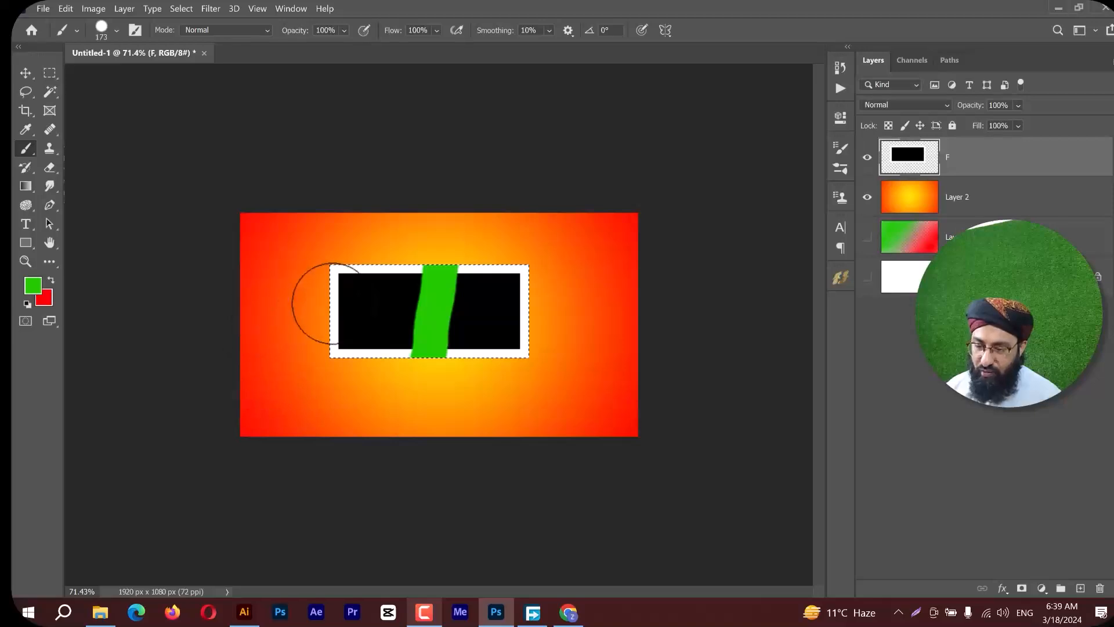
drag(334, 305, 459, 311)
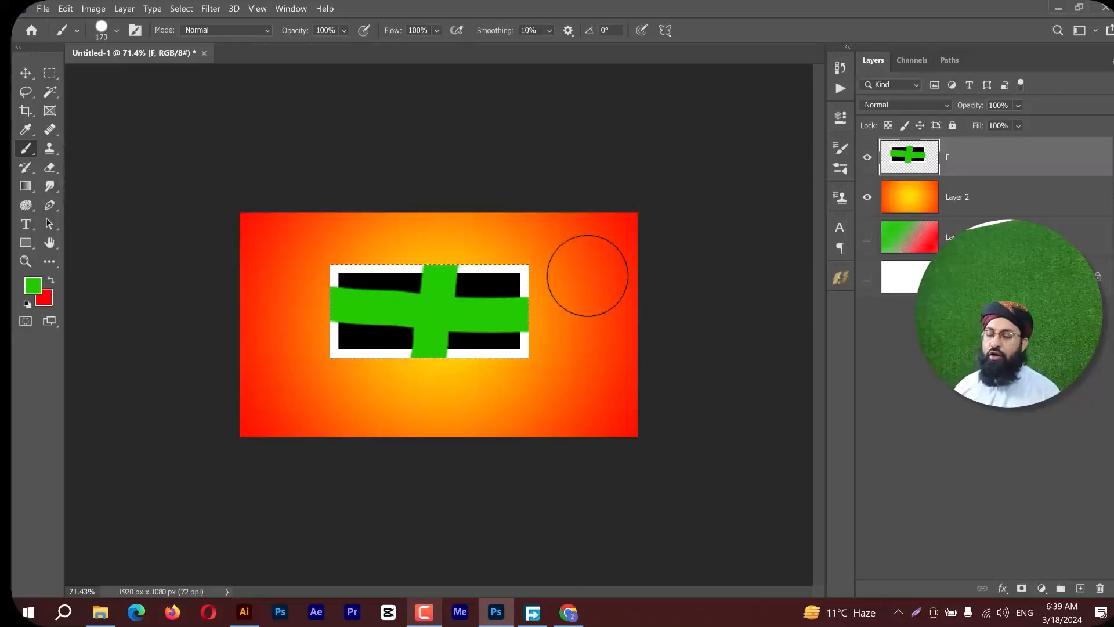
key(ctrl+z)
key(ctrl+d)
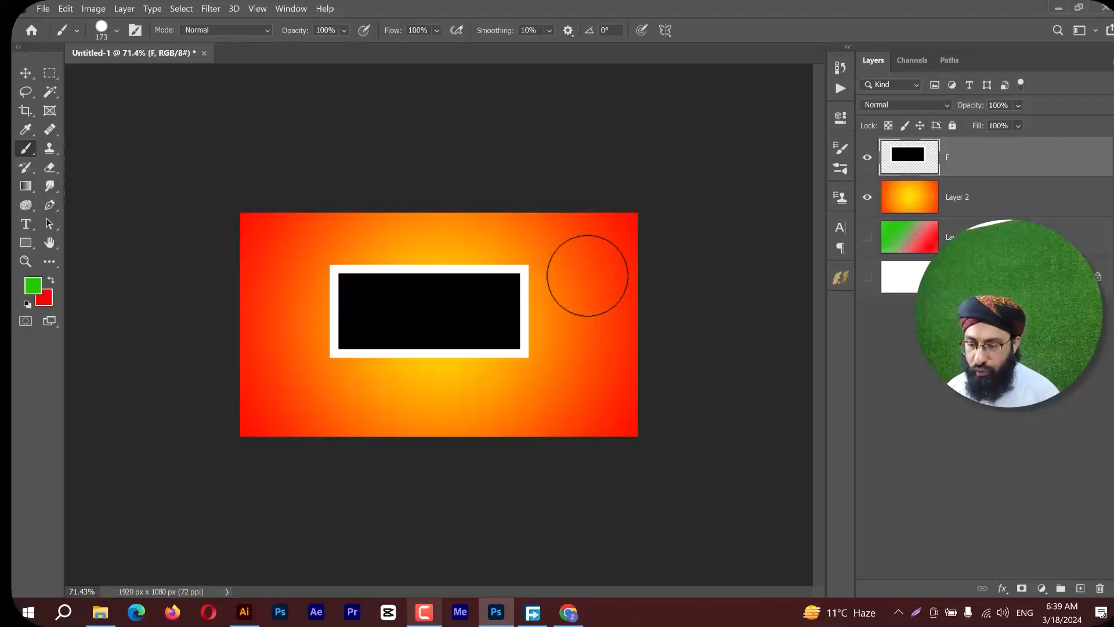